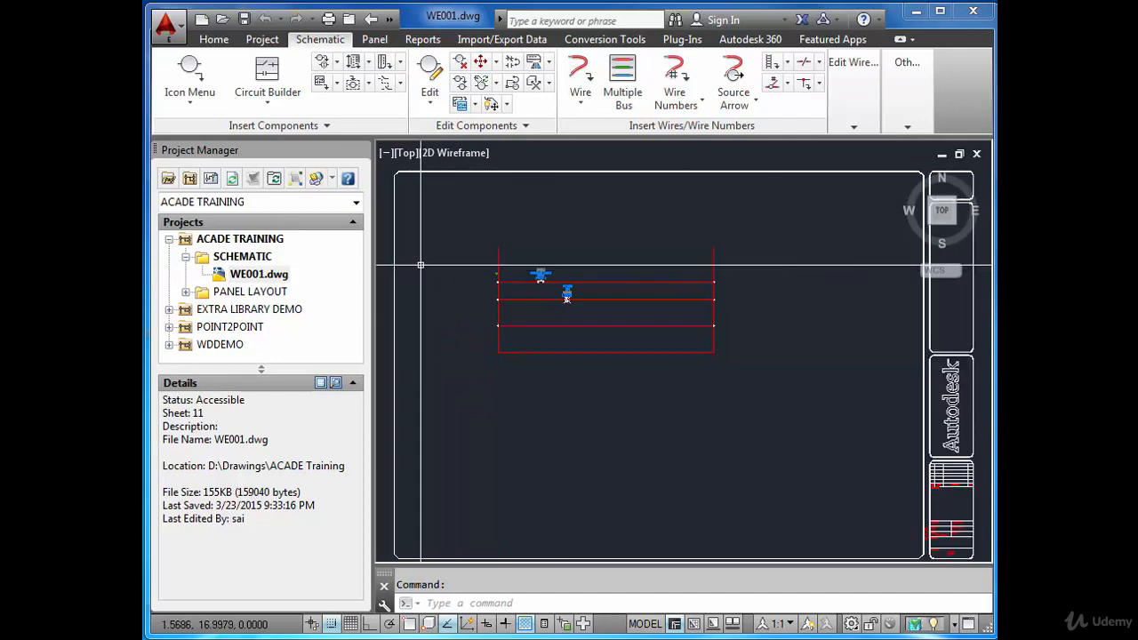
# - Save the drawing as WE002 in the ACADE Training folder, replacing the existing file of that name
pyautogui.write('saveas')
pyautogui.press('Return')
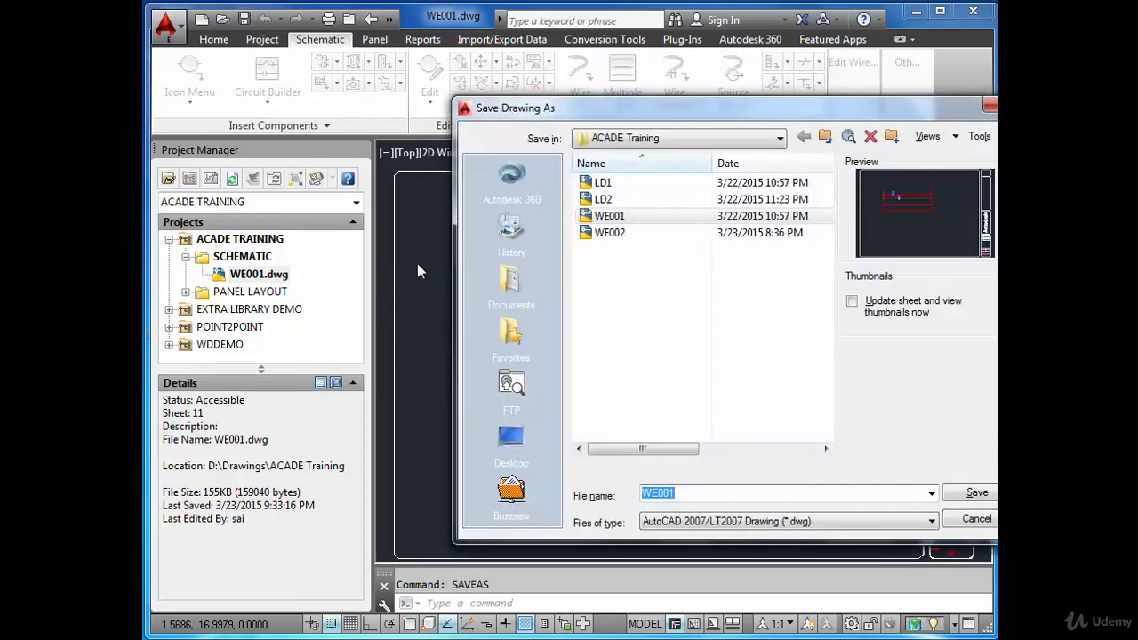
pyautogui.click(674, 496)
pyautogui.press('BackSpace')
pyautogui.write('2')
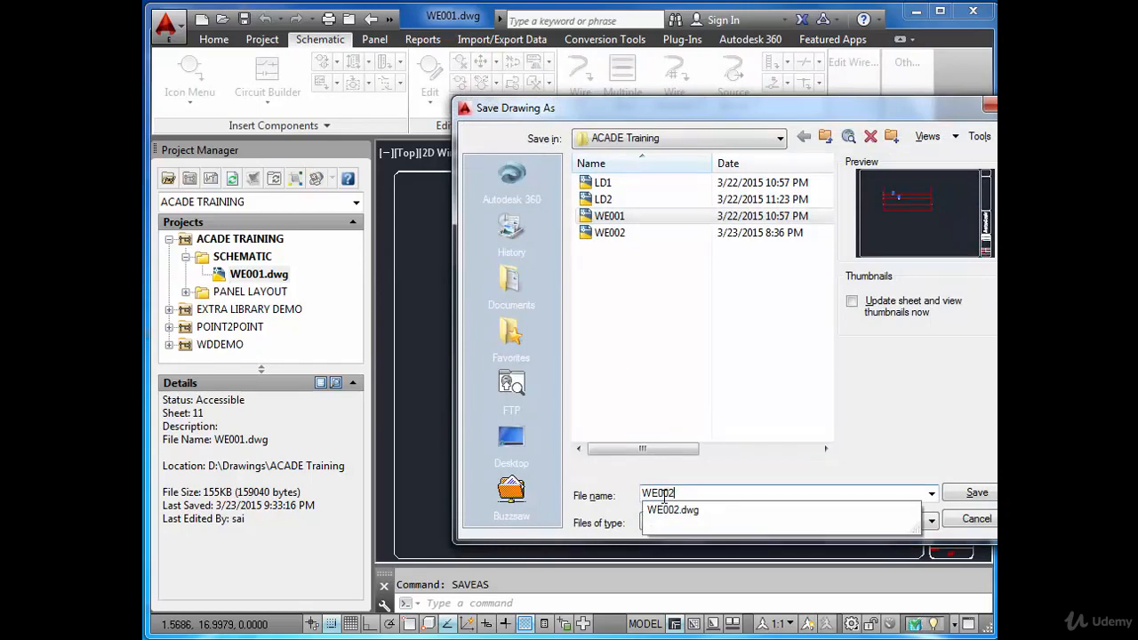
pyautogui.click(992, 495)
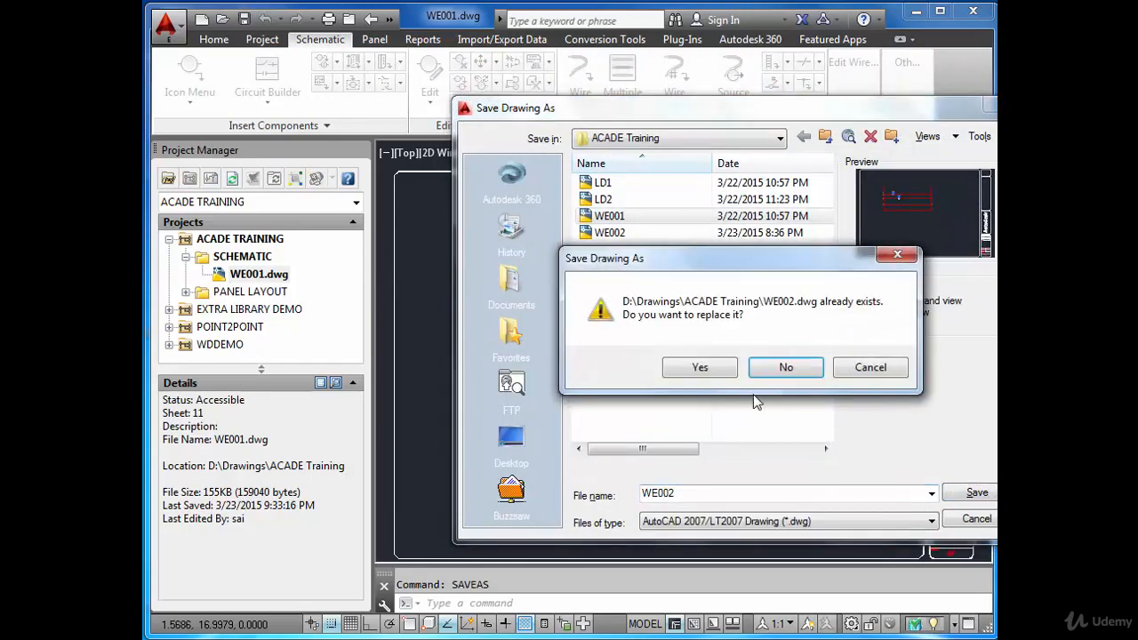
pyautogui.click(717, 372)
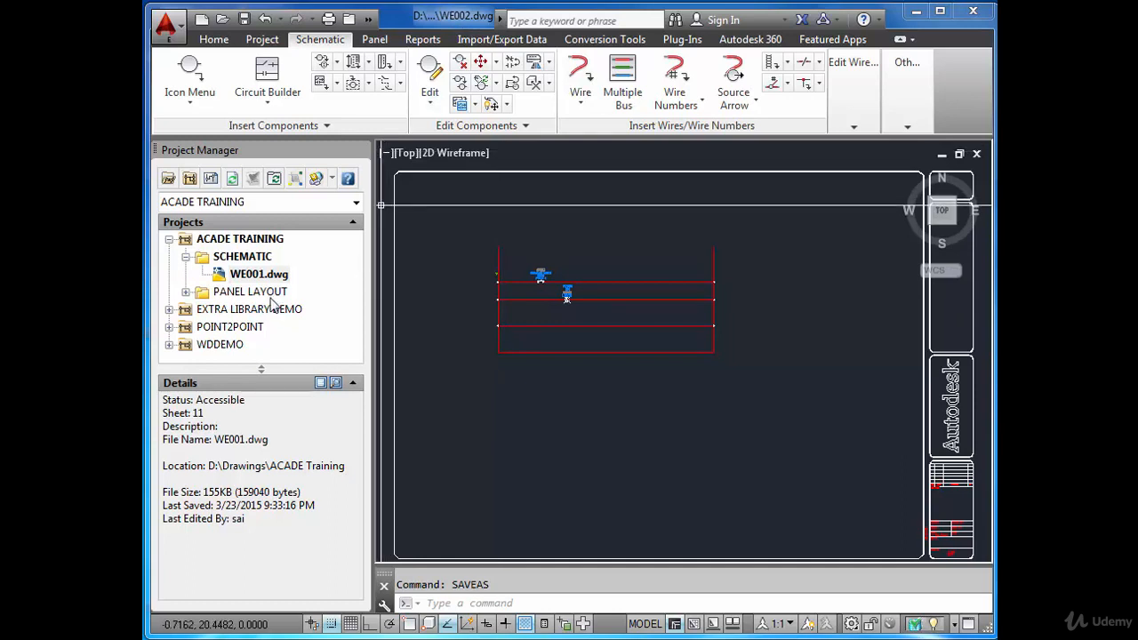
# - Add the active drawing to the project's SCHEMATIC folder and apply the project default values to its drawing settings
pyautogui.rightClick(239, 263)
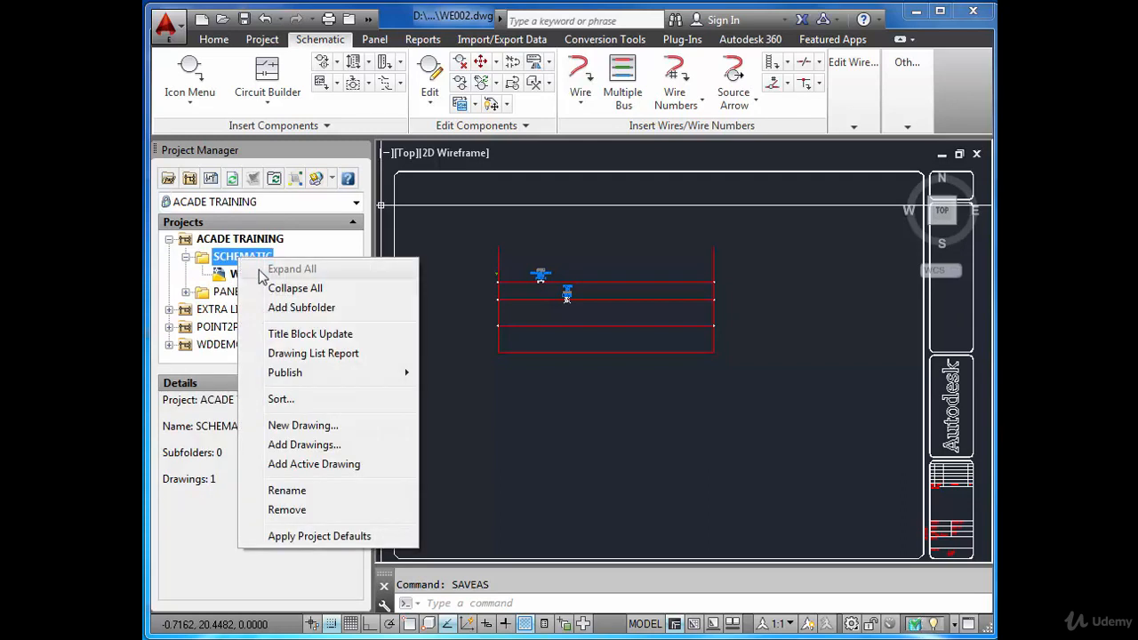
pyautogui.click(335, 466)
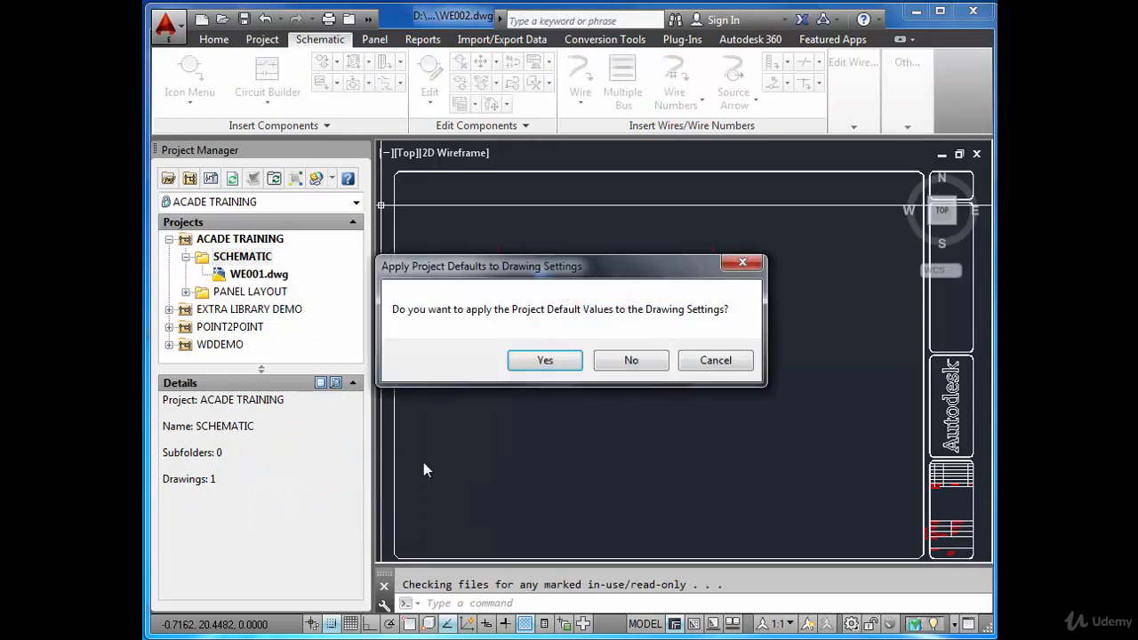
pyautogui.click(542, 361)
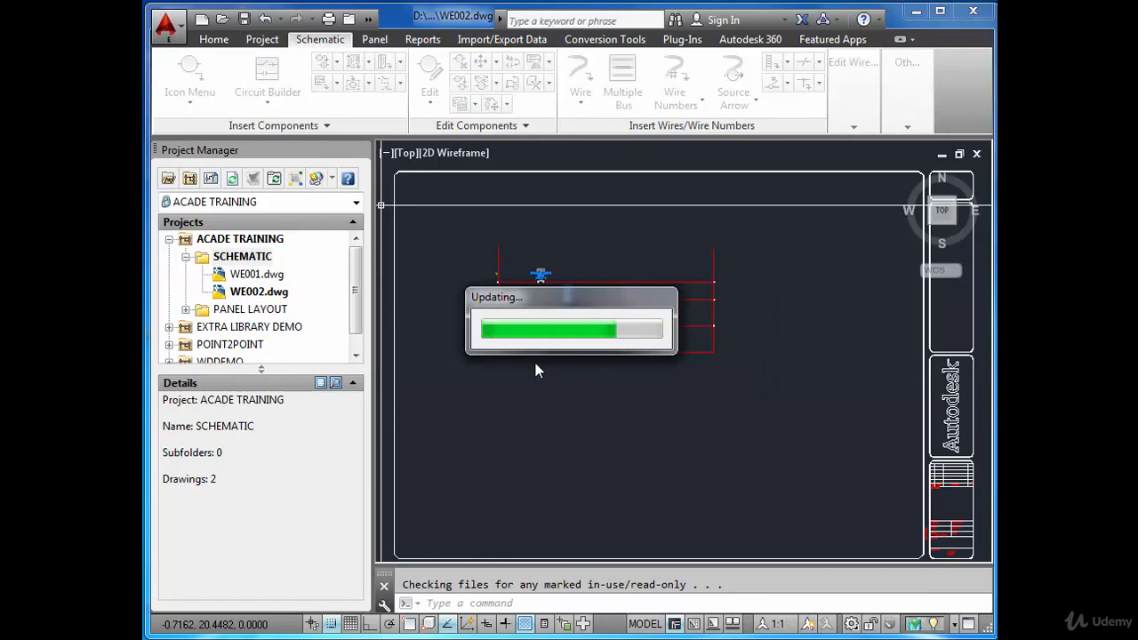
# - Erase the whole ladder with its wires and components from inside the title border
pyautogui.click(478, 242)
pyautogui.click(737, 378)
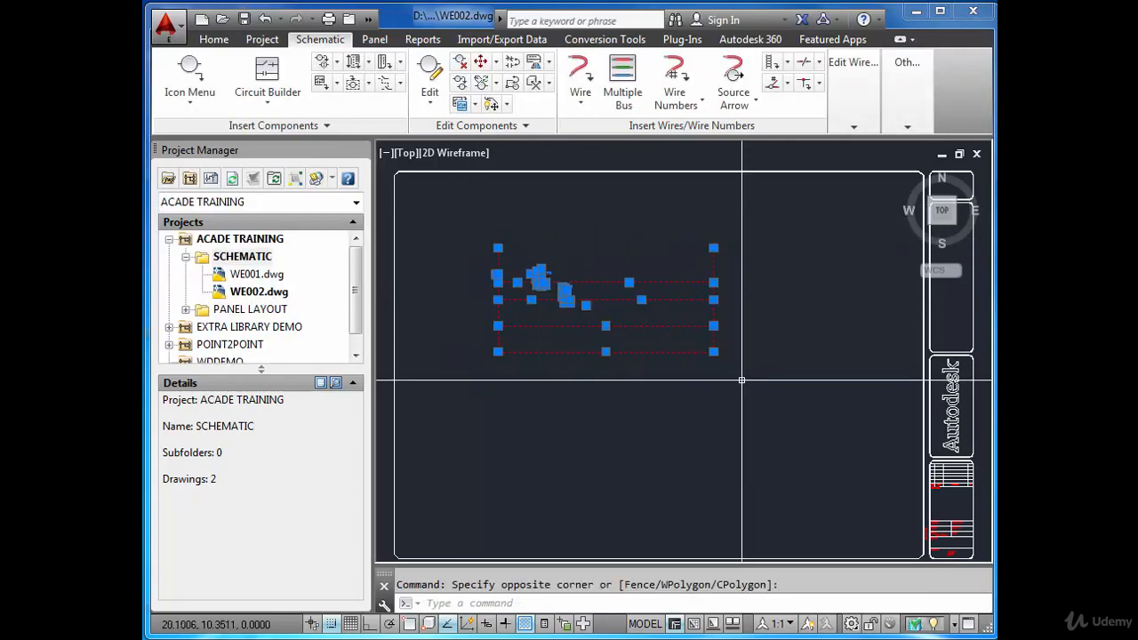
pyautogui.press('Delete')
# - Set the sheet value of WE002.dwg to 002 in its drawing properties
pyautogui.rightClick(258, 292)
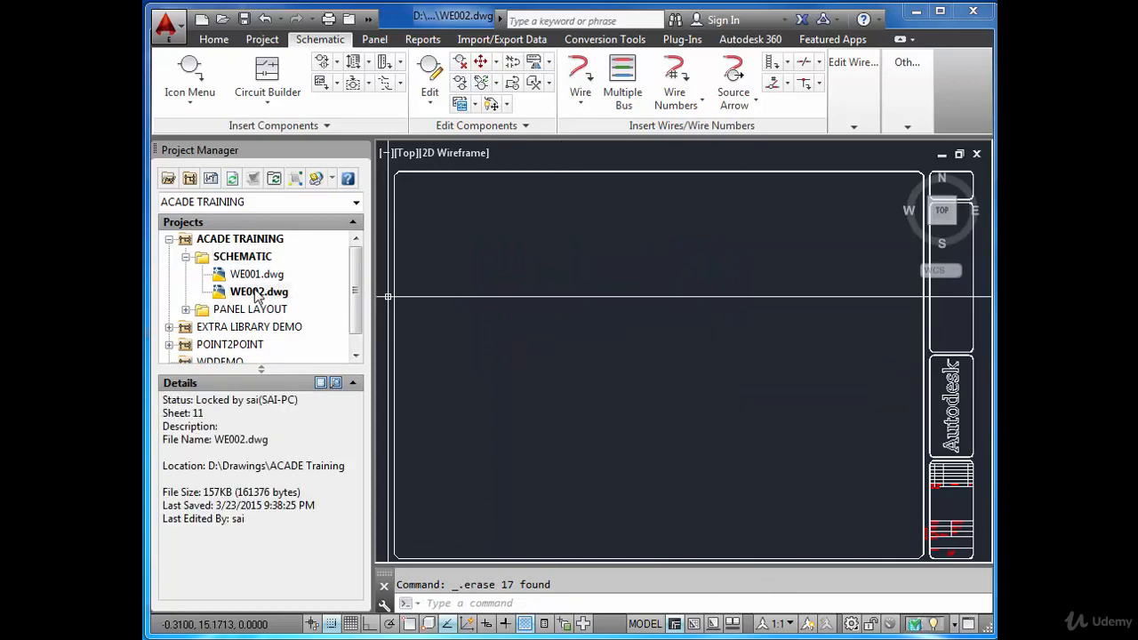
pyautogui.moveTo(309, 438)
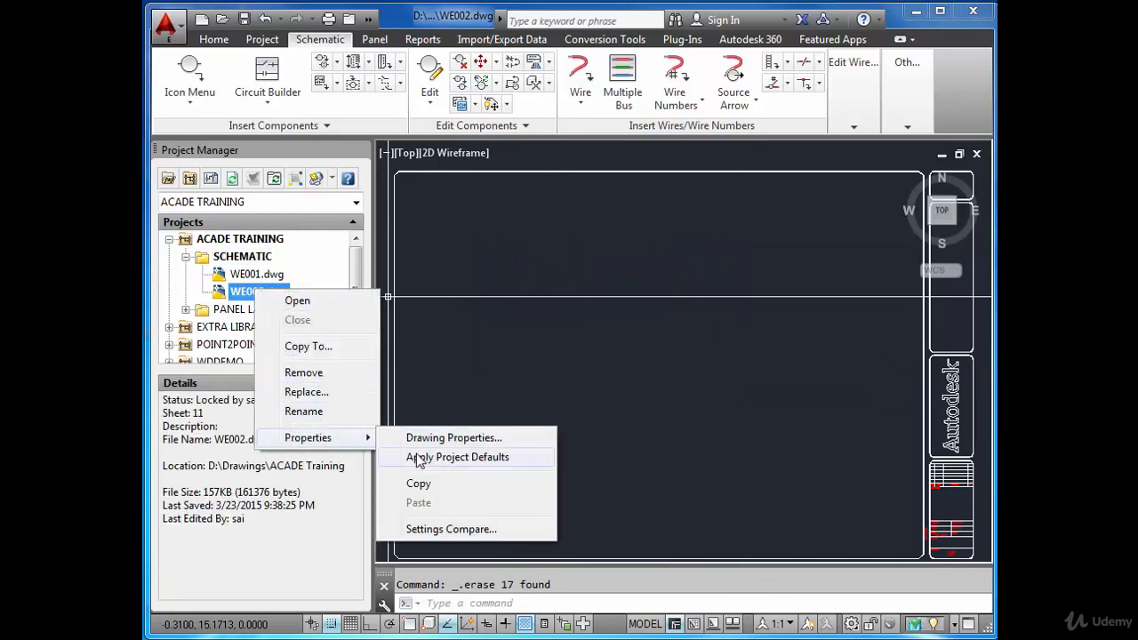
pyautogui.click(454, 438)
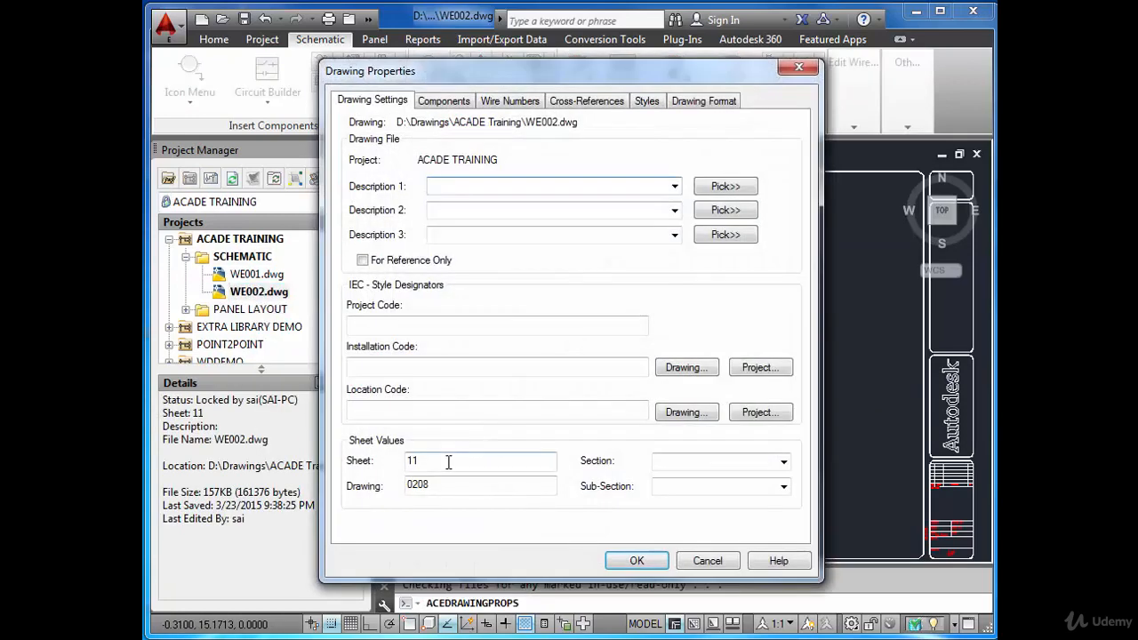
pyautogui.moveTo(447, 463); pyautogui.dragTo(364, 469)
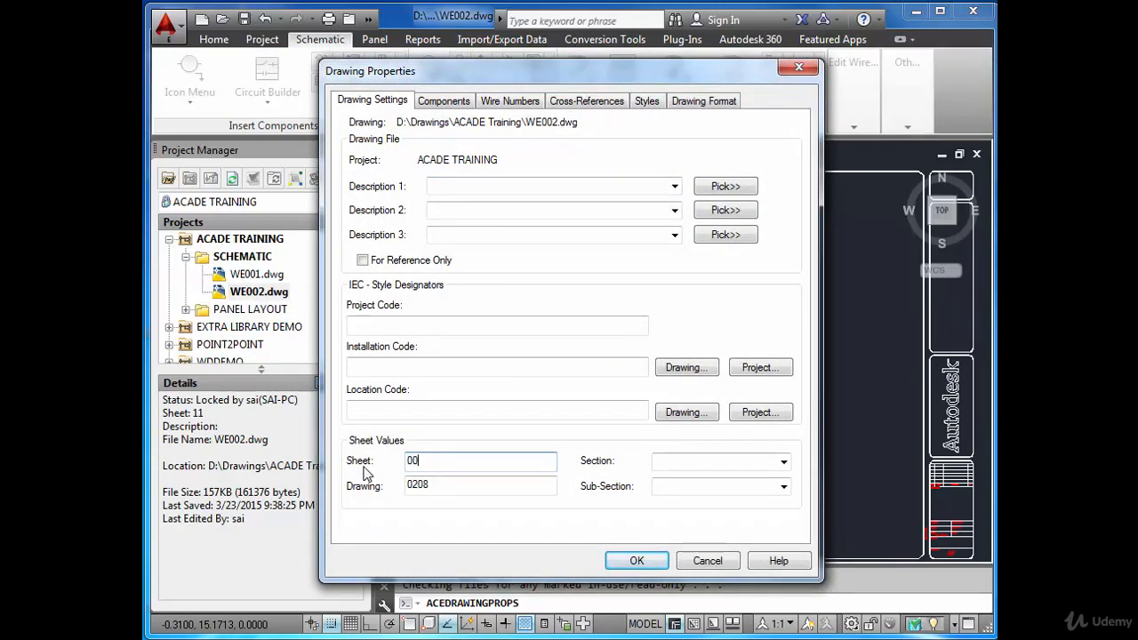
pyautogui.click(637, 561)
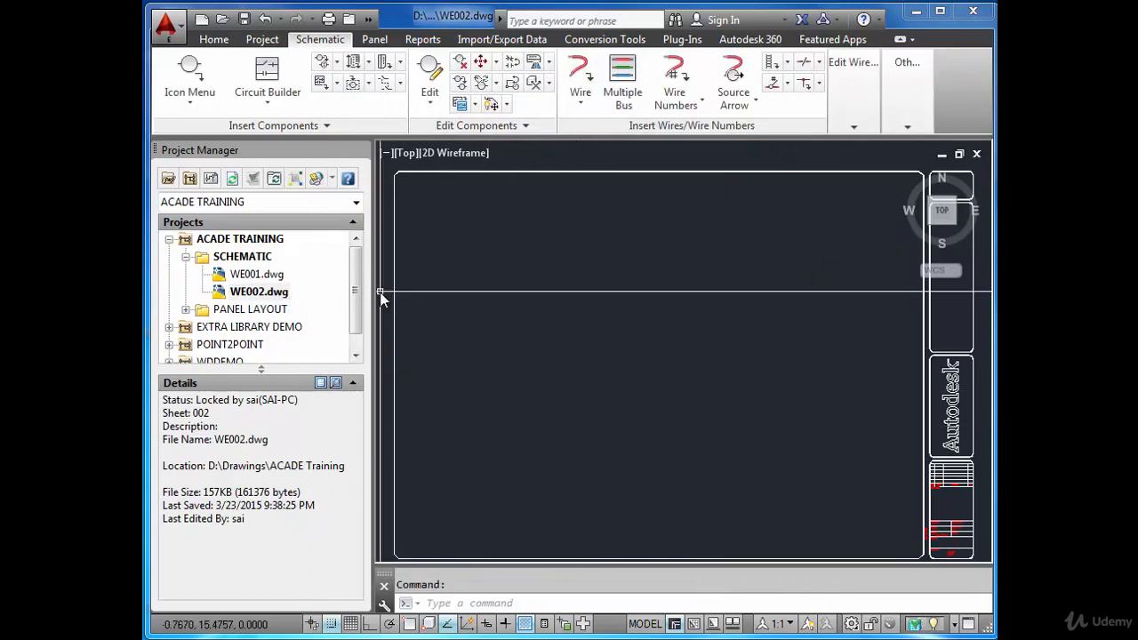
pyautogui.click(369, 65)
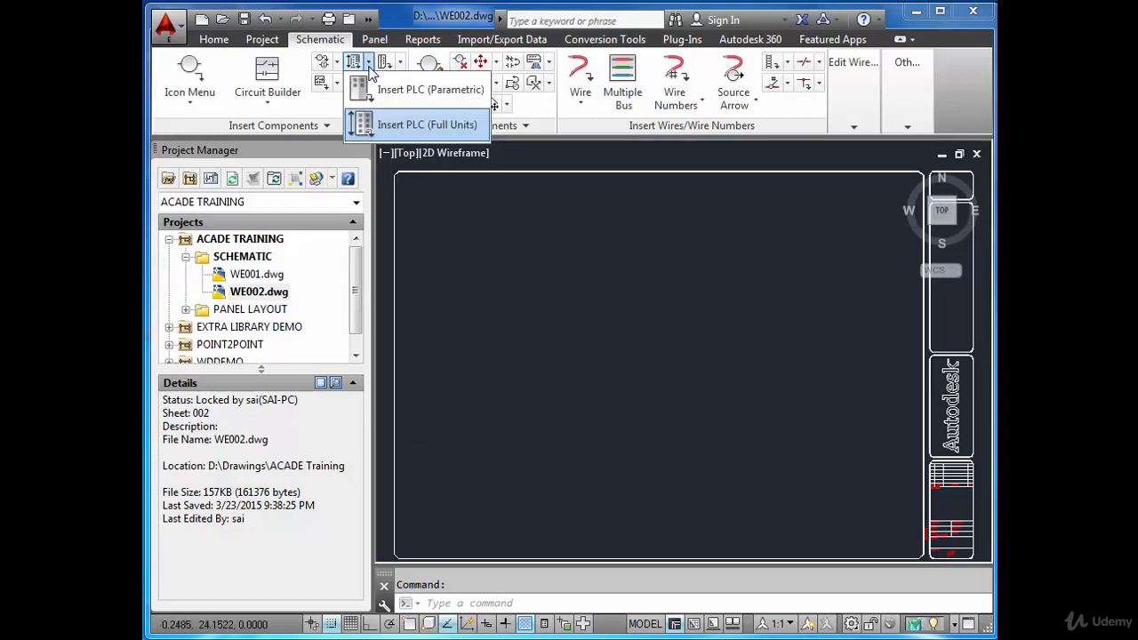
pyautogui.click(400, 89)
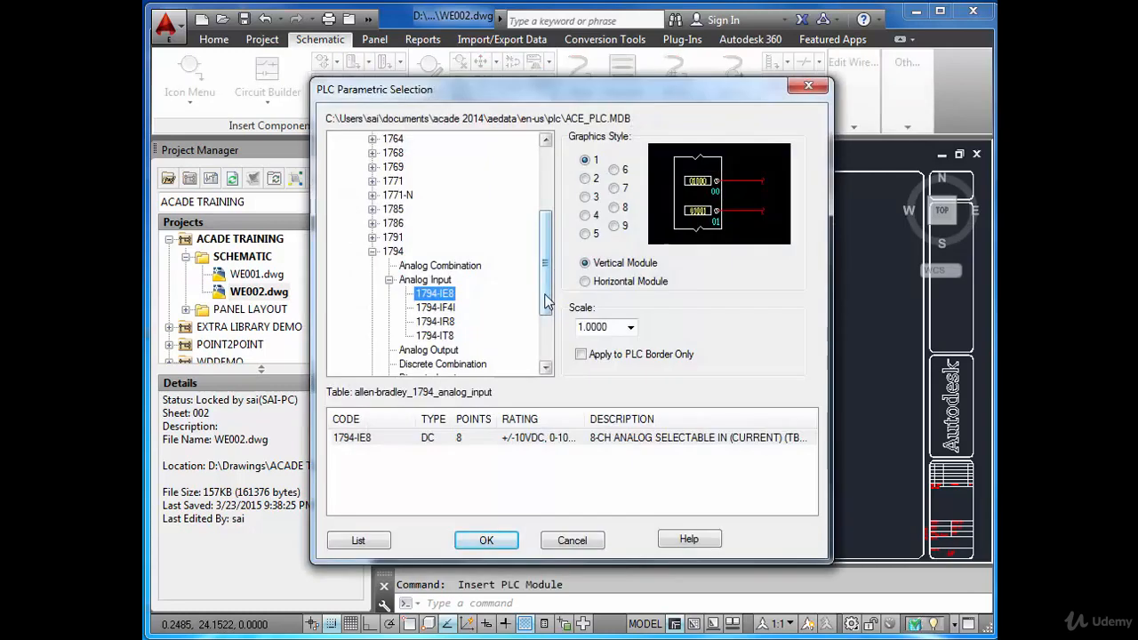
pyautogui.click(572, 541)
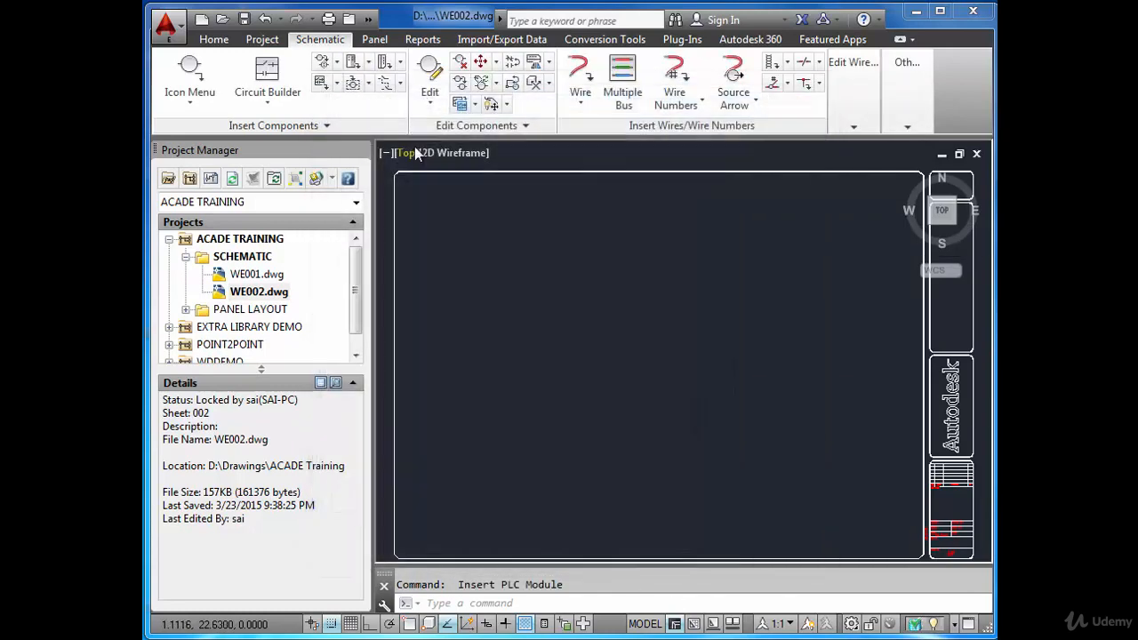
# - Choose the Allen-Bradley 1794-IE8 analog input module for parametric PLC insertion, with graphics style 1 and vertical orientation
pyautogui.click(371, 84)
pyautogui.click(391, 89)
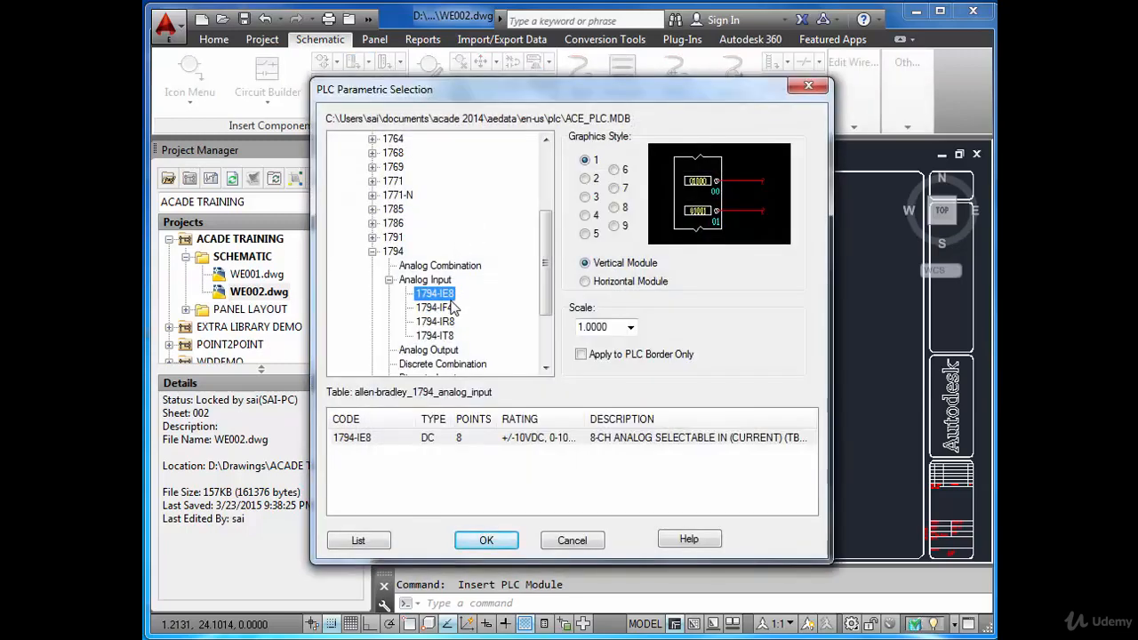
pyautogui.click(374, 253)
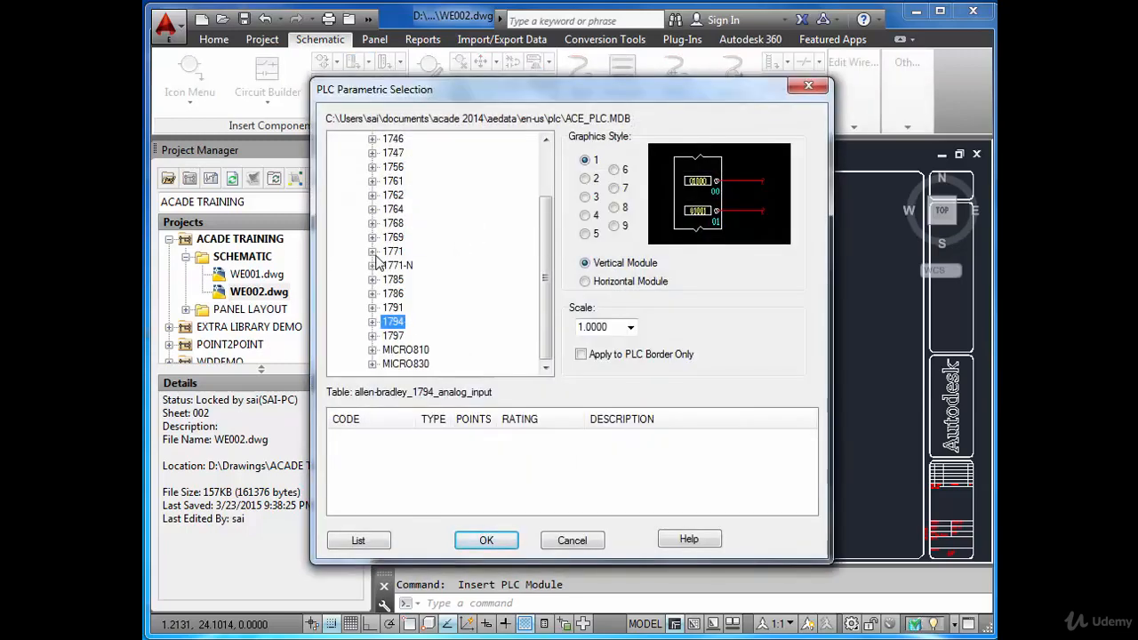
pyautogui.click(374, 322)
pyautogui.click(445, 238)
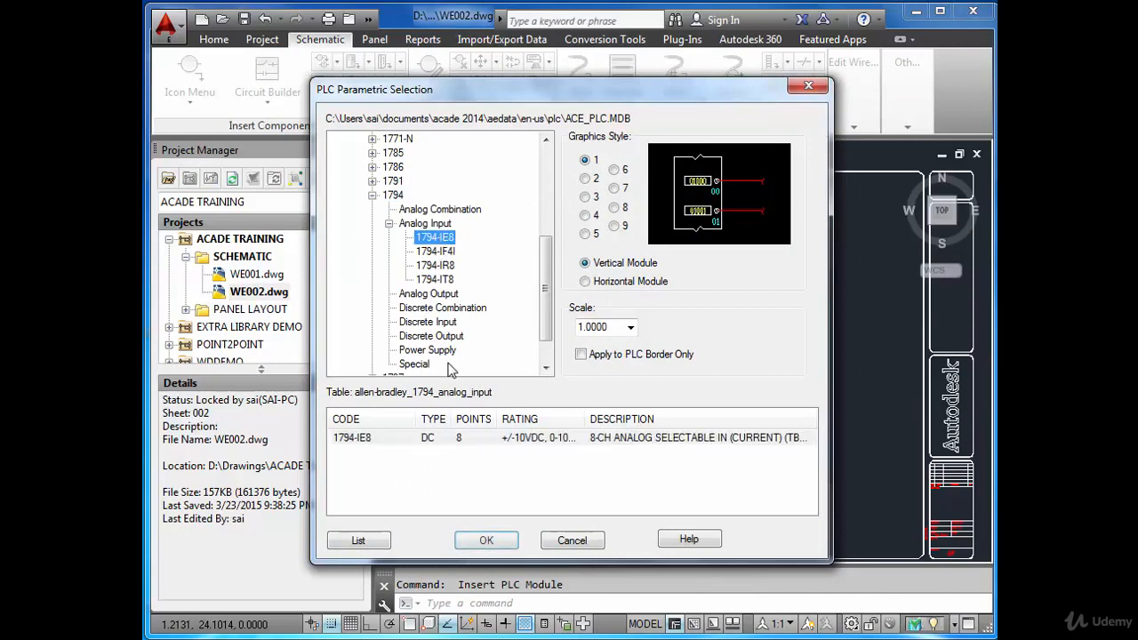
pyautogui.click(457, 438)
pyautogui.click(486, 542)
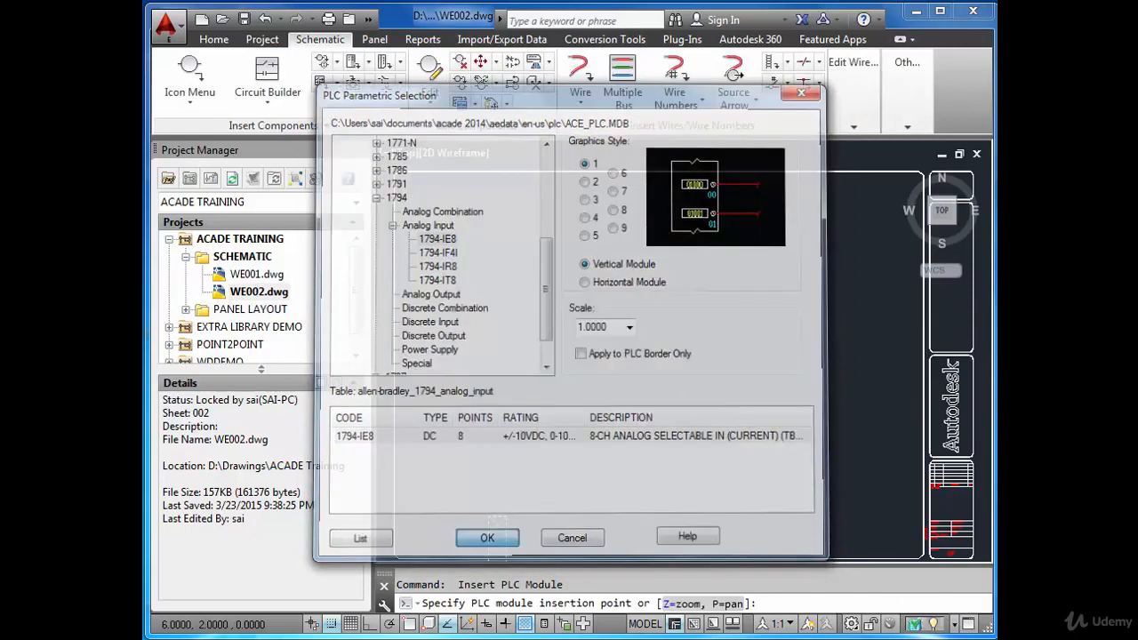
# - Place the PLC module in the upper-left area of the sheet at 7,19 with 1.0 spacing and all I/O points inserted
pyautogui.click(515, 230)
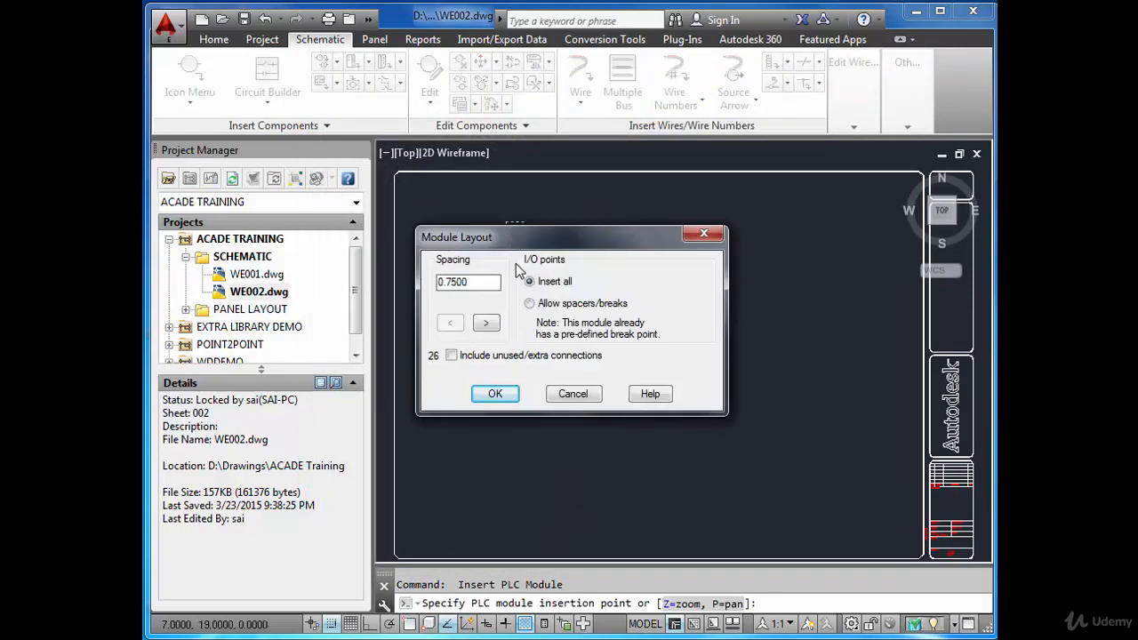
pyautogui.moveTo(478, 281); pyautogui.dragTo(408, 286)
pyautogui.write('1.')
pyautogui.click(496, 394)
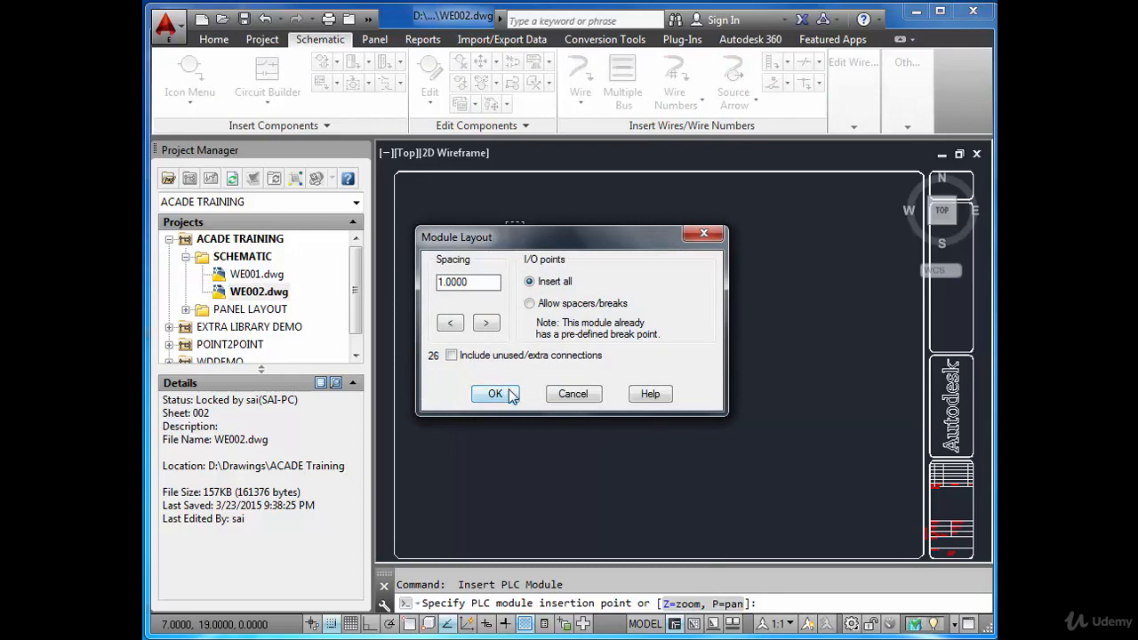
pyautogui.click(496, 394)
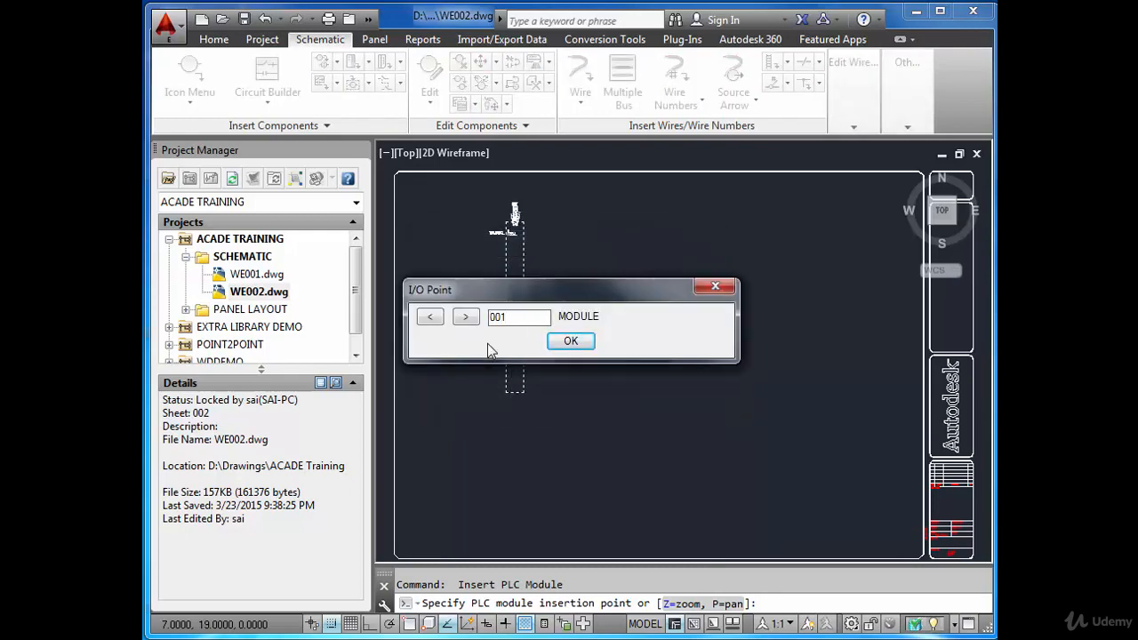
# - Accept 001 as the module number and use I:001/00 as the beginning I/O address
pyautogui.click(568, 344)
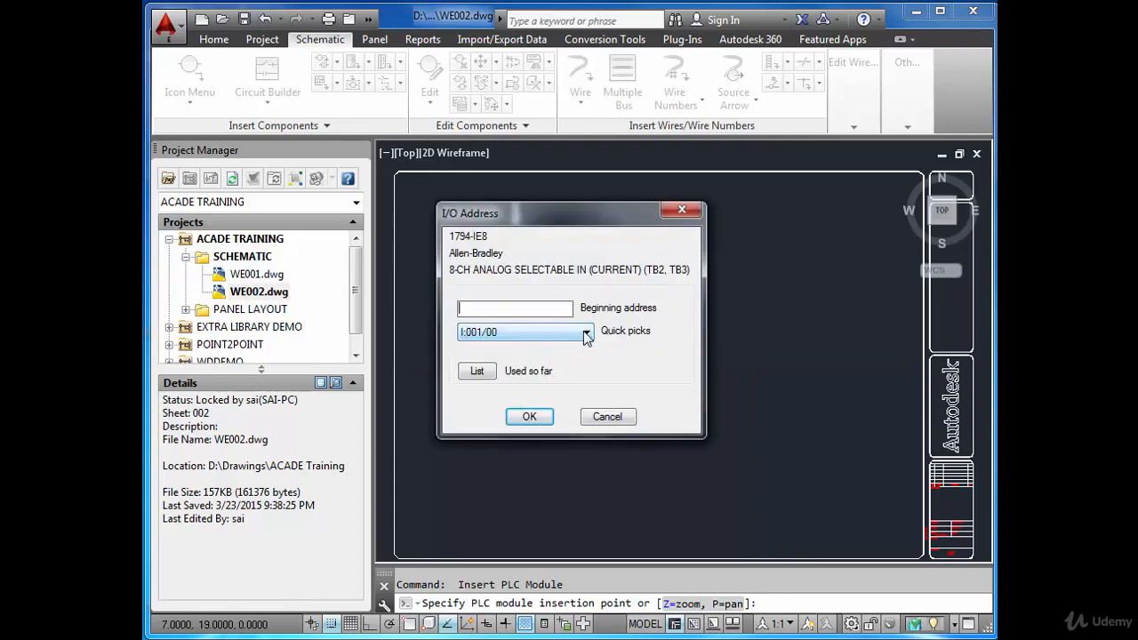
pyautogui.click(585, 332)
pyautogui.click(547, 348)
pyautogui.click(527, 416)
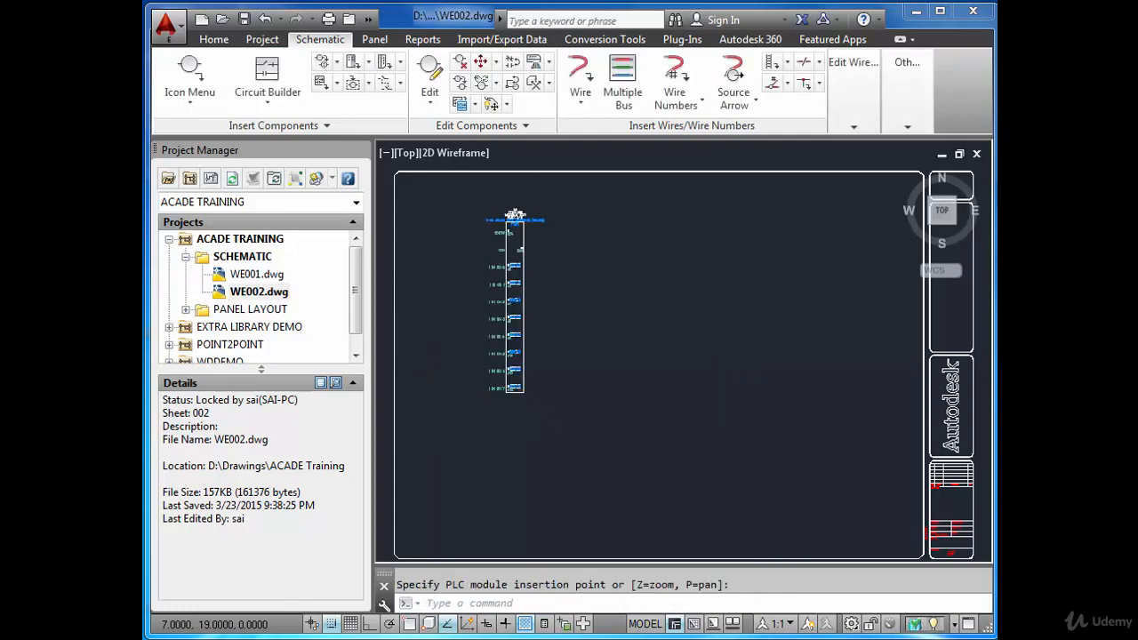
pyautogui.scroll(6, 528, 236)
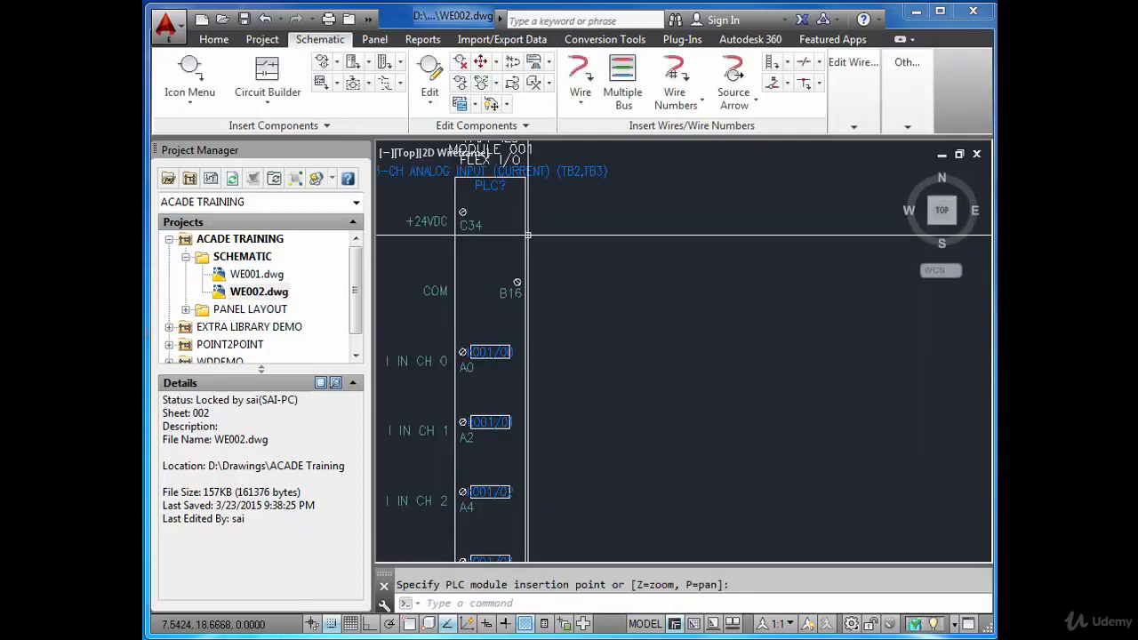
pyautogui.scroll(-6, 534, 236)
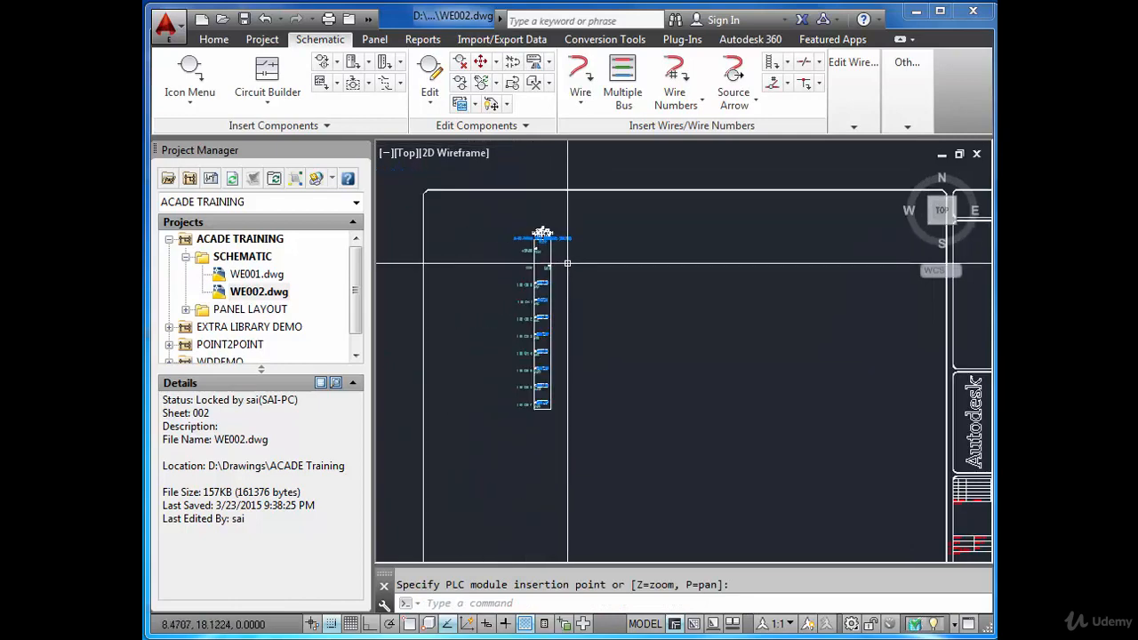
# - Insert the L16-AWA full PLC unit from AB 1761 MicroLogix (3/4" rung spacing) at 16,19.5, right of the first module
pyautogui.click(370, 64)
pyautogui.click(387, 128)
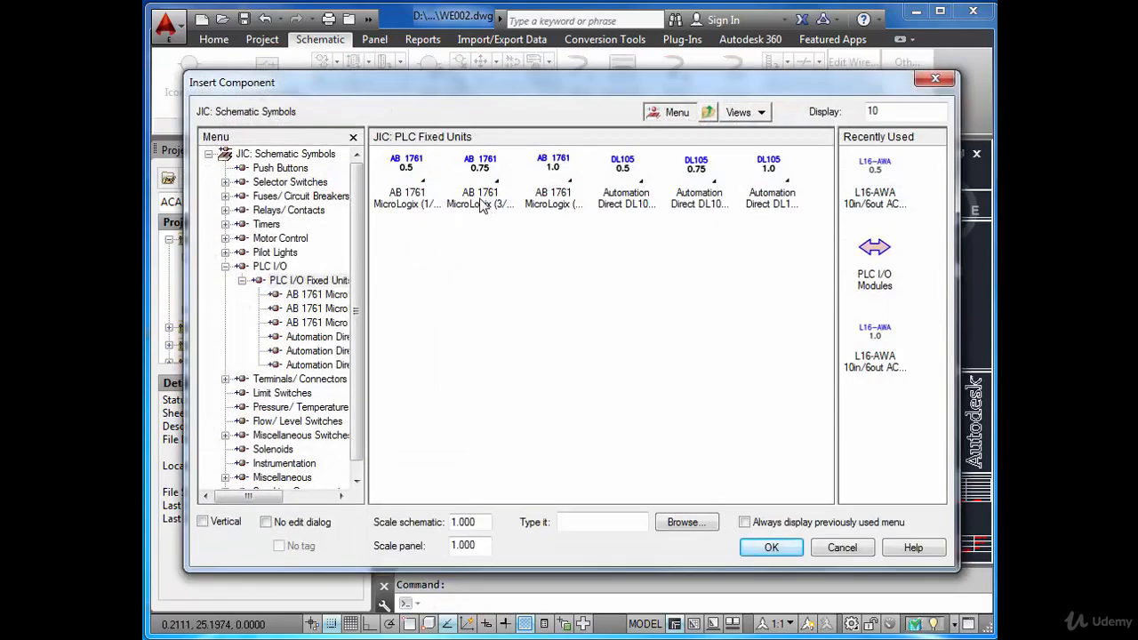
pyautogui.click(243, 281)
pyautogui.click(243, 281)
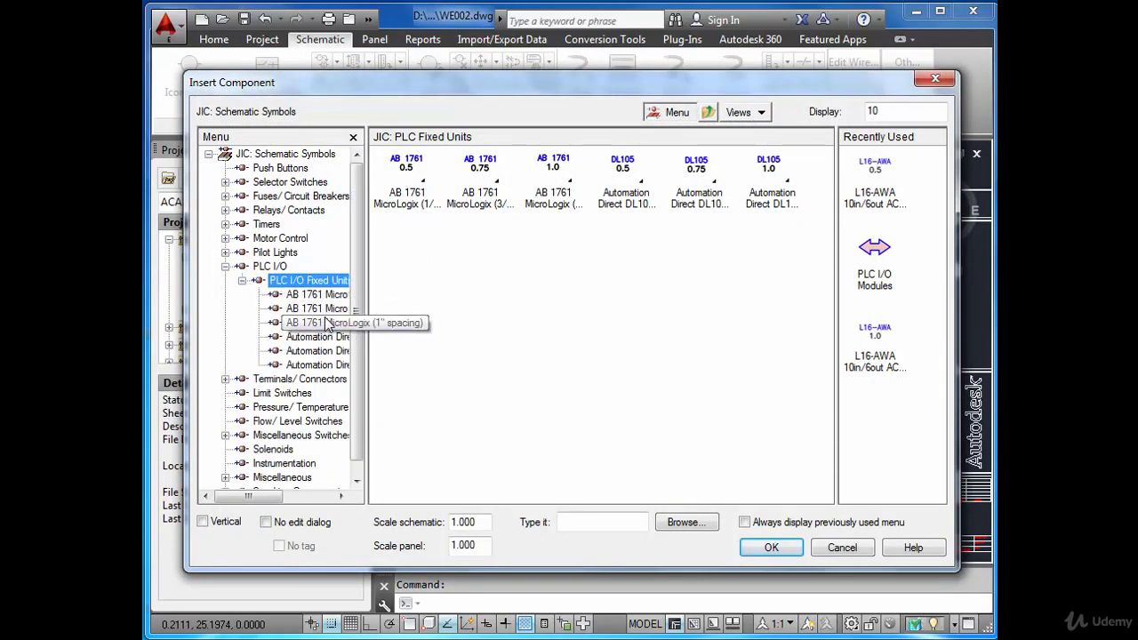
pyautogui.click(326, 311)
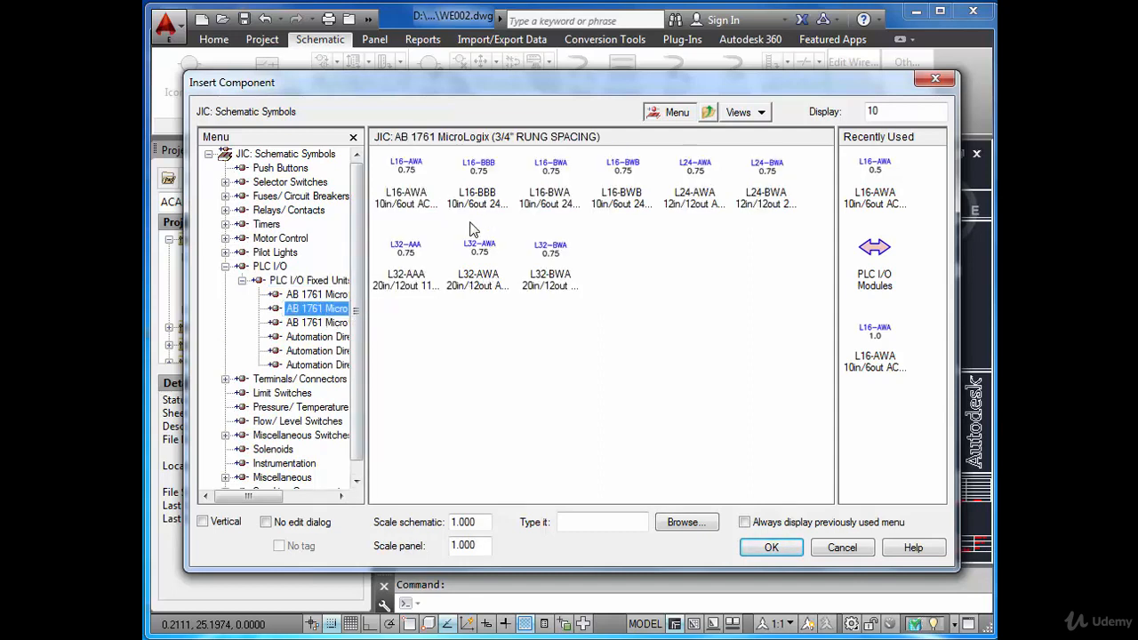
pyautogui.doubleClick(423, 201)
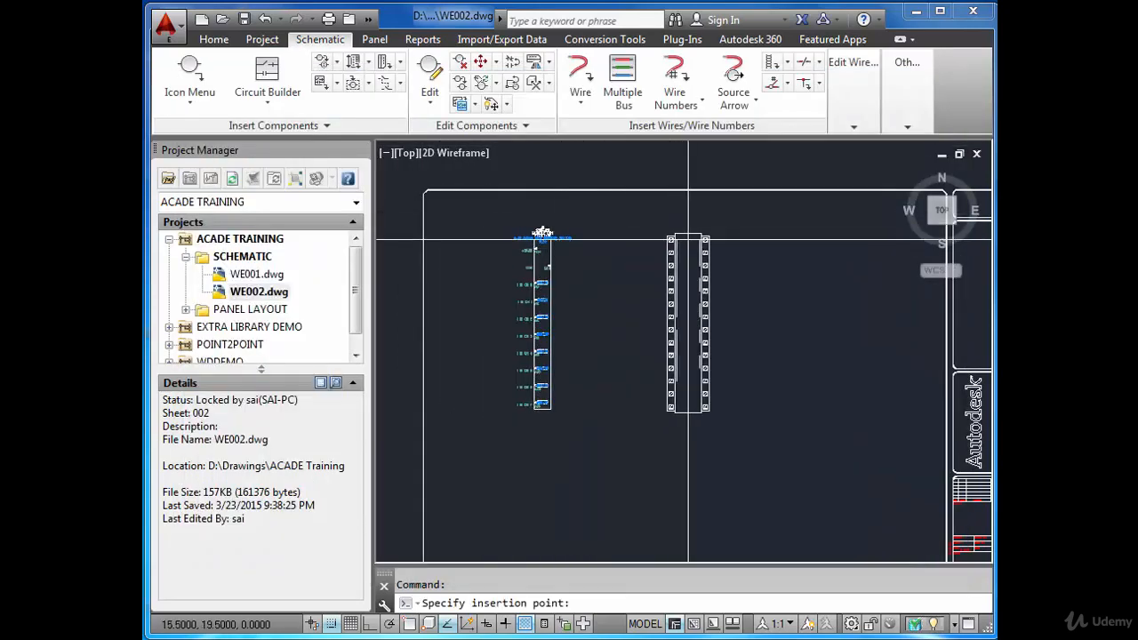
pyautogui.click(690, 239)
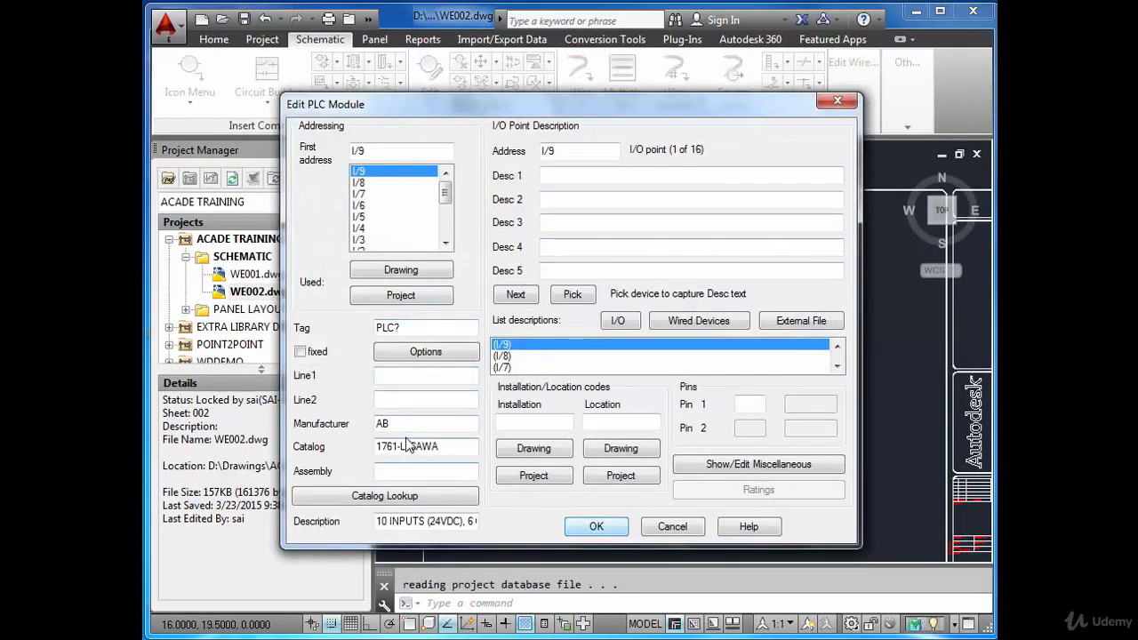
# - Enter START as the first description line of I/O point I/9
pyautogui.doubleClick(380, 424)
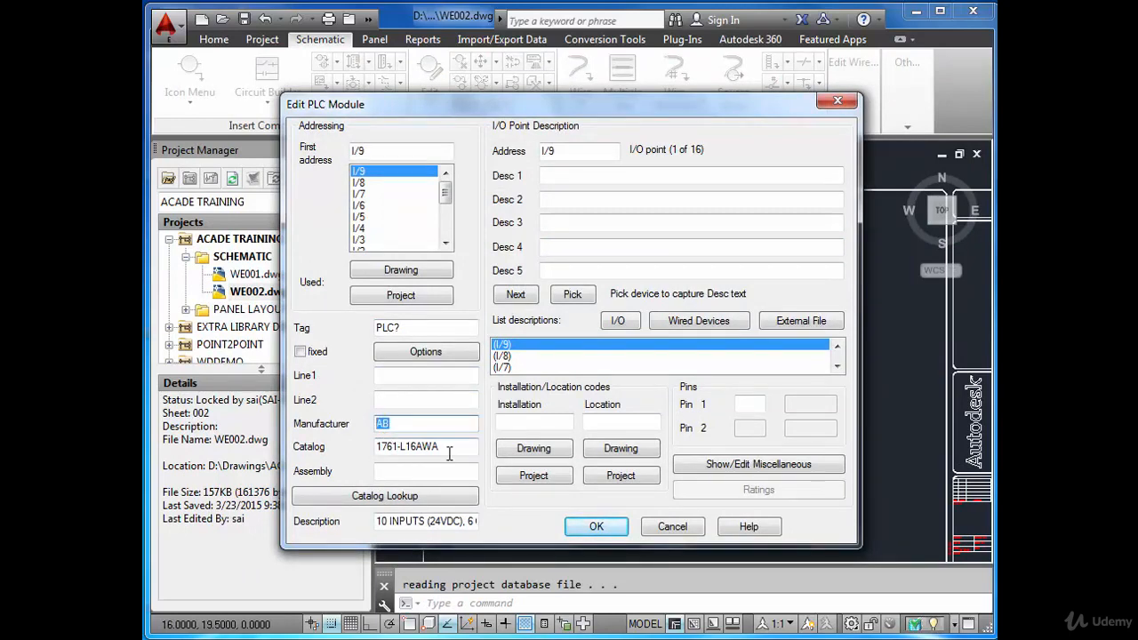
pyautogui.moveTo(449, 452); pyautogui.dragTo(384, 448)
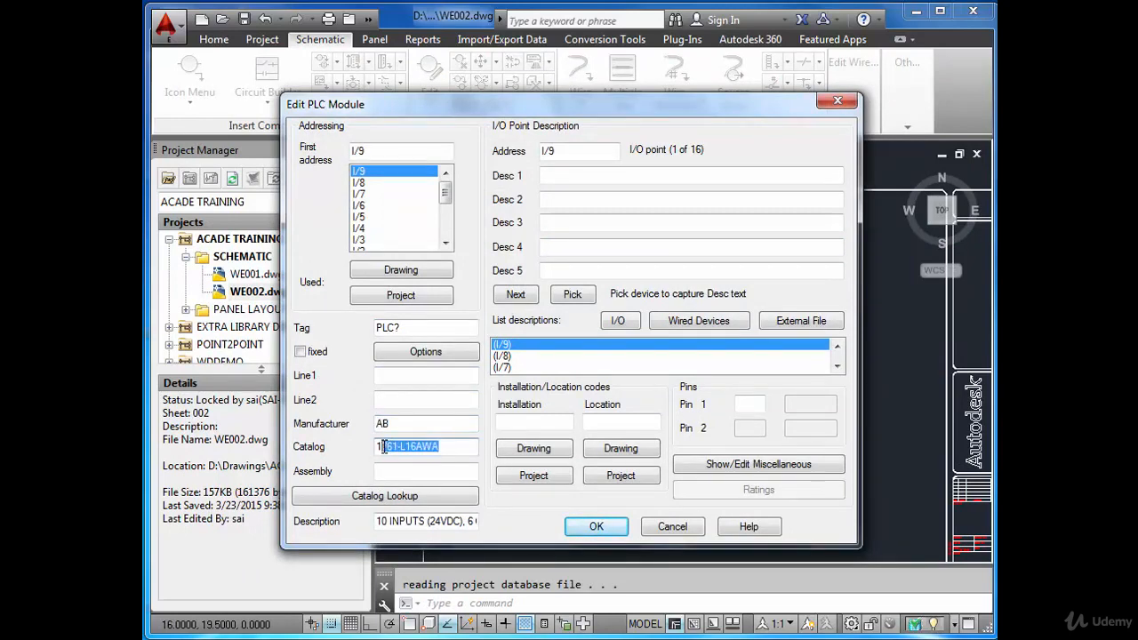
pyautogui.click(565, 176)
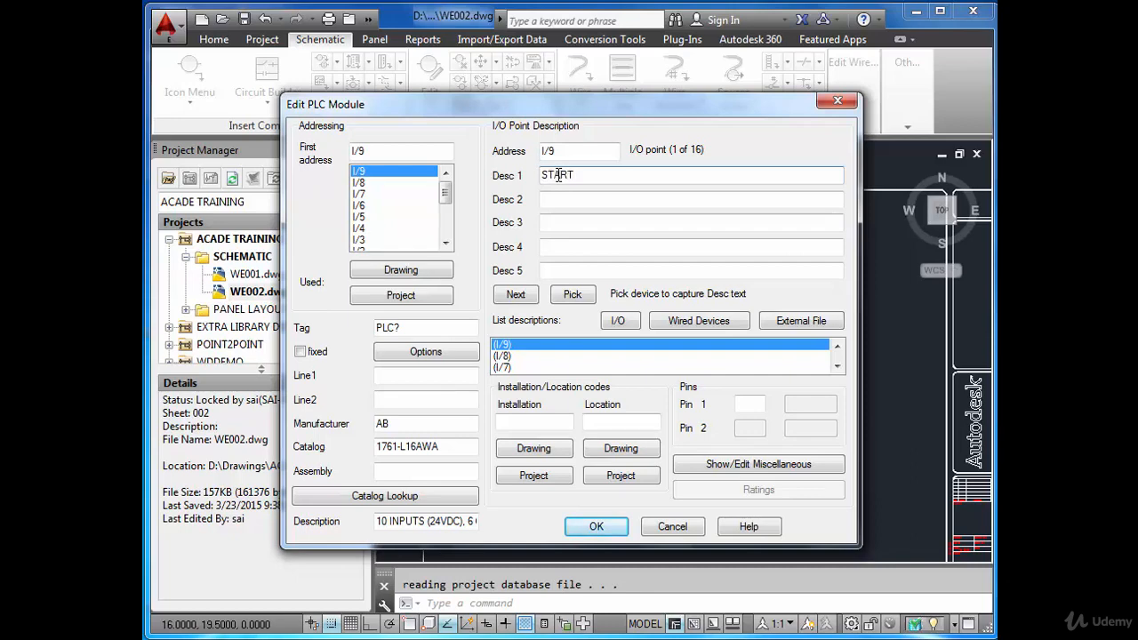
# - Enter STOP as the first description line of I/O point I/8 and JOG for I/7
pyautogui.click(360, 184)
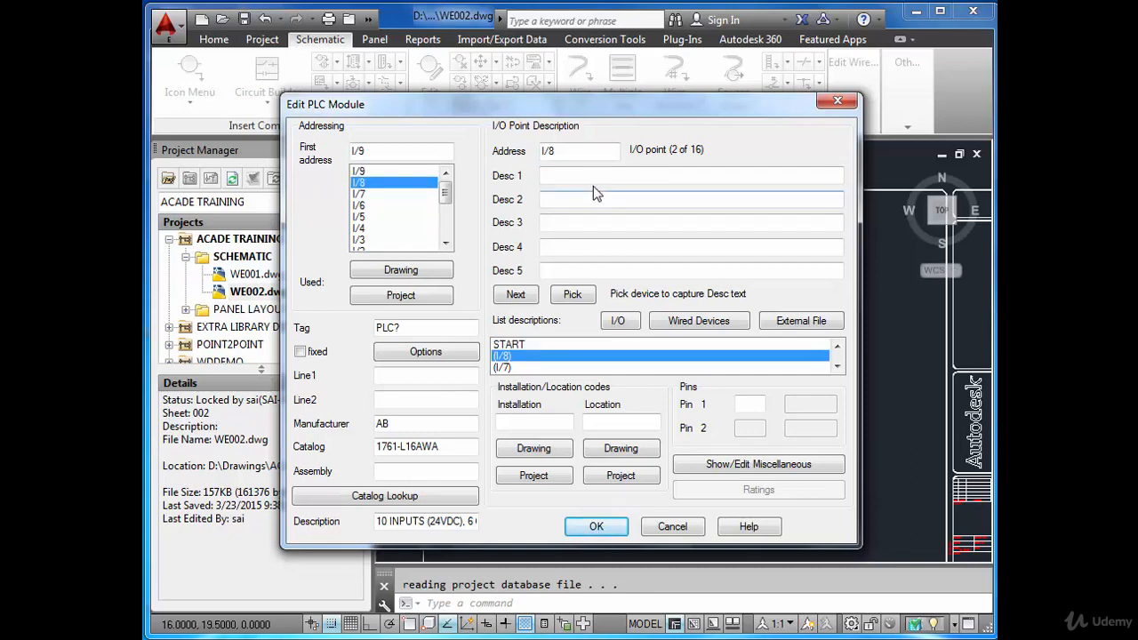
pyautogui.write('STOP')
pyautogui.click(365, 195)
pyautogui.click(541, 182)
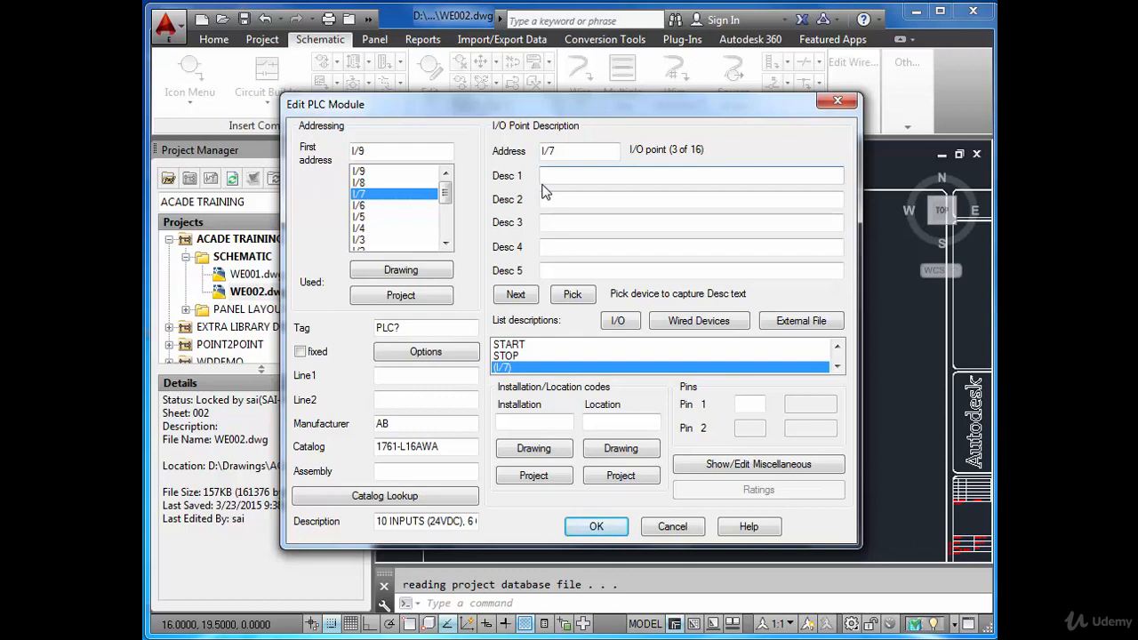
pyautogui.write('JOG')
# - Copy the JOG description from I/7 to I/O point I/6 and accept the L16-AWA module's data
pyautogui.click(365, 208)
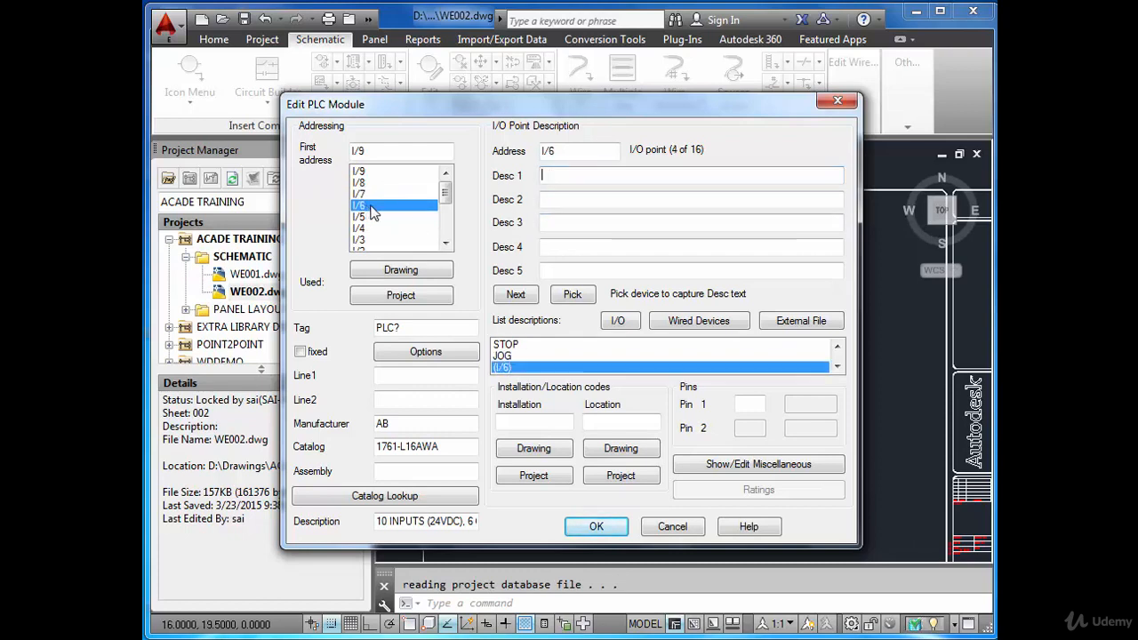
pyautogui.doubleClick(510, 367)
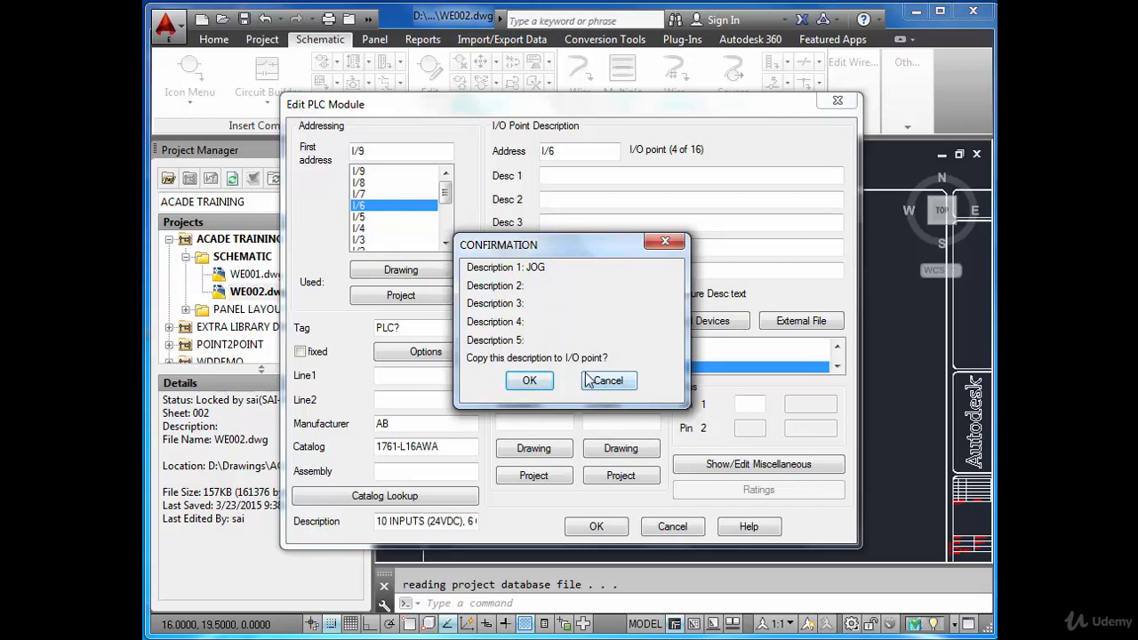
pyautogui.click(530, 381)
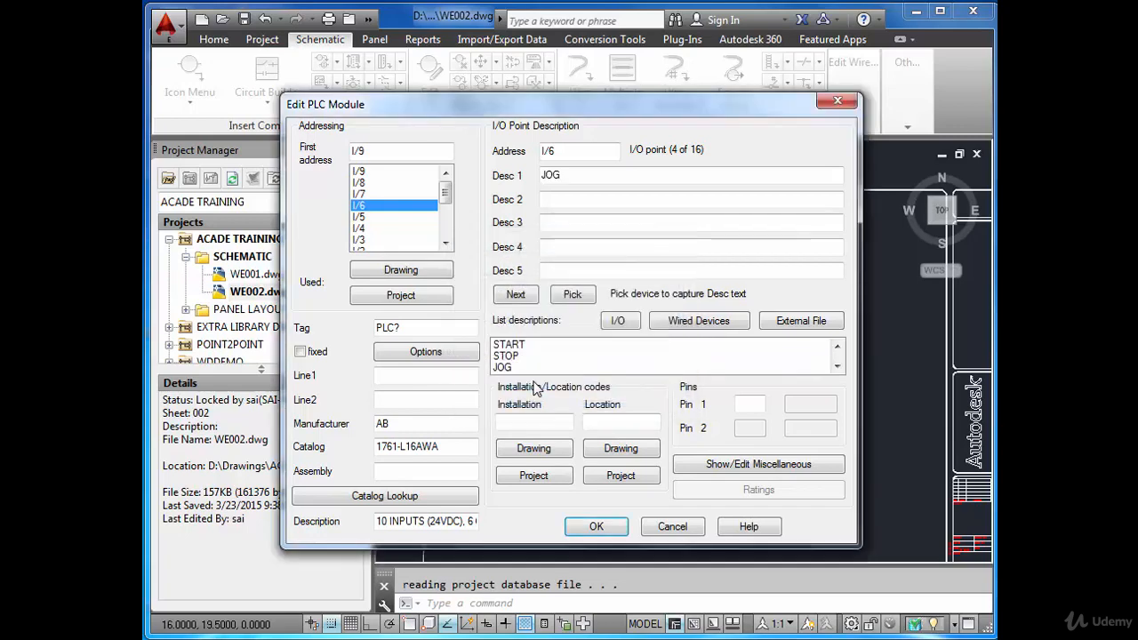
pyautogui.click(366, 194)
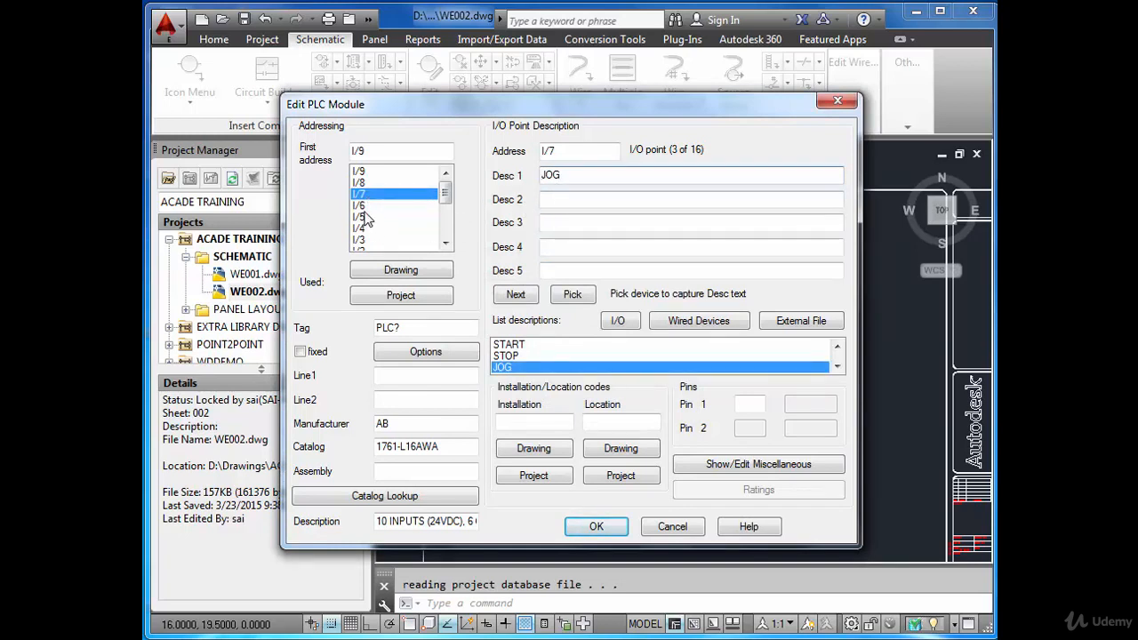
pyautogui.click(363, 205)
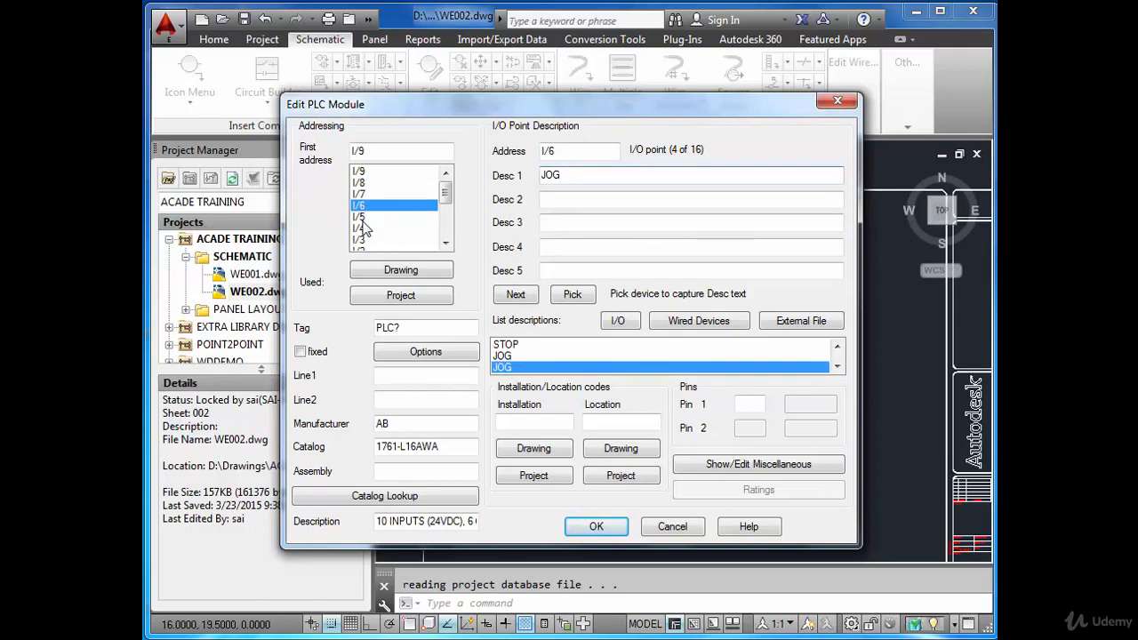
pyautogui.click(596, 527)
# - Examine both inserted PLC modules, comparing their headings, terminals, addresses and I/O descriptions
pyautogui.scroll(6, 667, 258)
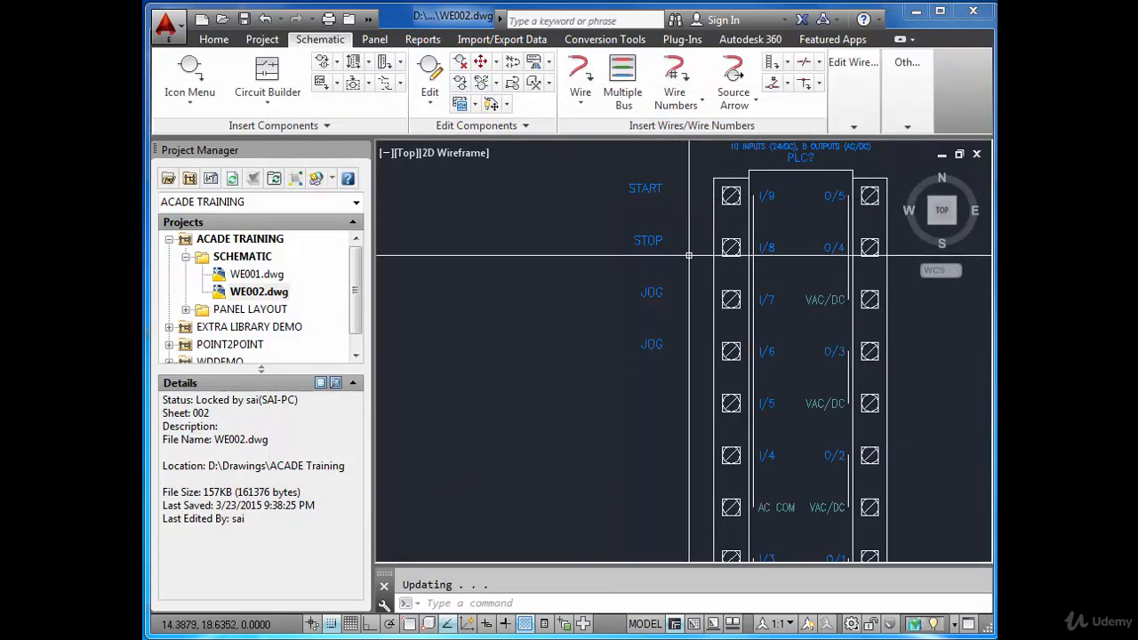
pyautogui.scroll(-4, 693, 252)
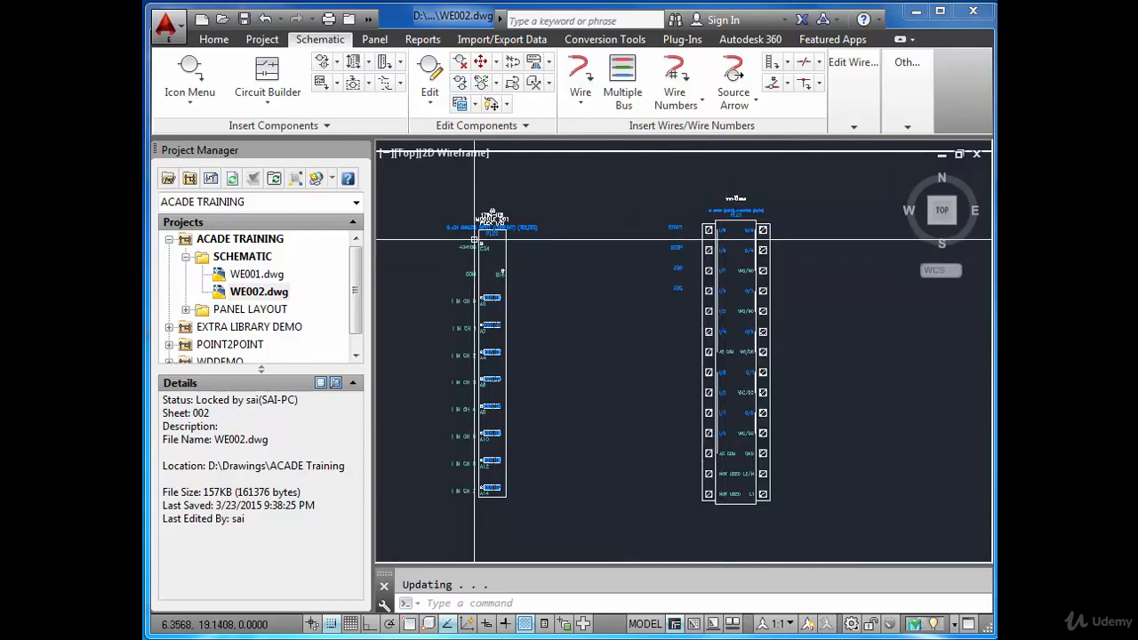
pyautogui.scroll(5, 523, 239)
pyautogui.scroll(-7, 514, 238)
pyautogui.scroll(5, 627, 239)
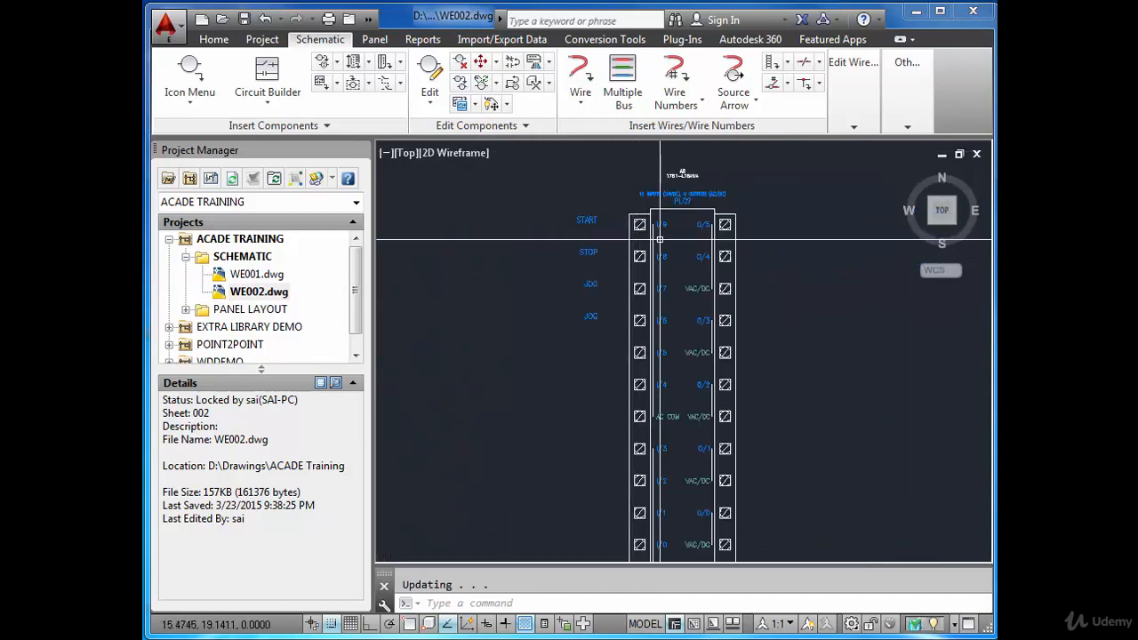
pyautogui.scroll(-3, 668, 239)
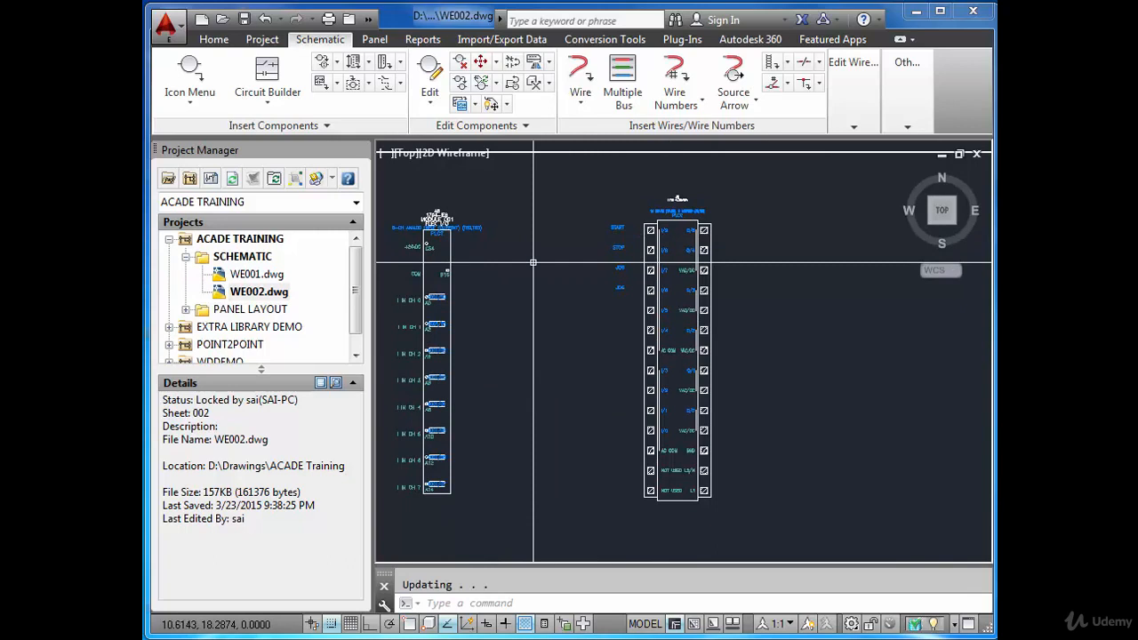
pyautogui.scroll(-2, 533, 262)
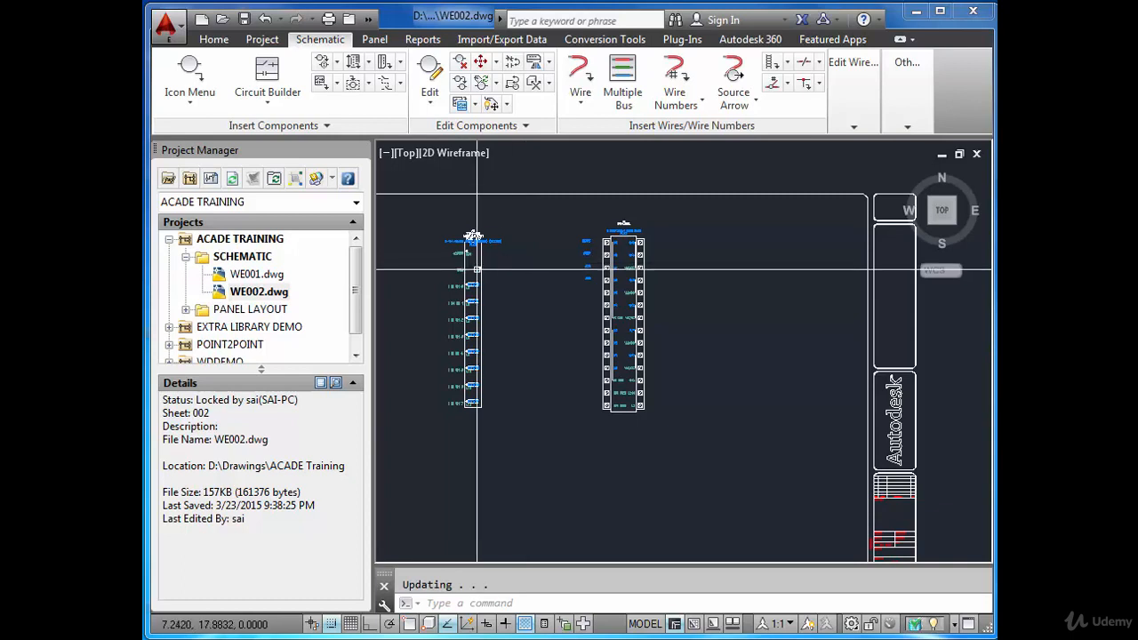
pyautogui.scroll(5, 623, 236)
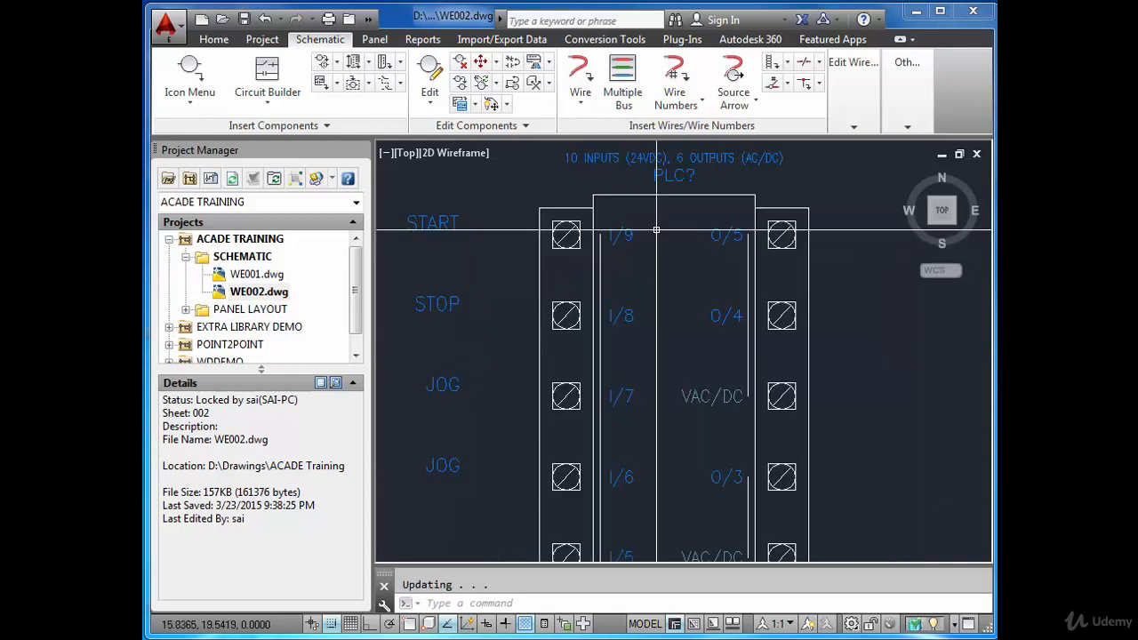
pyautogui.scroll(-2, 656, 231)
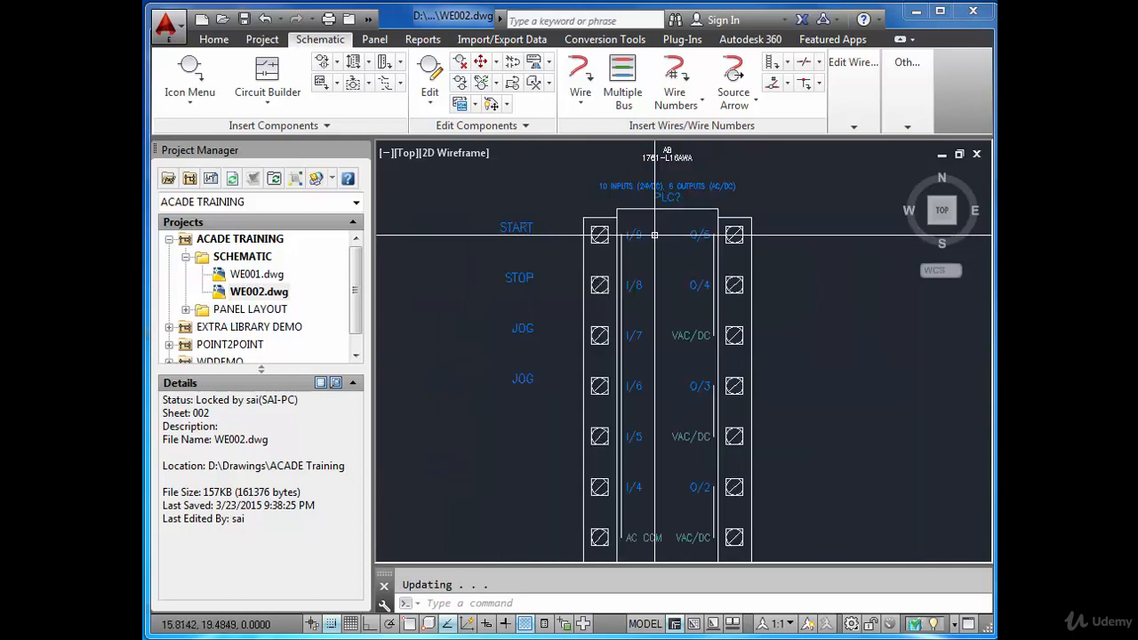
pyautogui.scroll(-3, 654, 235)
pyautogui.scroll(3, 496, 252)
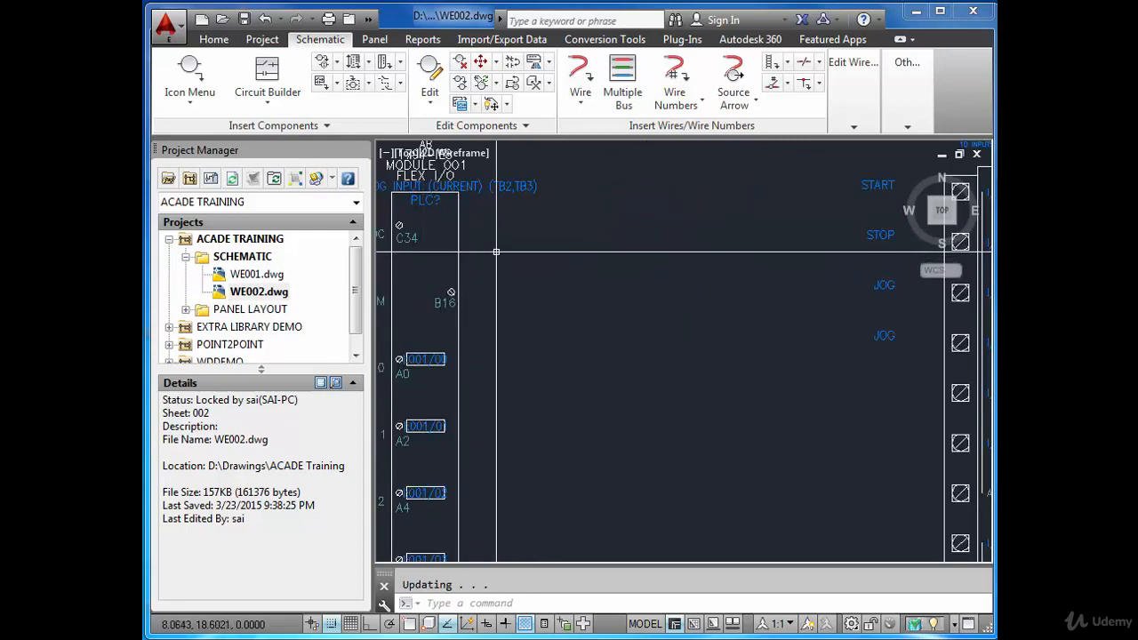
pyautogui.scroll(-3, 497, 253)
pyautogui.scroll(4, 489, 236)
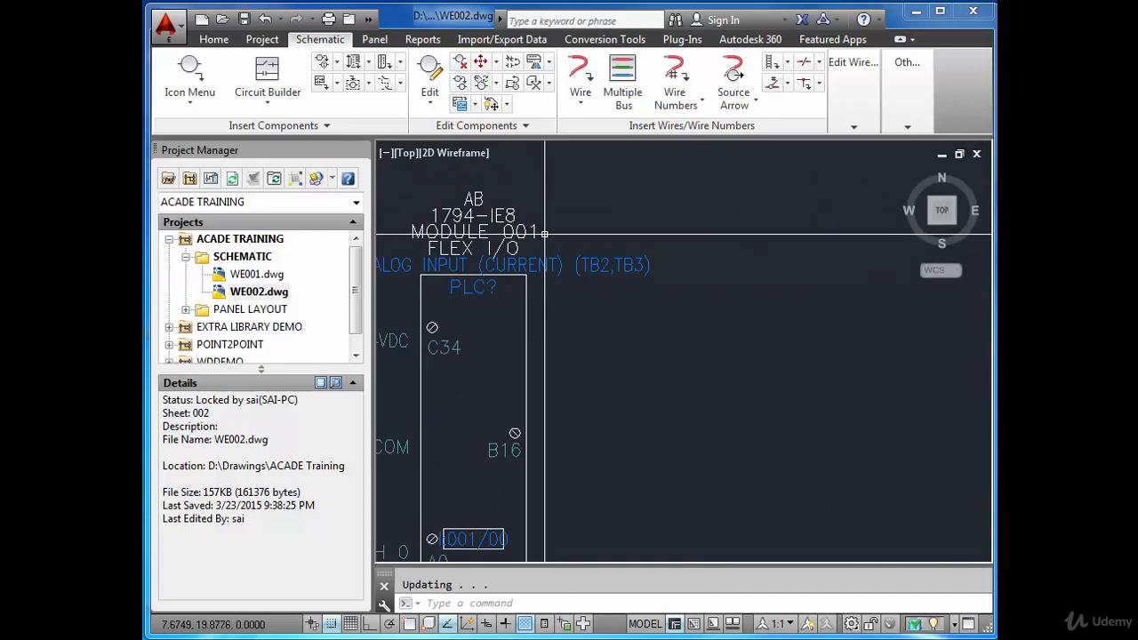
pyautogui.scroll(-4, 544, 234)
pyautogui.scroll(4, 744, 231)
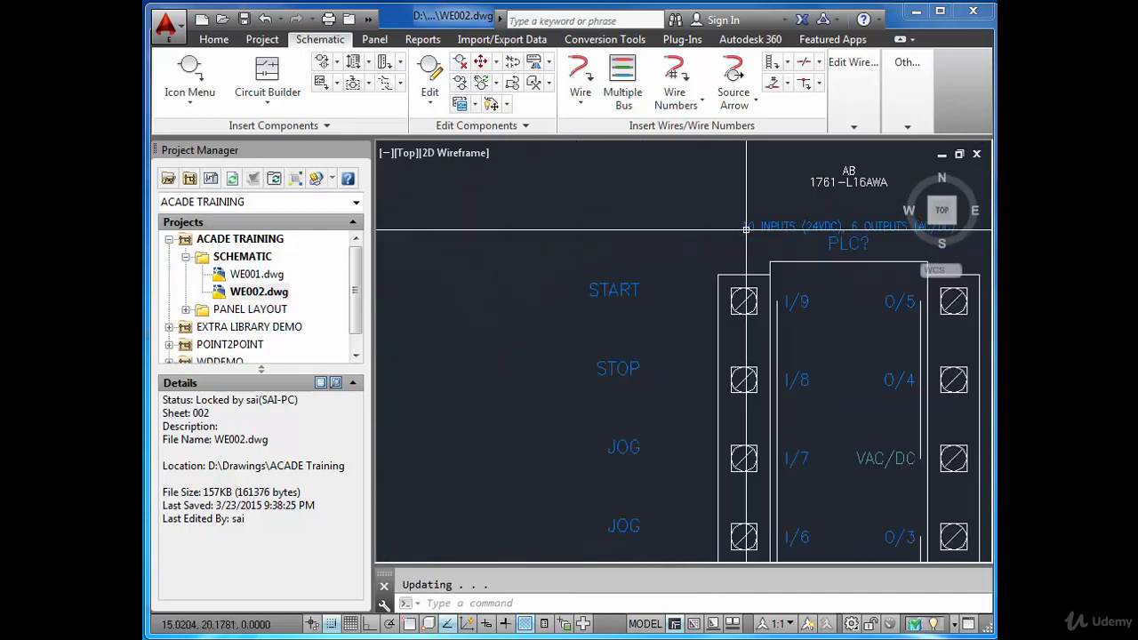
pyautogui.scroll(-4, 654, 251)
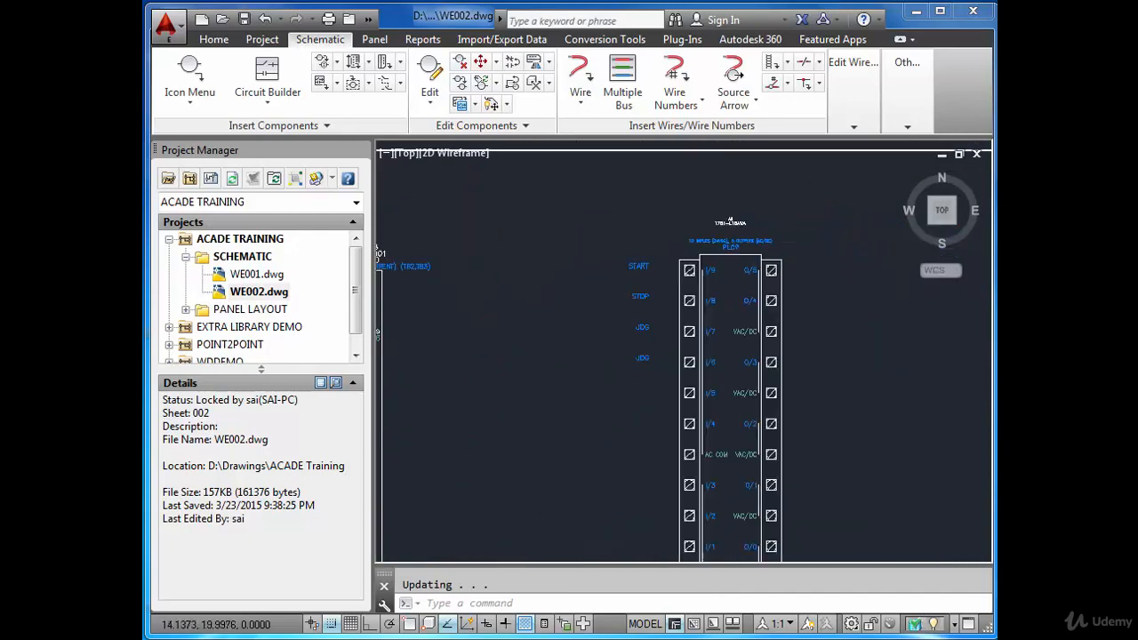
pyautogui.scroll(-2, 652, 252)
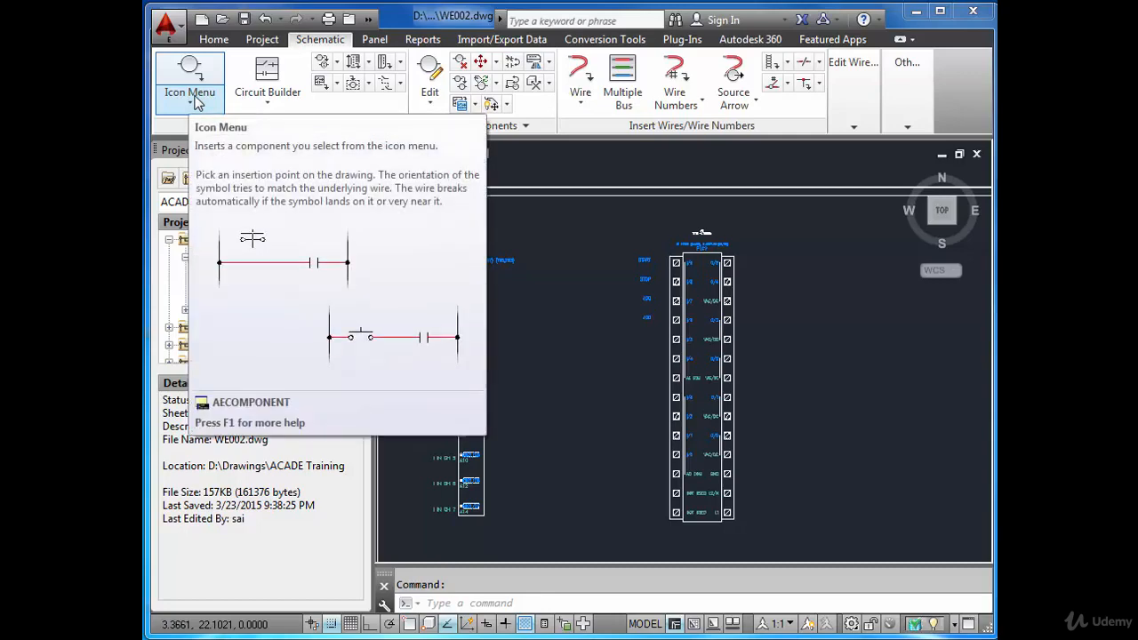
# - Insert the single PLC I/O symbol IN, 1st Point, 1 Wire at 22,18, right of the full PLC unit
pyautogui.click(195, 105)
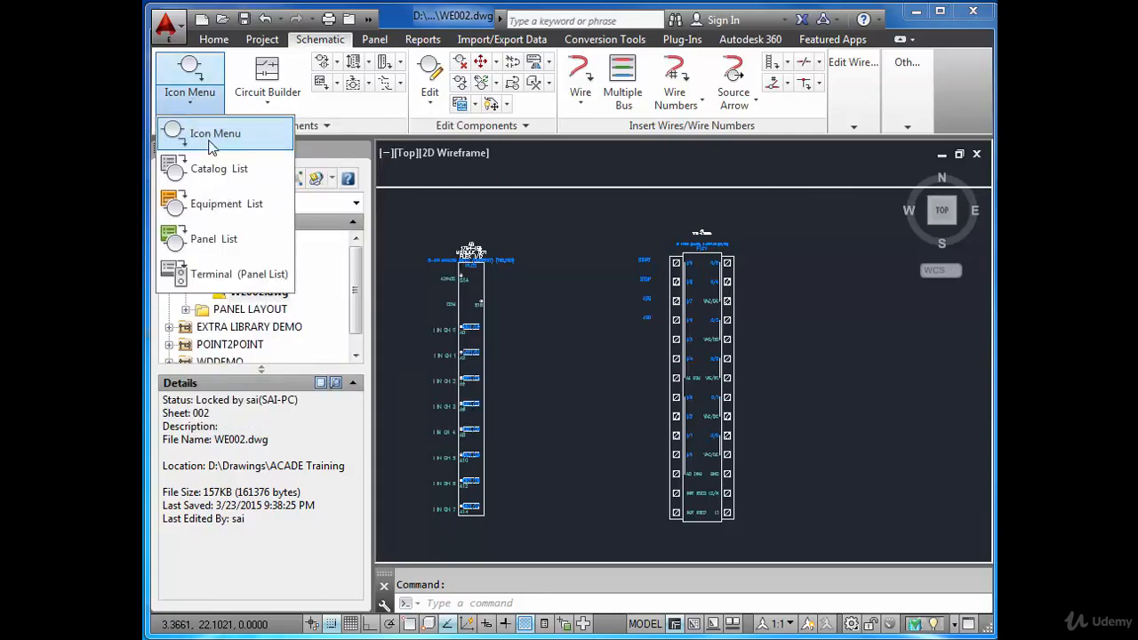
pyautogui.click(201, 132)
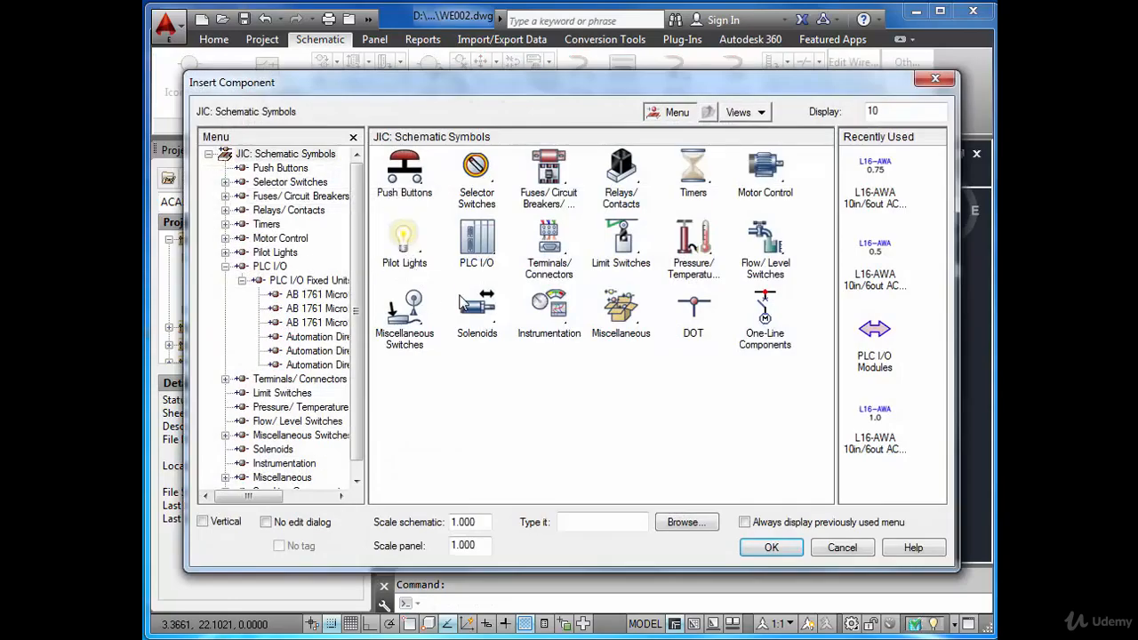
pyautogui.click(478, 240)
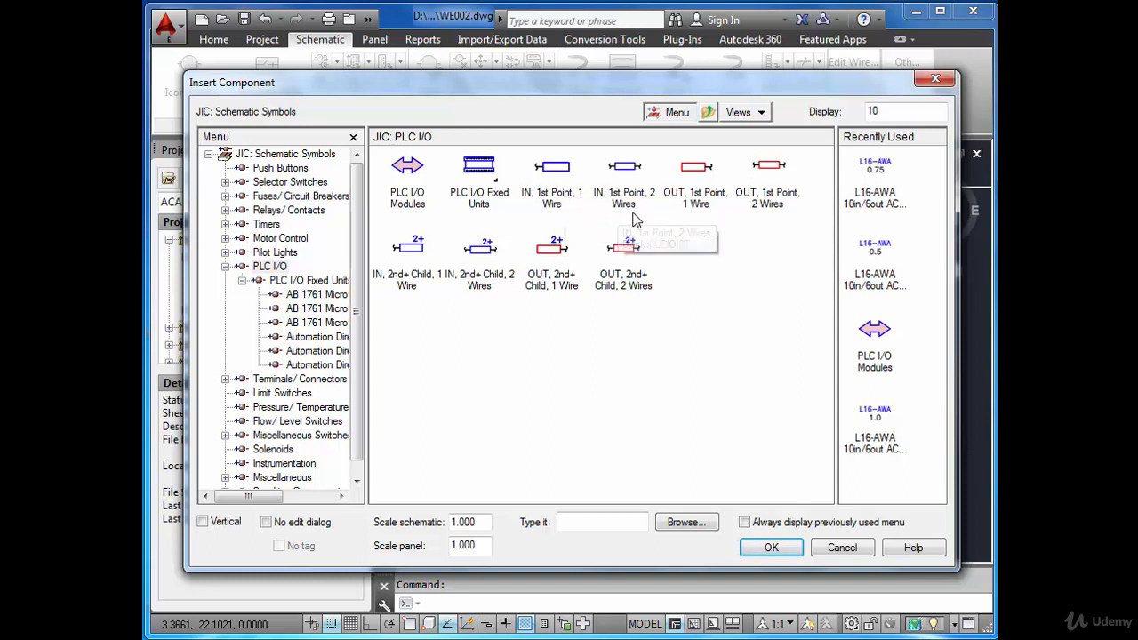
pyautogui.click(561, 170)
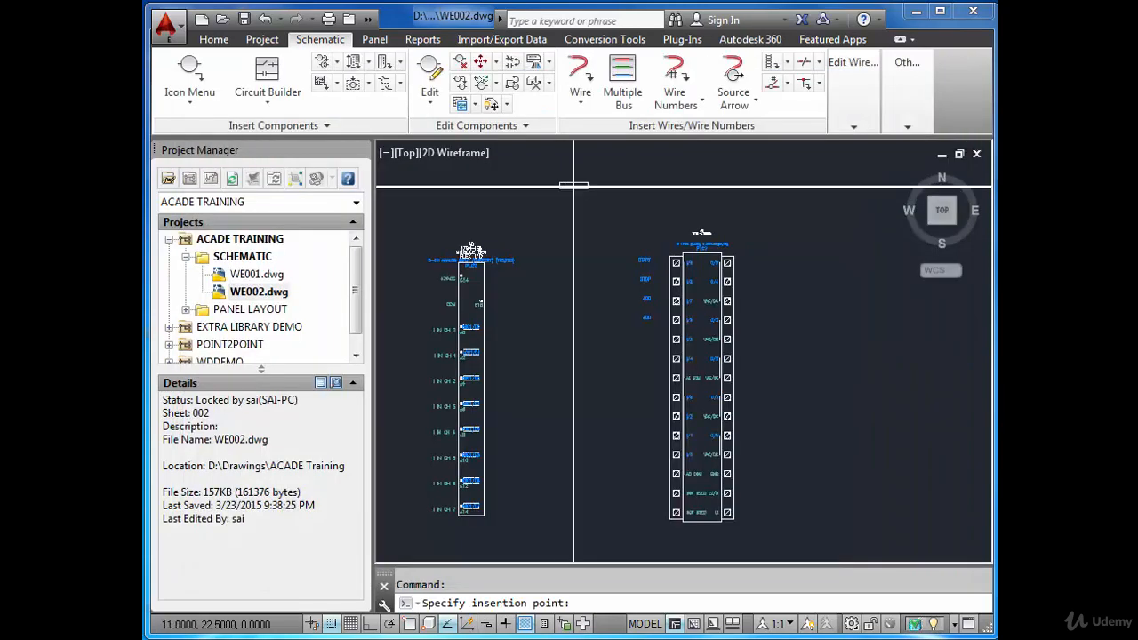
pyautogui.scroll(-2, 548, 275)
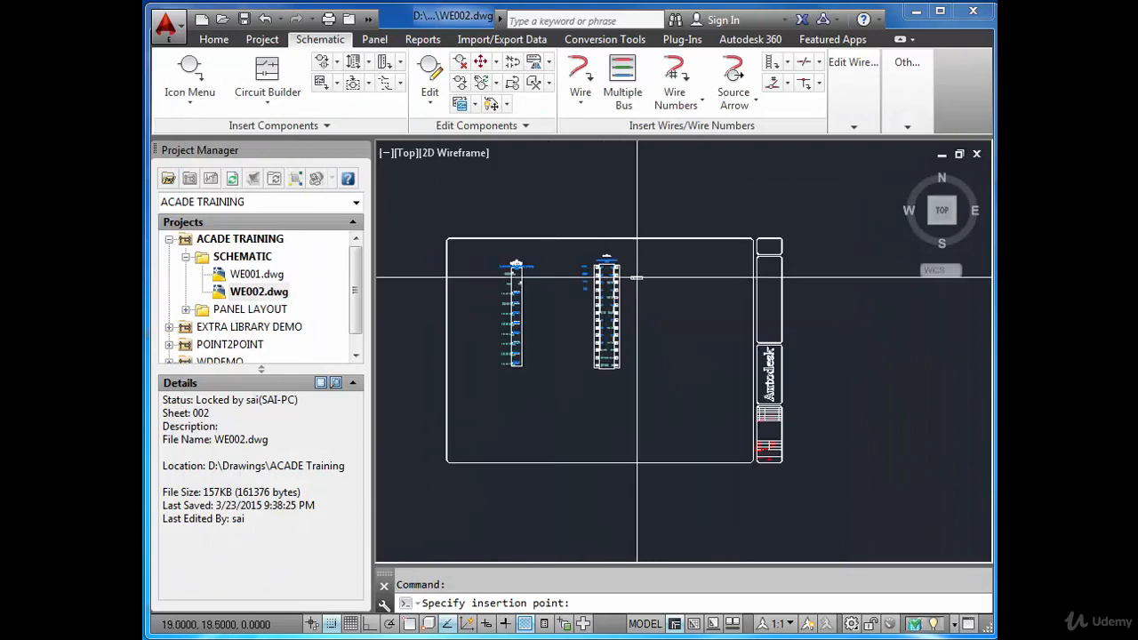
pyautogui.scroll(6, 668, 285)
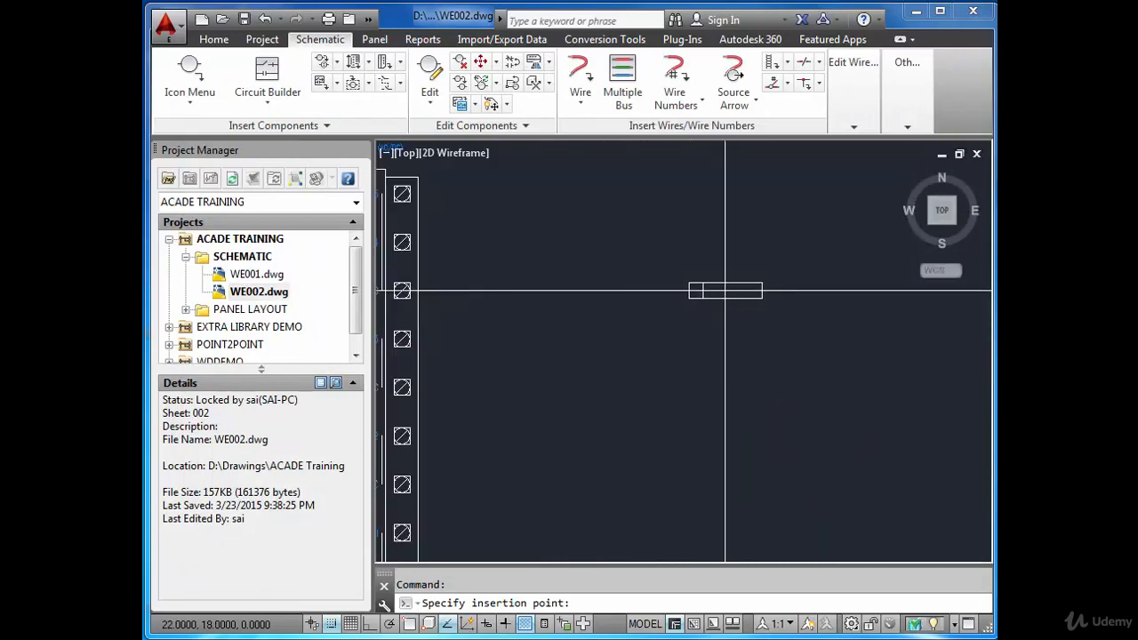
pyautogui.click(725, 291)
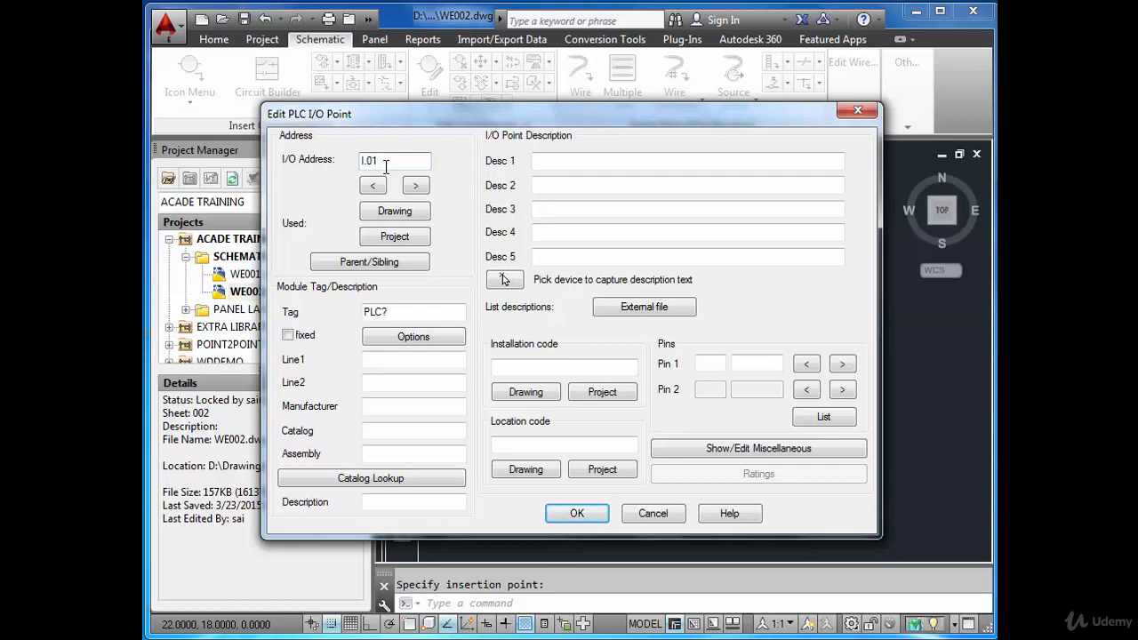
# - Define the I/O point with address I.01, description MOTOR START, tag PLC001, installation code LUP1 and location code 01TT
pyautogui.click(569, 162)
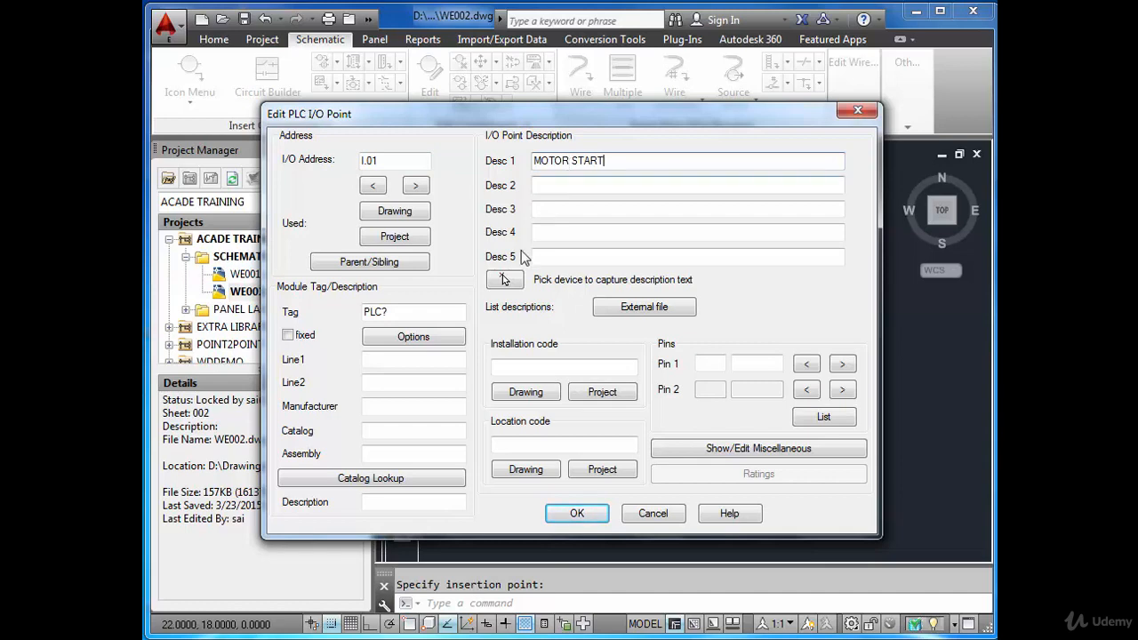
pyautogui.click(425, 311)
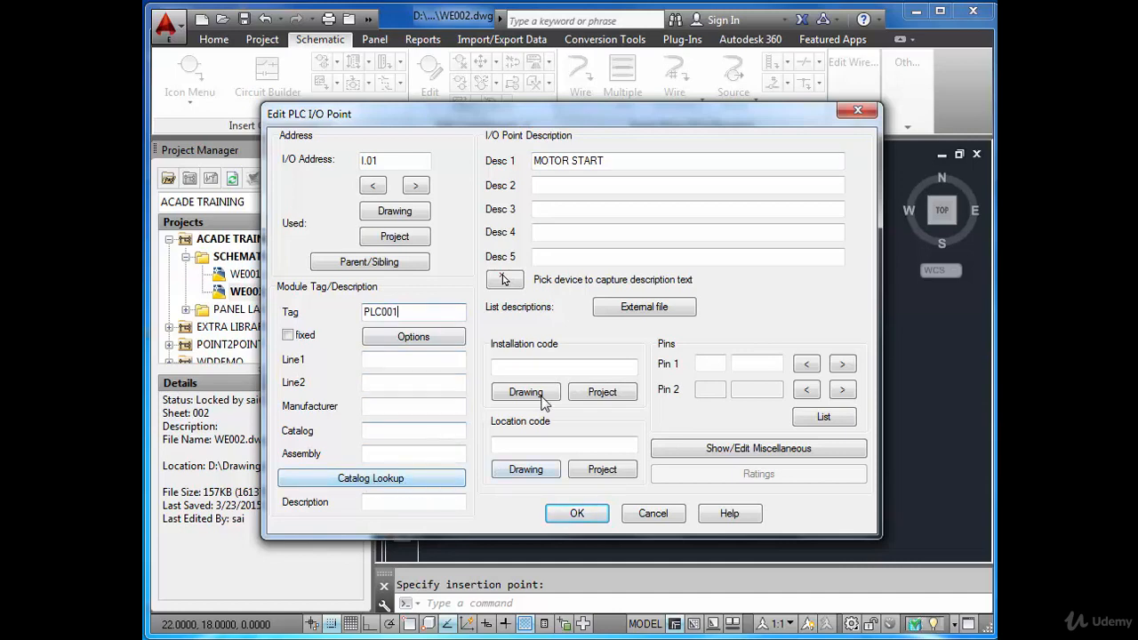
pyautogui.click(535, 370)
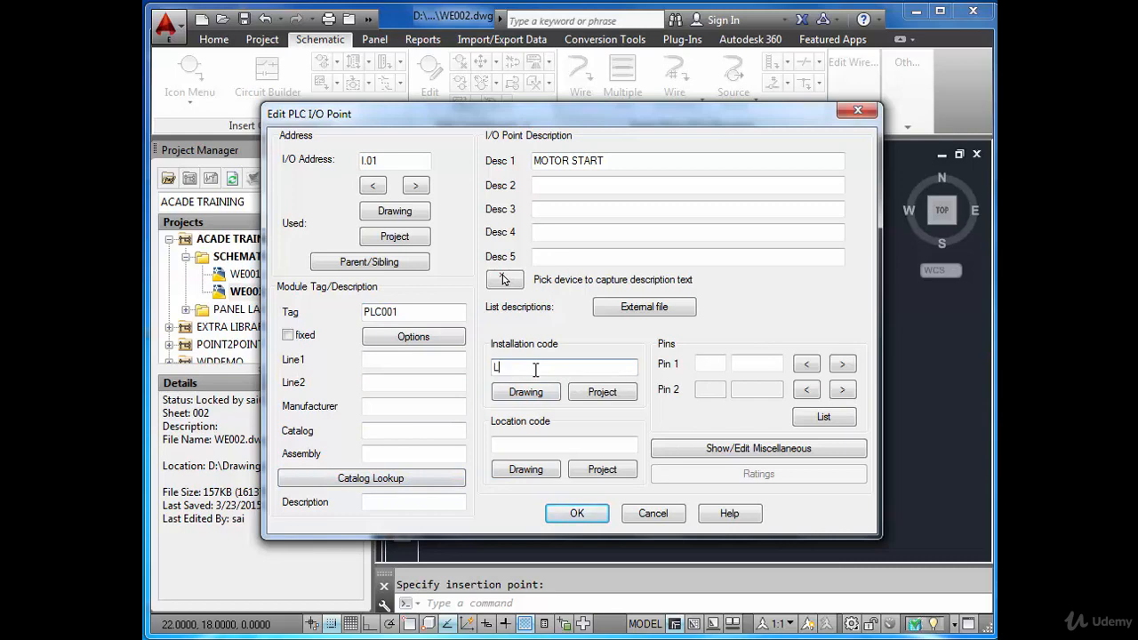
pyautogui.click(542, 445)
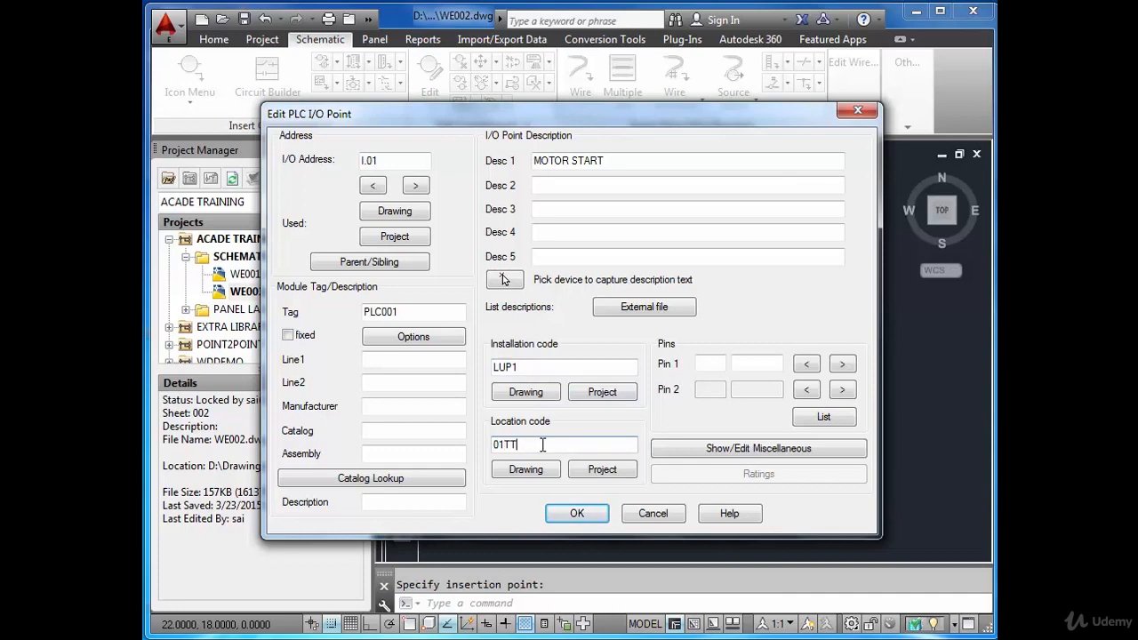
pyautogui.click(558, 518)
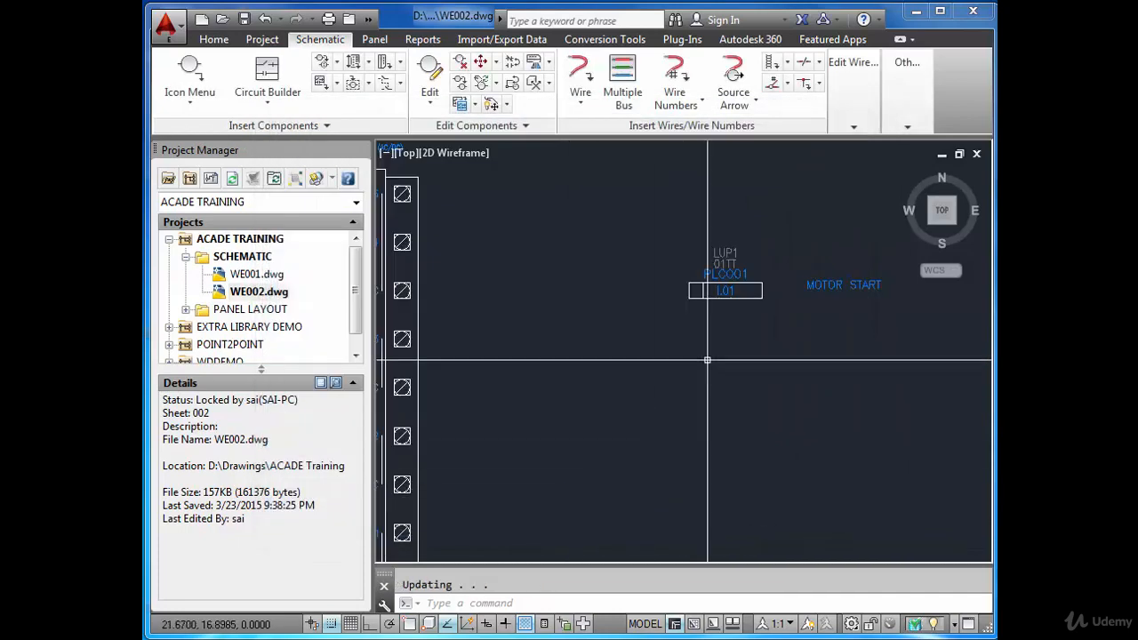
pyautogui.scroll(4, 791, 302)
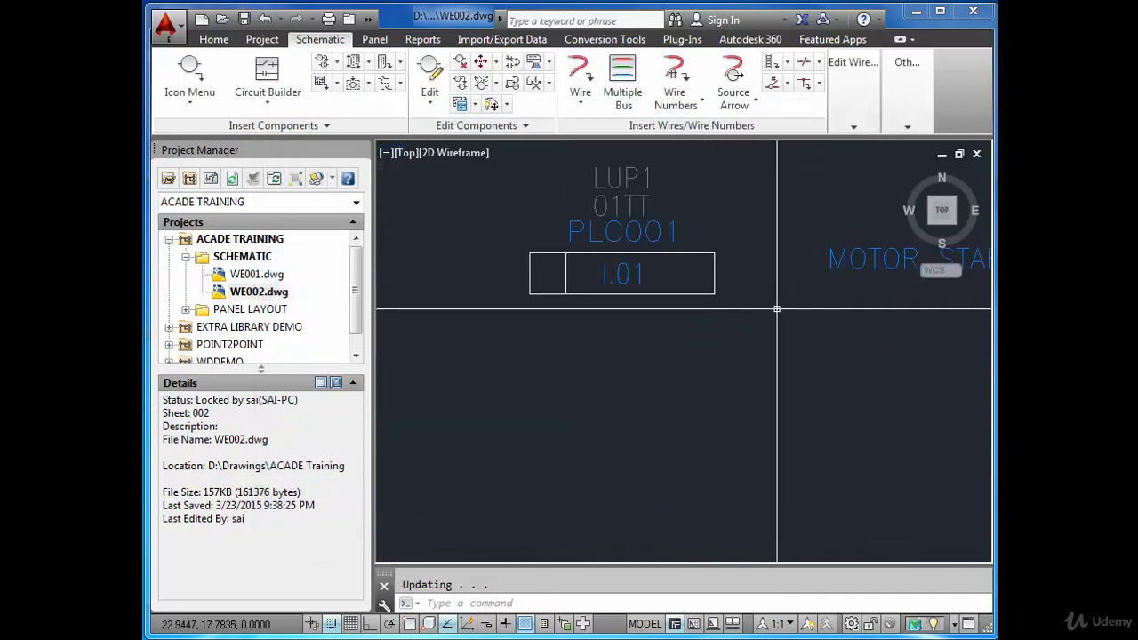
pyautogui.scroll(-4, 771, 311)
pyautogui.scroll(3, 747, 306)
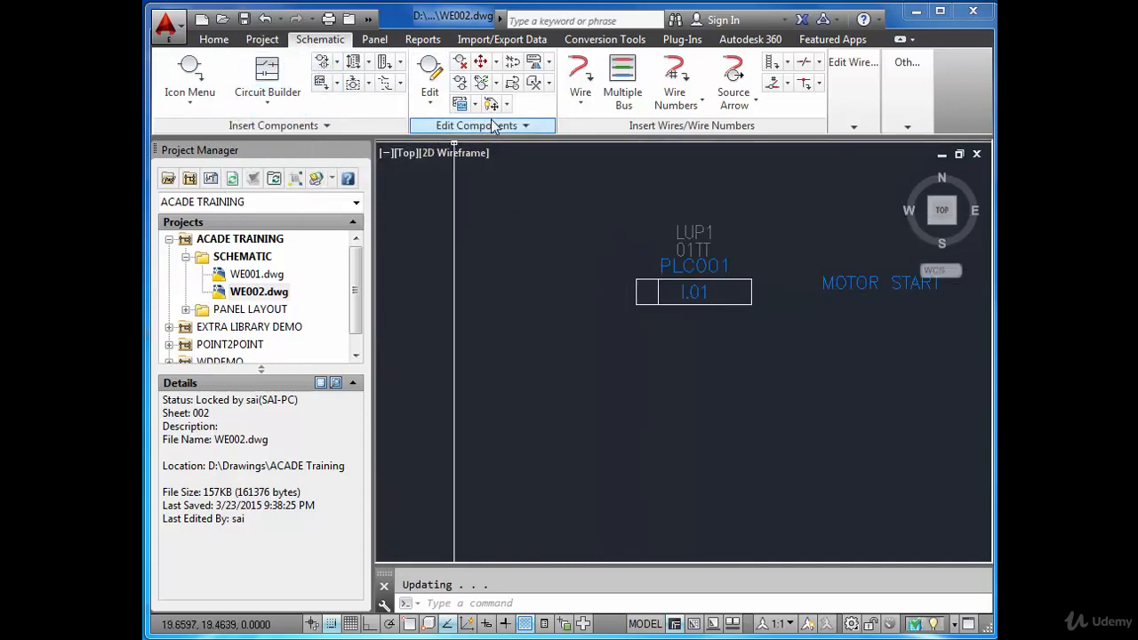
pyautogui.click(218, 45)
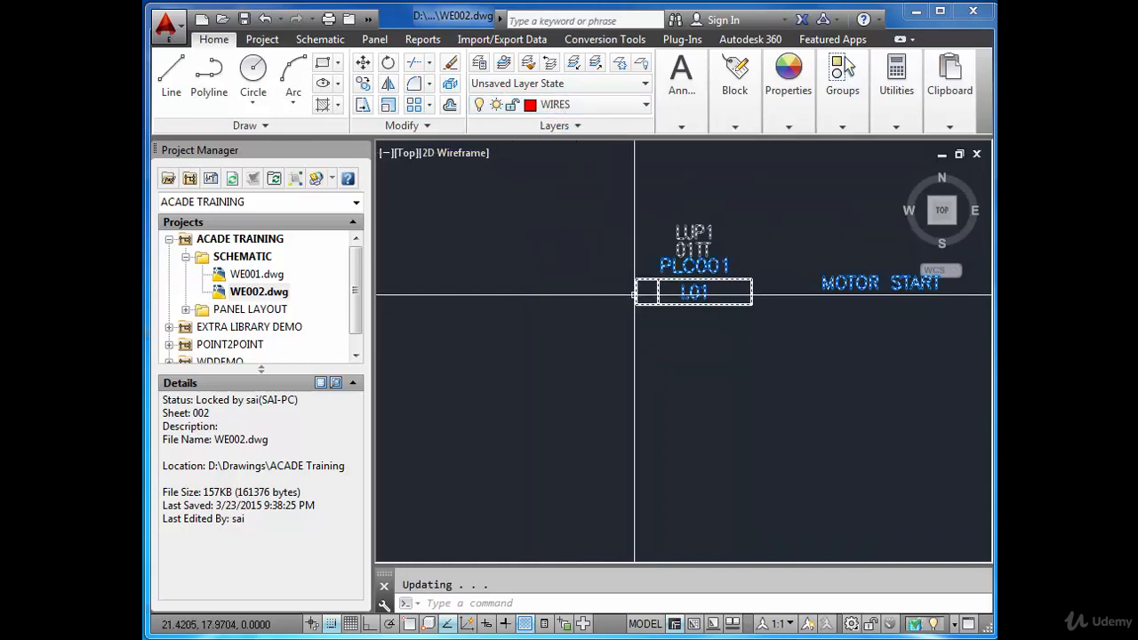
pyautogui.scroll(-2, 634, 295)
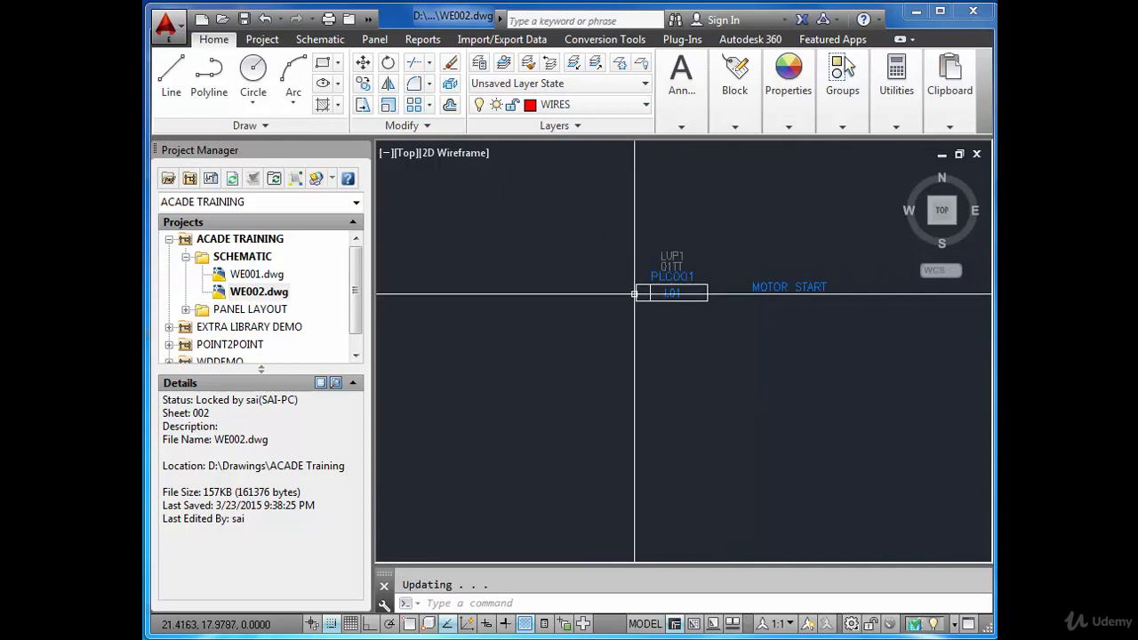
# - Turn snap off and draw a horizontal wire outward from the left edge of the I.01 input symbol, starting at a Nearest snap point
pyautogui.click(316, 42)
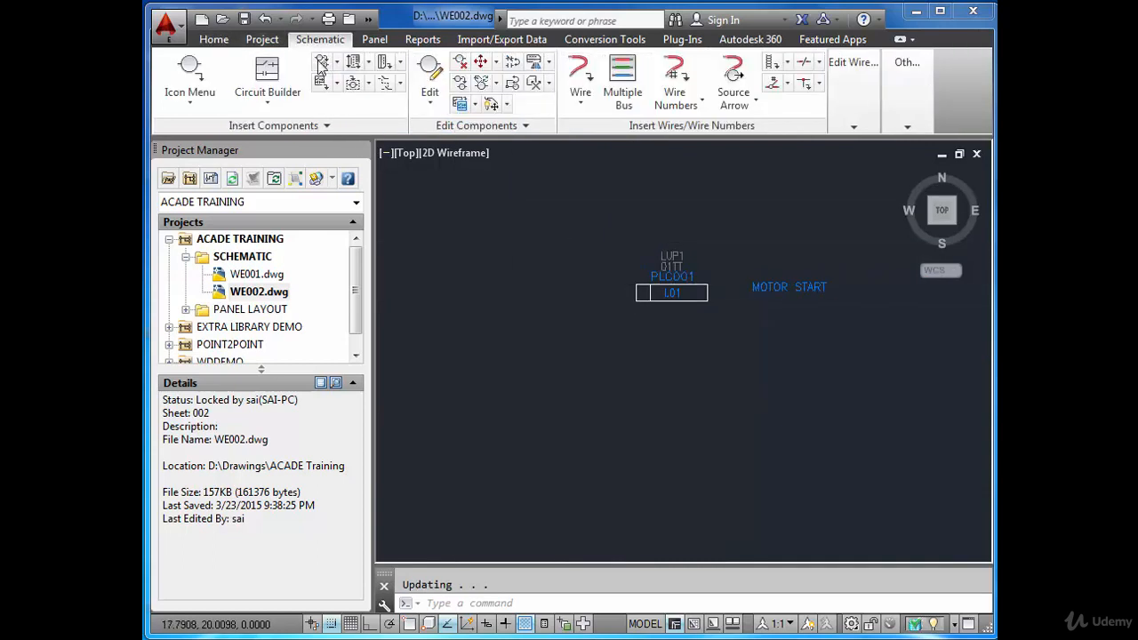
pyautogui.click(578, 78)
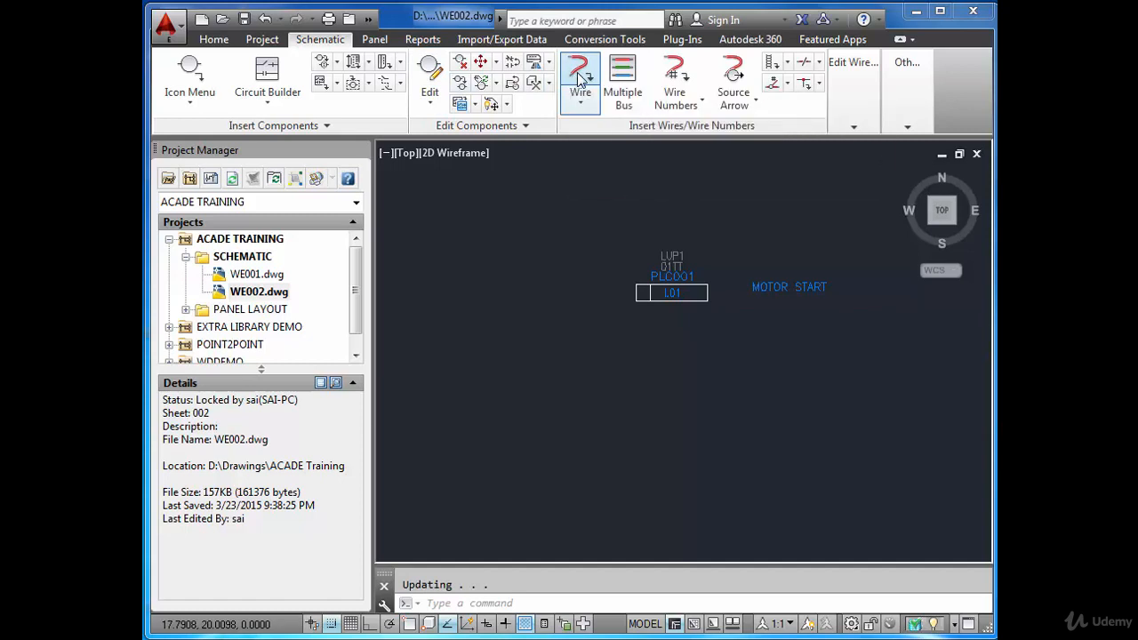
pyautogui.click(639, 294)
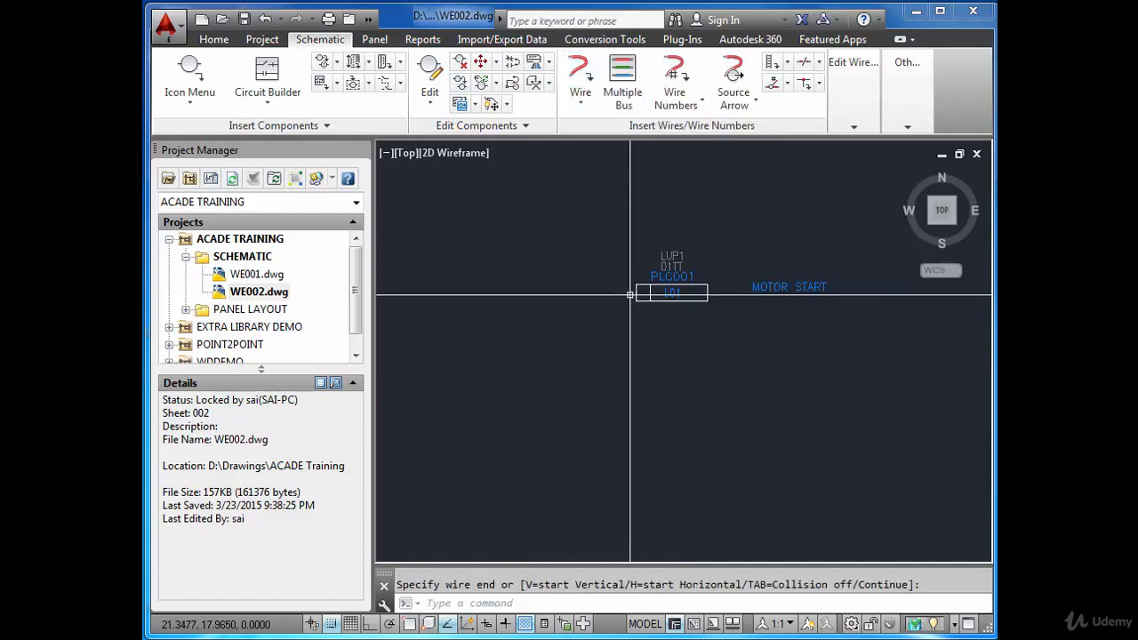
pyautogui.click(634, 293)
pyautogui.scroll(3, 650, 294)
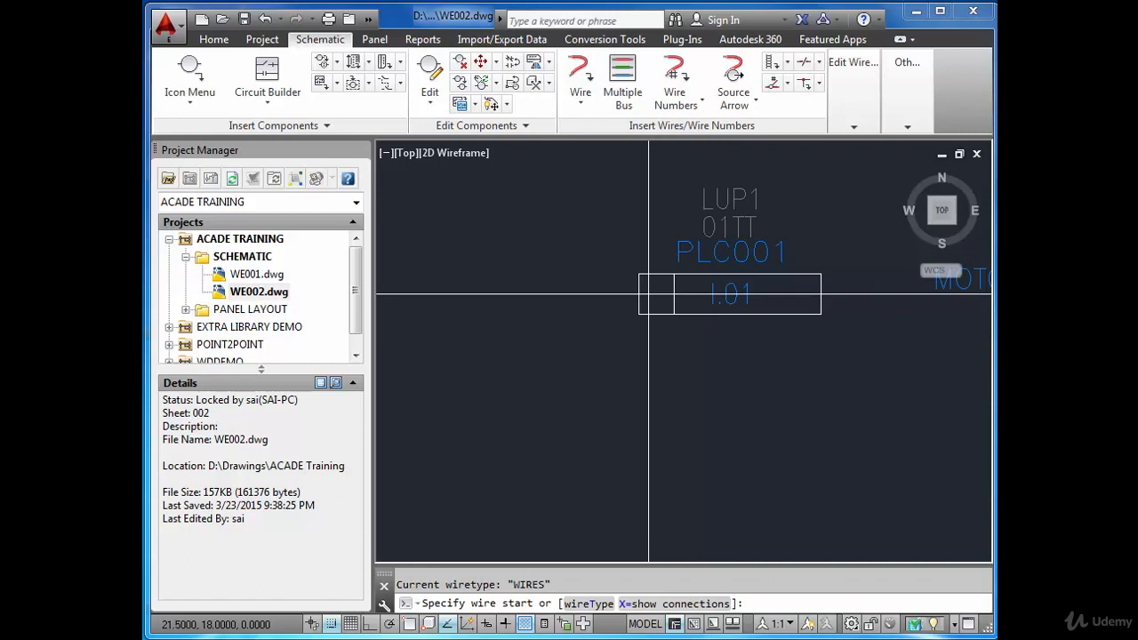
pyautogui.click(333, 625)
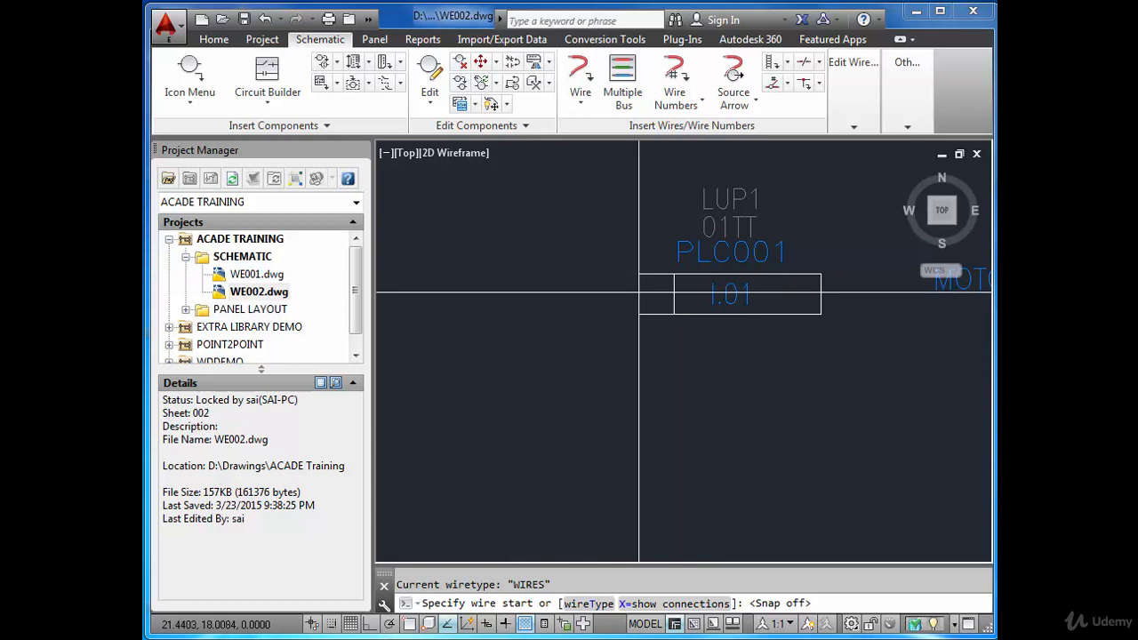
pyautogui.press('Return')
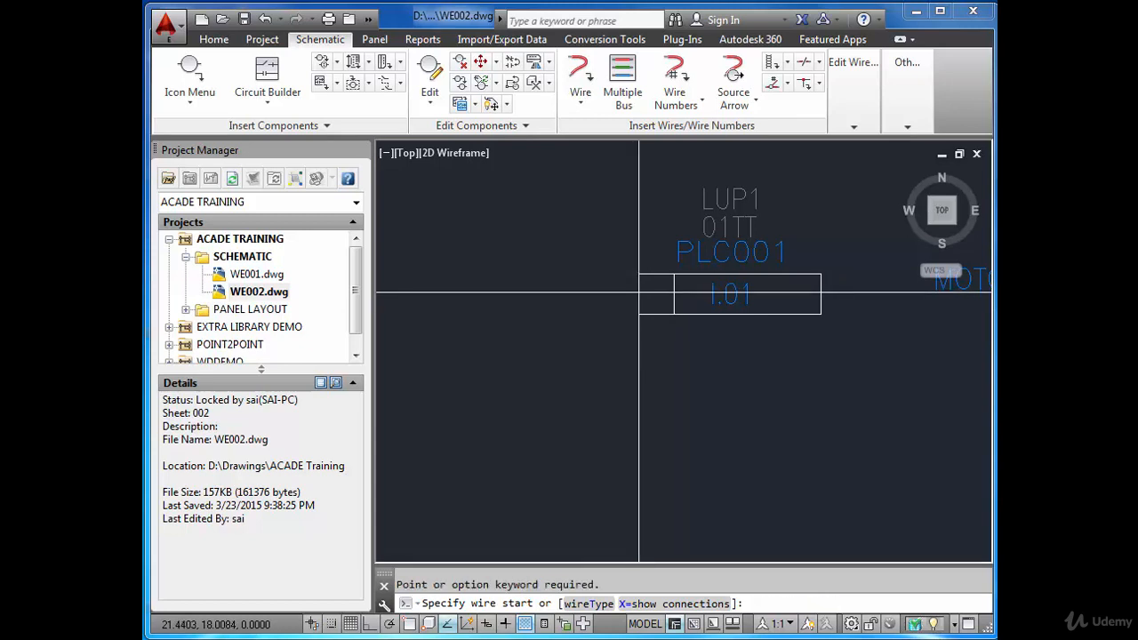
pyautogui.press('Return')
pyautogui.click(639, 292)
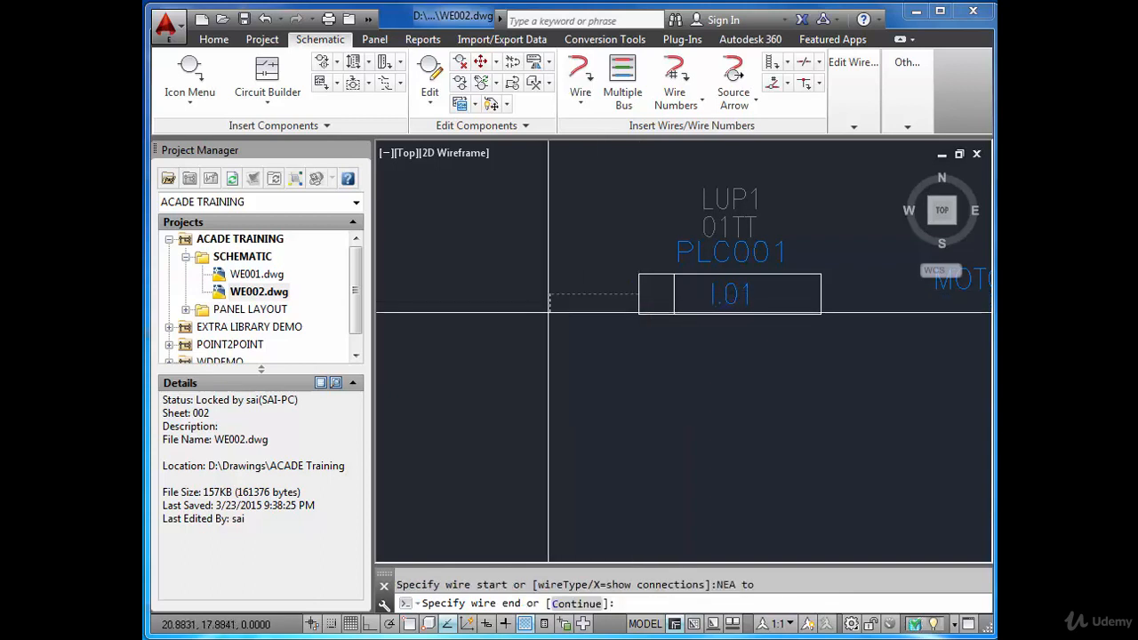
pyautogui.click(435, 292)
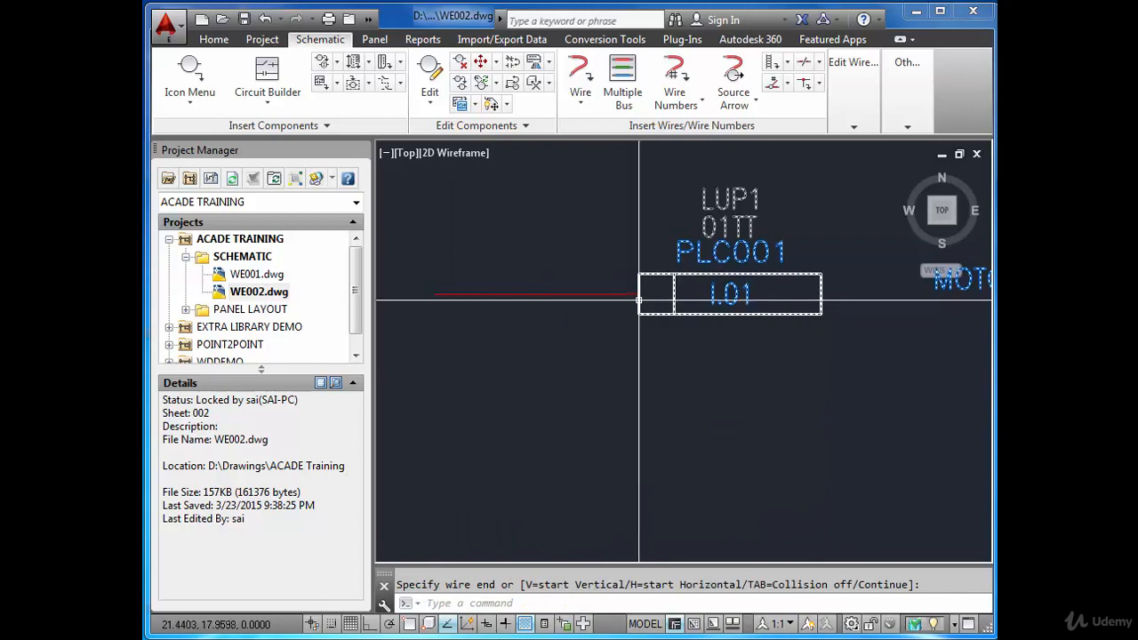
# - Draw a second wire from the left edge of the I.01 symbol using the Nearest snap, ending just below the first wire's far end
pyautogui.scroll(-2, 638, 307)
pyautogui.press('Return')
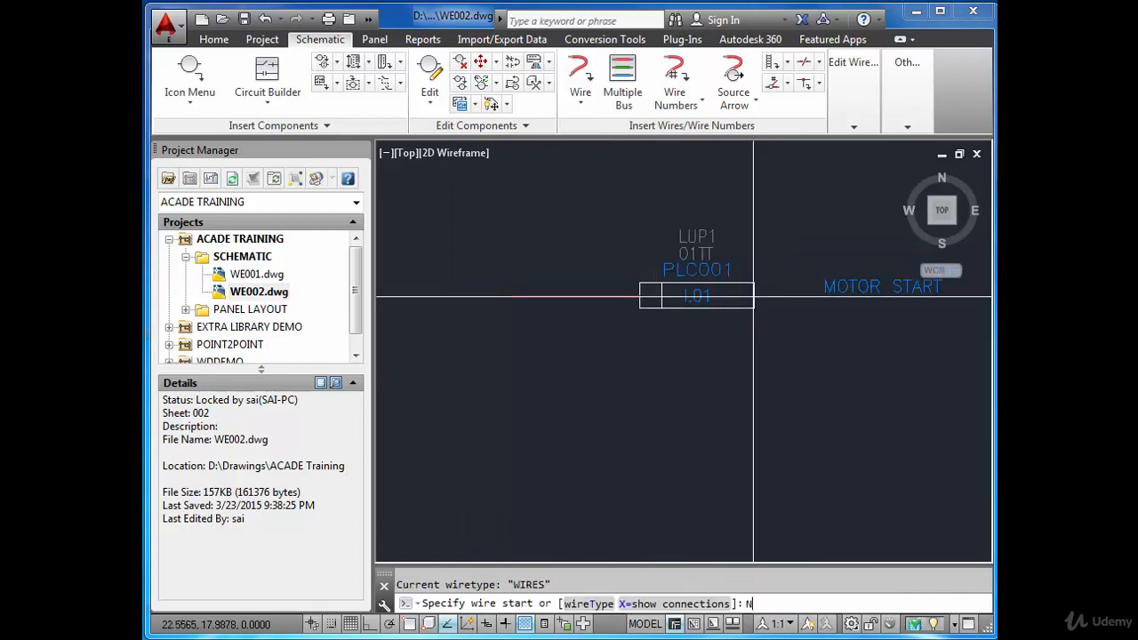
pyautogui.write('NEA')
pyautogui.press('Return')
pyautogui.click(629, 296)
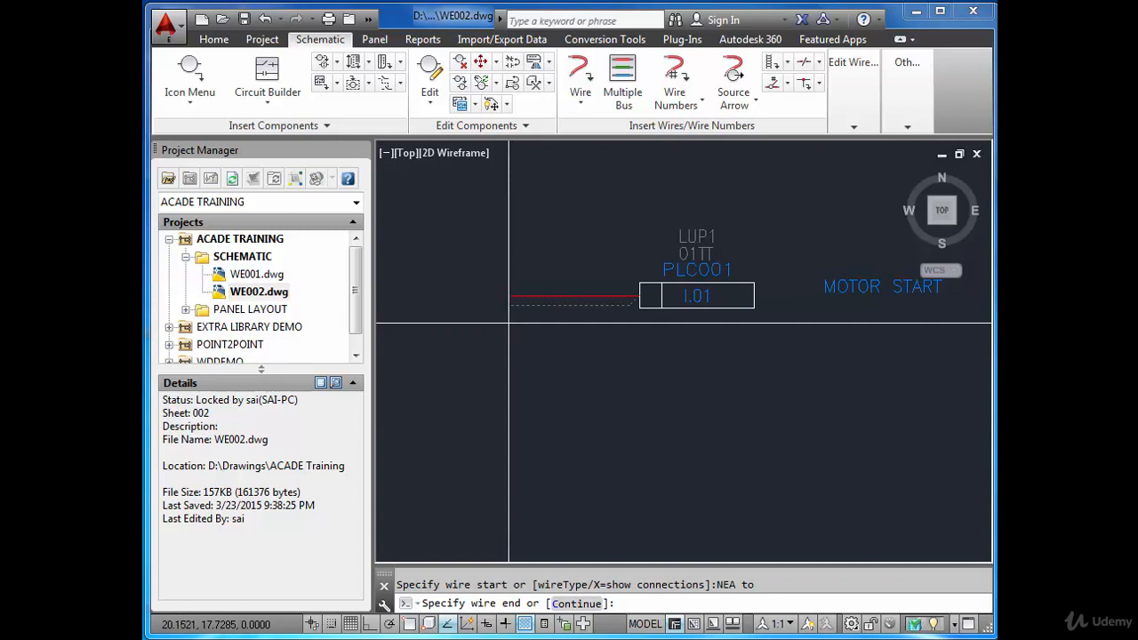
pyautogui.click(513, 323)
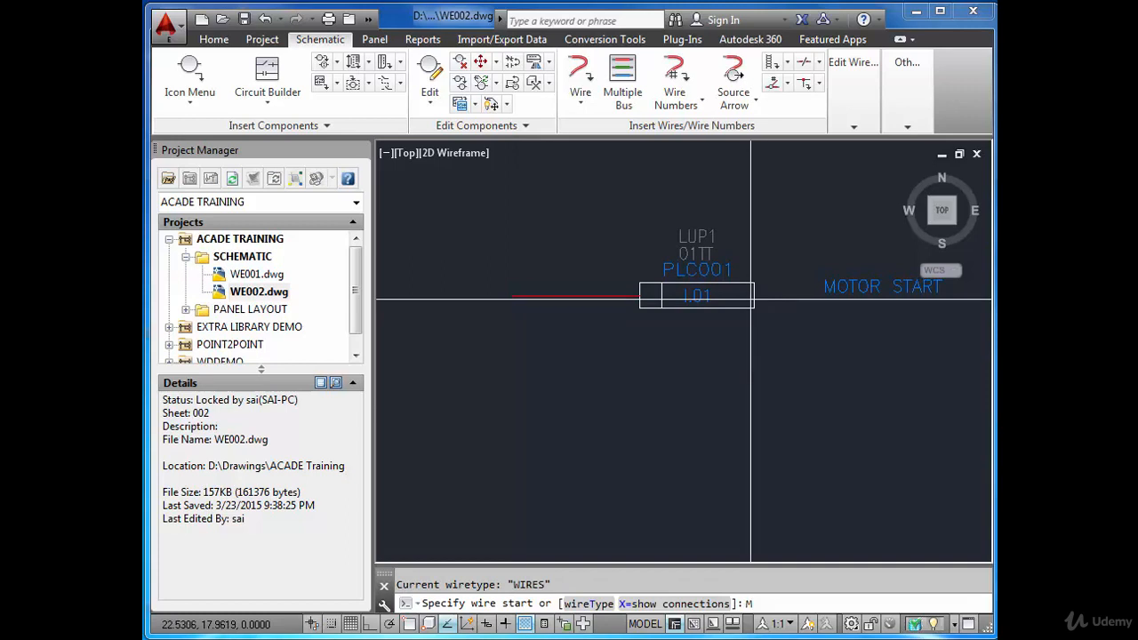
# - Try to wire the right edge of the I.01 symbol with the Nearest snap, ending below the existing wire's left end
pyautogui.press('Return')
pyautogui.scroll(2, 752, 301)
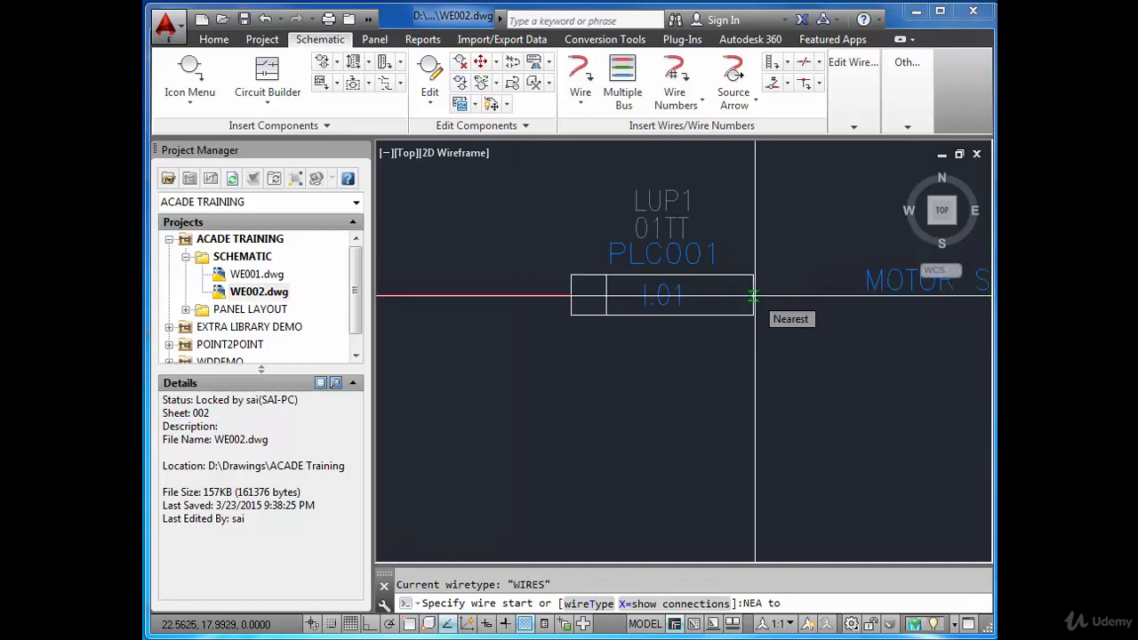
pyautogui.click(753, 296)
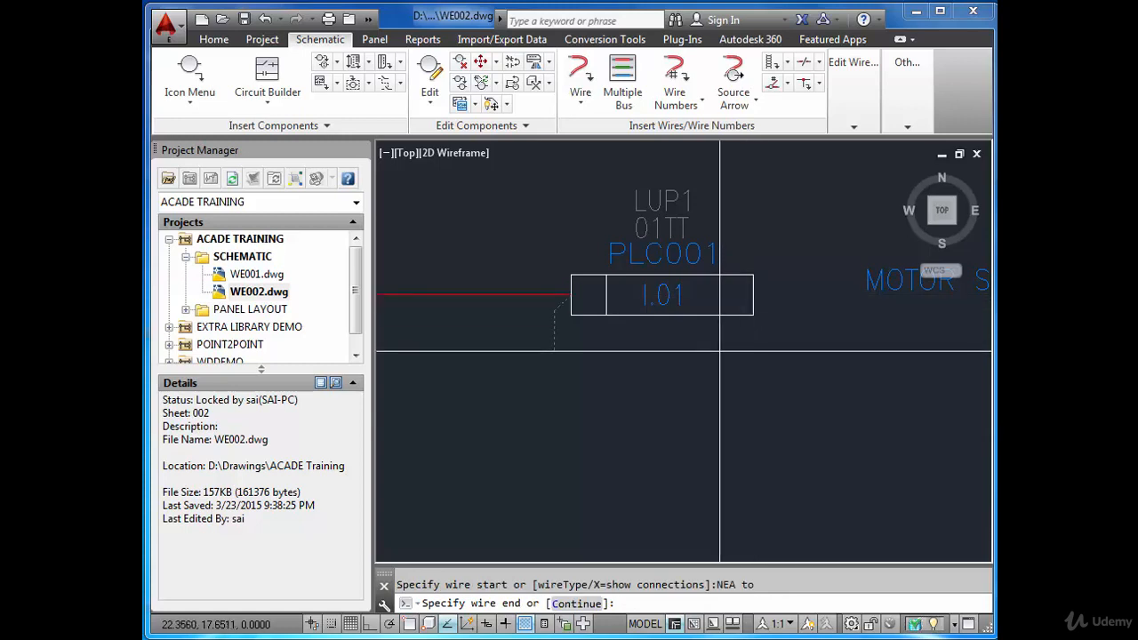
pyautogui.scroll(-4, 721, 351)
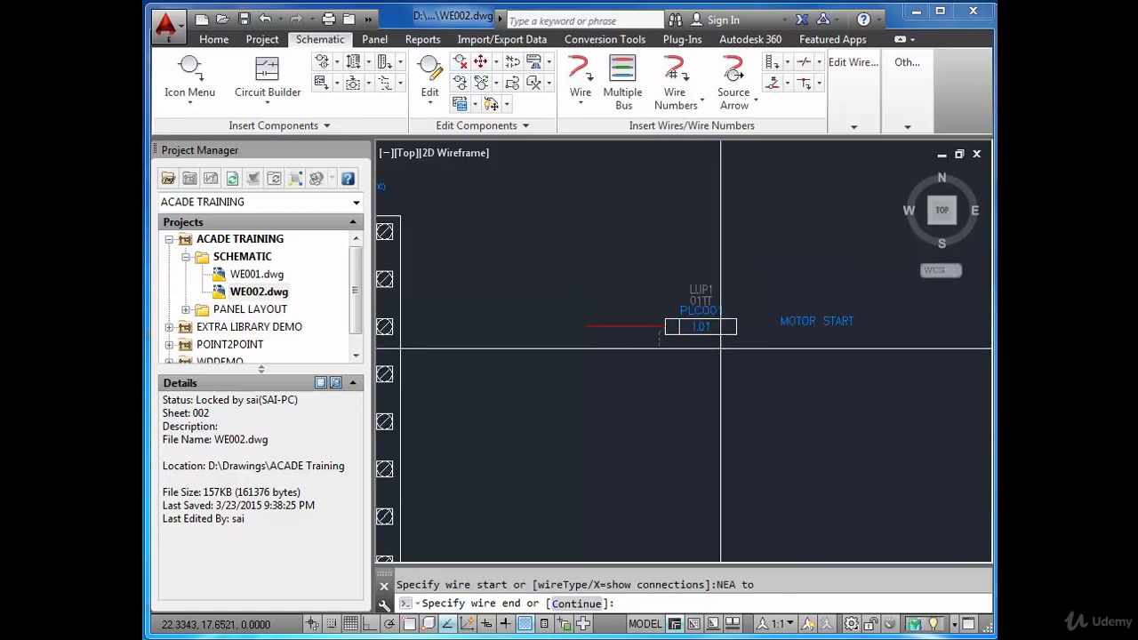
pyautogui.click(584, 338)
pyautogui.press('Escape')
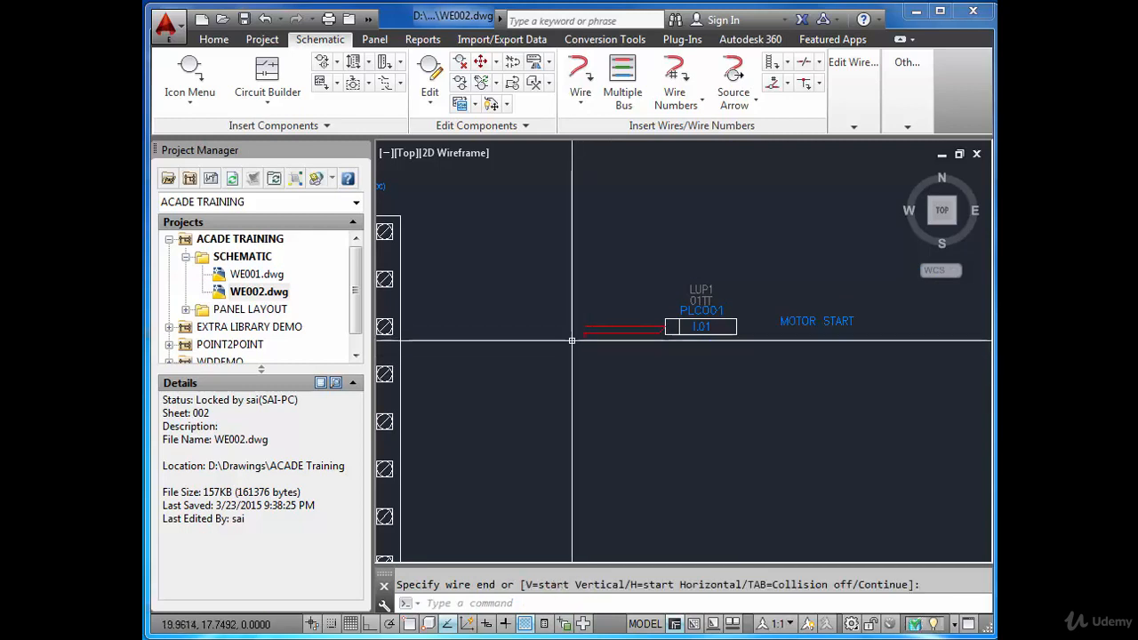
# - Delete the short vertical wire segment at the left end of the wires attached to I.01
pyautogui.click(574, 314)
pyautogui.click(601, 361)
pyautogui.press('Delete')
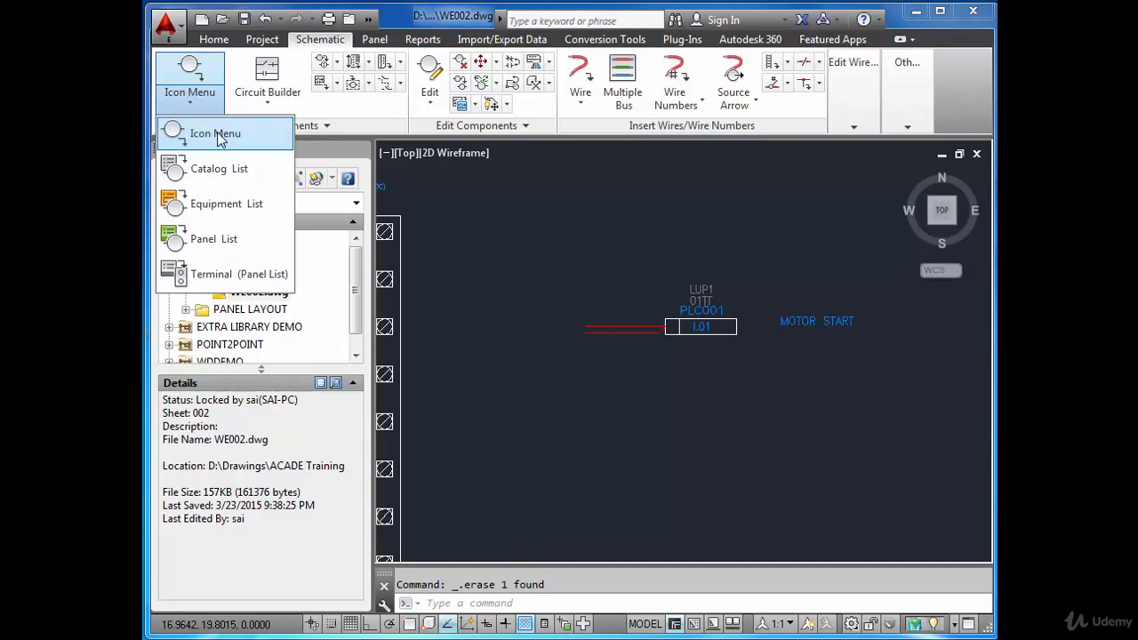
# - Insert the OUT, 1st Point, 1 Wire symbol below I.01 with address O.01, description STOP and tag PLC002
pyautogui.click(218, 133)
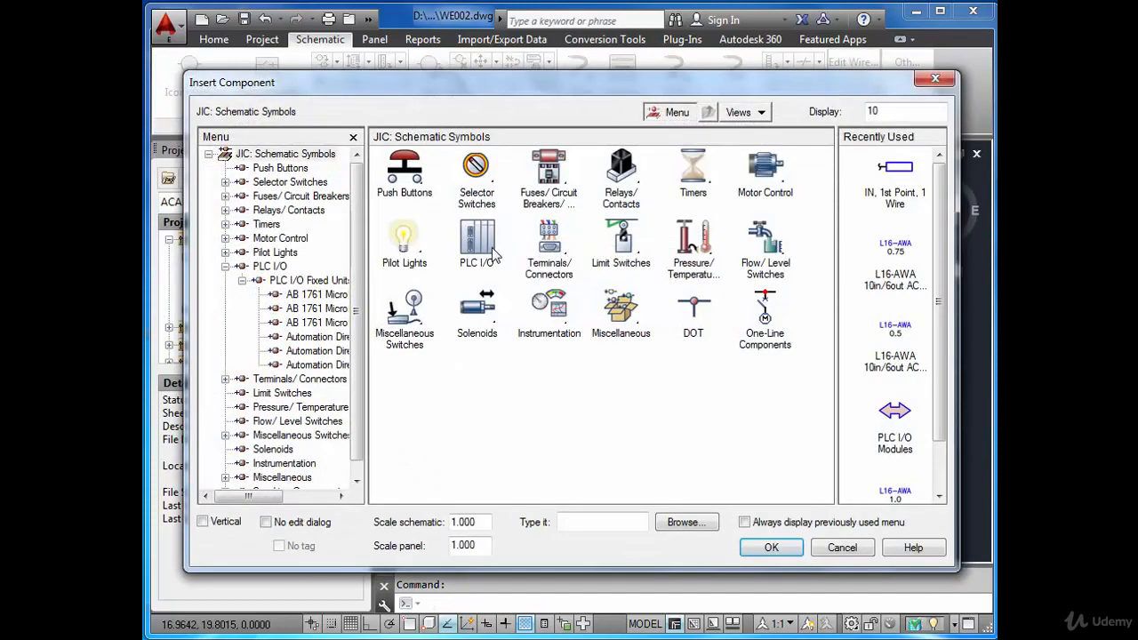
pyautogui.click(466, 239)
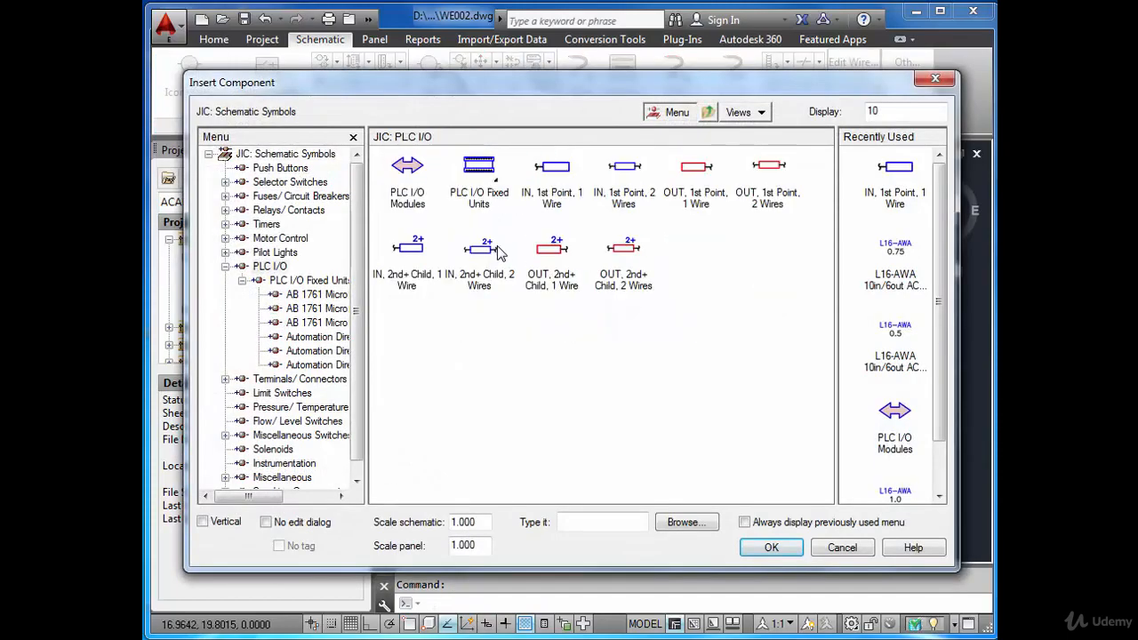
pyautogui.click(696, 169)
pyautogui.scroll(3, 702, 385)
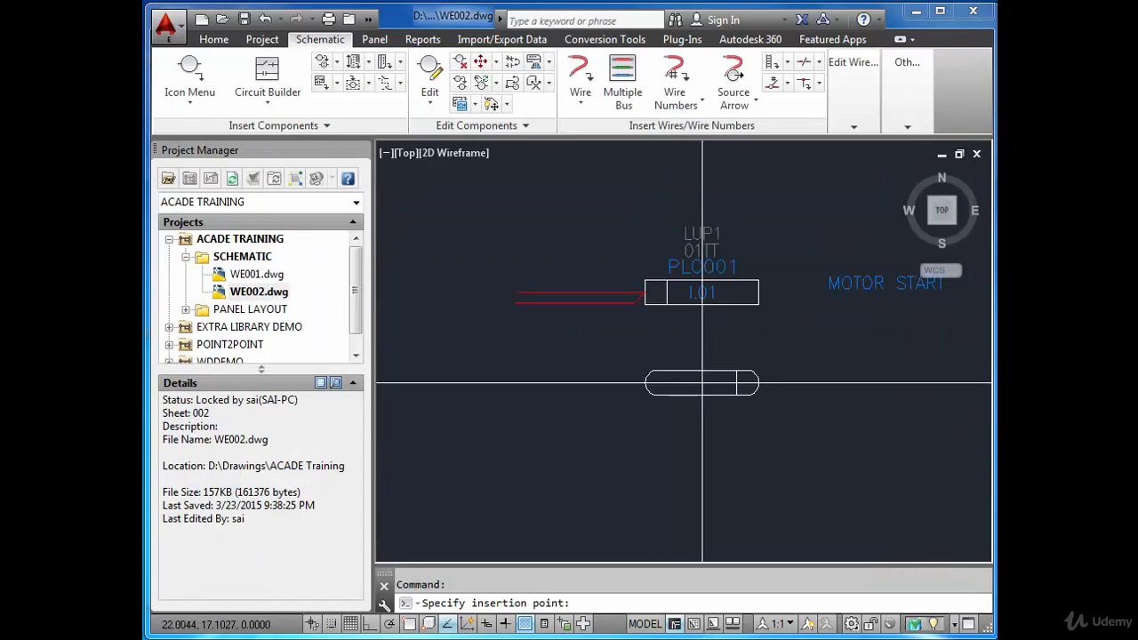
pyautogui.click(702, 385)
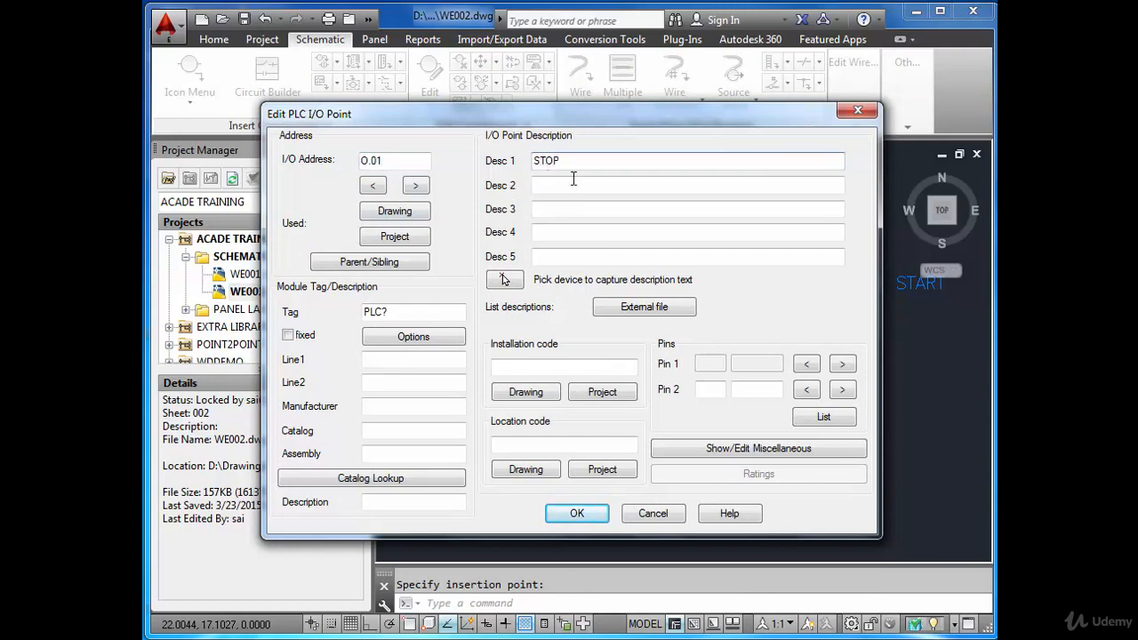
pyautogui.click(414, 313)
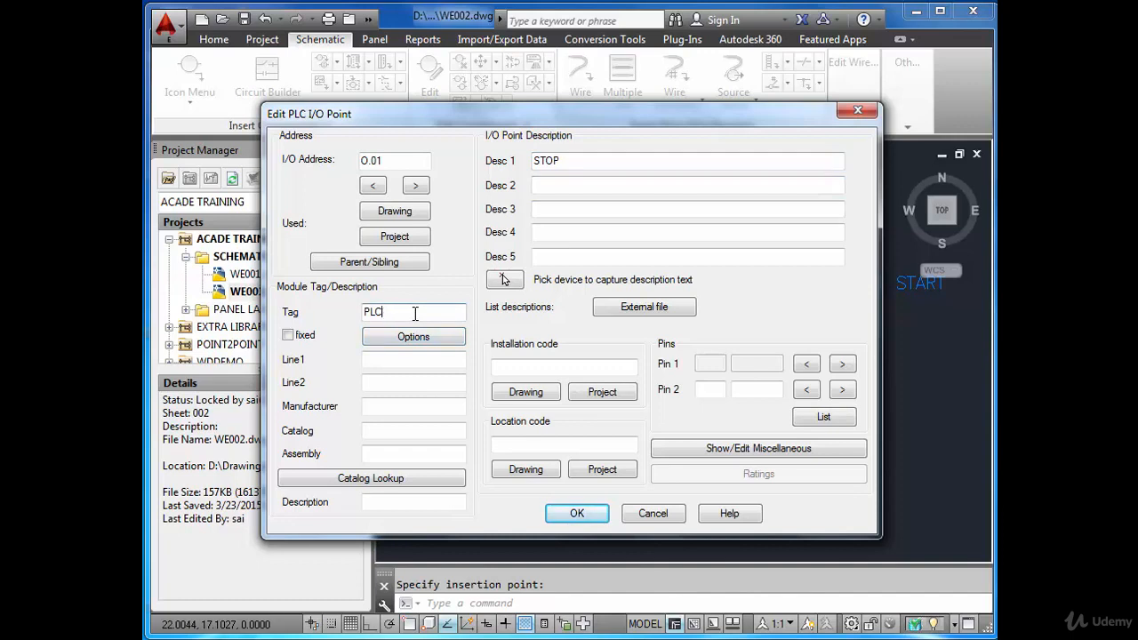
pyautogui.click(578, 513)
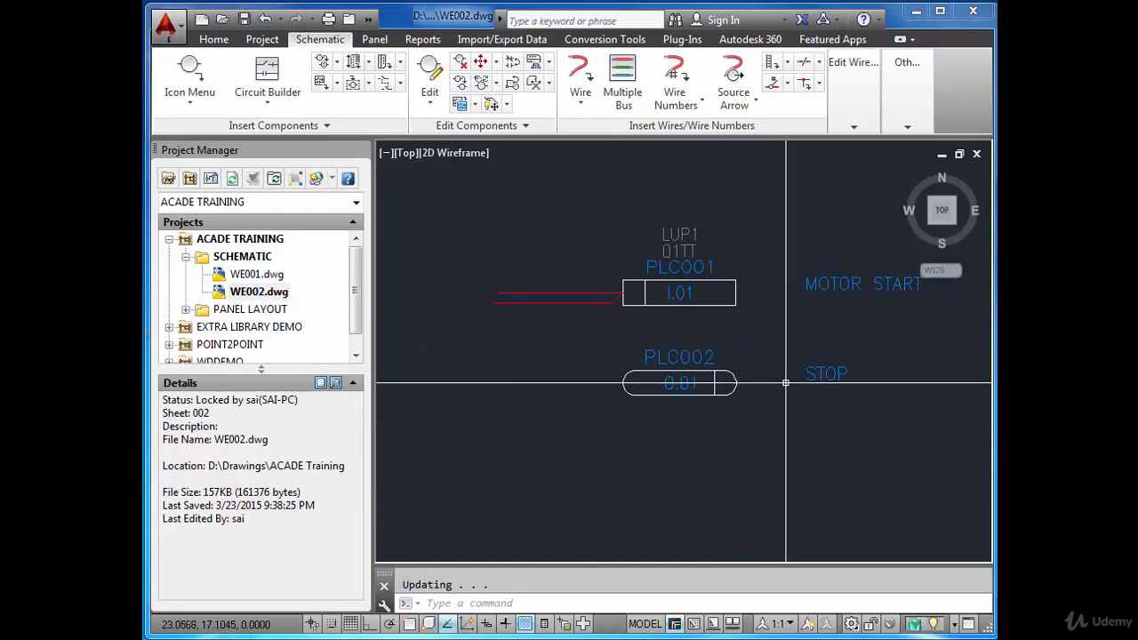
# - Review the installation and location codes of the PLC001 input point
pyautogui.rightClick(685, 265)
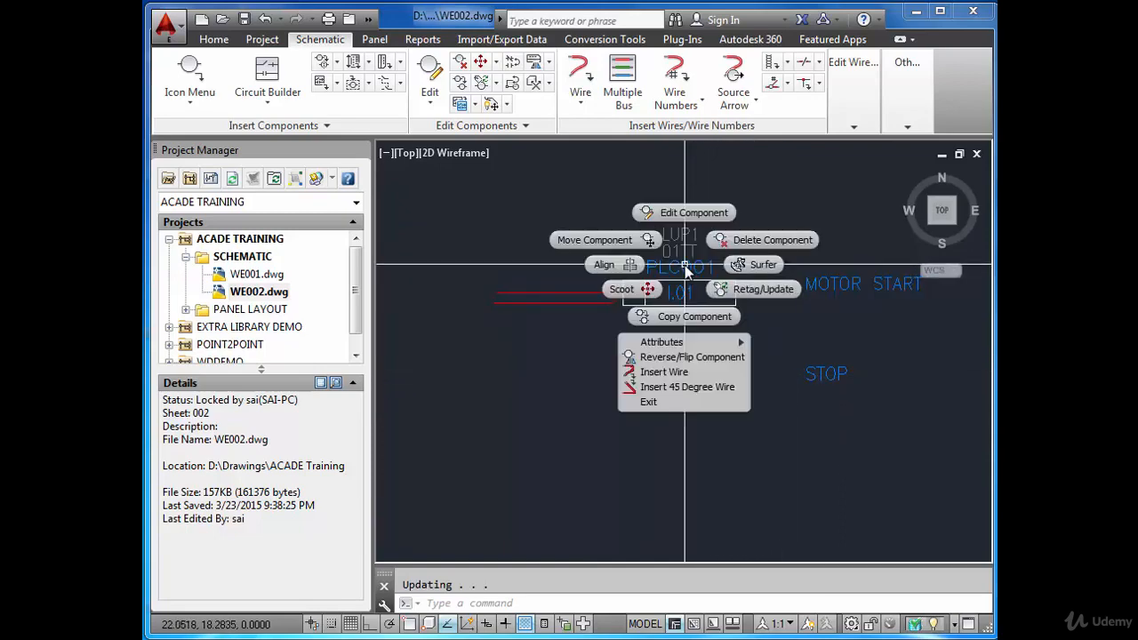
pyautogui.click(706, 213)
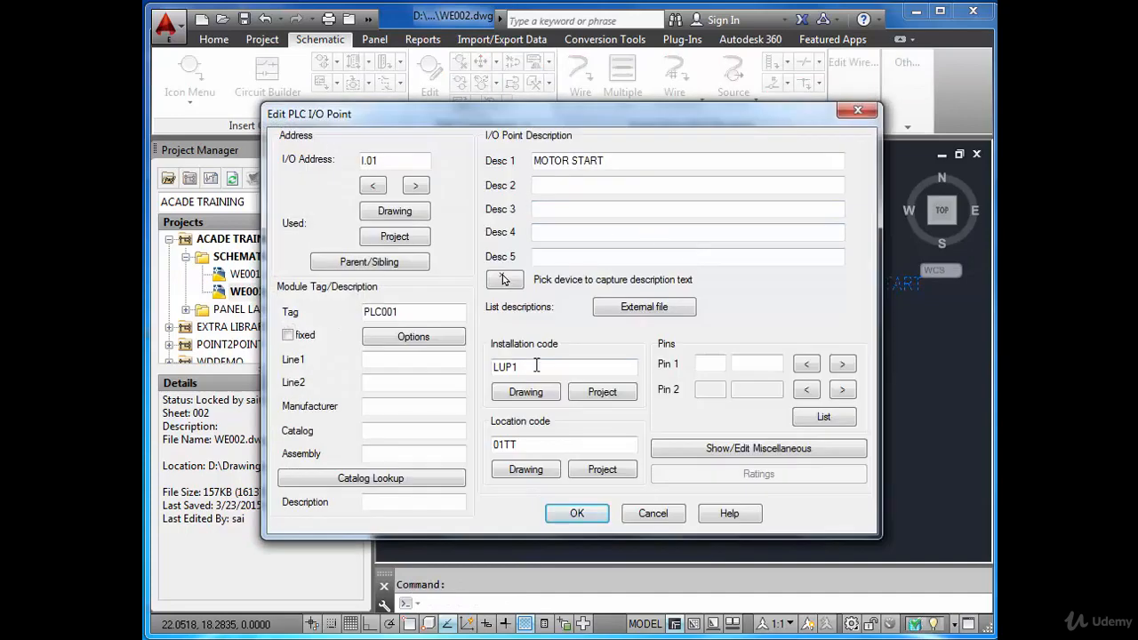
pyautogui.click(578, 513)
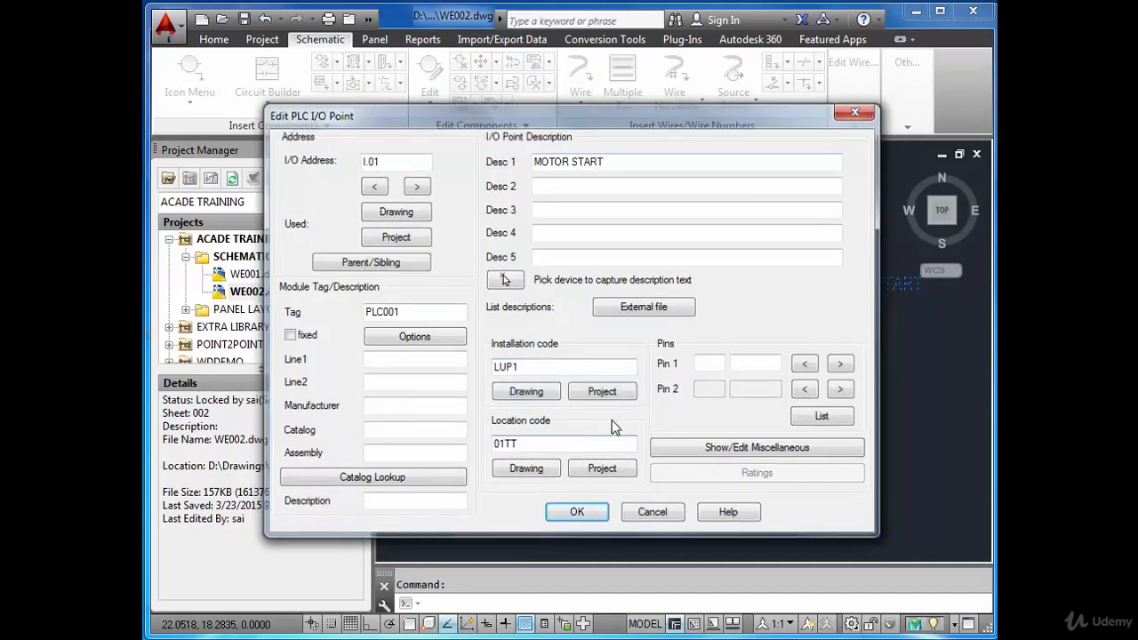
# - Edit the PLC002 output point to set installation code LUP1 and location code 01TT
pyautogui.rightClick(673, 364)
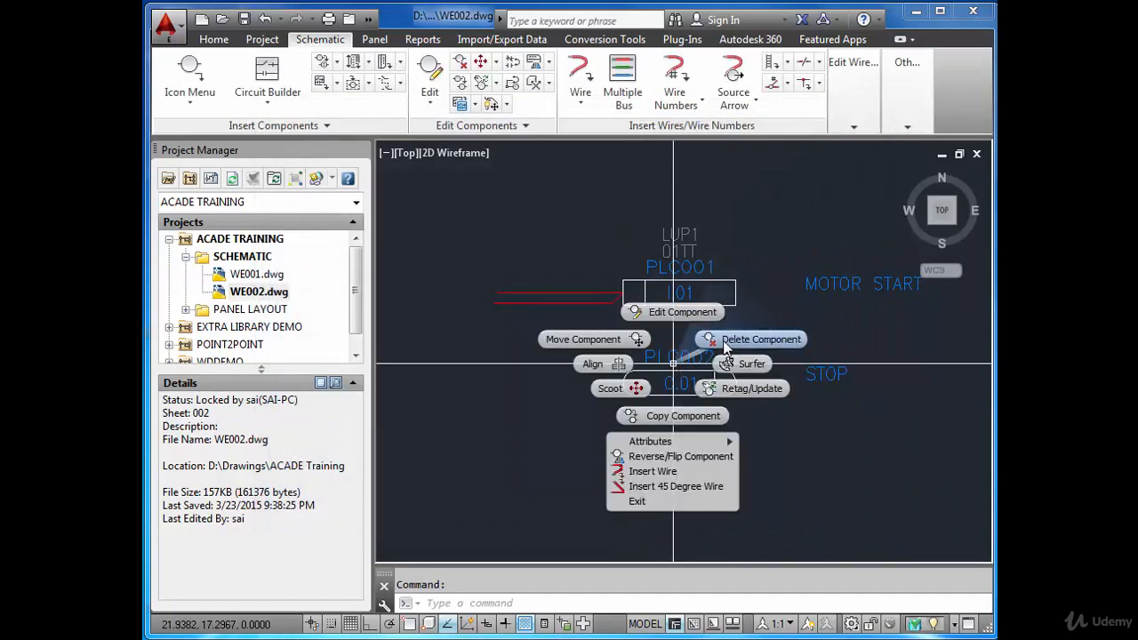
pyautogui.click(678, 311)
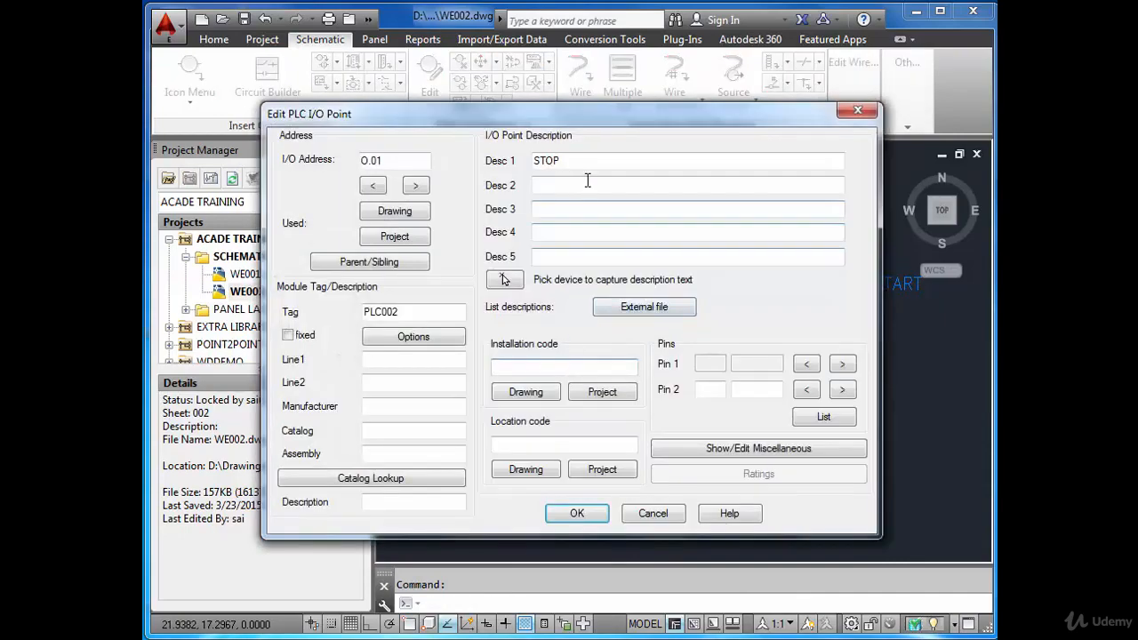
pyautogui.moveTo(602, 119); pyautogui.dragTo(575, 166)
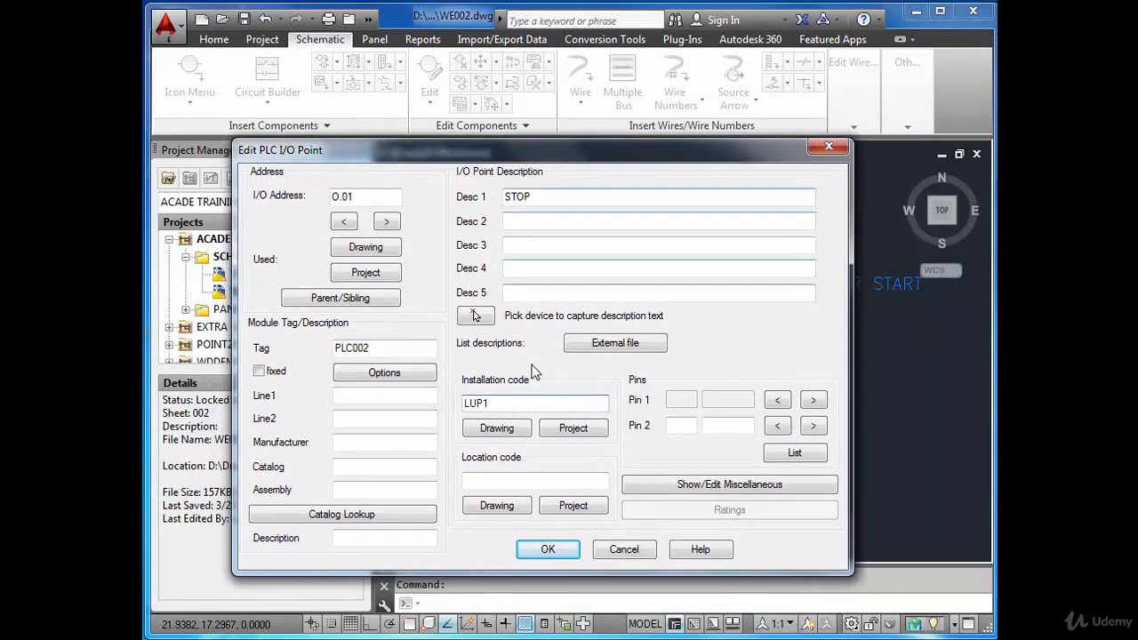
pyautogui.click(511, 477)
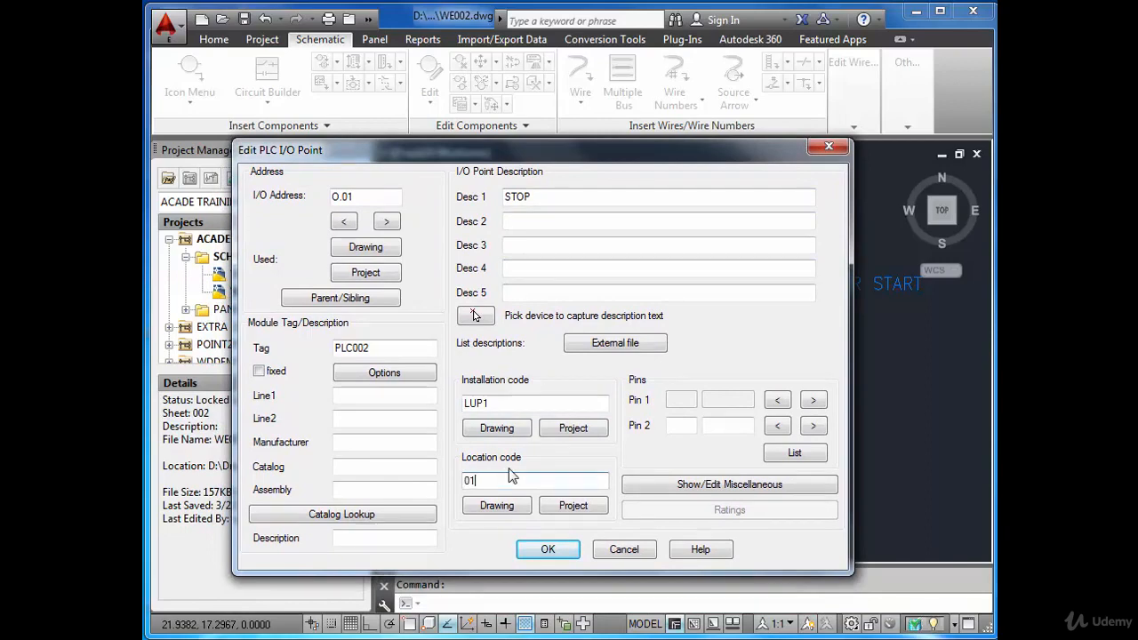
pyautogui.click(548, 550)
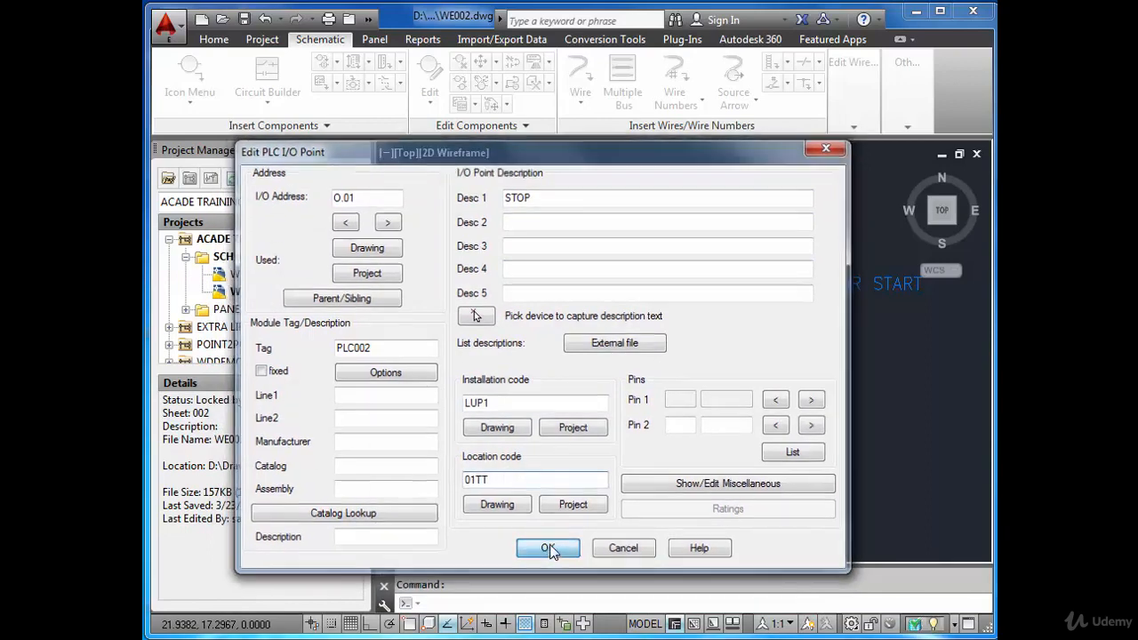
# - Draw a wire from the PLC002 output point O.01, starting with Nearest snap on its left edge and ending past the STOP description
pyautogui.scroll(2, 706, 315)
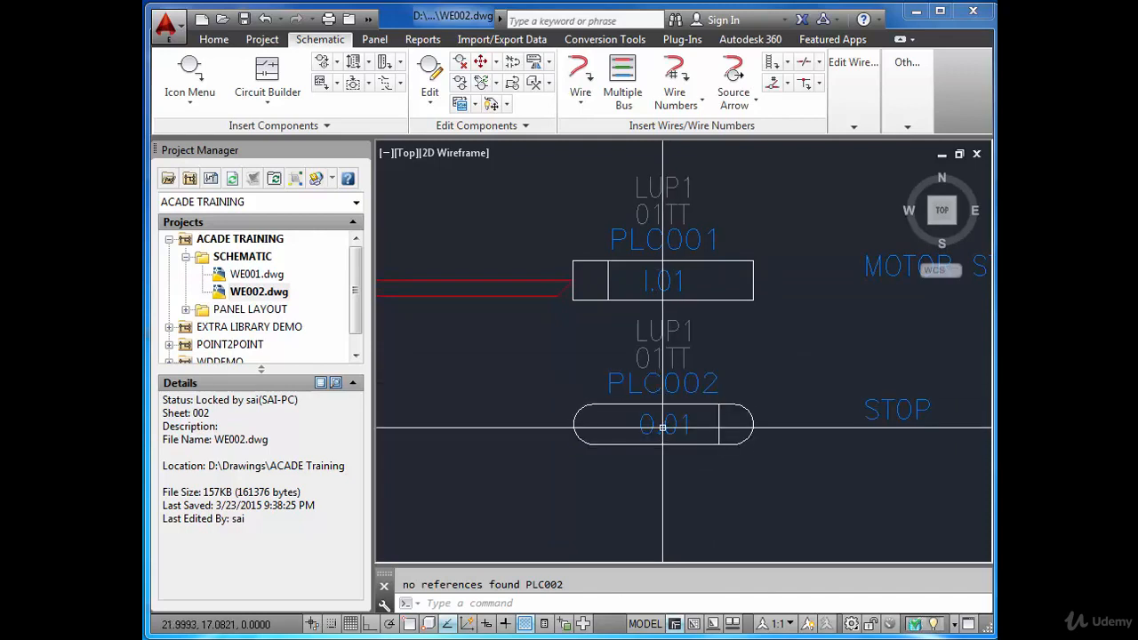
pyautogui.scroll(-4, 663, 428)
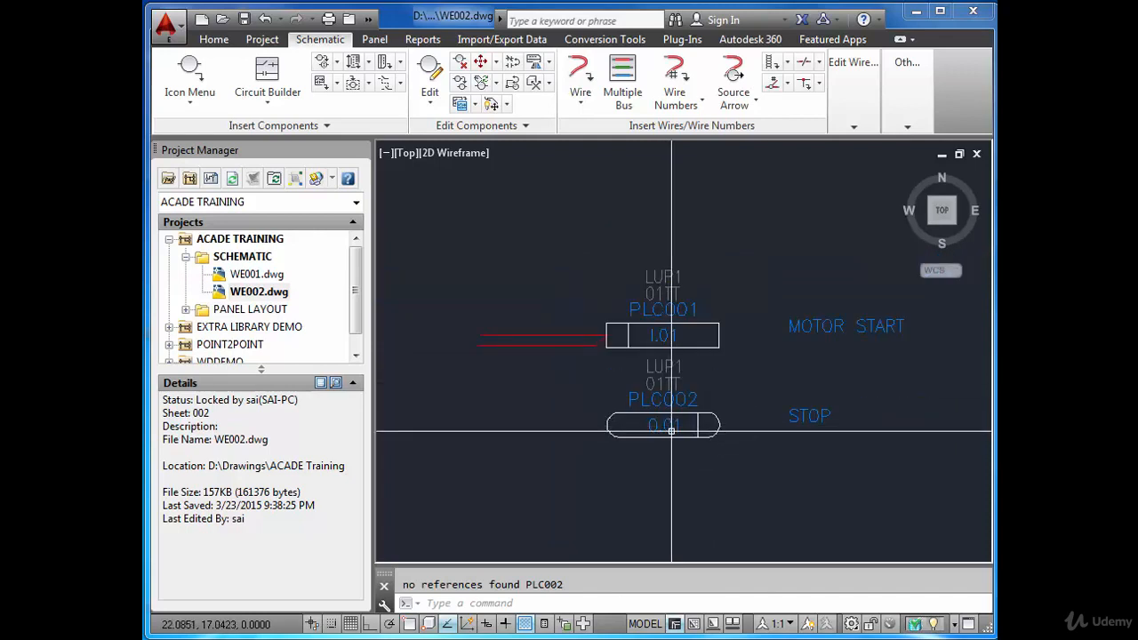
pyautogui.scroll(2, 680, 427)
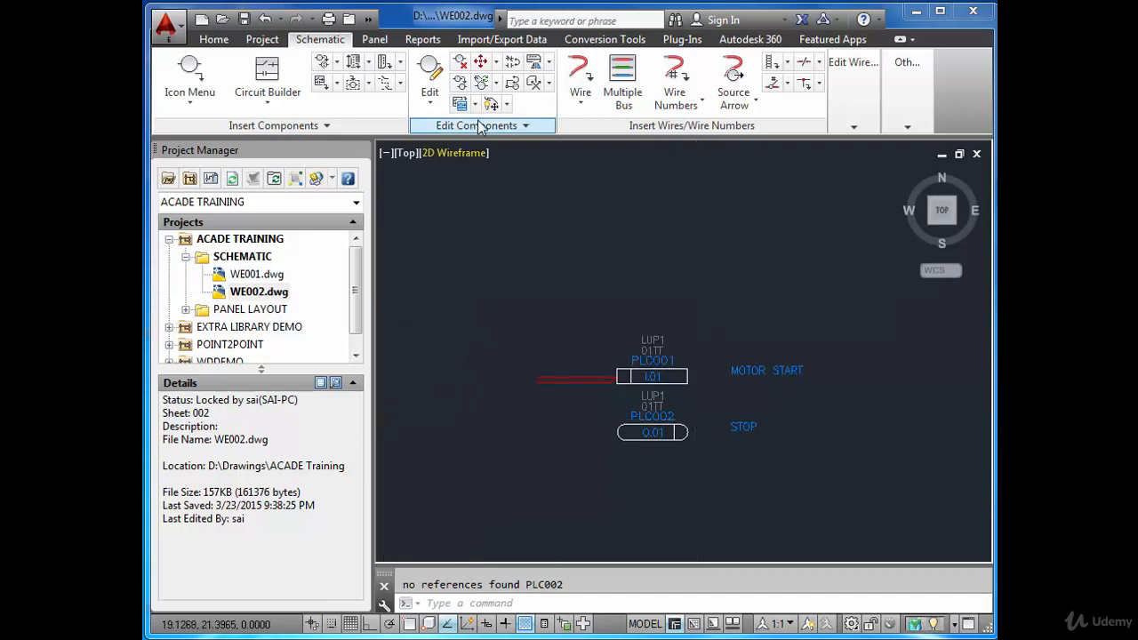
pyautogui.click(580, 75)
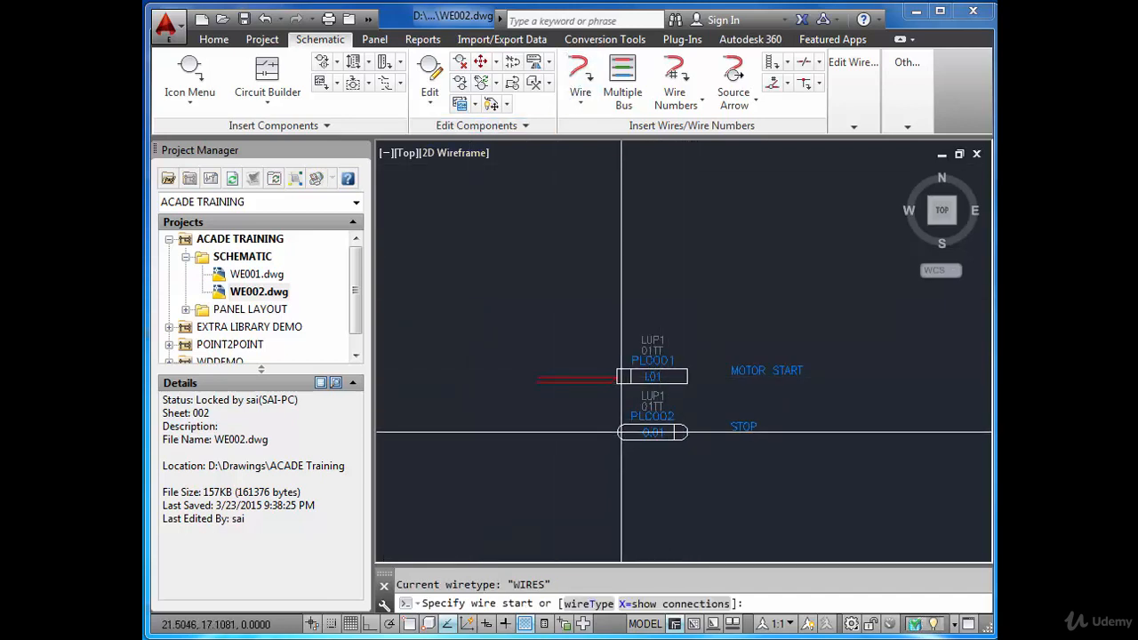
pyautogui.write('NEA')
pyautogui.press('Return')
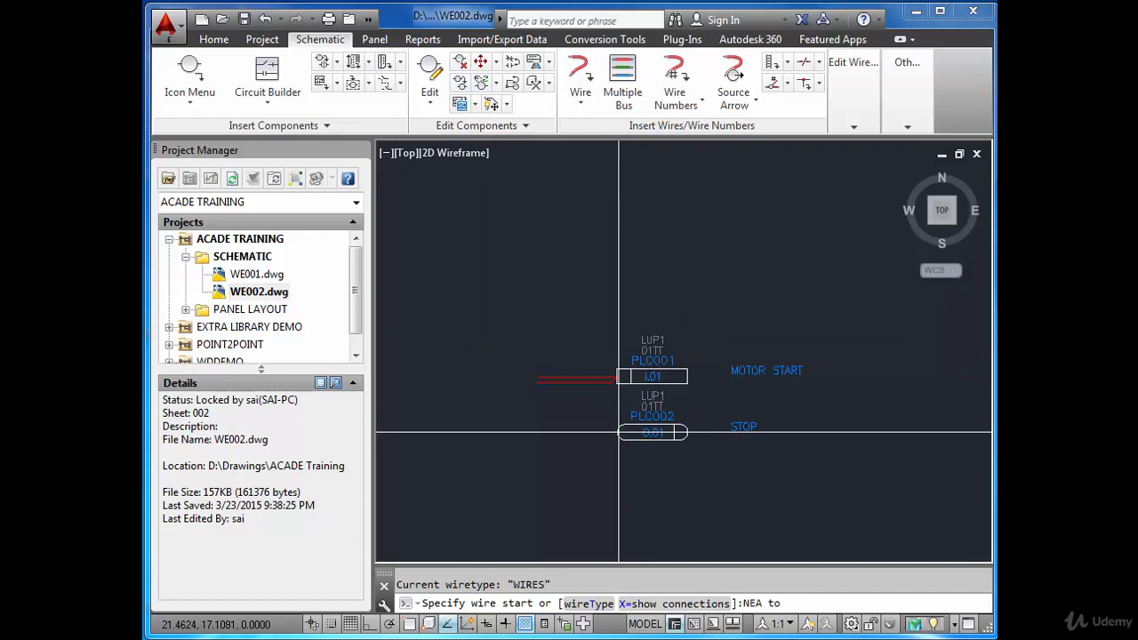
pyautogui.click(619, 433)
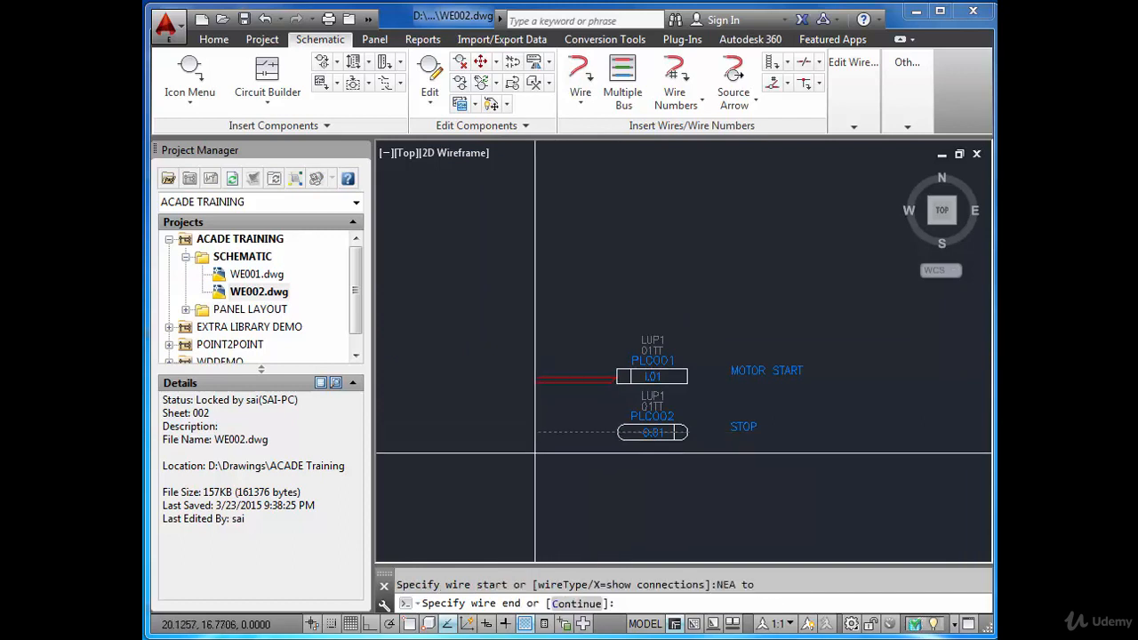
pyautogui.click(800, 433)
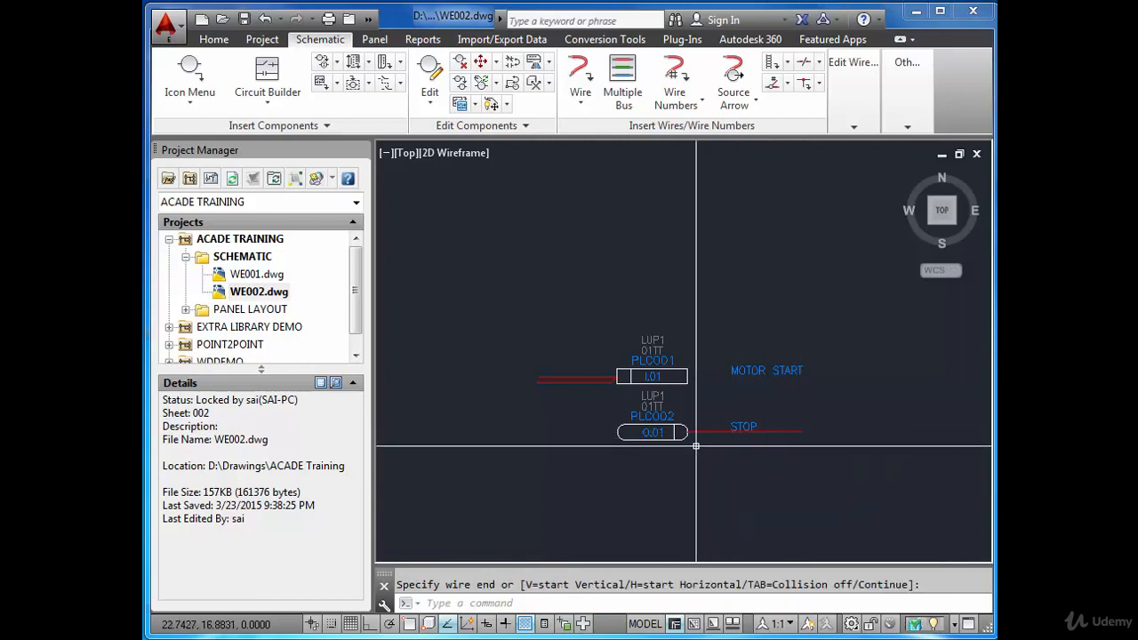
# - Draw a second wire from the same PLC002 output point with Nearest snap, running just below the first wire
pyautogui.scroll(4, 697, 446)
pyautogui.press('Return')
pyautogui.write('N')
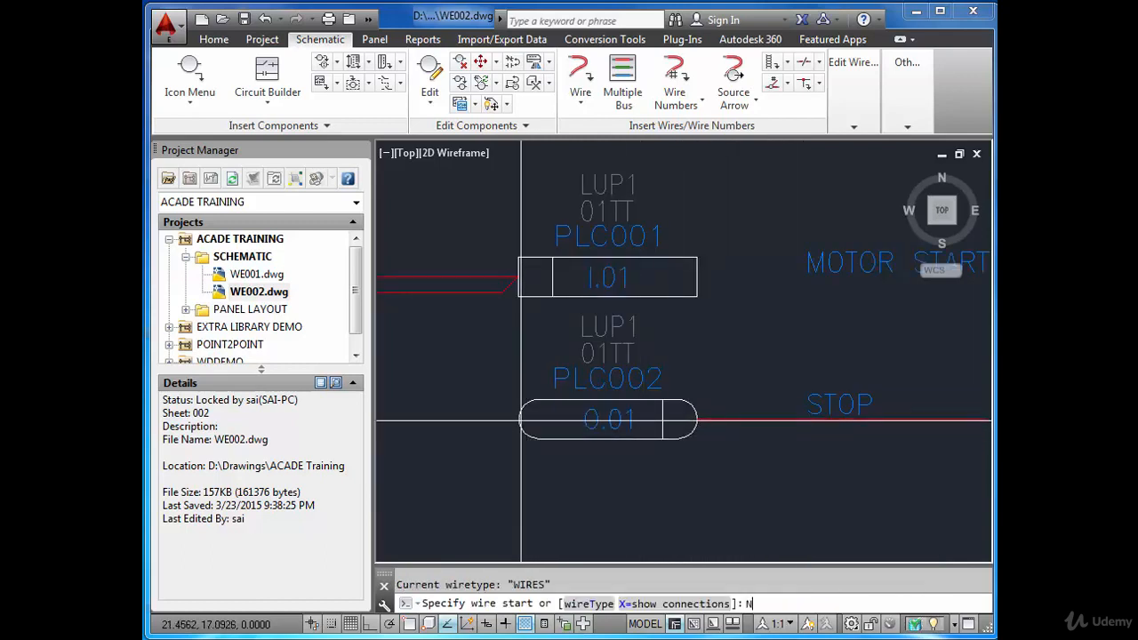
pyautogui.write('EA')
pyautogui.press('Return')
pyautogui.click(521, 421)
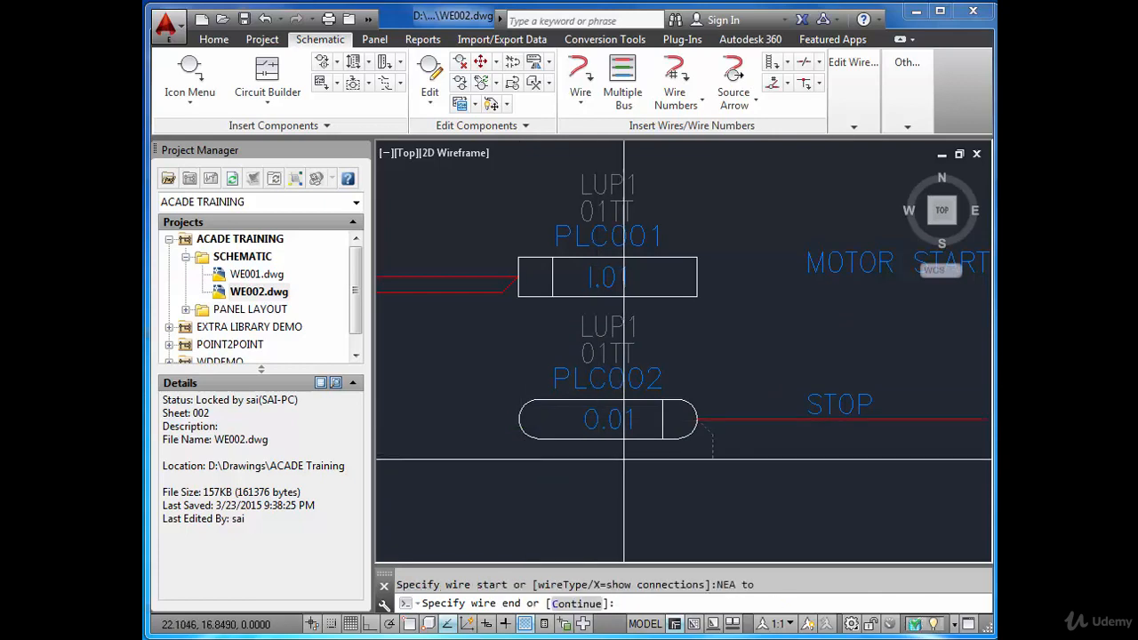
pyautogui.scroll(-4, 626, 470)
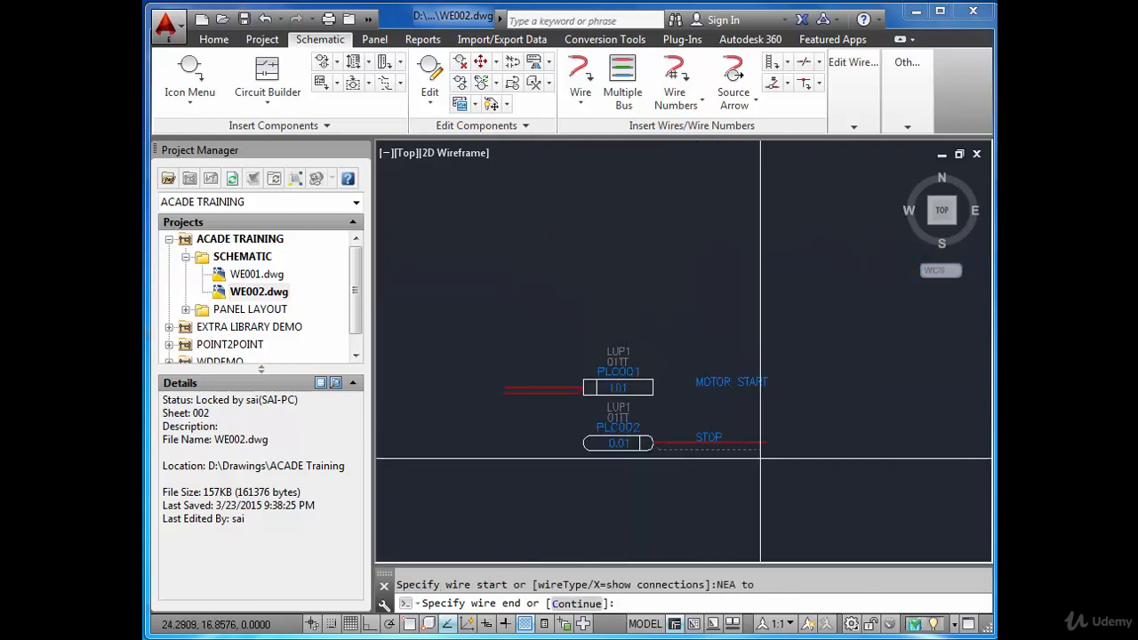
pyautogui.scroll(2, 598, 448)
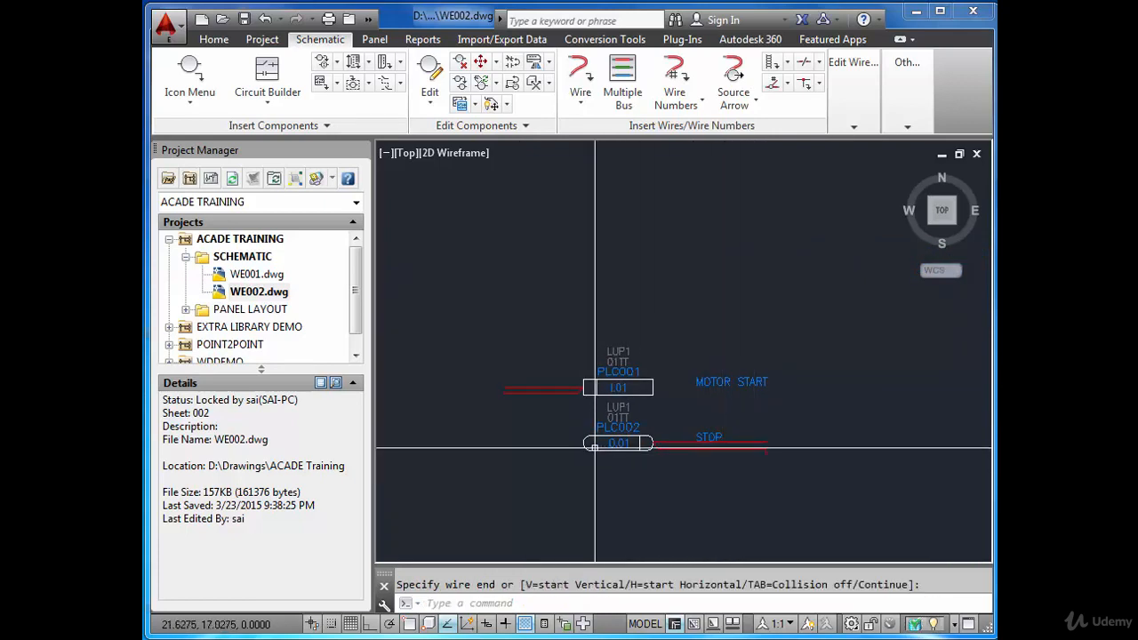
# - Delete the parametric PLC module and the PLC001 and PLC002 single-point symbols with their wires
pyautogui.scroll(-4, 673, 427)
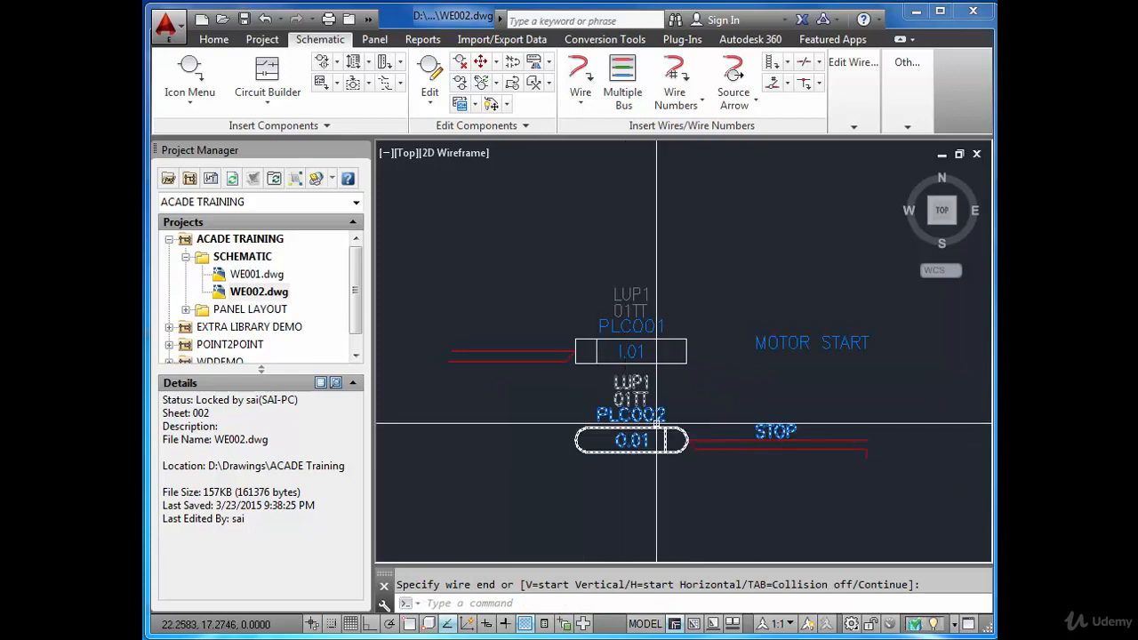
pyautogui.scroll(-3, 672, 423)
pyautogui.scroll(3, 666, 409)
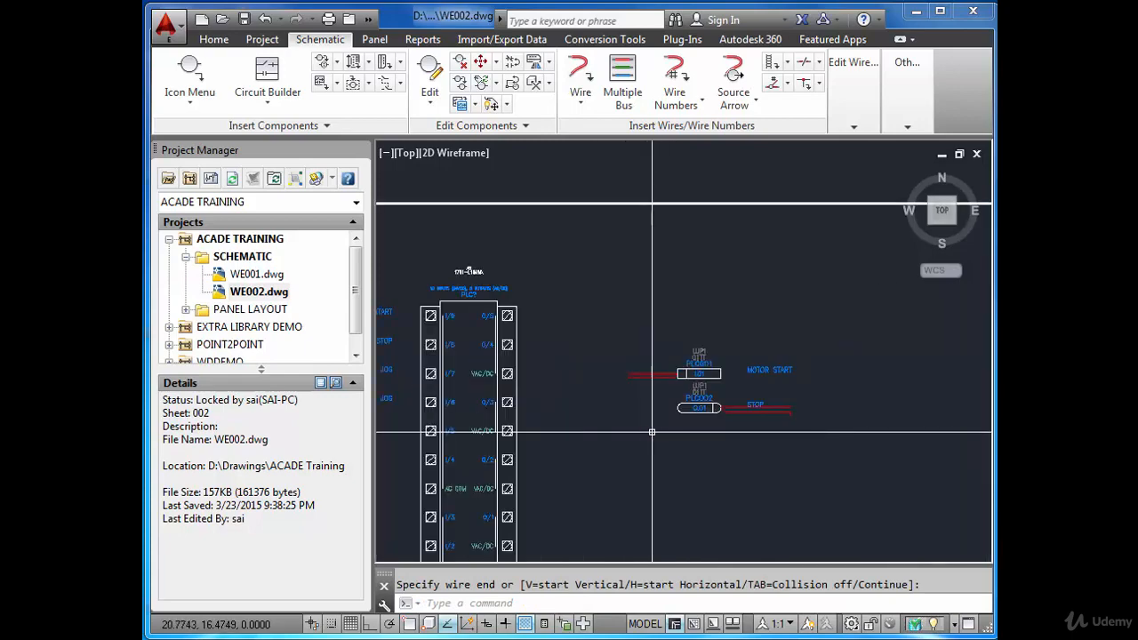
pyautogui.scroll(-3, 641, 430)
pyautogui.scroll(2, 555, 441)
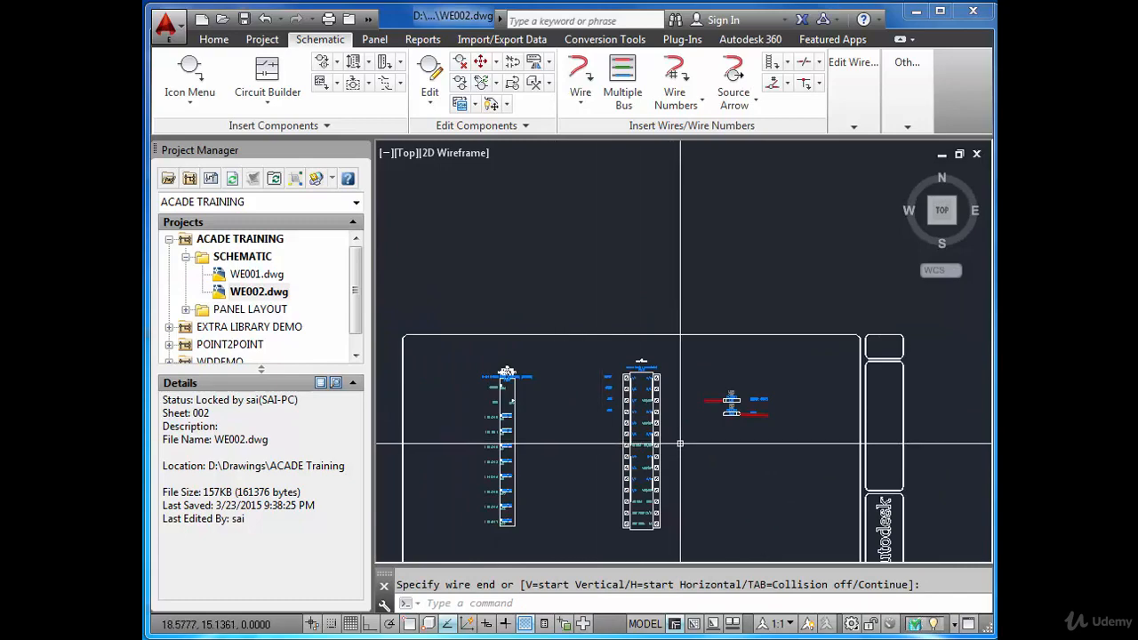
pyautogui.press('Escape')
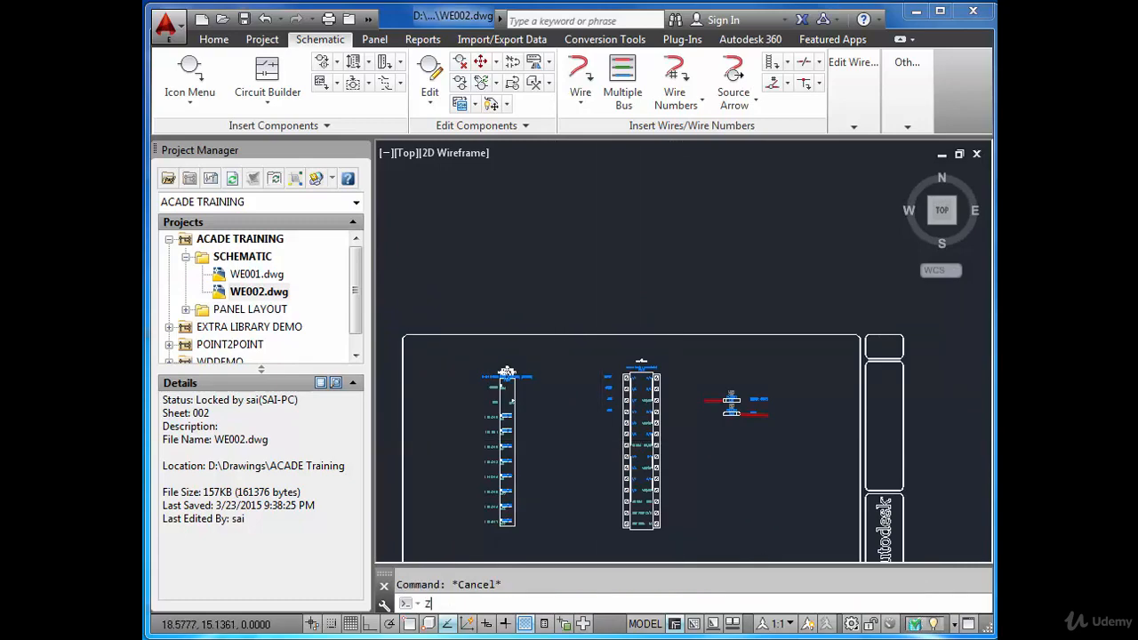
pyautogui.write('z')
pyautogui.press('Return')
pyautogui.write('e')
pyautogui.press('Return')
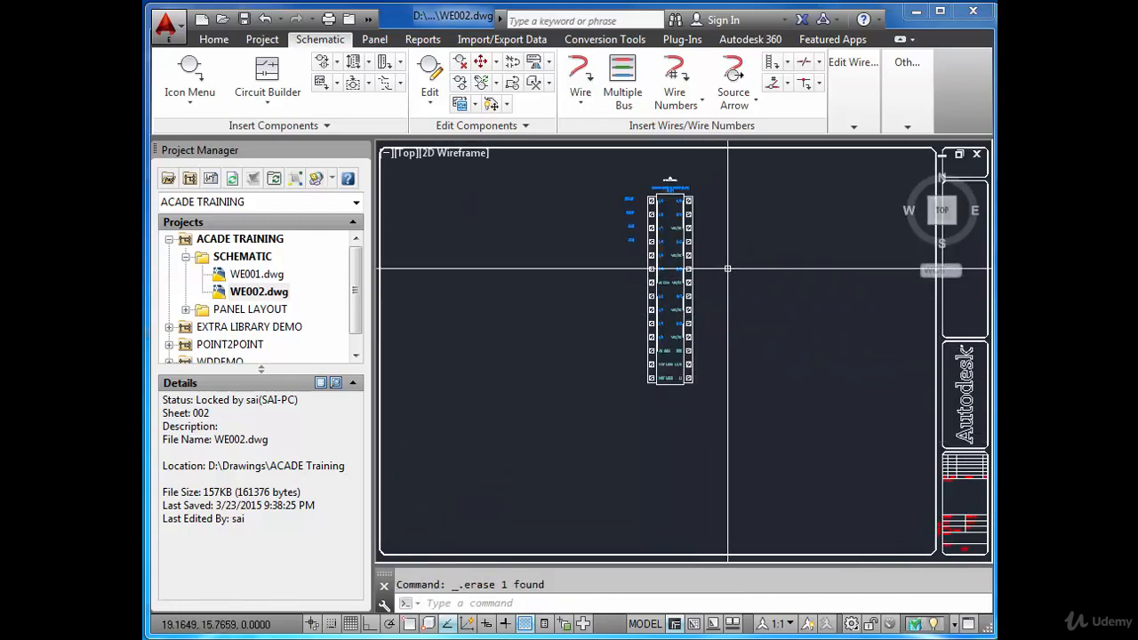
# - Examine the full-unit PLC module, including its manufacturer, catalog number and input descriptions
pyautogui.scroll(2, 683, 189)
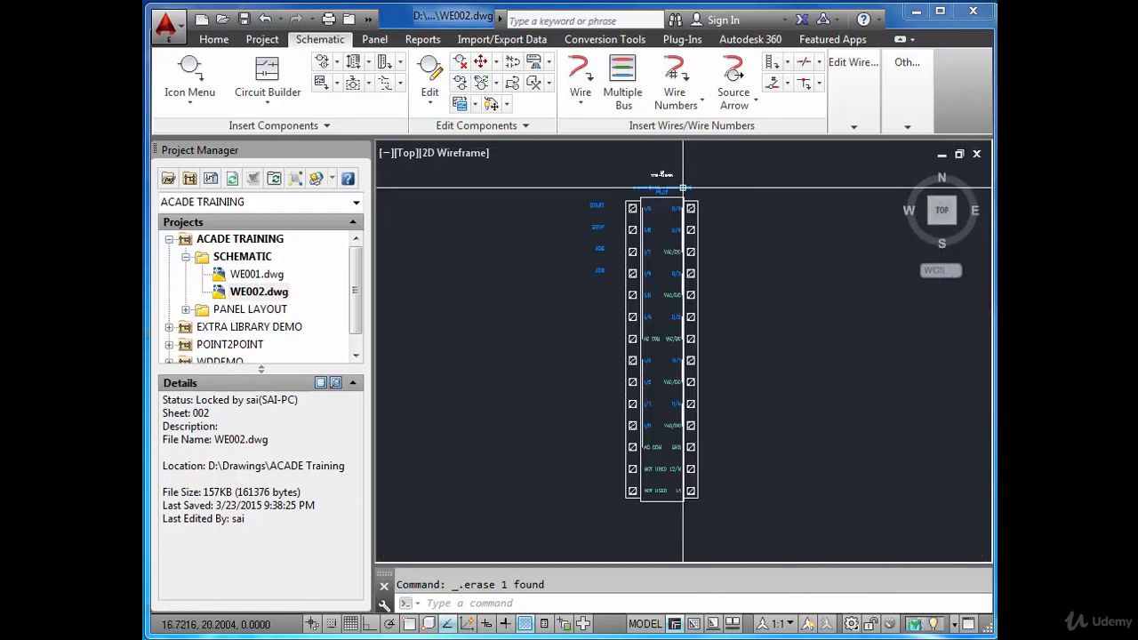
pyautogui.click(679, 199)
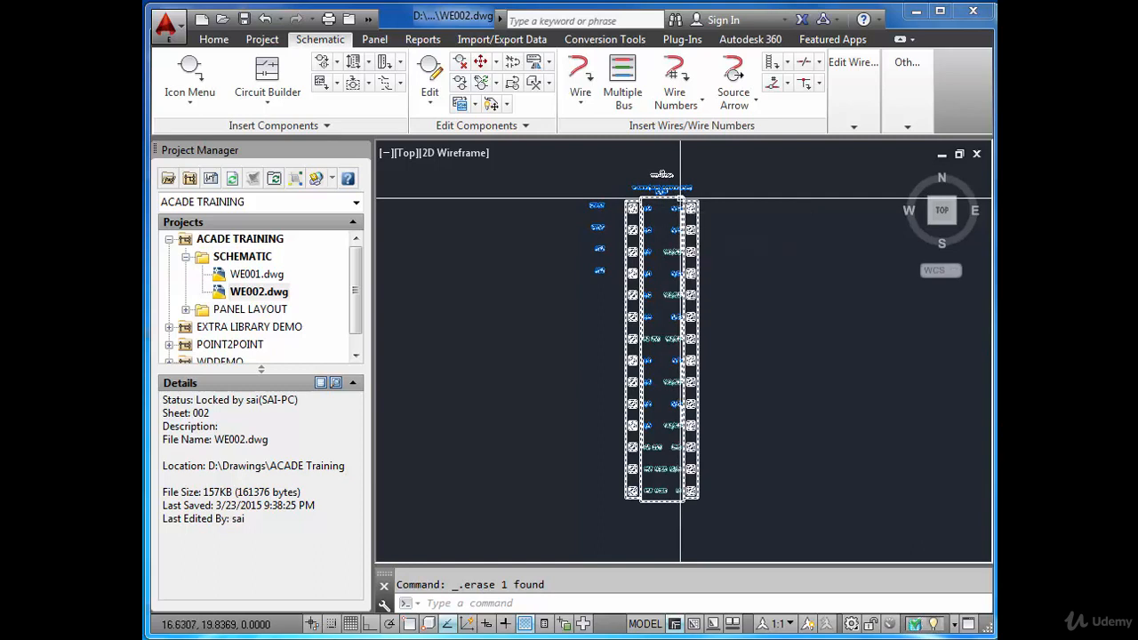
pyautogui.press('Escape')
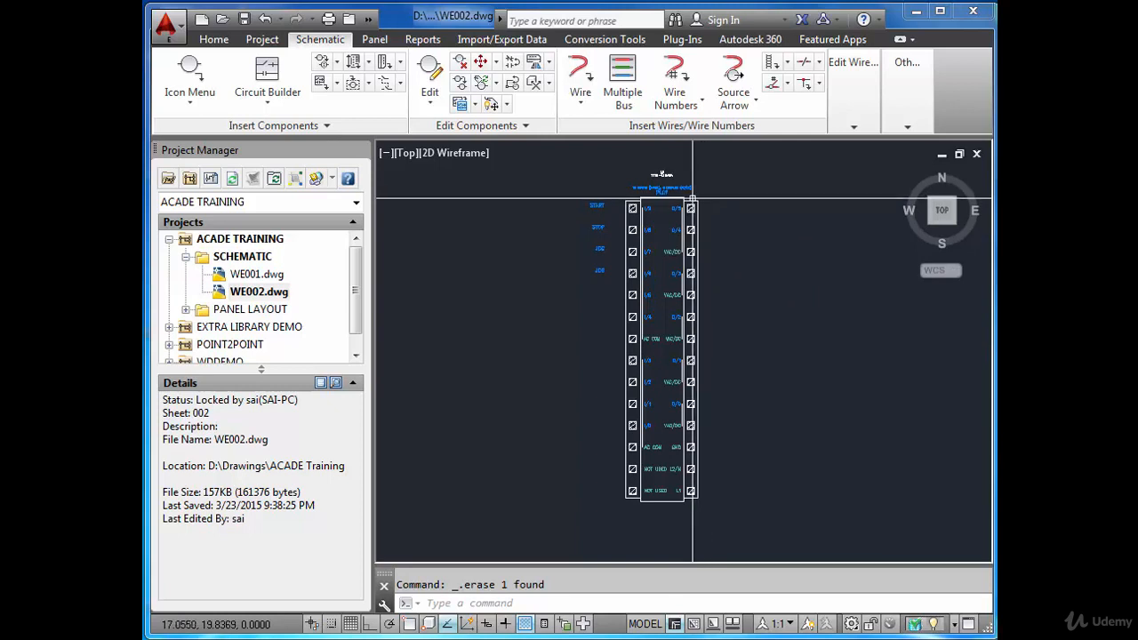
pyautogui.click(693, 200)
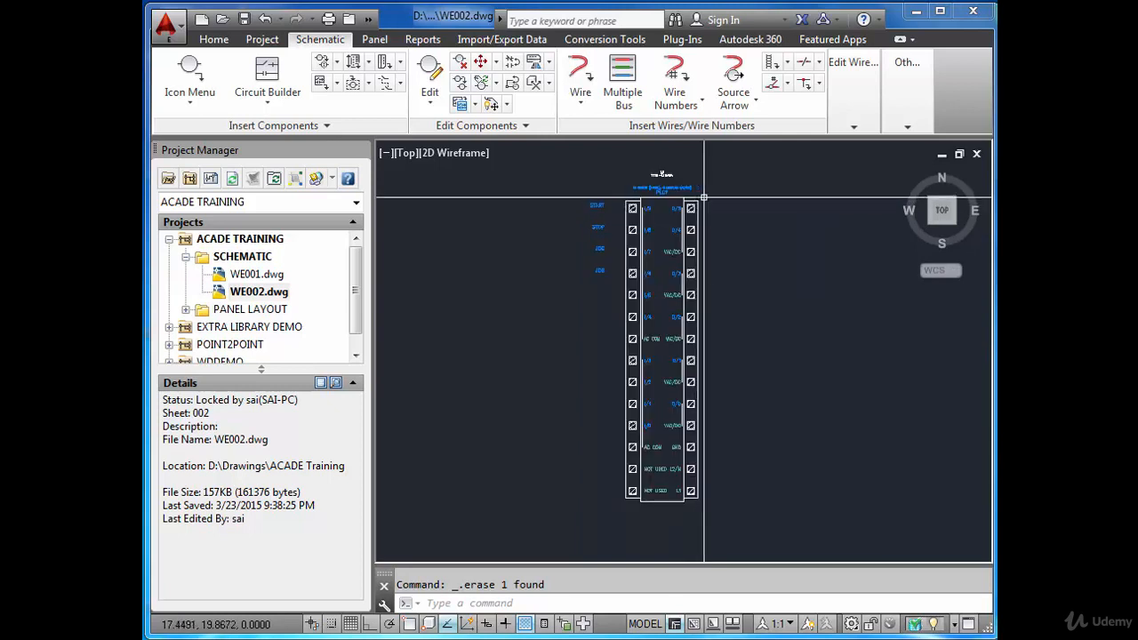
pyautogui.scroll(-2, 704, 197)
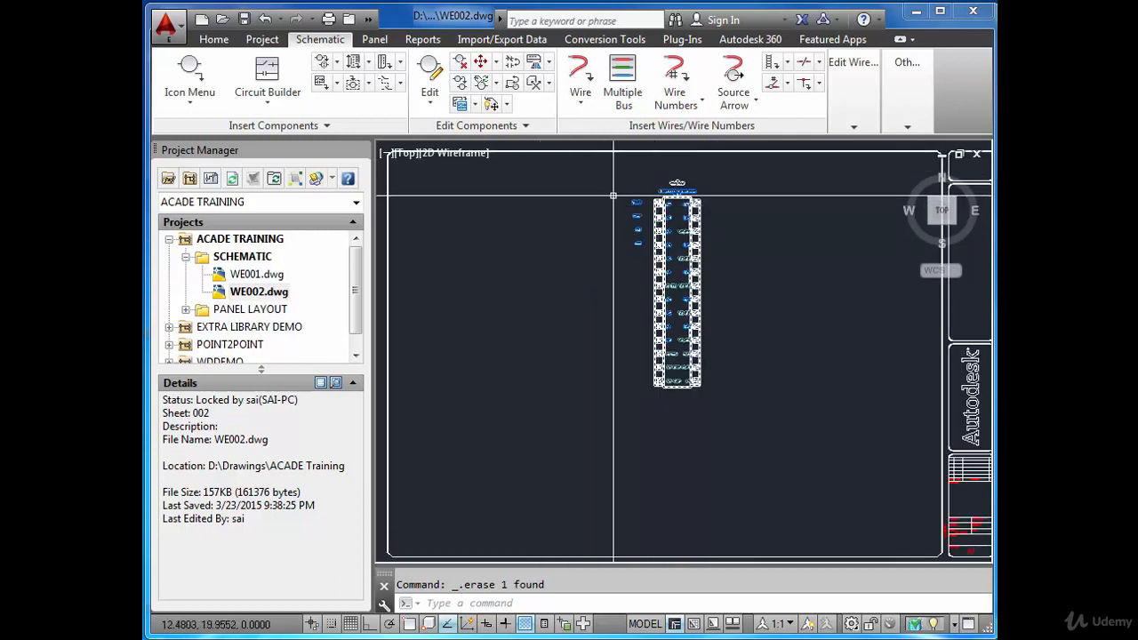
pyautogui.scroll(5, 655, 188)
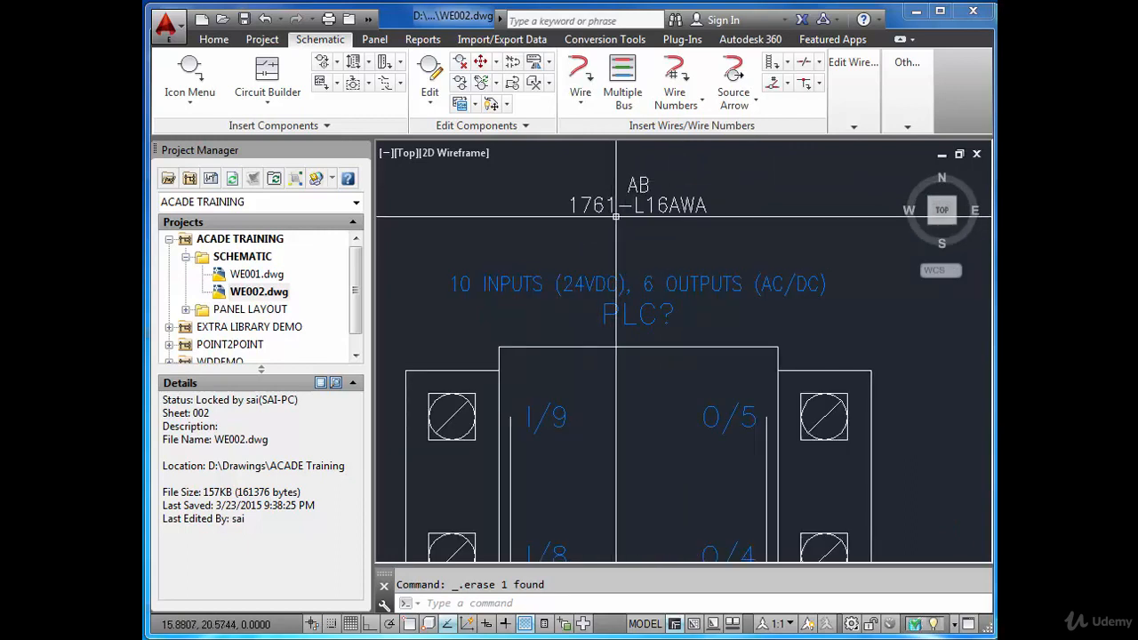
pyautogui.scroll(-4, 639, 218)
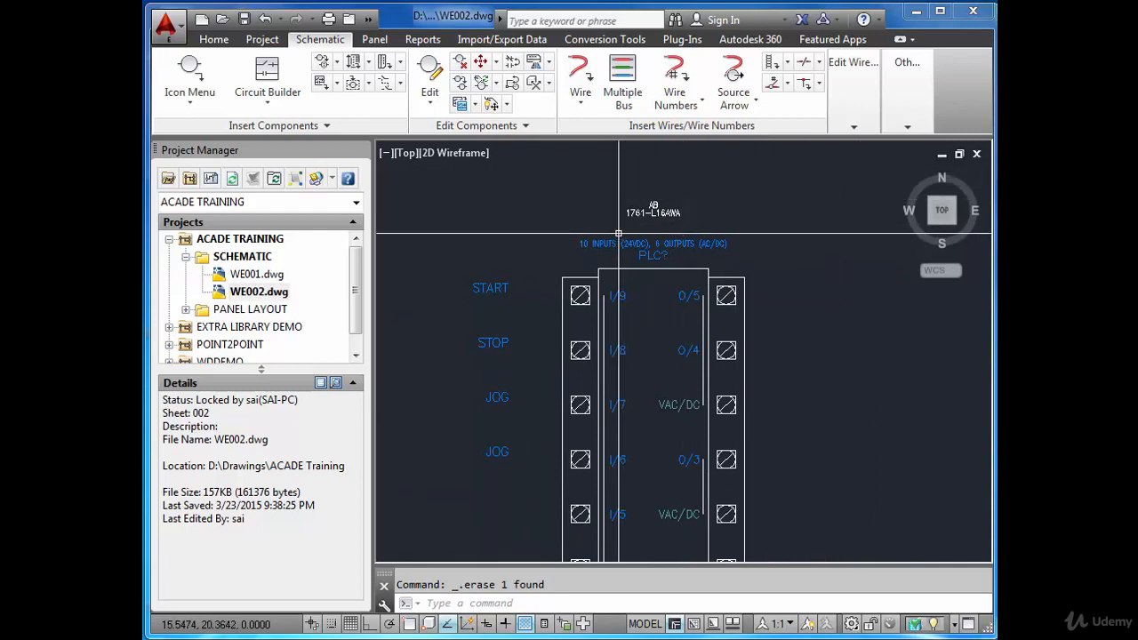
# - Open the PLC Database File Editor and select module 1761-L16AWA in the 1761 Micrologix L16 group
pyautogui.click(907, 128)
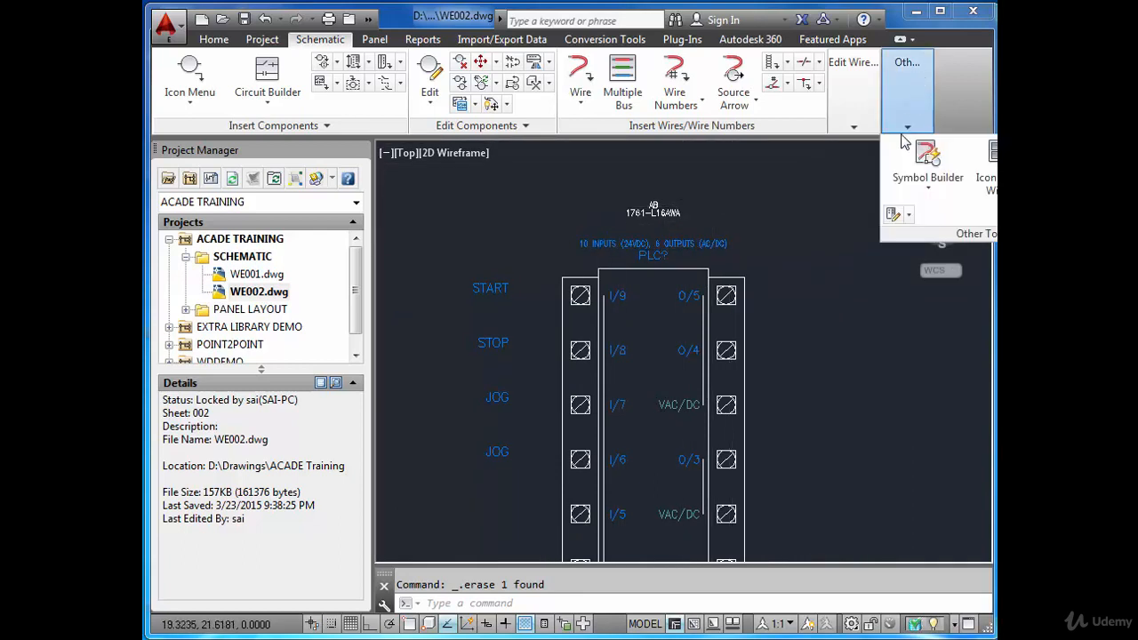
pyautogui.click(910, 217)
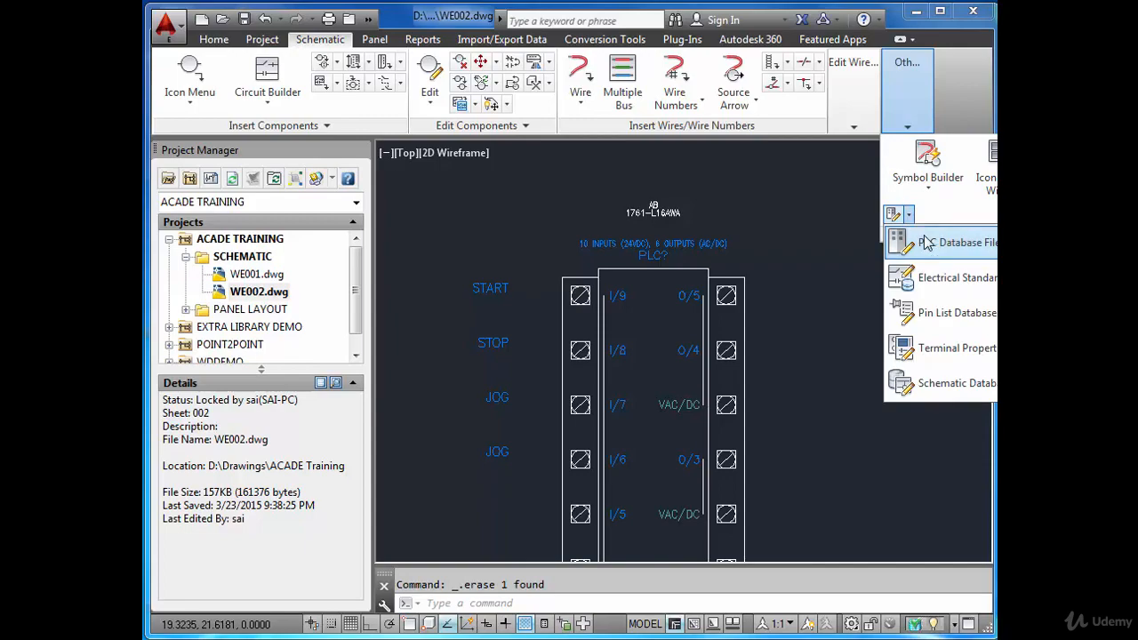
pyautogui.click(930, 251)
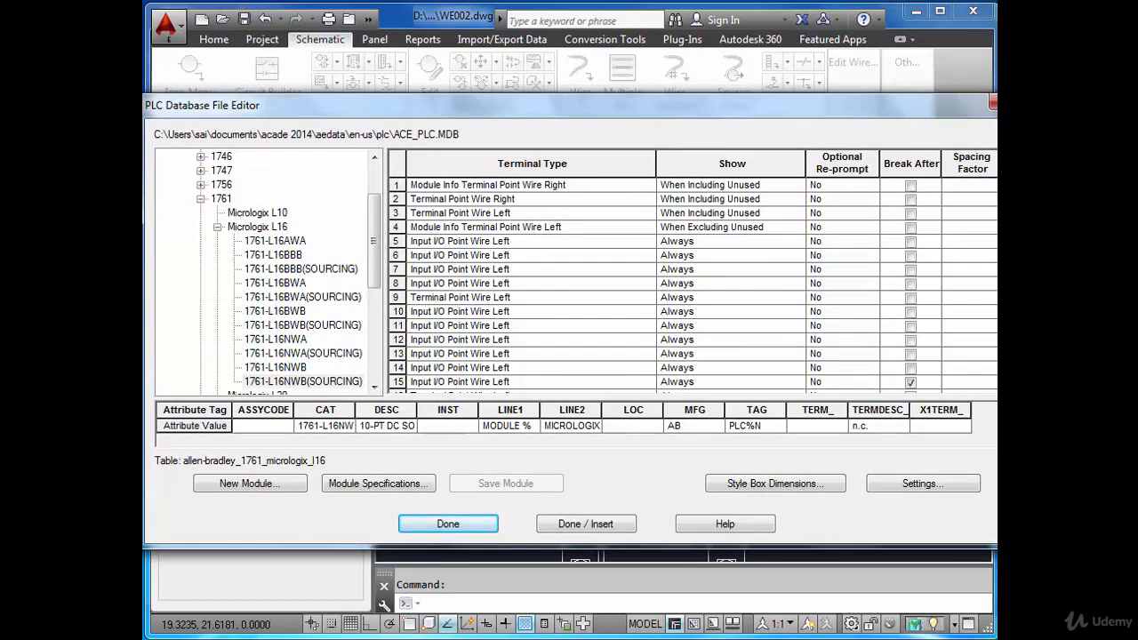
pyautogui.moveTo(965, 99); pyautogui.dragTo(900, 82)
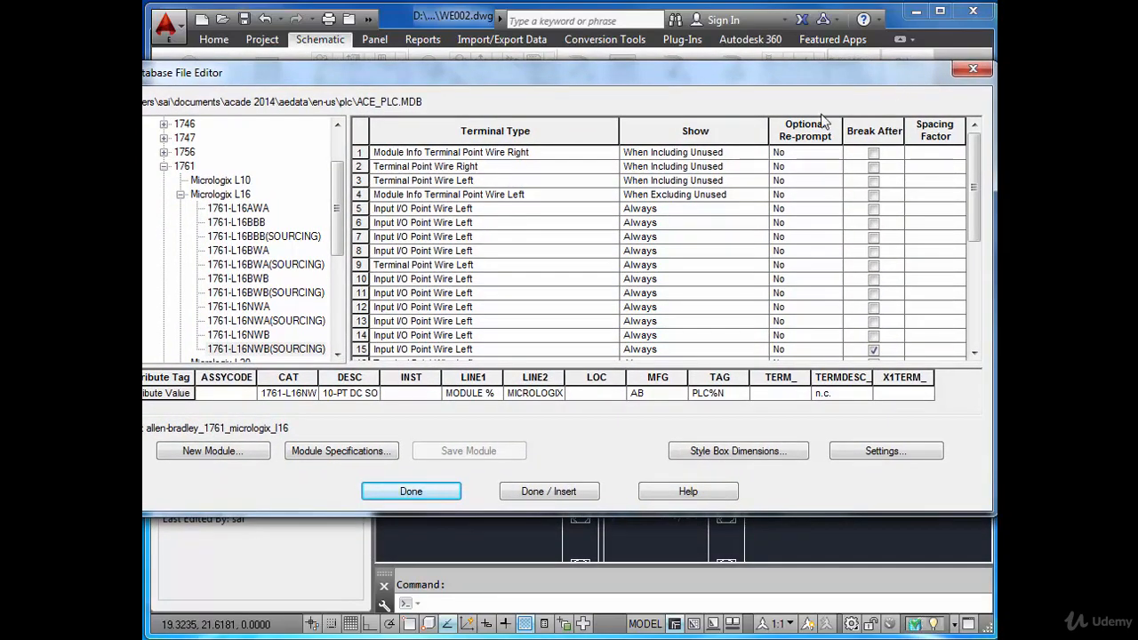
pyautogui.moveTo(338, 217); pyautogui.dragTo(340, 223)
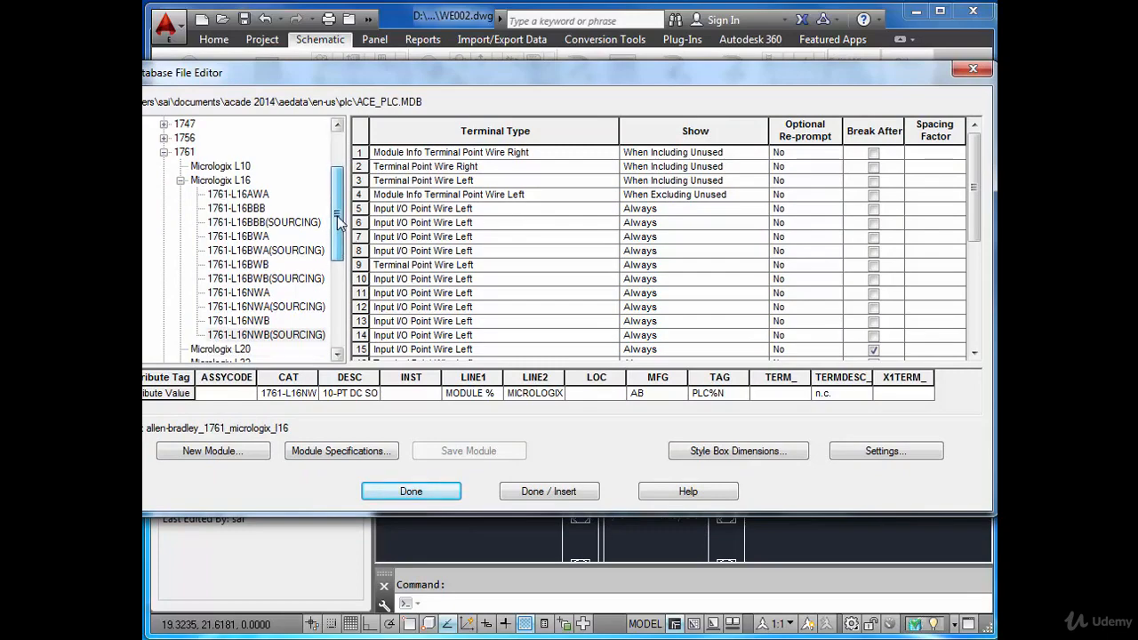
pyautogui.moveTo(494, 79)
pyautogui.mouseDown()
pyautogui.moveTo(482, 75)
pyautogui.moveTo(478, 311)
pyautogui.moveTo(565, 269)
pyautogui.mouseUp()
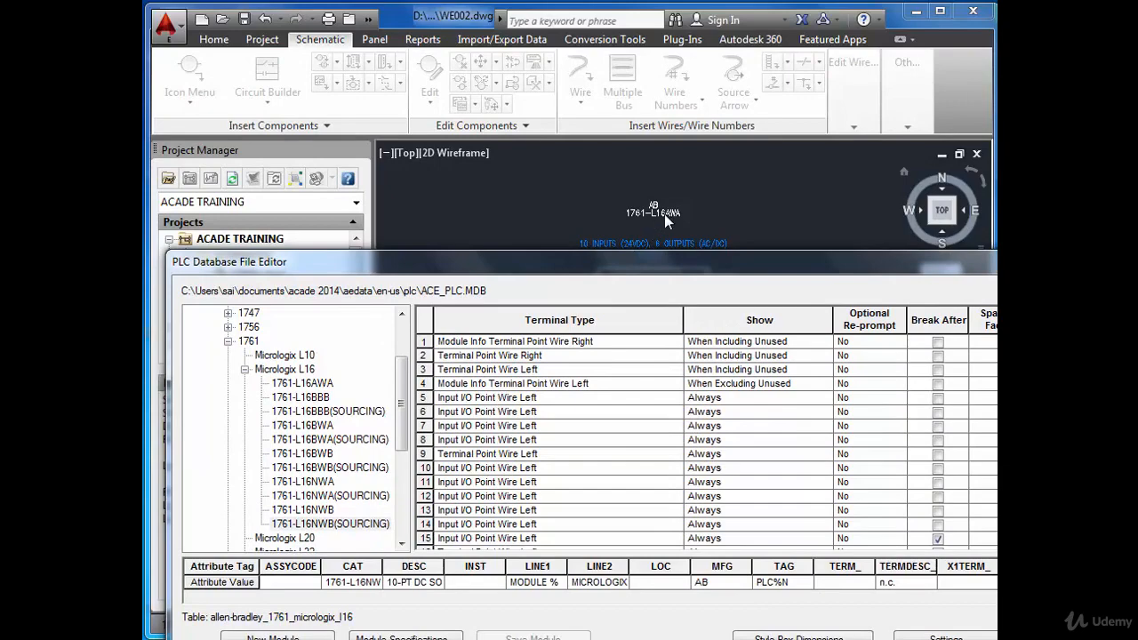
pyautogui.moveTo(614, 262); pyautogui.dragTo(559, 120)
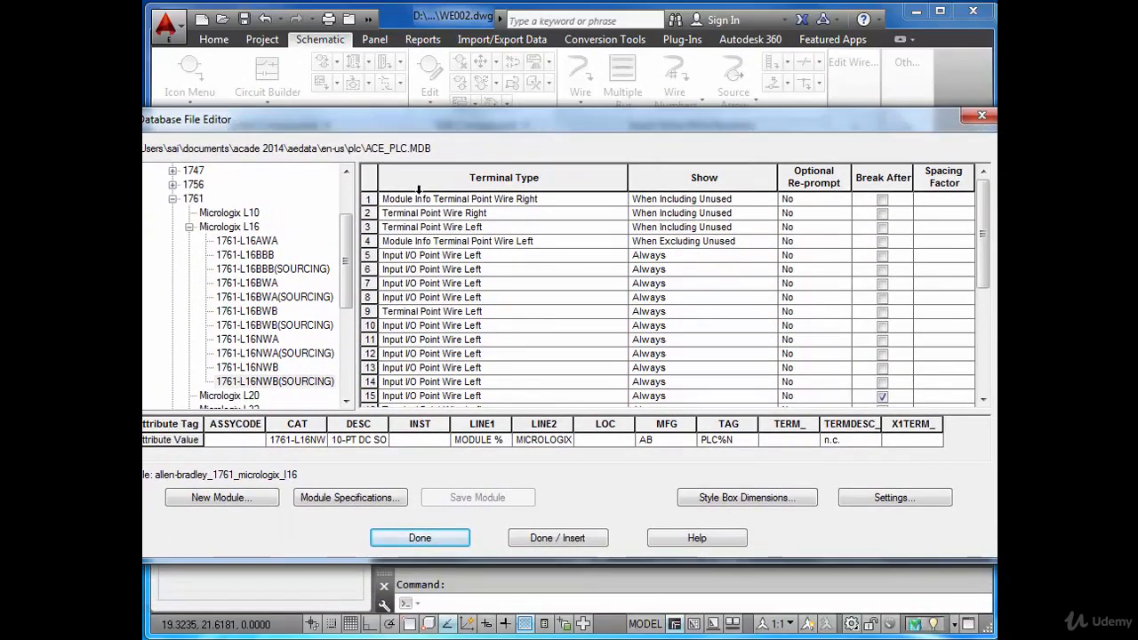
pyautogui.click(244, 241)
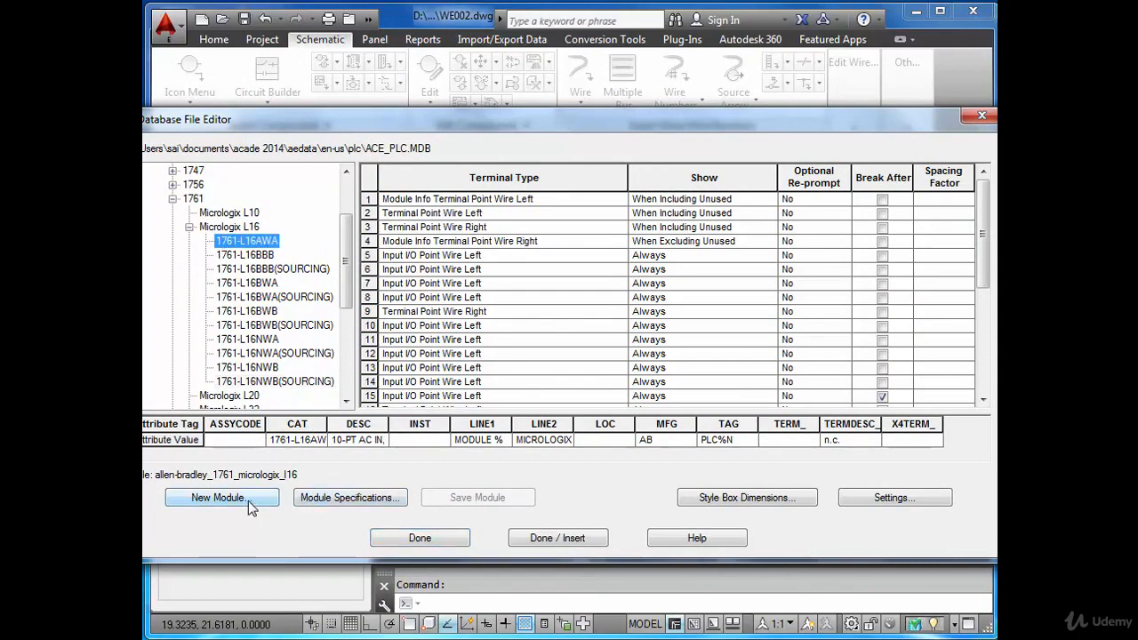
# - Start a new Allen-Bradley module in series 1761, type Micrologix L16, with the code CUSTOM
pyautogui.click(221, 498)
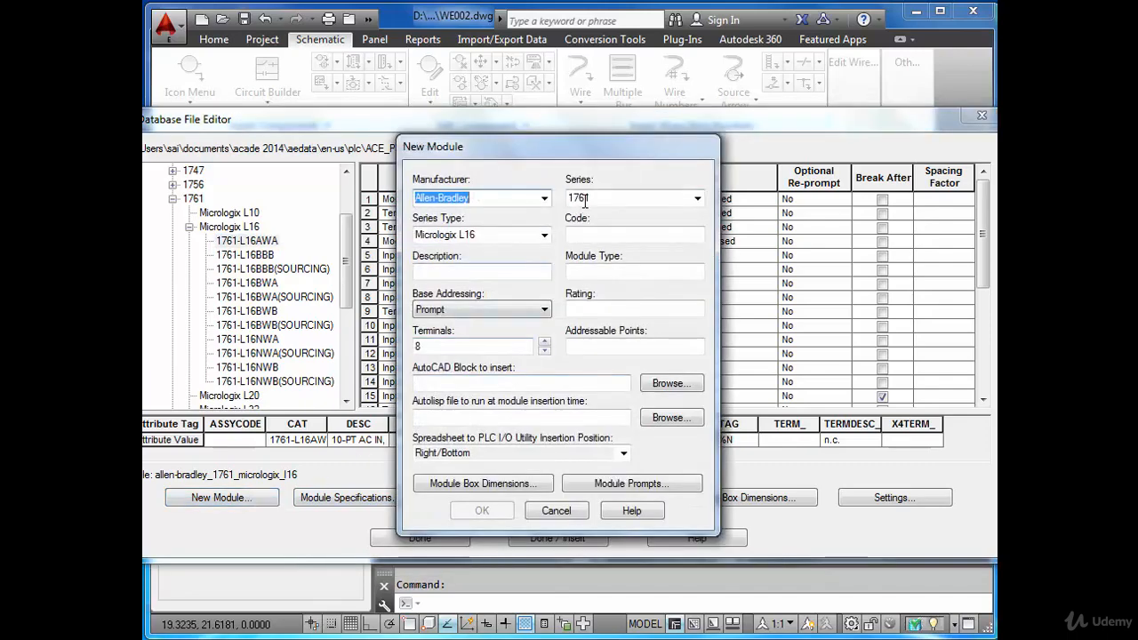
pyautogui.click(698, 199)
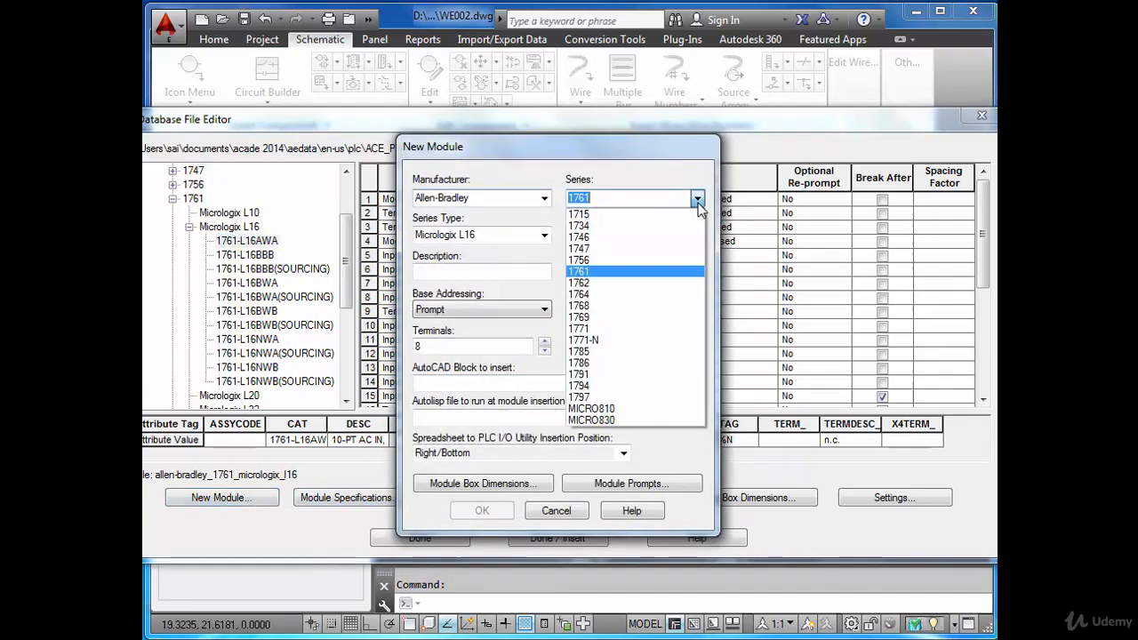
pyautogui.click(698, 199)
pyautogui.click(631, 196)
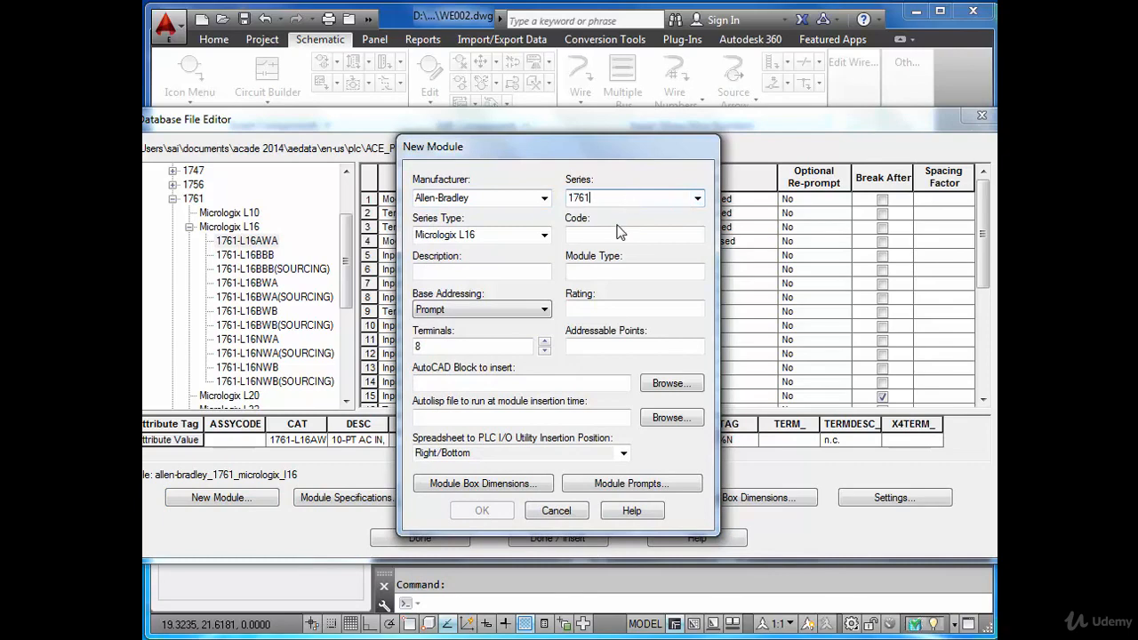
pyautogui.click(616, 232)
pyautogui.write('CUSTOM')
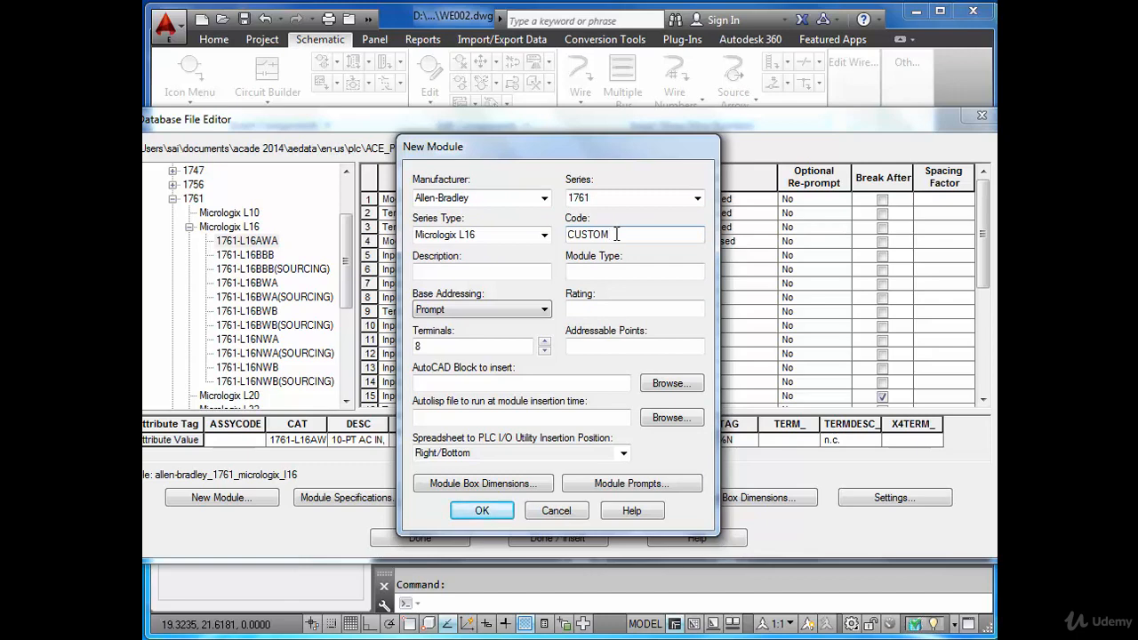
# - Set the new module's description to 1761-CUSTOM, its module type to COMBO and its rating to 24VDC
pyautogui.click(513, 270)
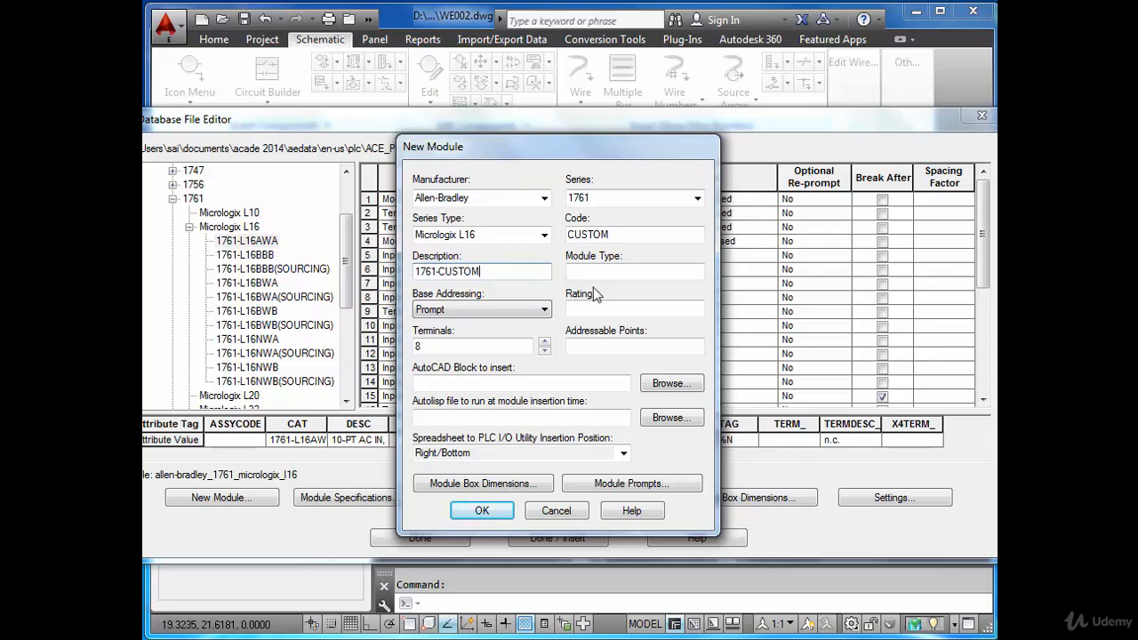
pyautogui.click(655, 272)
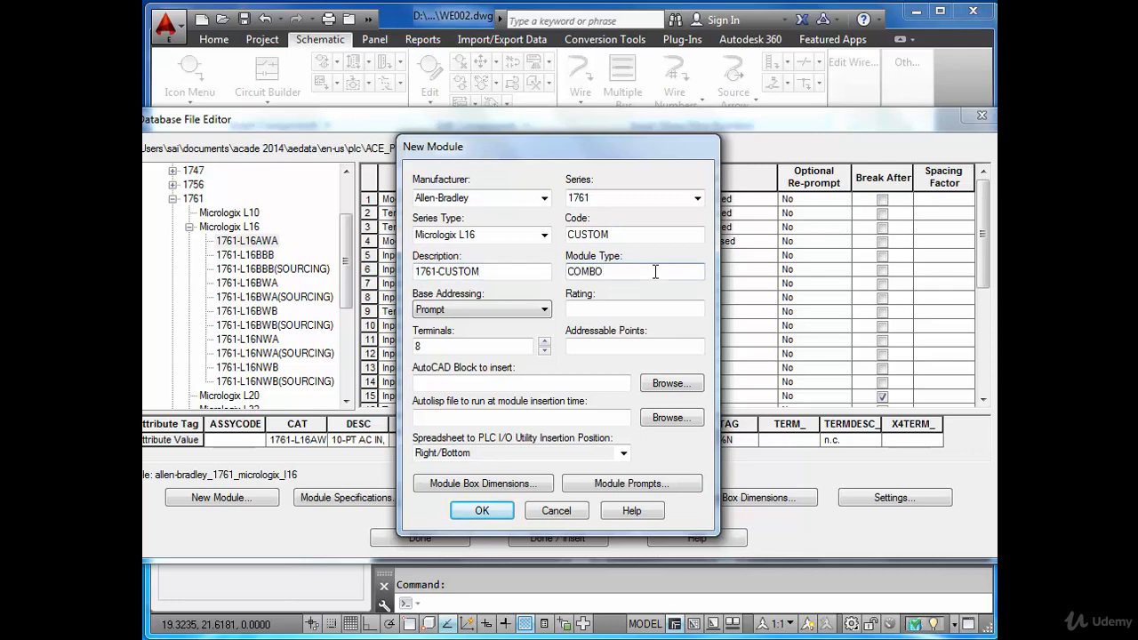
pyautogui.click(609, 309)
pyautogui.write('24VDC')
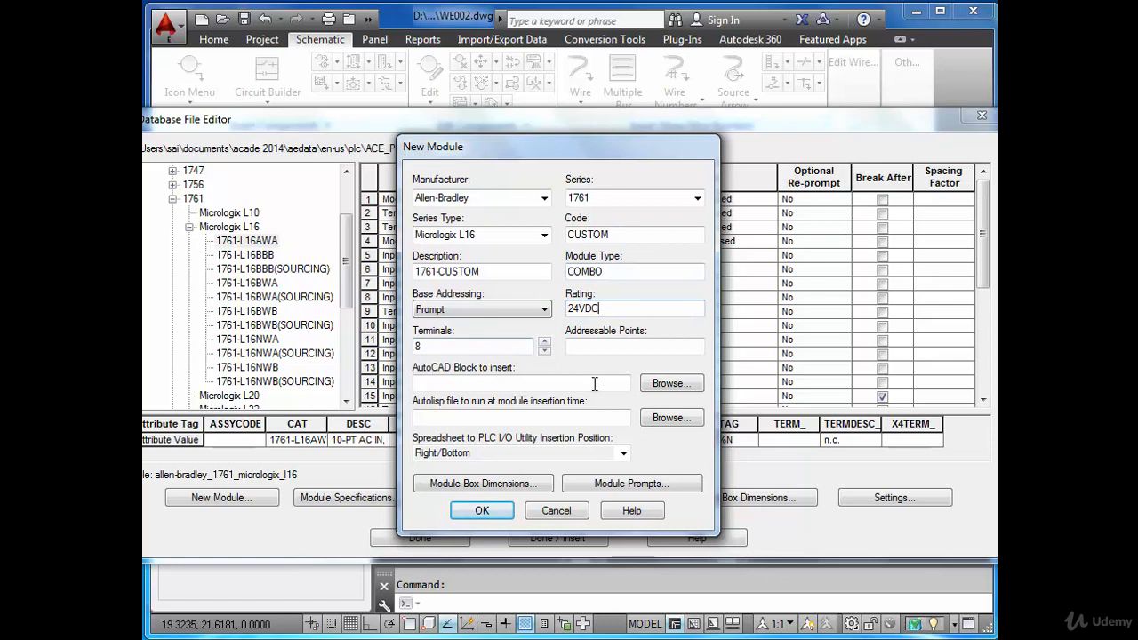
# - Accept the blank module box dimensions and create the CUSTOM module with 8 terminals
pyautogui.click(534, 420)
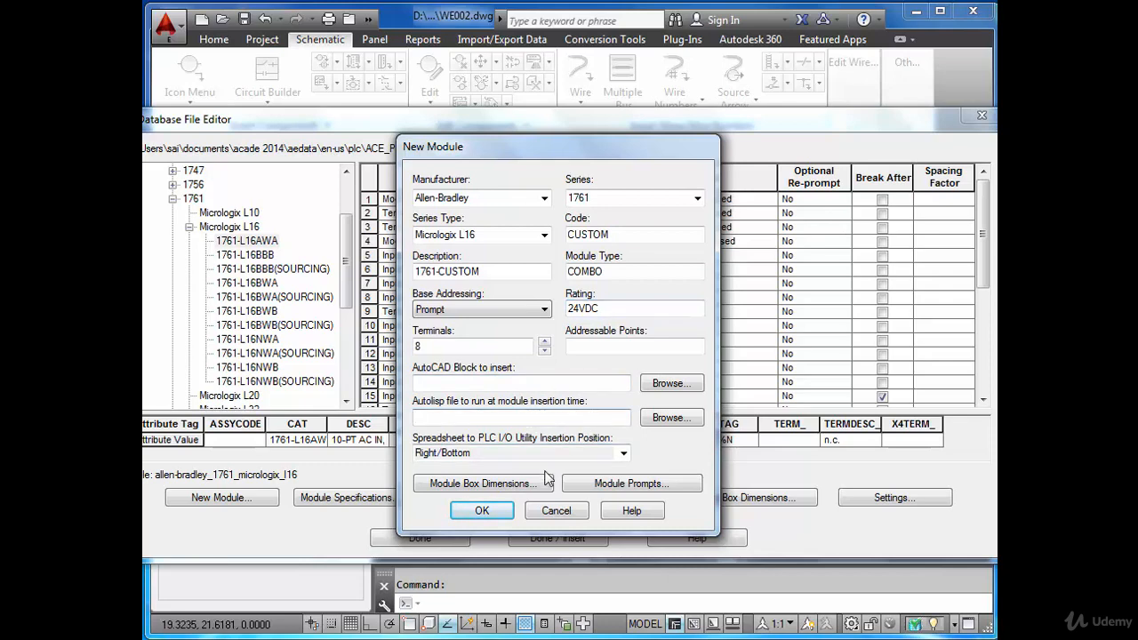
pyautogui.click(485, 483)
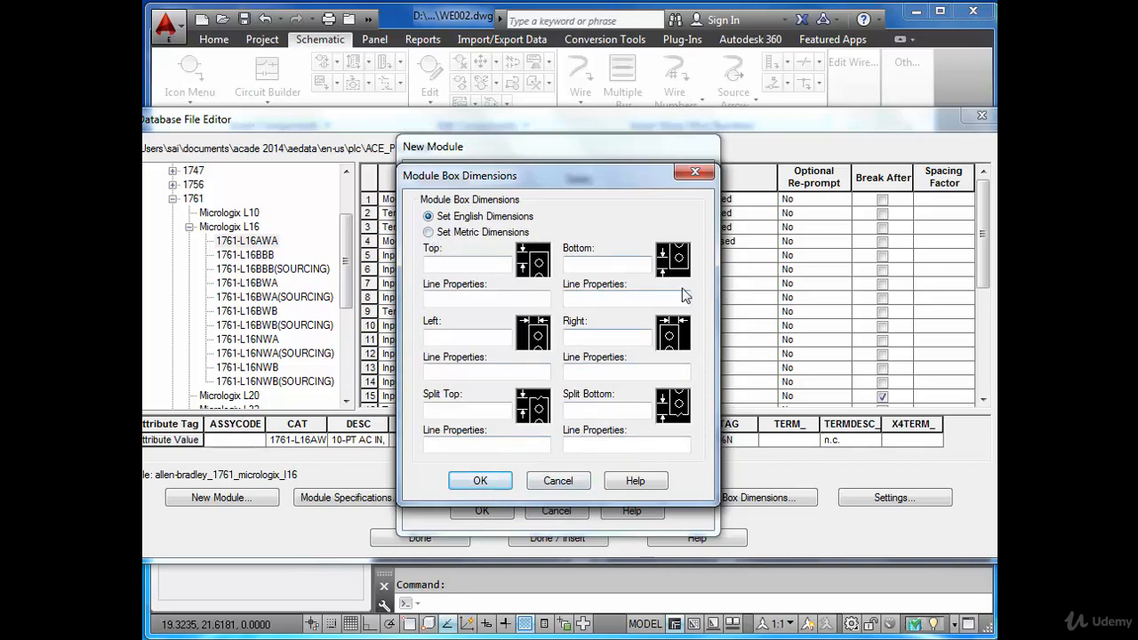
pyautogui.click(481, 481)
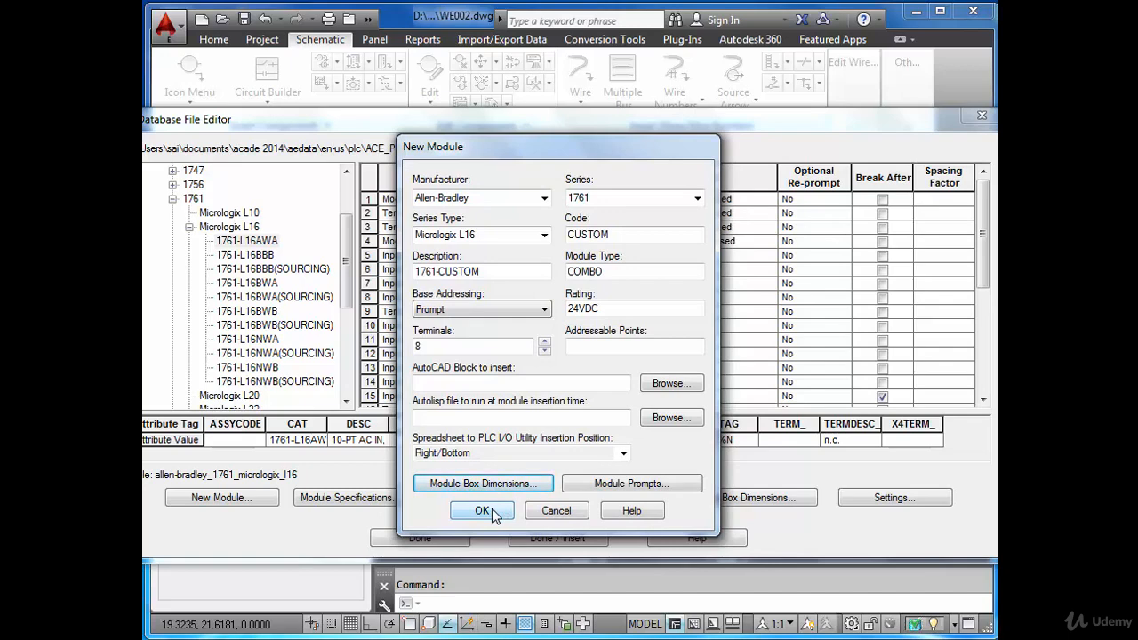
pyautogui.click(492, 510)
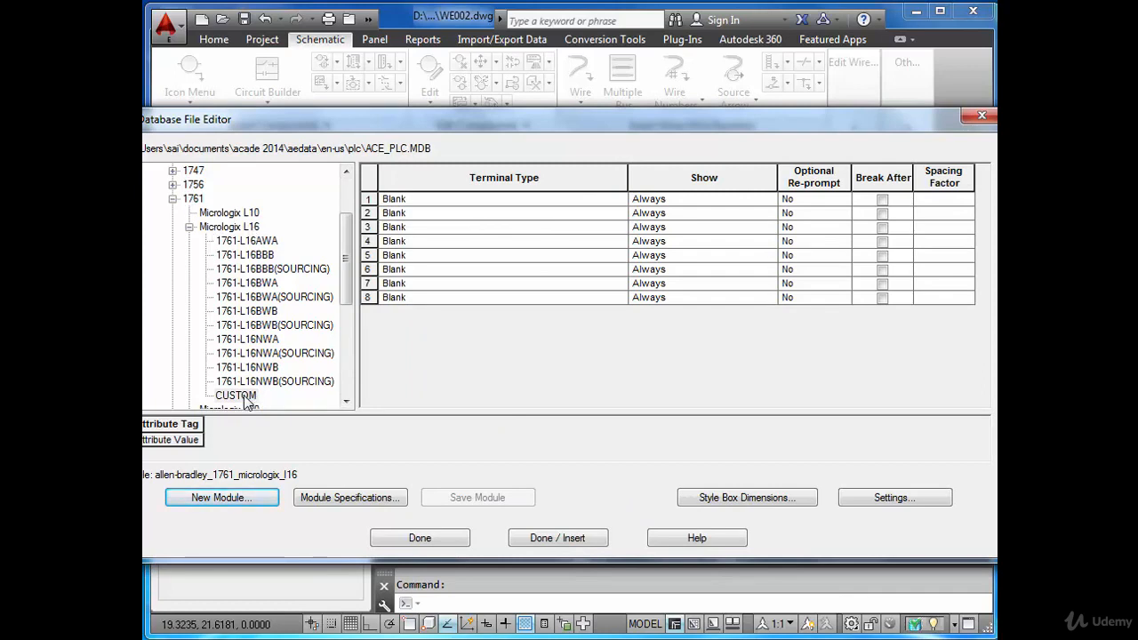
# - Finish with the database editor and place the CUSTOM module beside the full-unit PLC, using graphics style 2 and vertical orientation
pyautogui.click(545, 539)
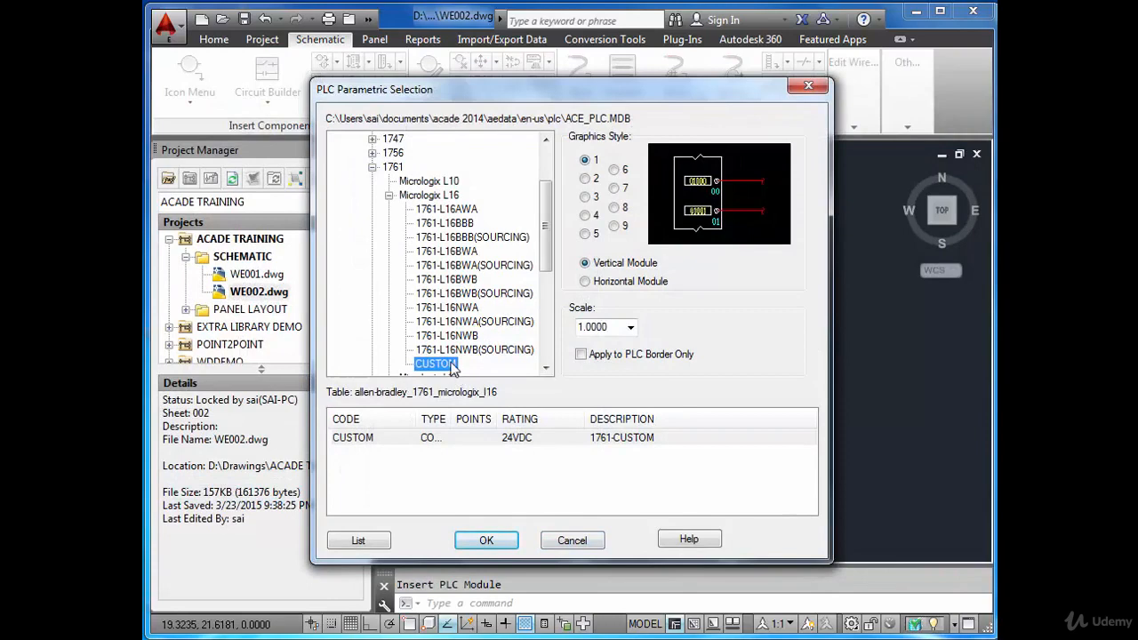
pyautogui.click(585, 179)
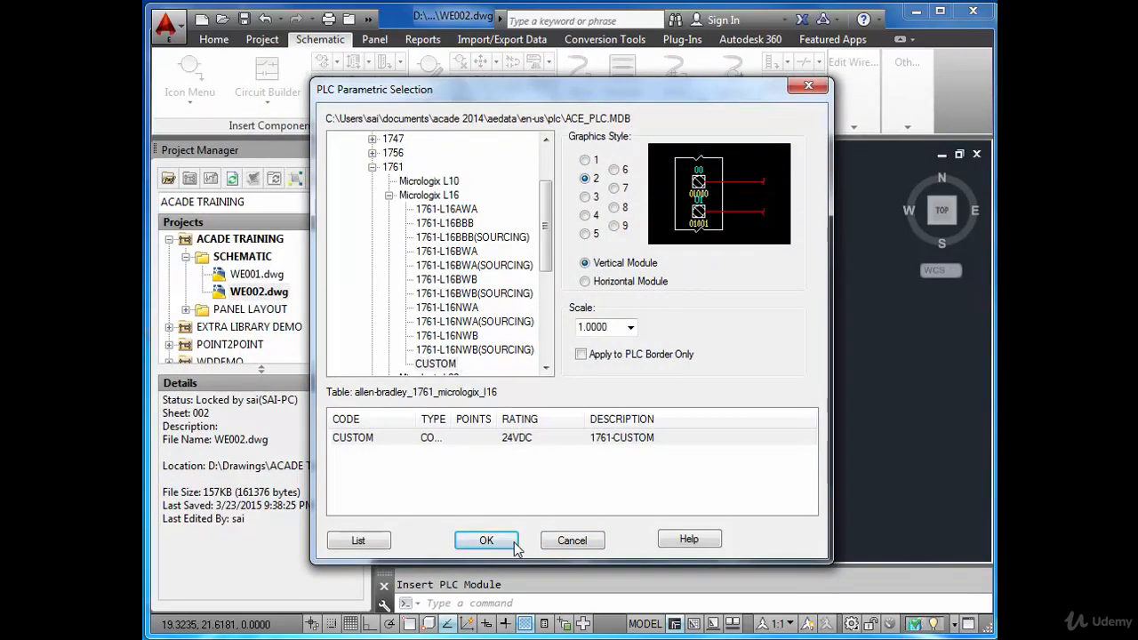
pyautogui.click(484, 540)
pyautogui.scroll(-5, 541, 471)
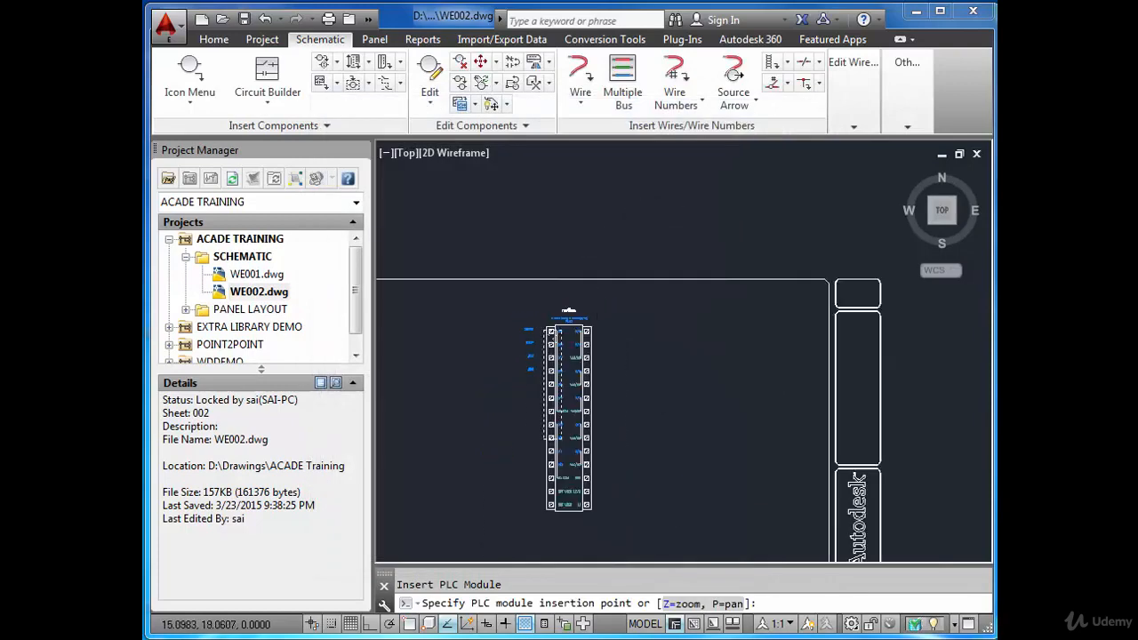
pyautogui.click(690, 343)
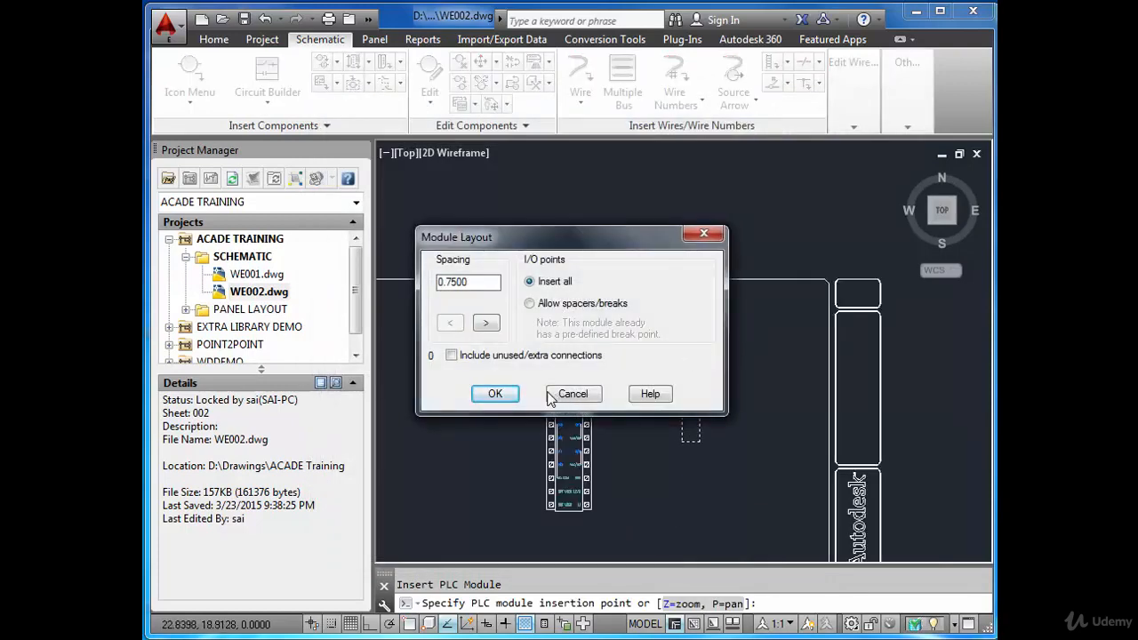
# - Set the module layout spacing to 1 and insert all I/O points
pyautogui.moveTo(493, 282); pyautogui.dragTo(320, 278)
pyautogui.write('1')
pyautogui.click(495, 394)
pyautogui.click(503, 394)
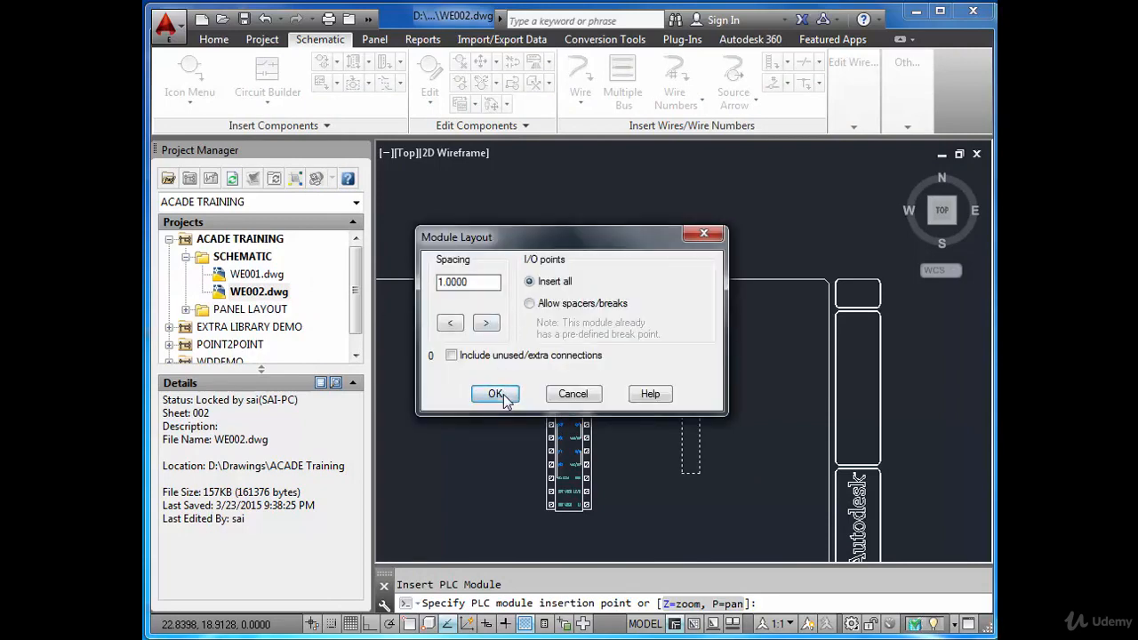
# - Examine the inserted custom module's outline and its editable PLC module properties
pyautogui.scroll(3, 712, 381)
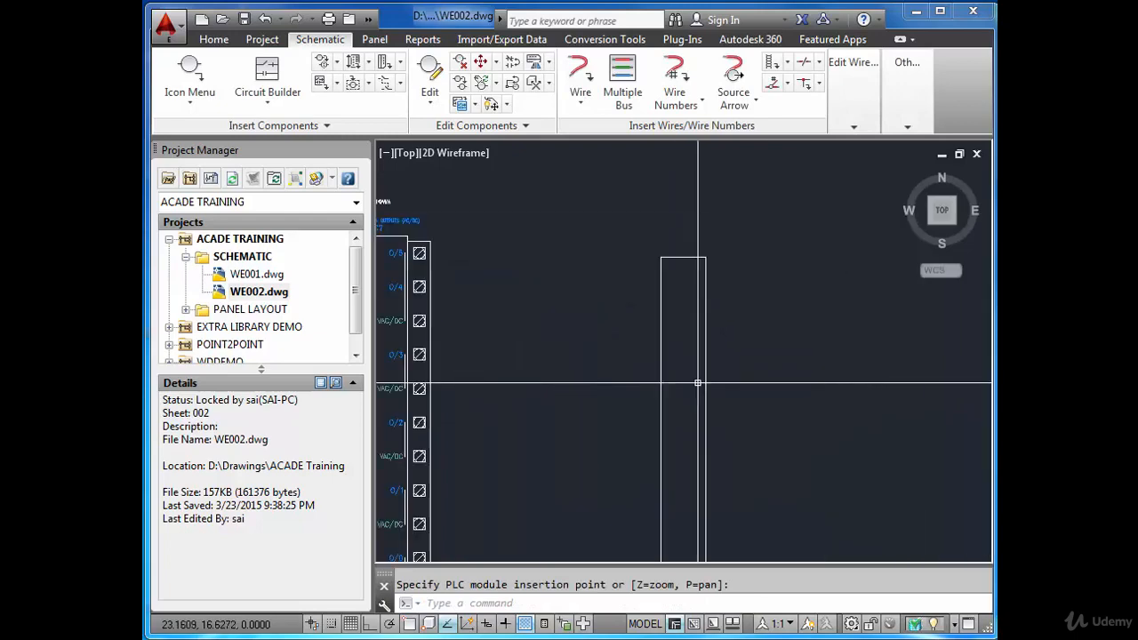
pyautogui.scroll(-3, 724, 382)
pyautogui.scroll(2, 734, 394)
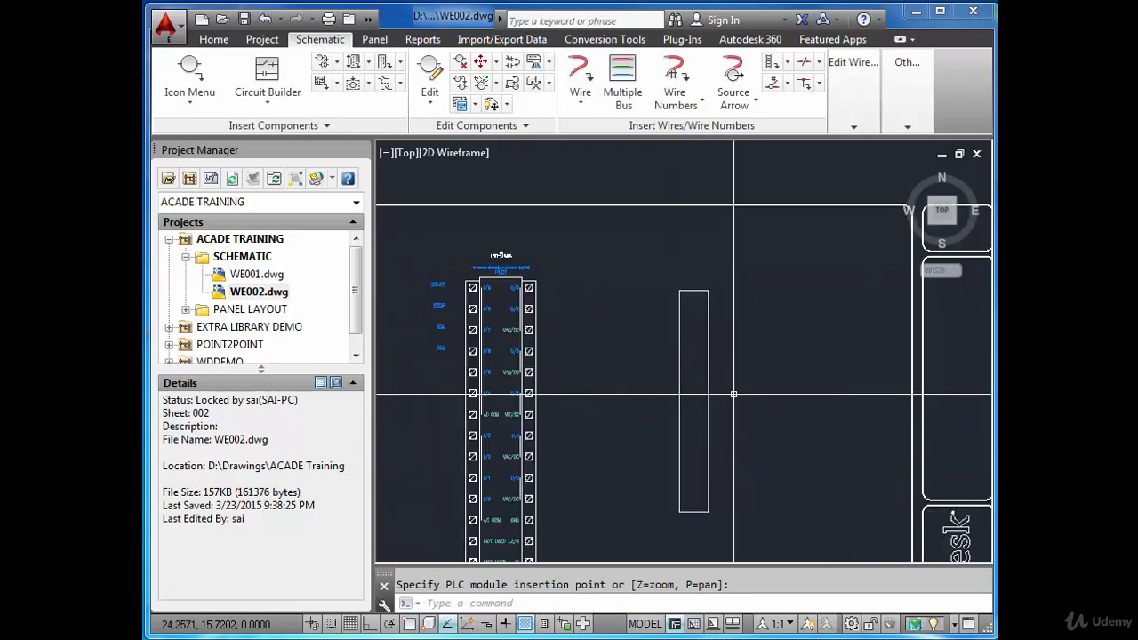
pyautogui.rightClick(699, 298)
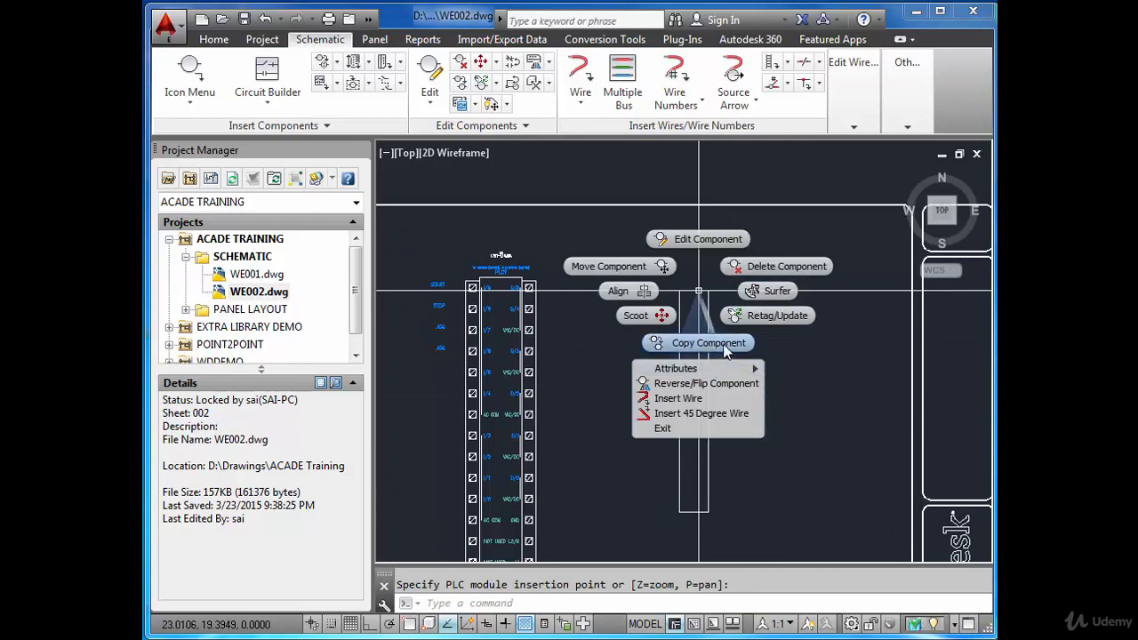
pyautogui.click(711, 240)
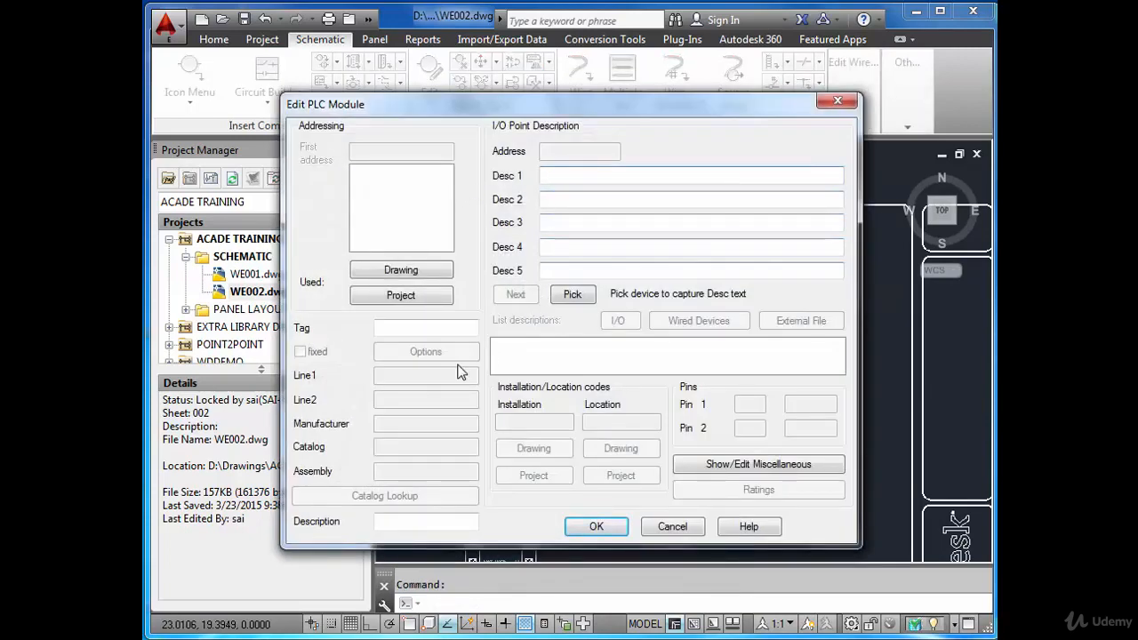
pyautogui.click(669, 527)
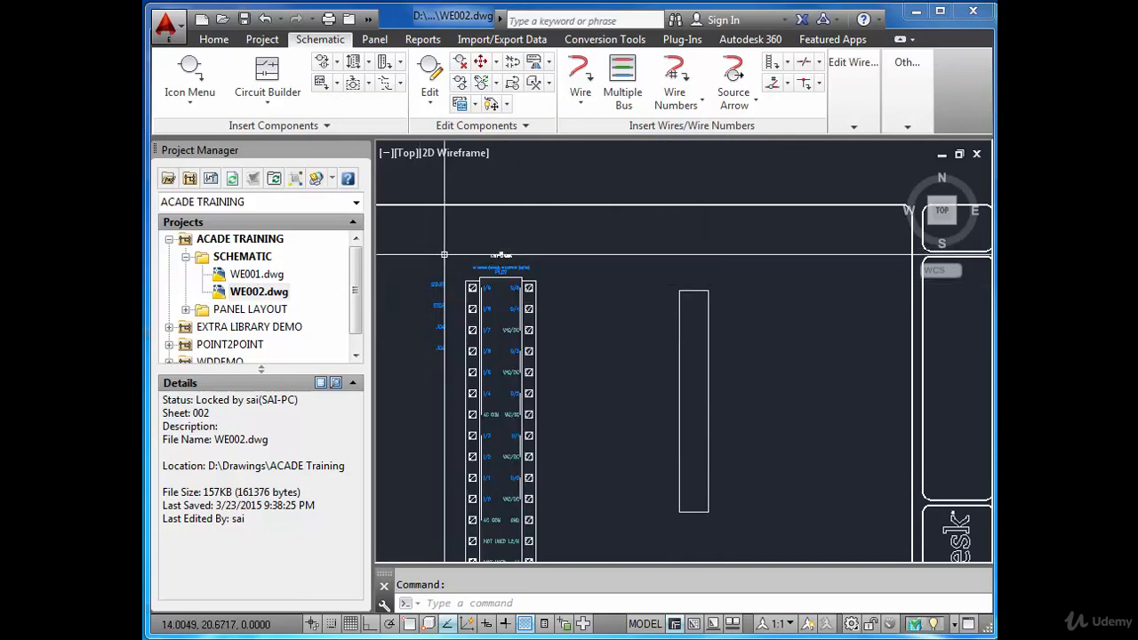
# - Reopen the PLC Database File Editor, select the CUSTOM module and accept its module specifications
pyautogui.click(908, 131)
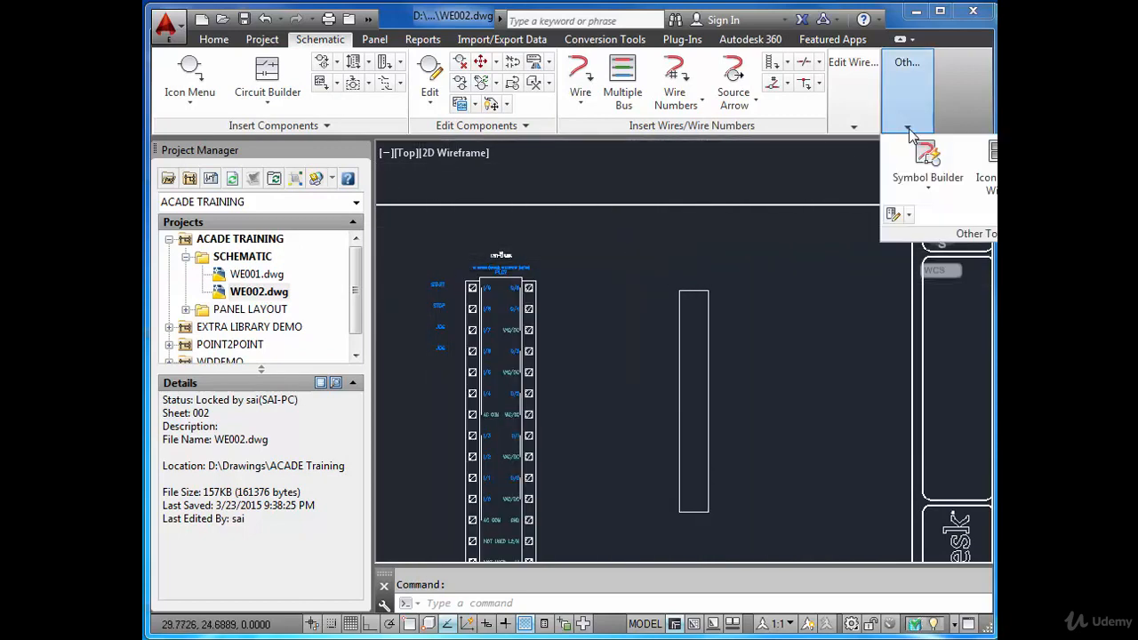
pyautogui.click(900, 215)
pyautogui.click(927, 249)
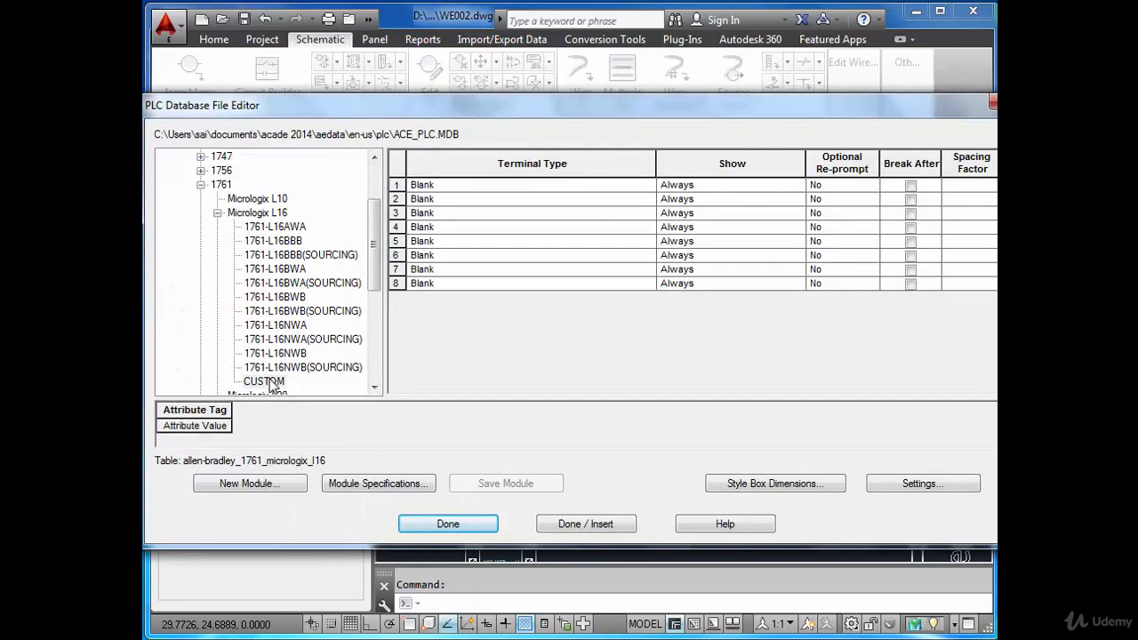
pyautogui.click(265, 380)
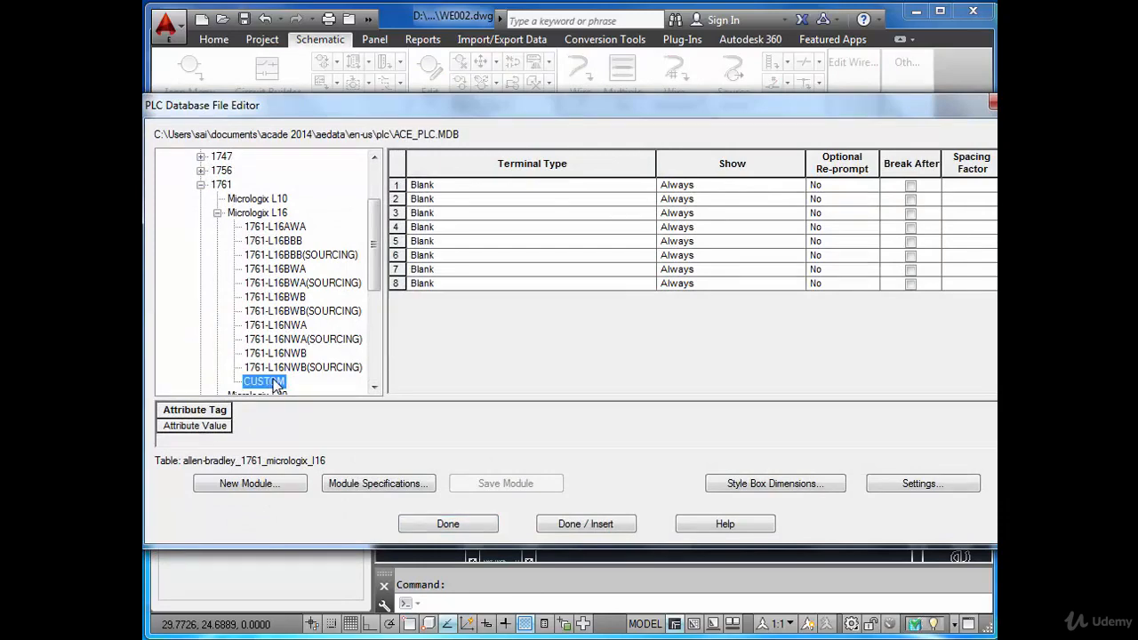
pyautogui.click(378, 483)
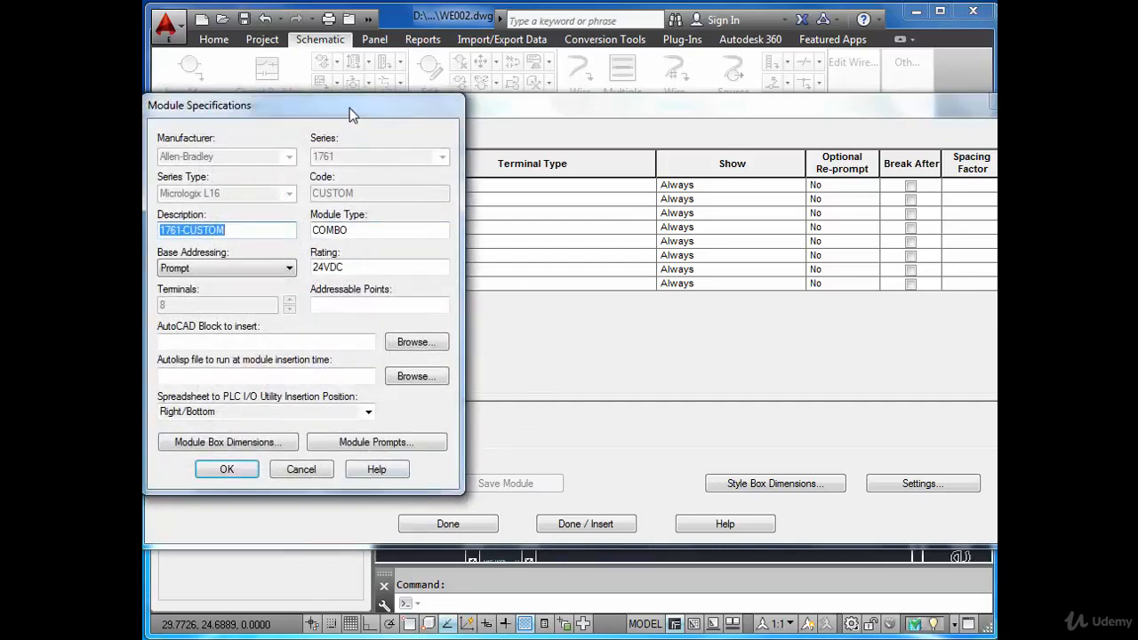
pyautogui.moveTo(350, 107); pyautogui.dragTo(457, 135)
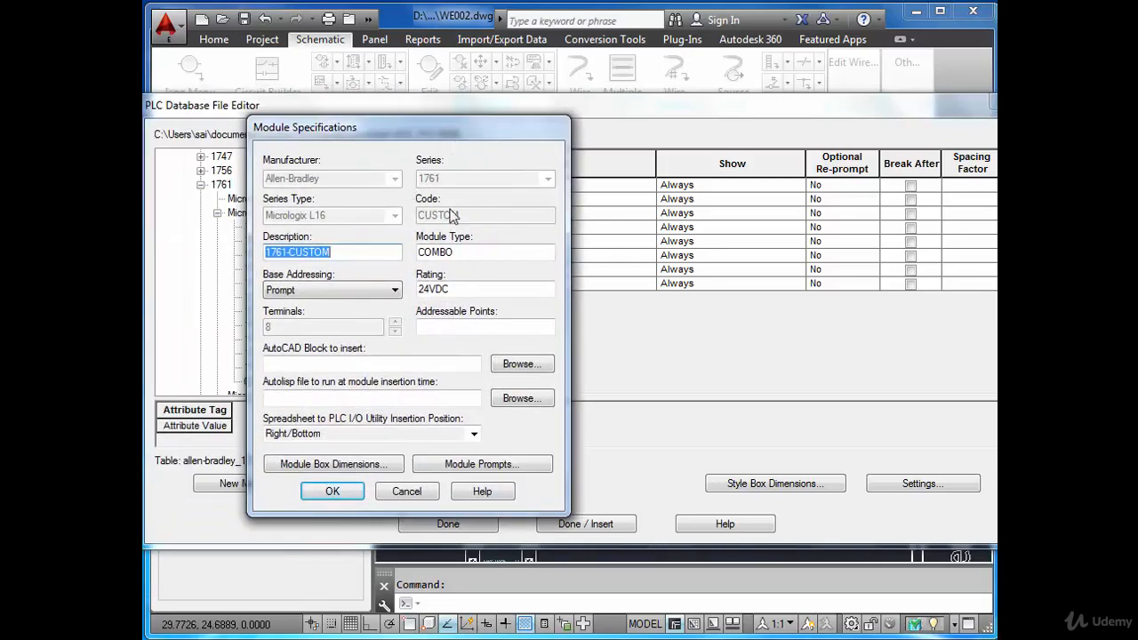
pyautogui.click(354, 494)
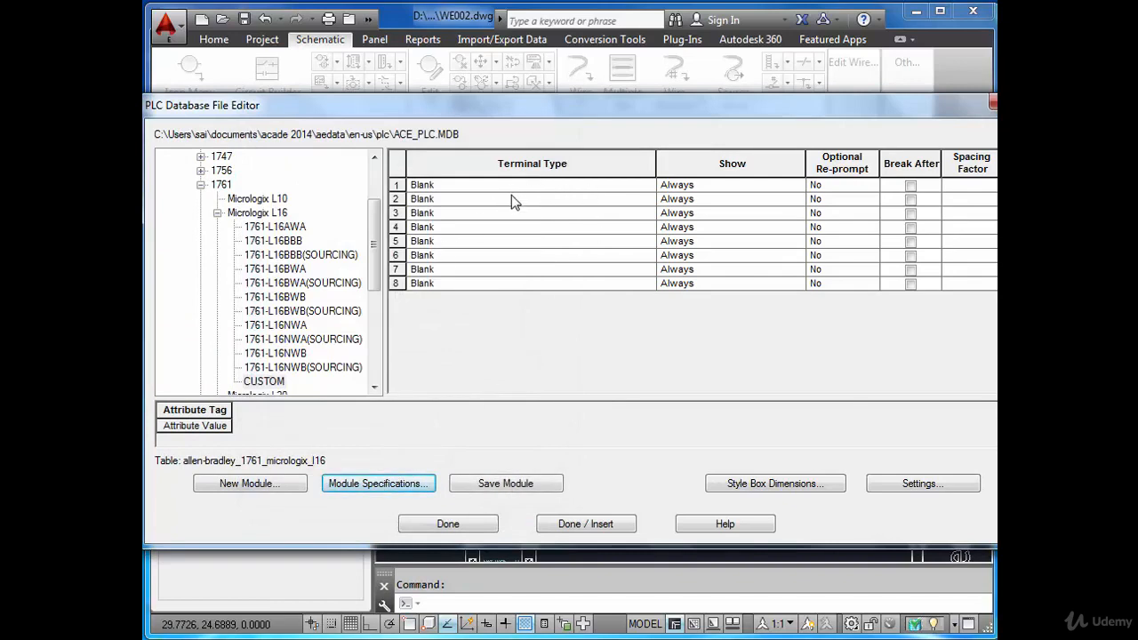
# - Set the CUSTOM module's first terminal type to Module Info Input I/O Point Wire Left
pyautogui.click(612, 187)
pyautogui.click(649, 186)
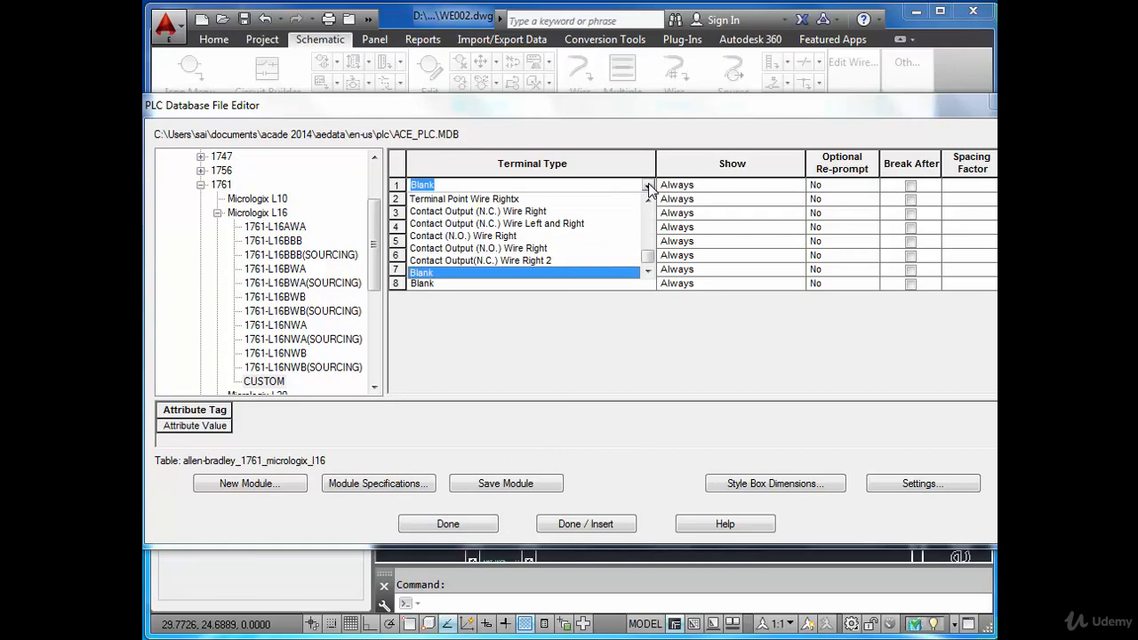
pyautogui.click(670, 114)
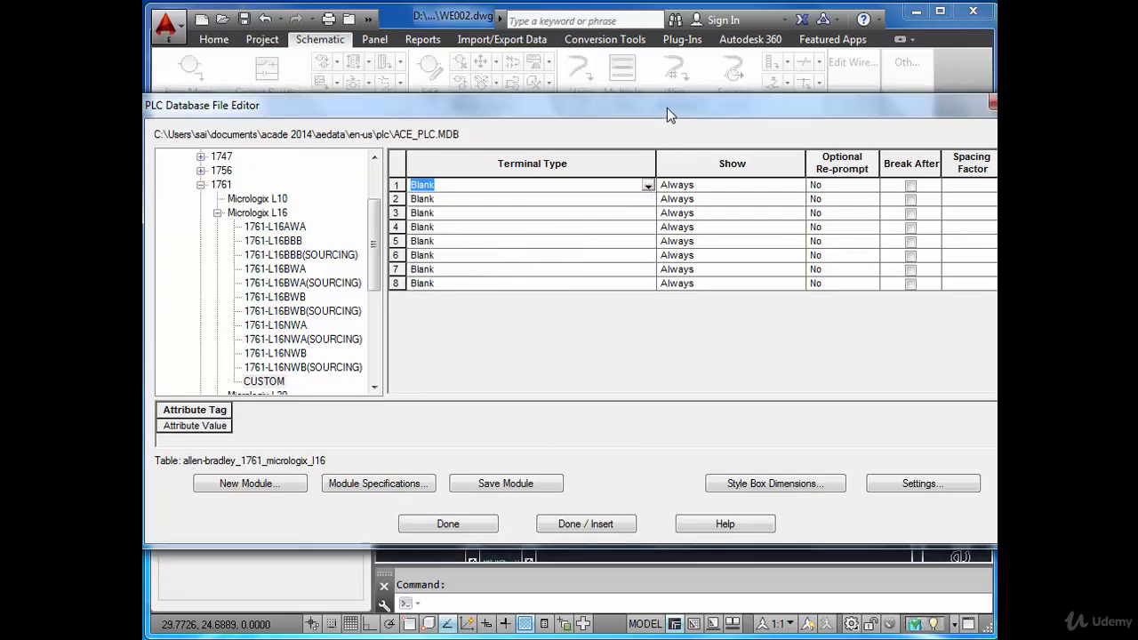
pyautogui.moveTo(670, 114); pyautogui.dragTo(656, 100)
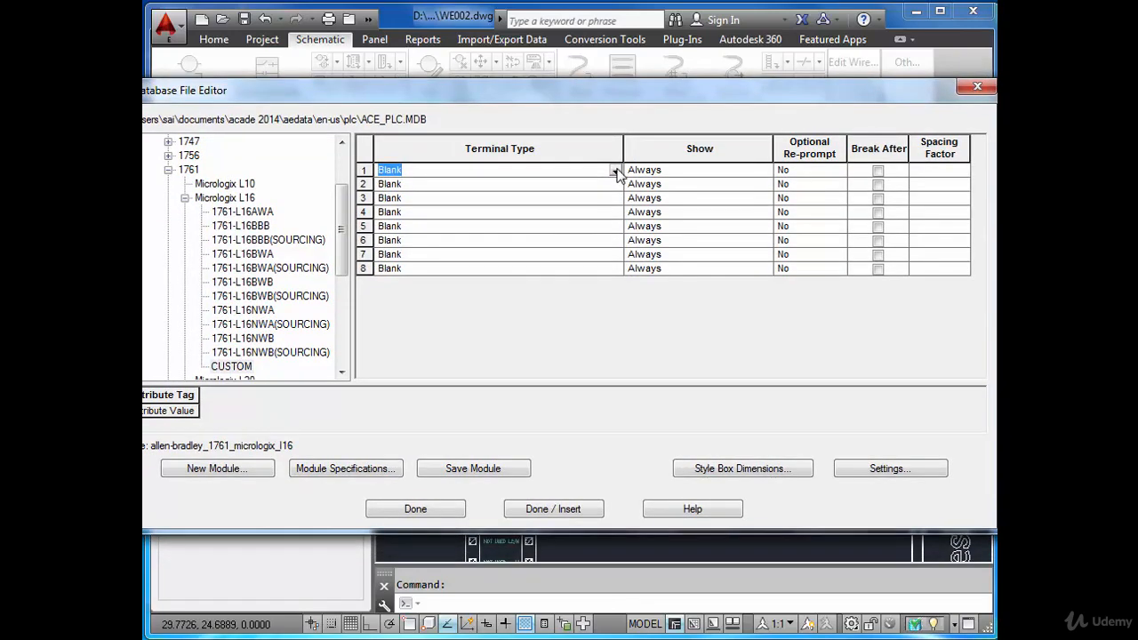
pyautogui.click(615, 170)
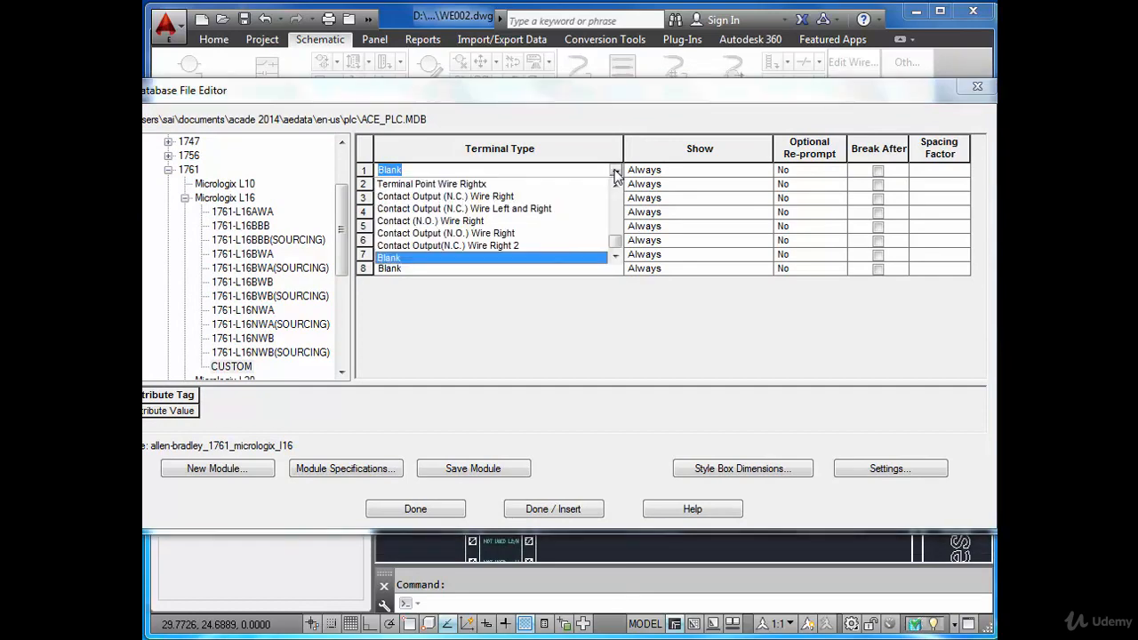
pyautogui.moveTo(615, 242); pyautogui.dragTo(618, 185)
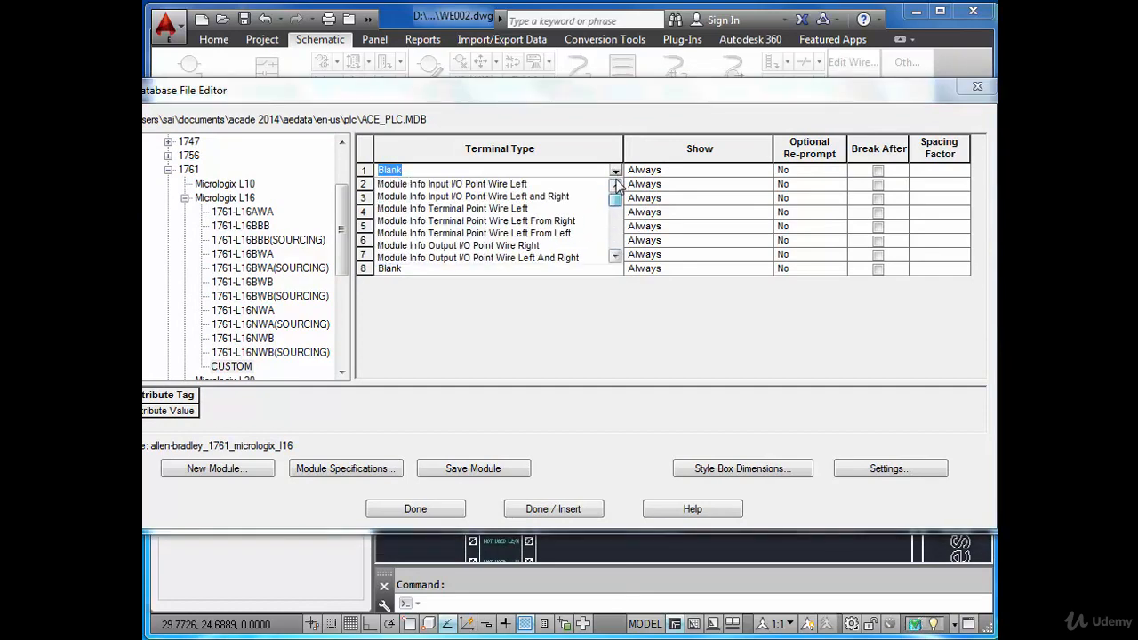
pyautogui.click(490, 185)
# - Set the CUSTOM module's second terminal type to Module Info Output I/O Point Wire Right
pyautogui.click(615, 184)
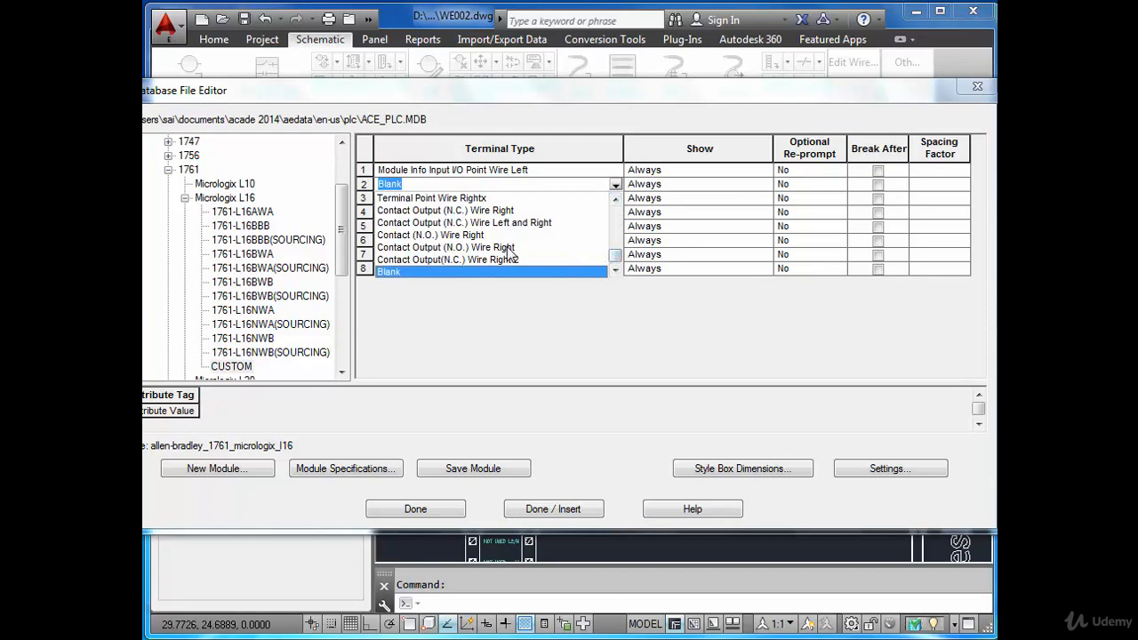
pyautogui.moveTo(613, 256); pyautogui.dragTo(617, 221)
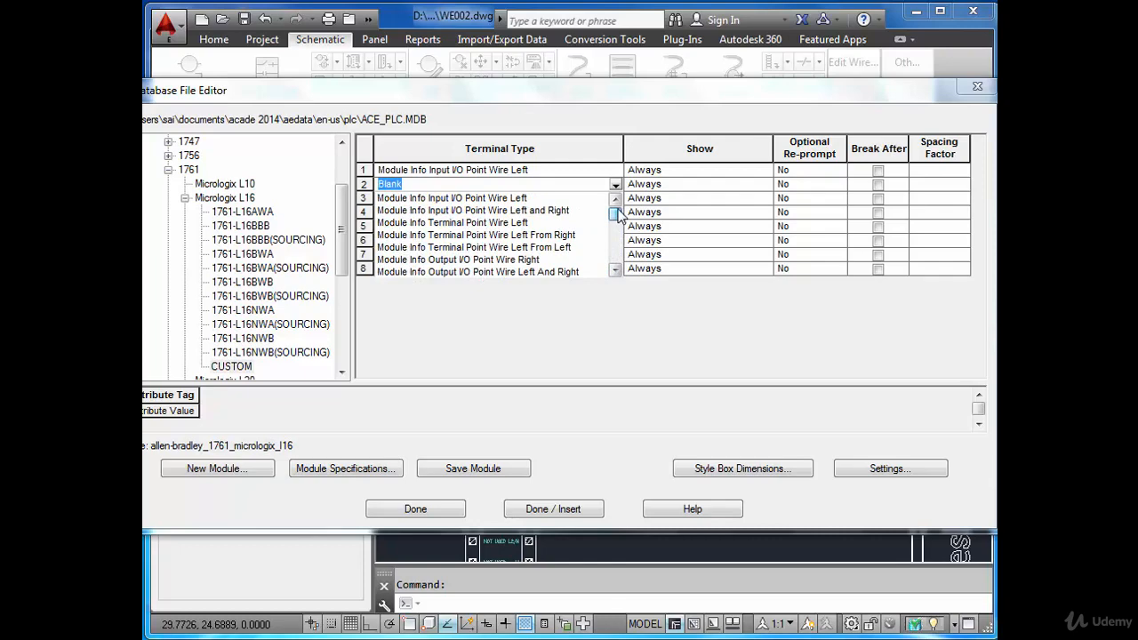
pyautogui.click(504, 259)
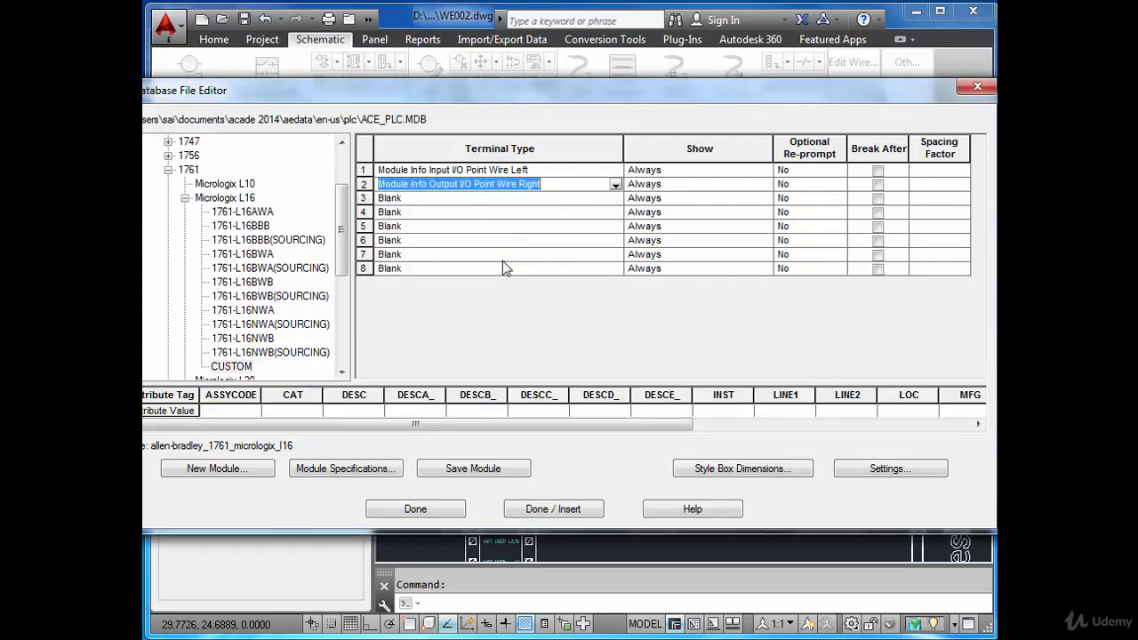
# - Set the CUSTOM module's third terminal type to Module Info Input I/O Point Wire Left and the fourth to Module Info Output I/O Point Wire Right
pyautogui.click(612, 200)
pyautogui.click(616, 199)
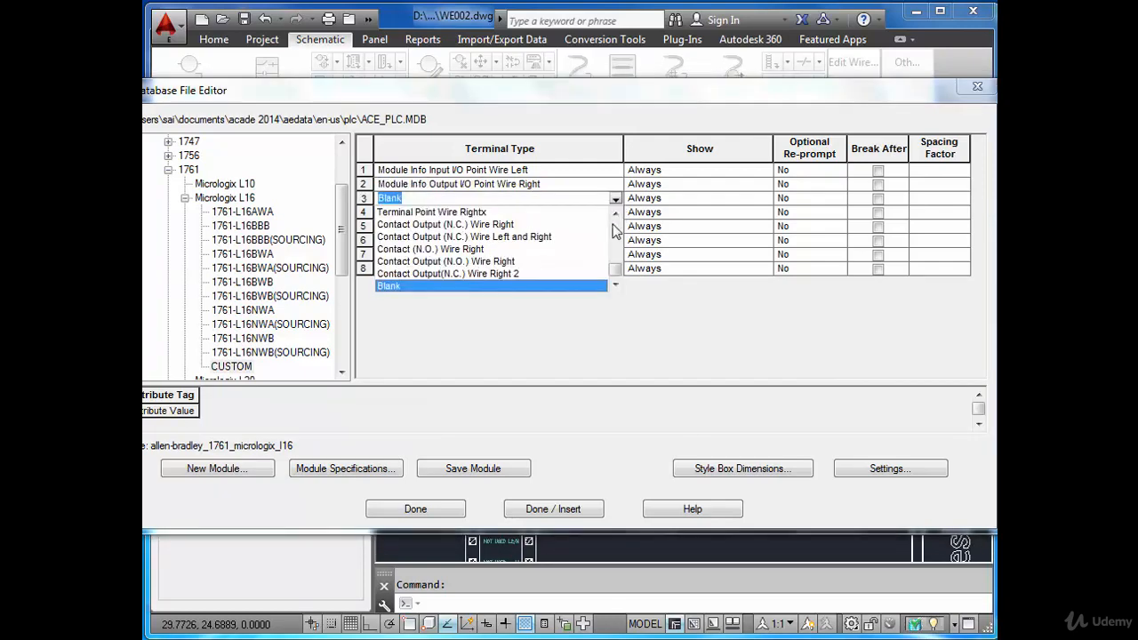
pyautogui.scroll(3, 511, 235)
pyautogui.click(562, 213)
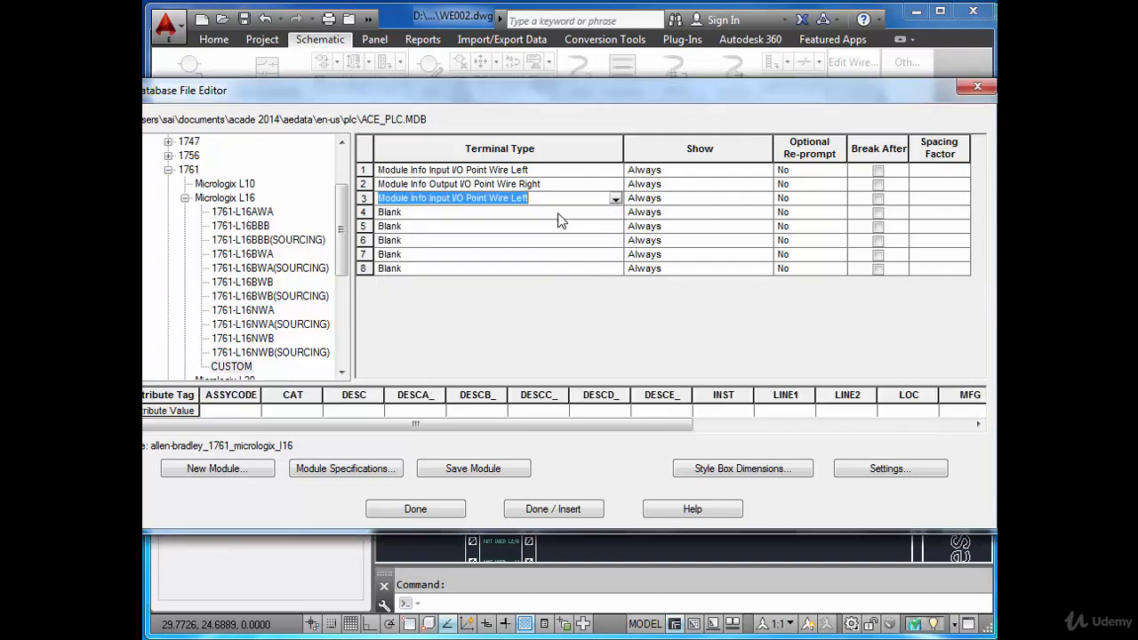
pyautogui.click(612, 213)
pyautogui.click(615, 213)
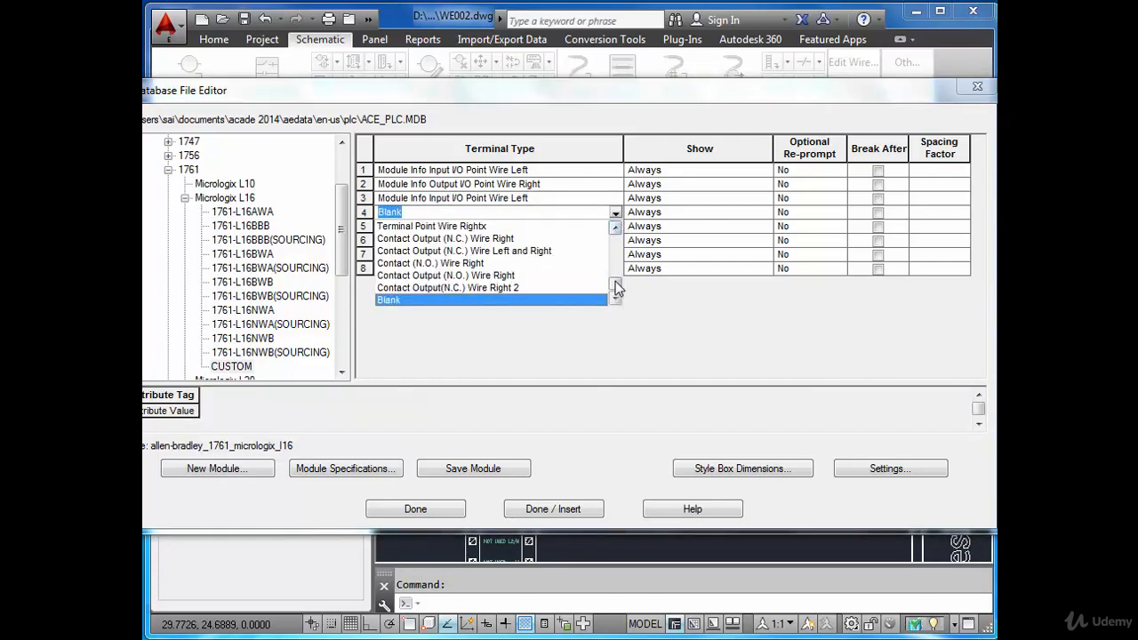
pyautogui.moveTo(617, 283); pyautogui.dragTo(616, 242)
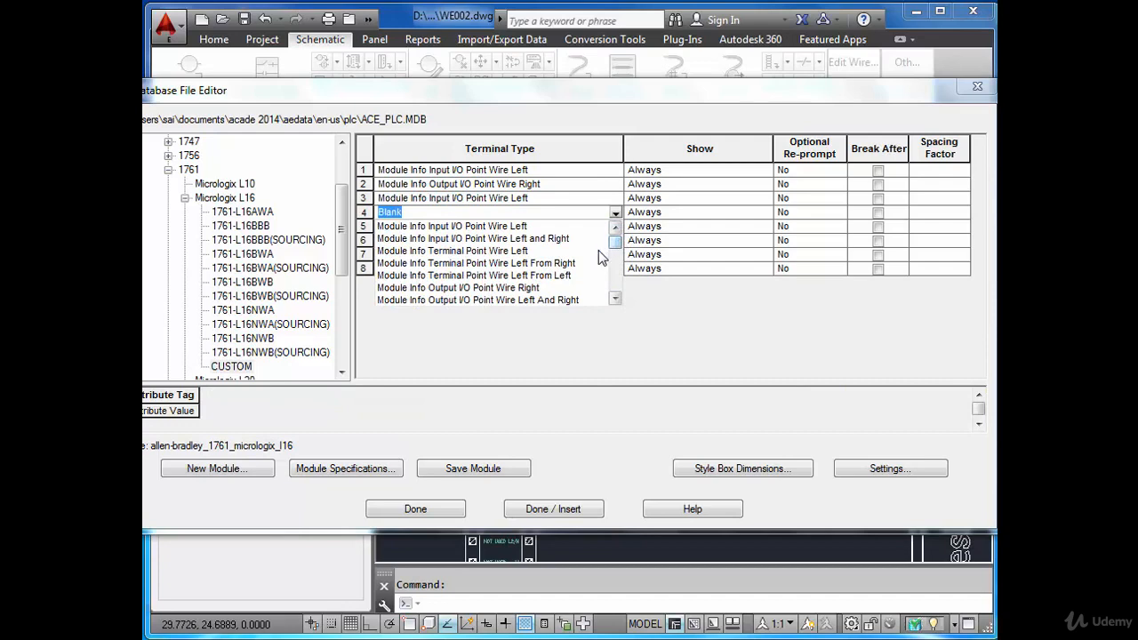
pyautogui.click(513, 288)
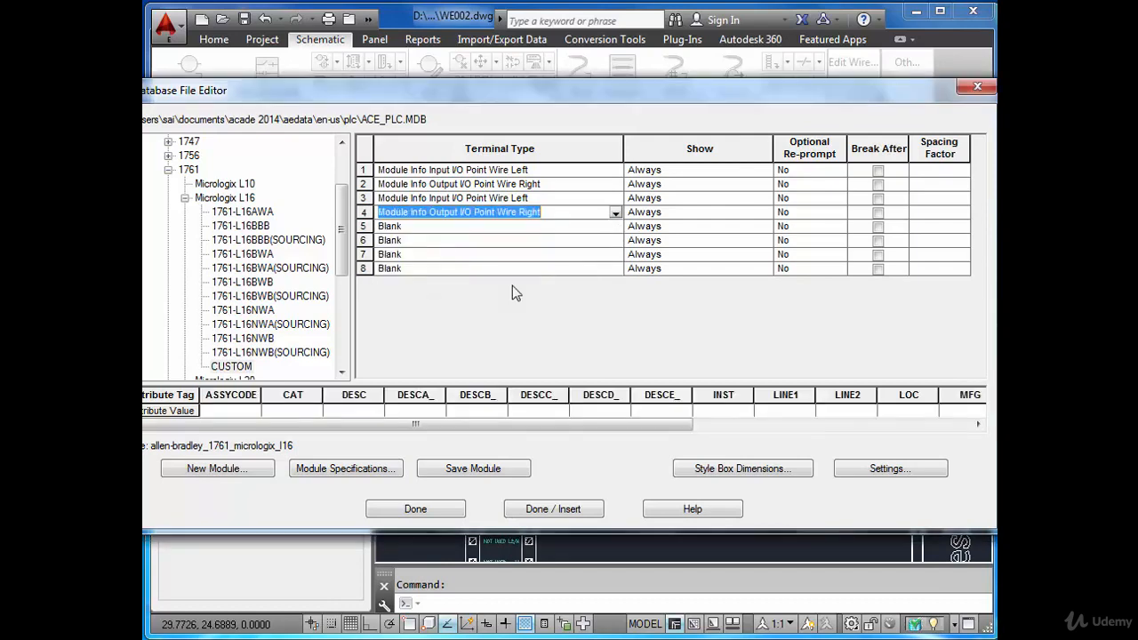
# - Set the fifth terminal type to Module Info Input I/O Point Wire Left and the sixth to Module Info Output I/O Point Wire Right
pyautogui.click(616, 228)
pyautogui.click(616, 228)
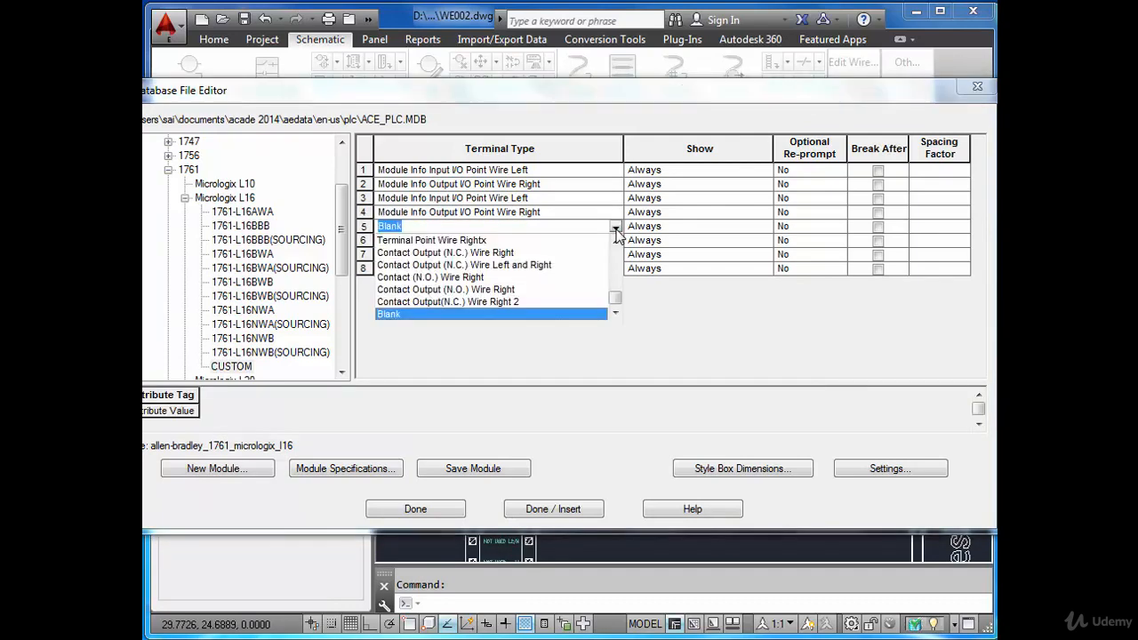
pyautogui.moveTo(615, 307); pyautogui.dragTo(616, 254)
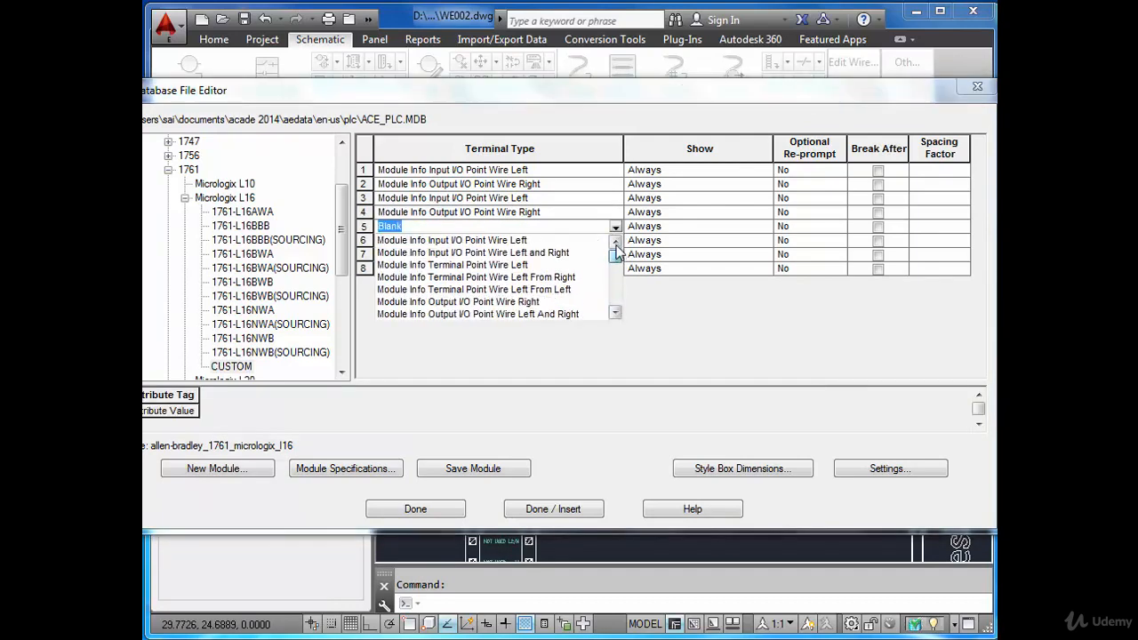
pyautogui.click(560, 242)
pyautogui.click(616, 241)
pyautogui.click(615, 241)
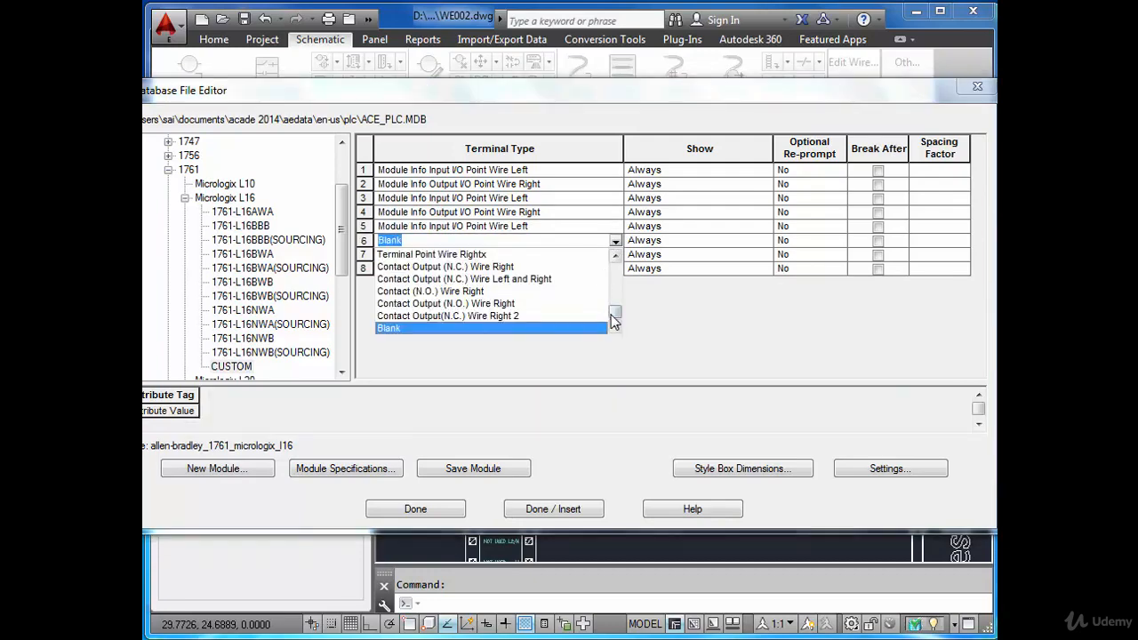
pyautogui.moveTo(615, 312); pyautogui.dragTo(615, 270)
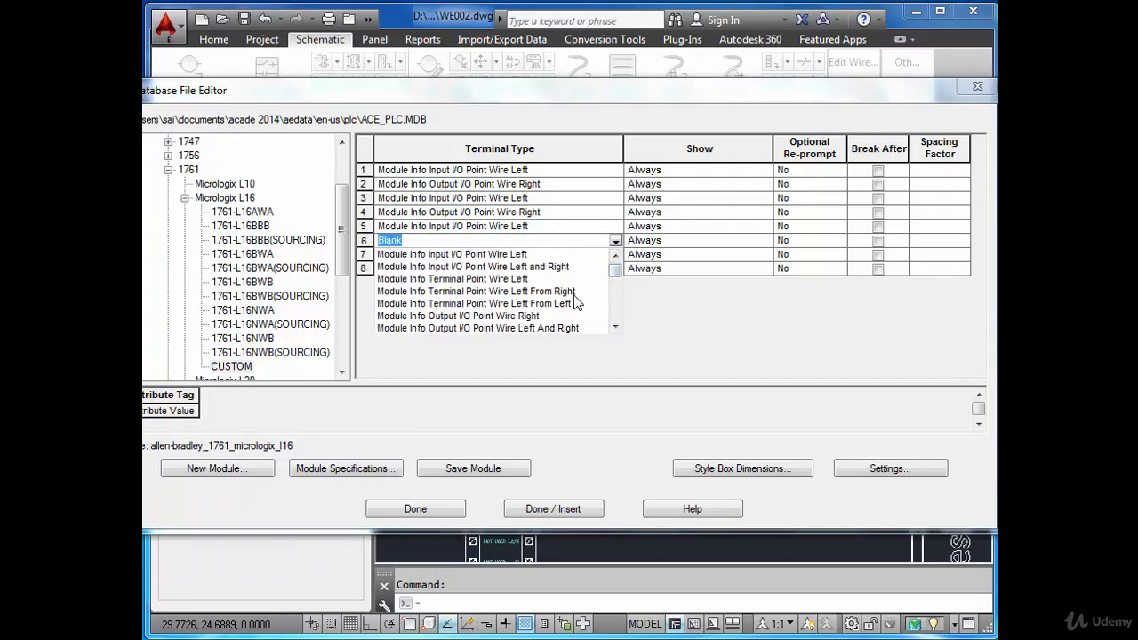
pyautogui.click(524, 316)
# - Set the seventh terminal type to Module Info Input I/O Point Wire Left and the eighth to Module Info Output I/O Point Wire Right
pyautogui.click(616, 254)
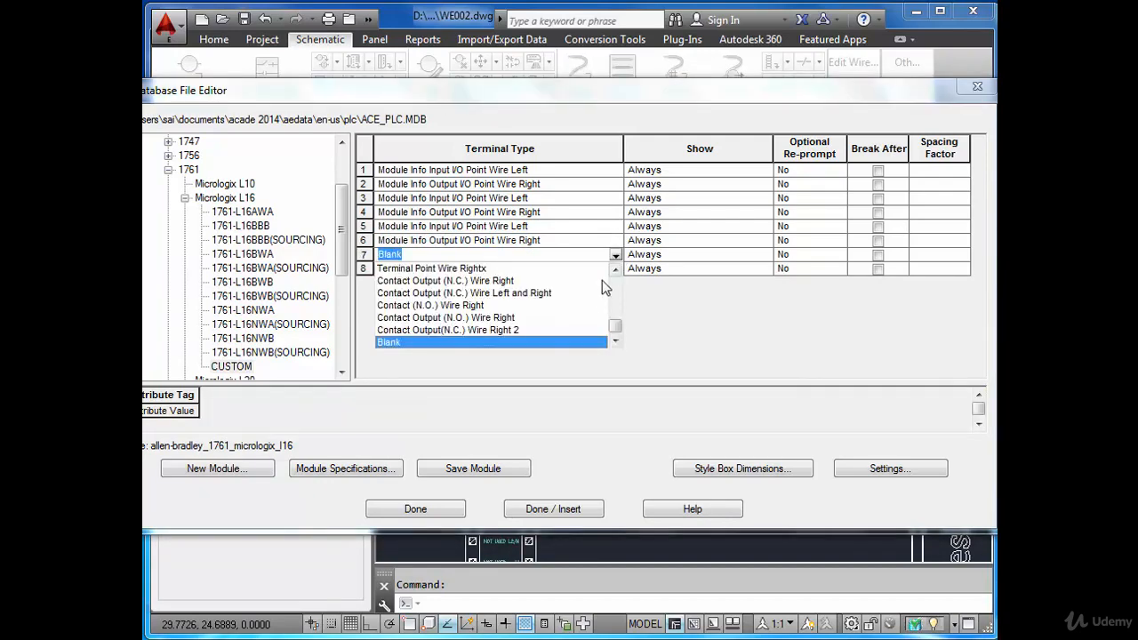
pyautogui.moveTo(612, 327); pyautogui.dragTo(615, 277)
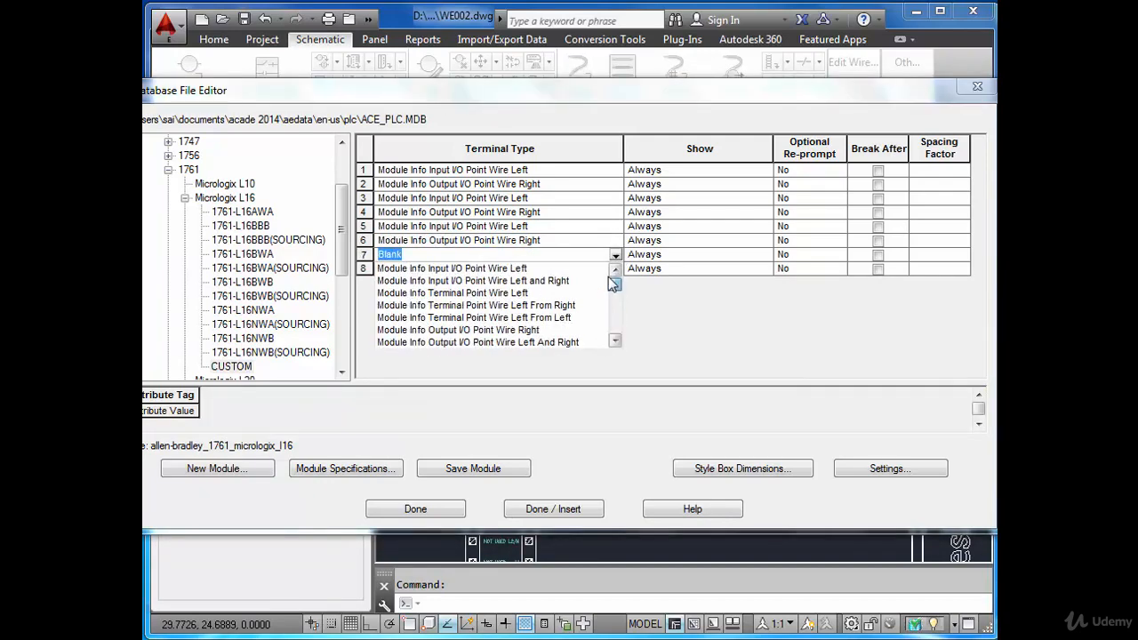
pyautogui.click(534, 269)
pyautogui.click(616, 269)
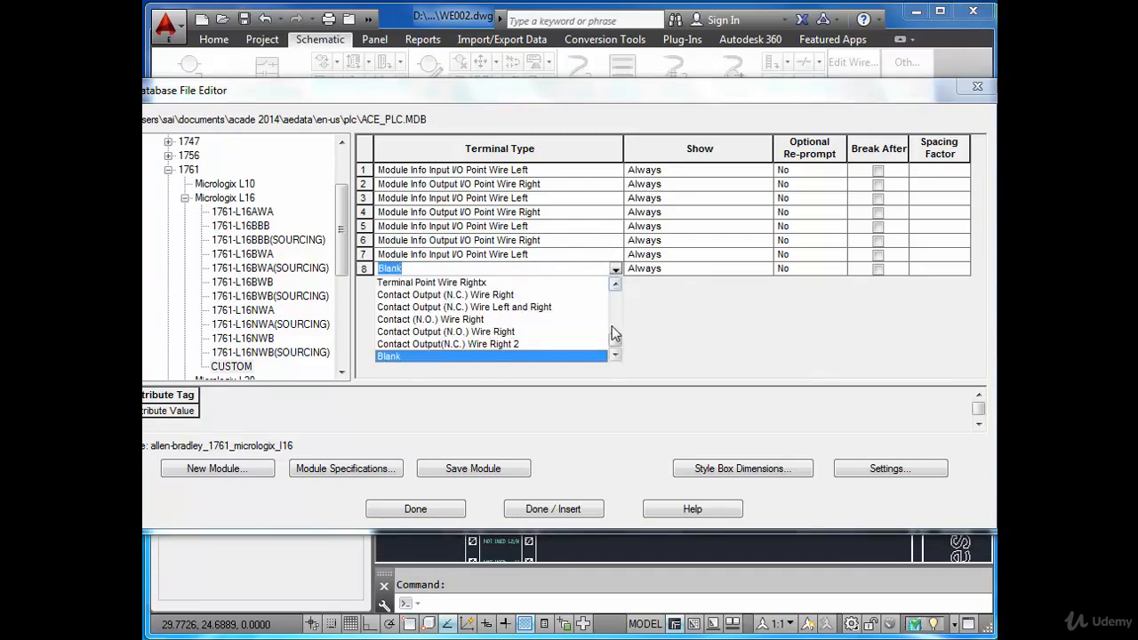
pyautogui.moveTo(615, 347); pyautogui.dragTo(617, 300)
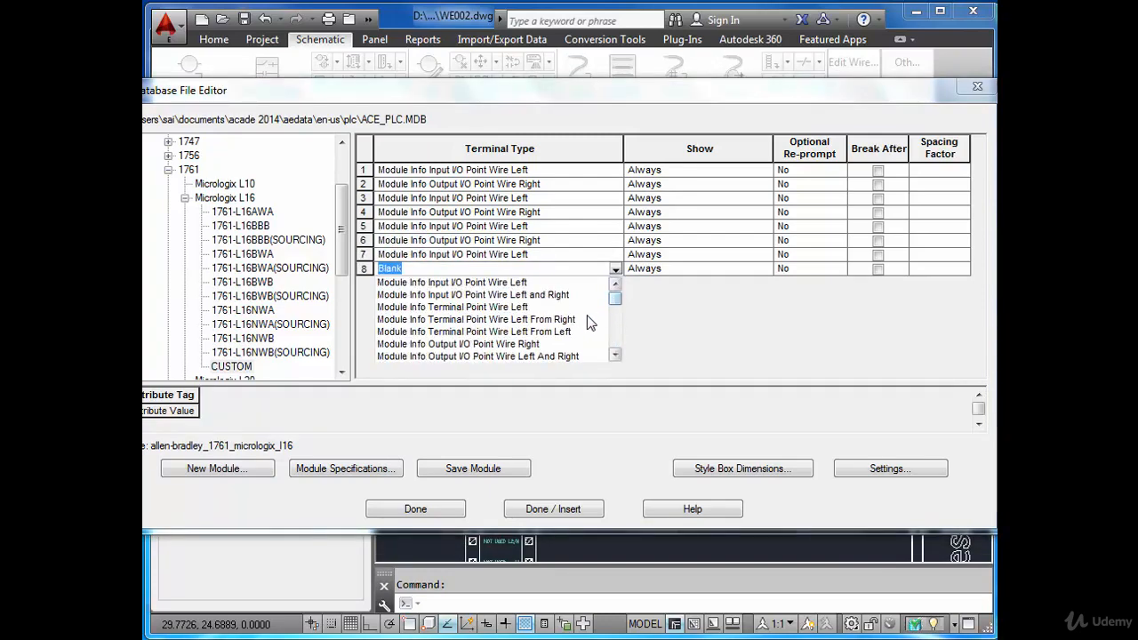
pyautogui.click(525, 345)
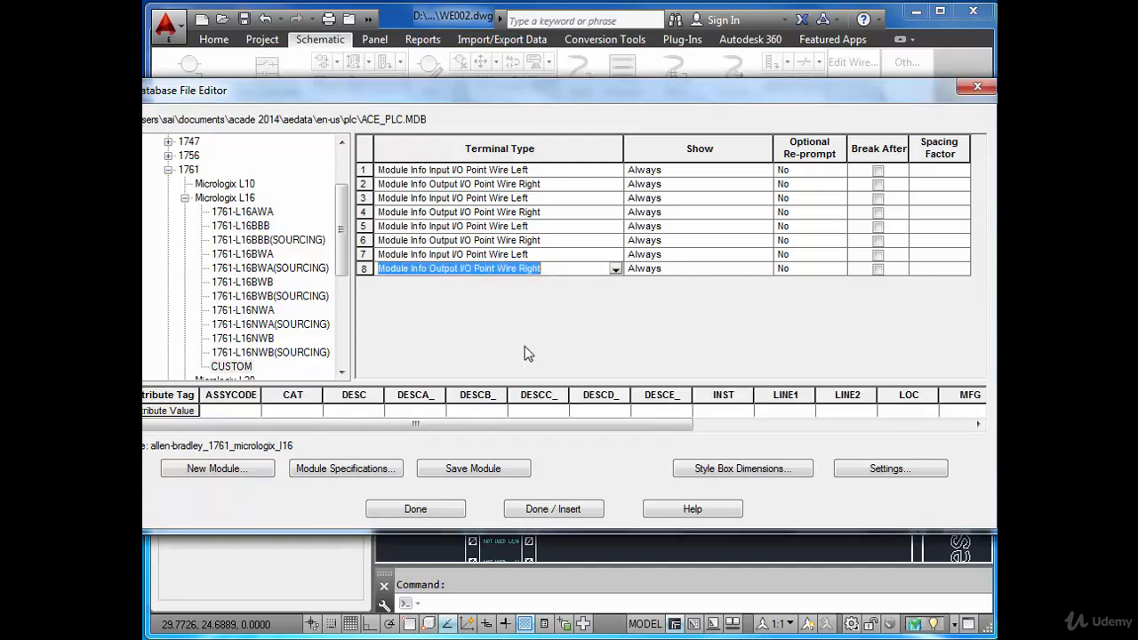
# - Review the Show options of the first terminal and the attribute value fields, including DESCA_
pyautogui.click(736, 171)
pyautogui.click(764, 172)
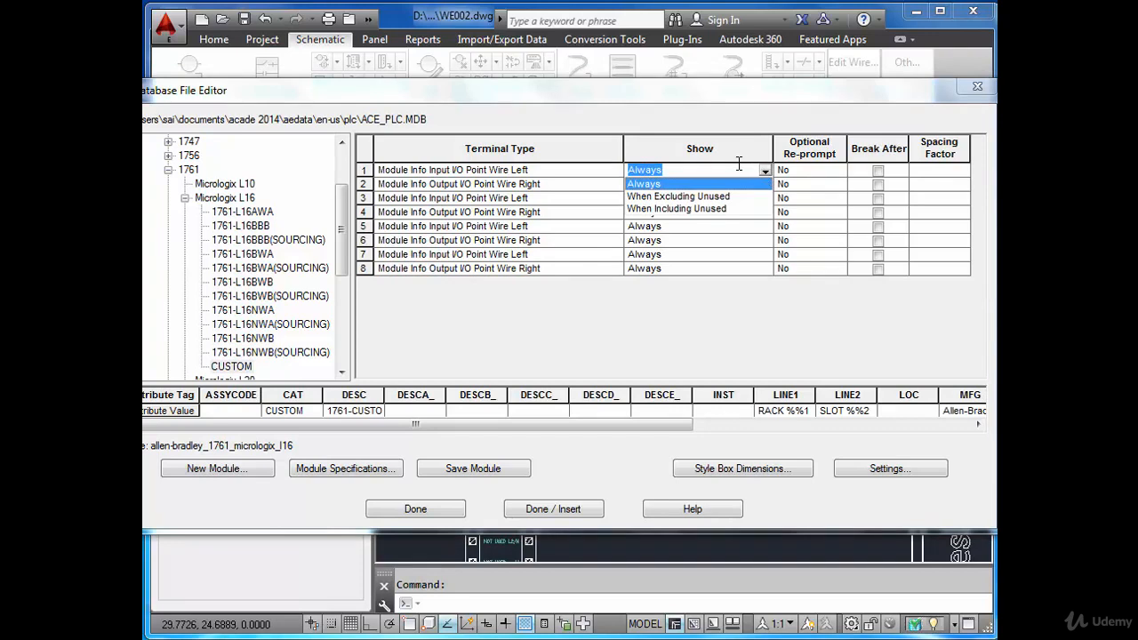
pyautogui.click(803, 101)
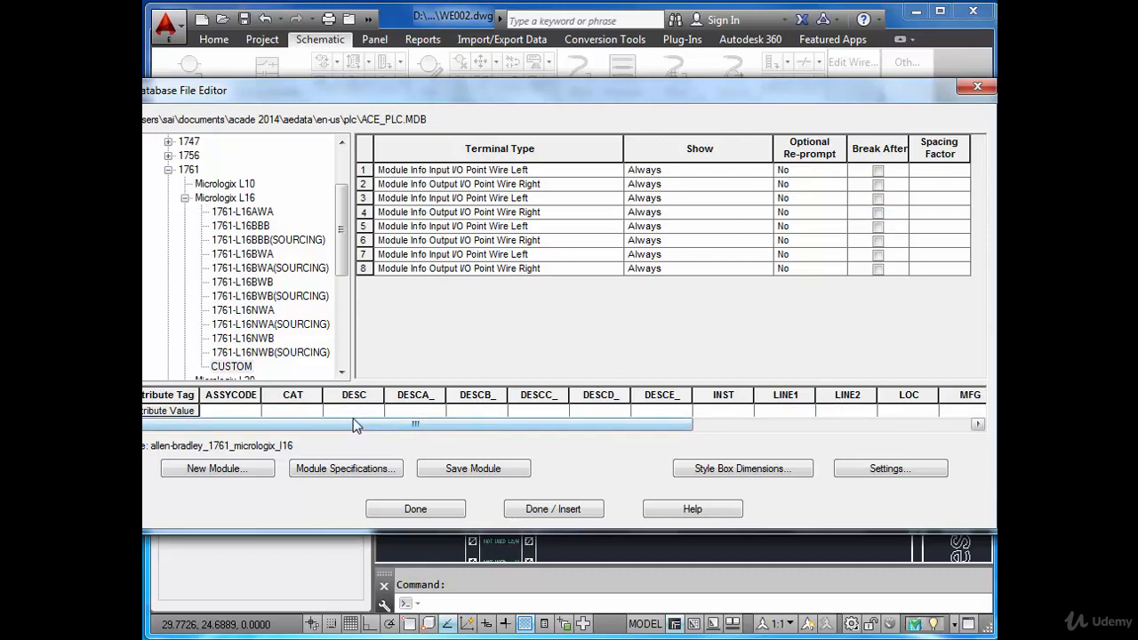
pyautogui.click(414, 413)
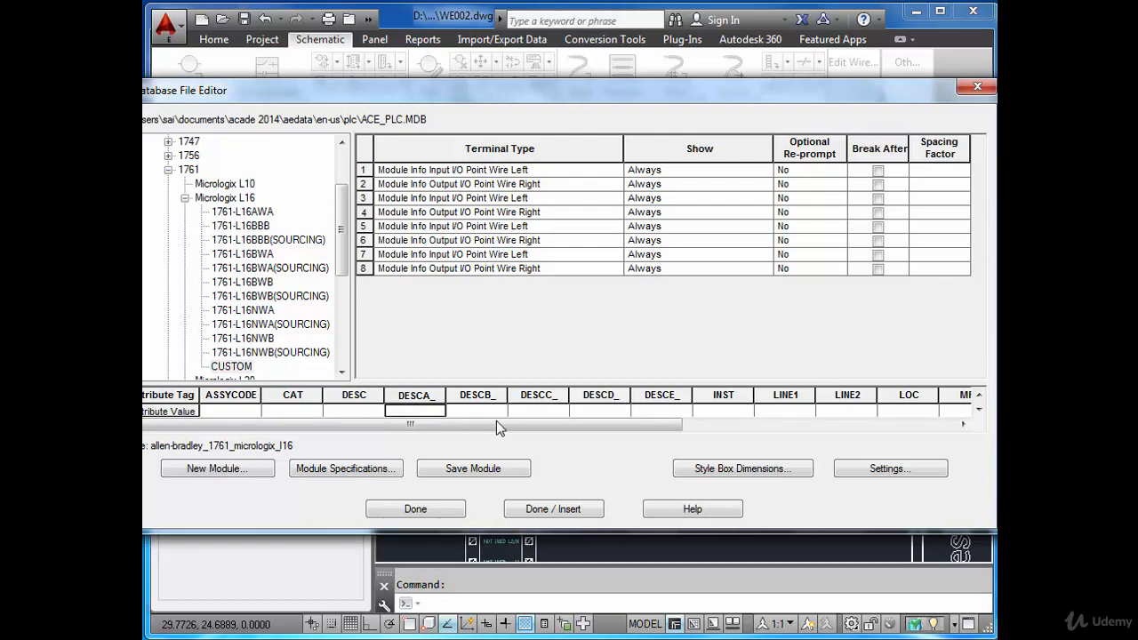
# - Finish editing with insertion, save the modified CUSTOM module, and accept it as a vertical module in graphics style 1 at scale 1.0000
pyautogui.click(550, 510)
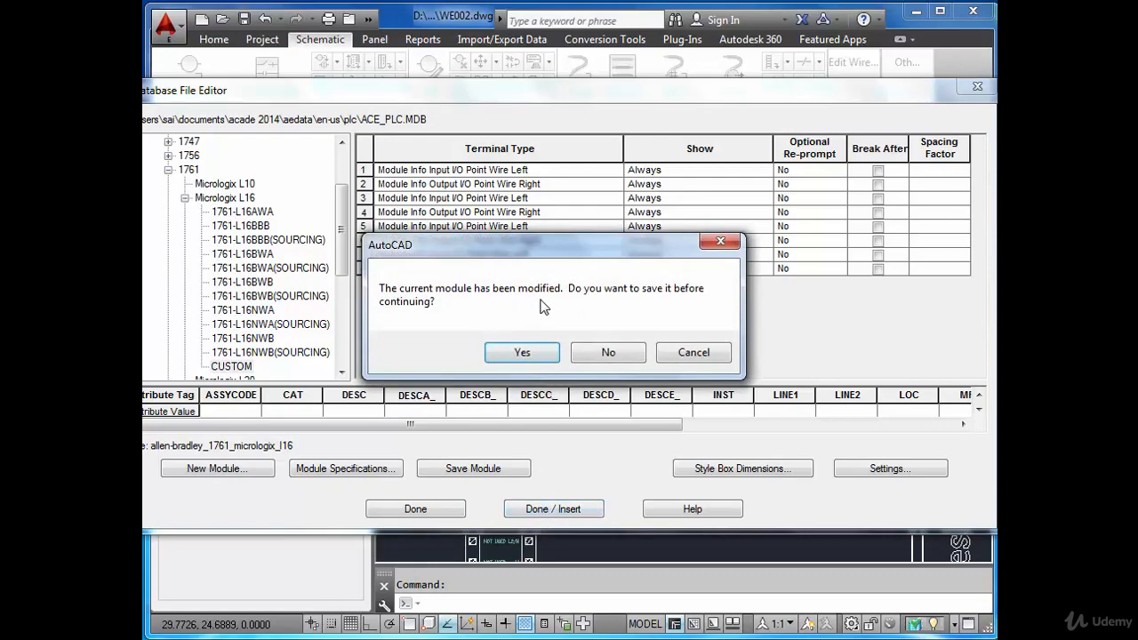
pyautogui.click(524, 354)
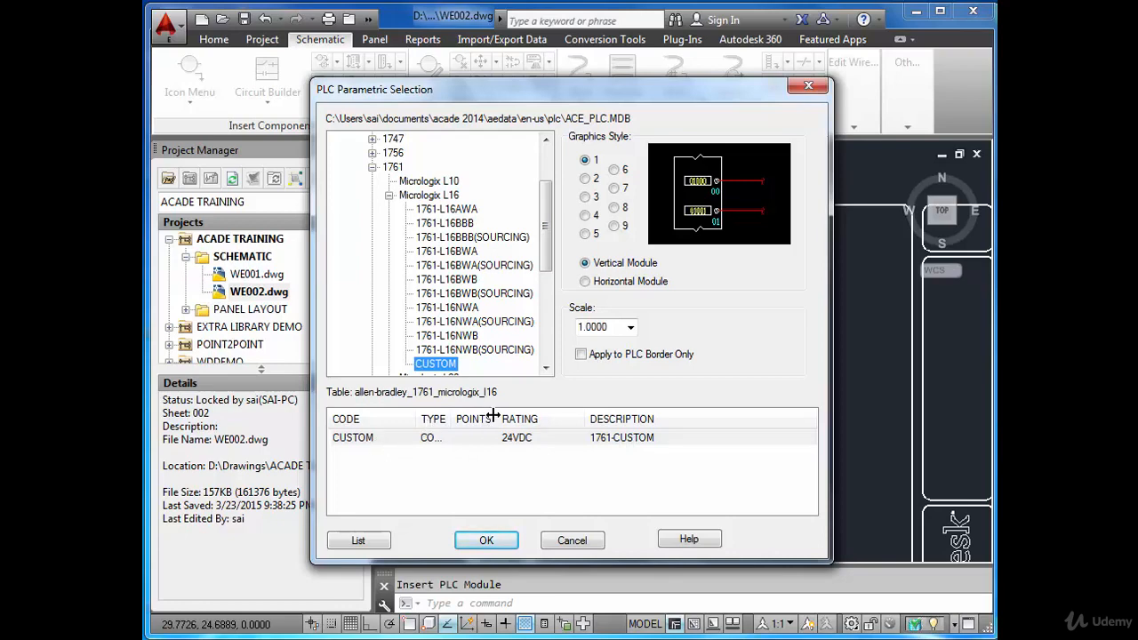
pyautogui.moveTo(493, 418); pyautogui.dragTo(559, 421)
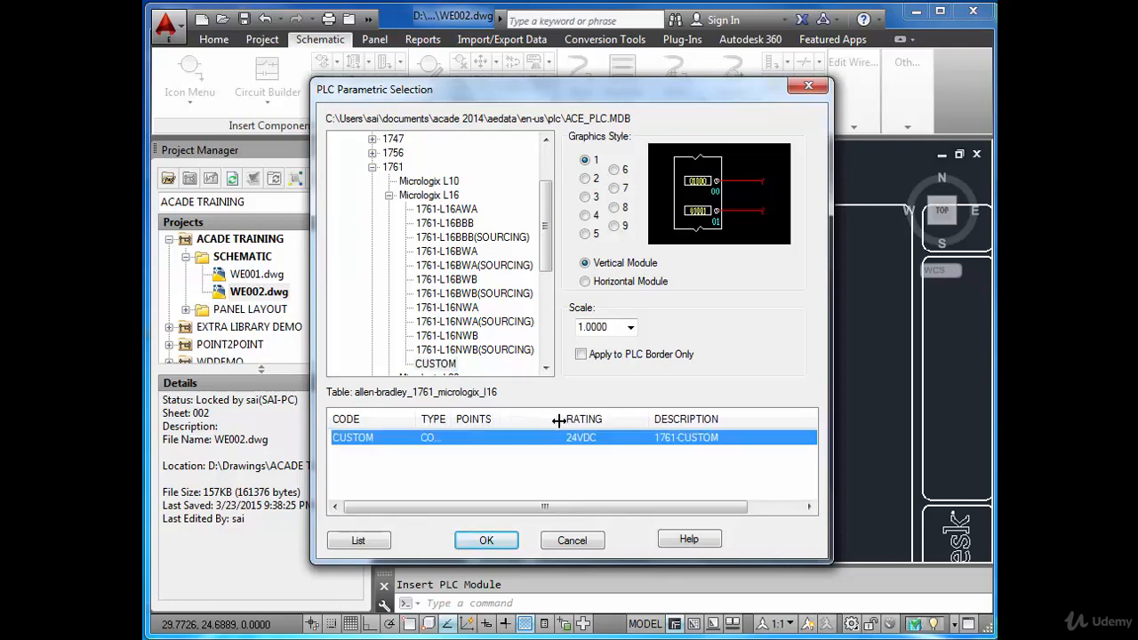
pyautogui.click(486, 540)
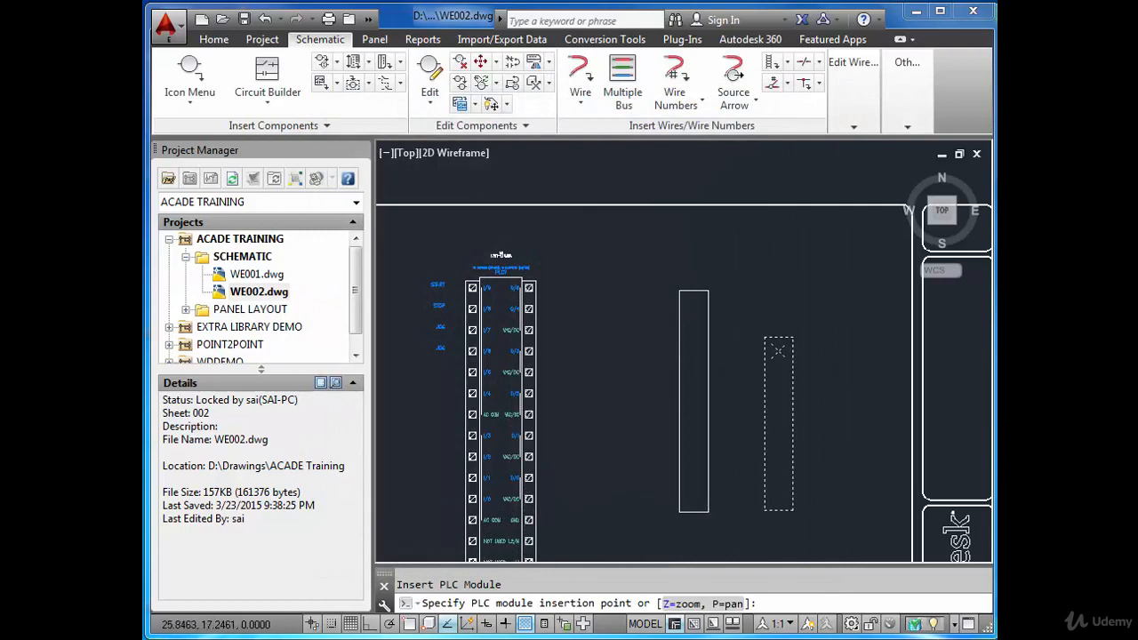
# - Place the CUSTOM module beside the empty module outline with 1.0 spacing, all I/O points inserted and beginning address I:/00
pyautogui.click(787, 349)
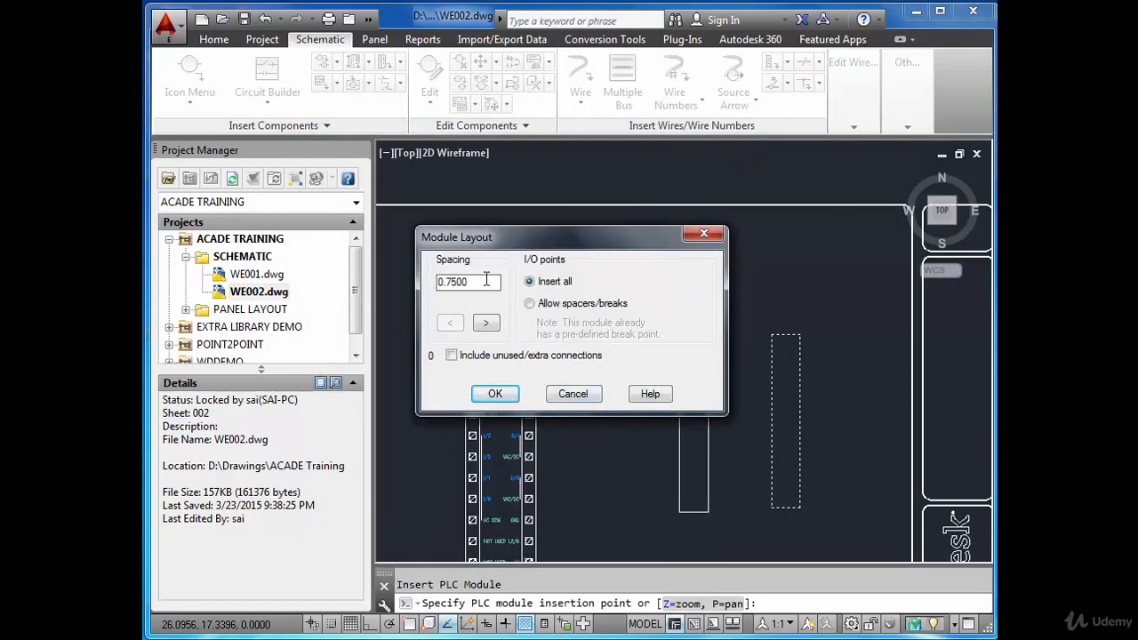
pyautogui.write('1.0')
pyautogui.click(491, 393)
pyautogui.click(495, 393)
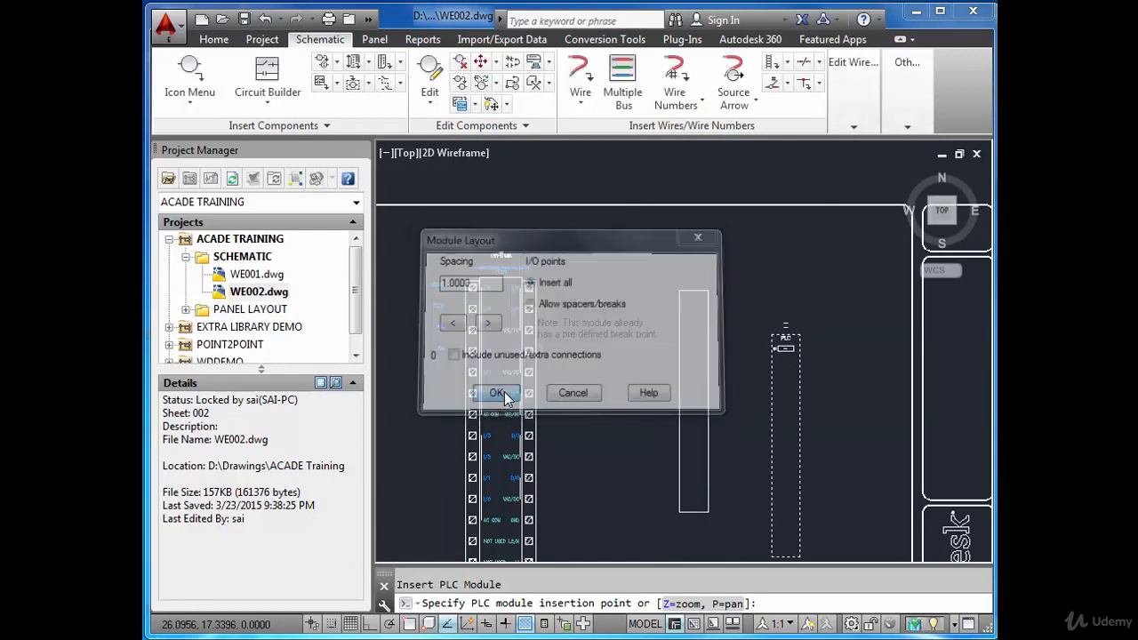
pyautogui.click(587, 332)
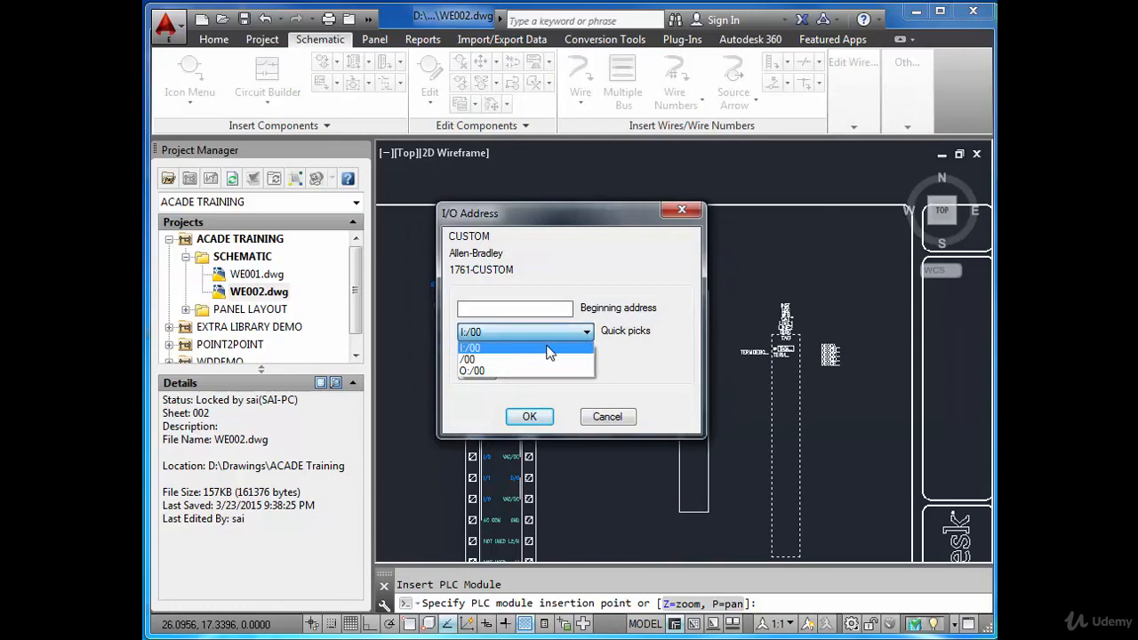
pyautogui.click(551, 348)
pyautogui.click(531, 417)
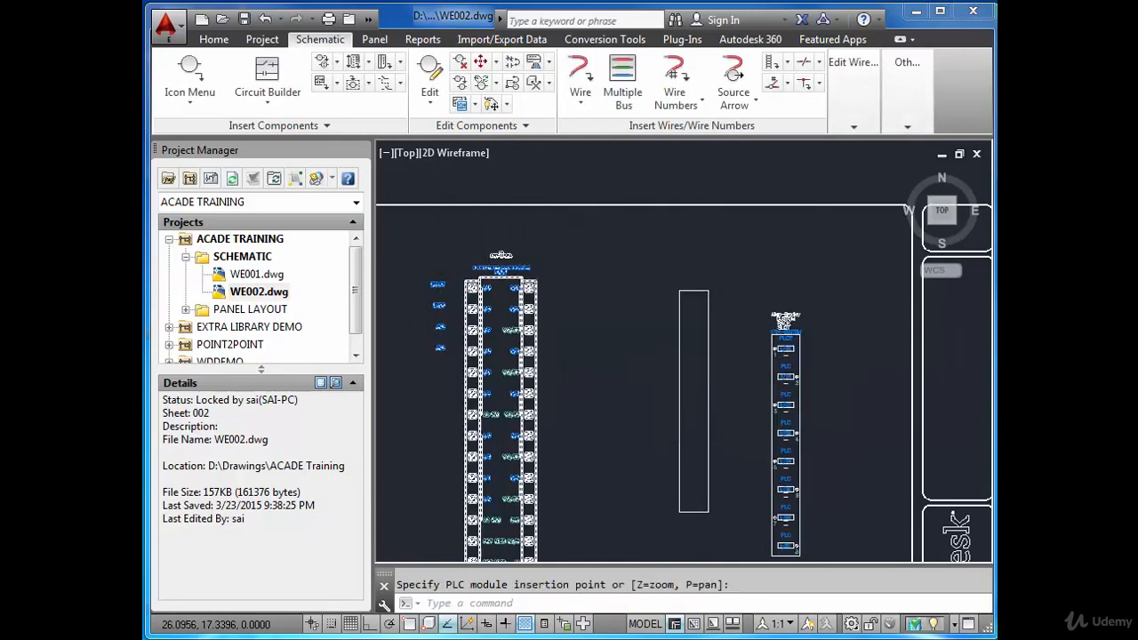
# - Examine the inserted CUSTOM module's header, addresses and alternating terminals, comparing it with the empty outline and the 1761-L16AWA module
pyautogui.scroll(3, 834, 426)
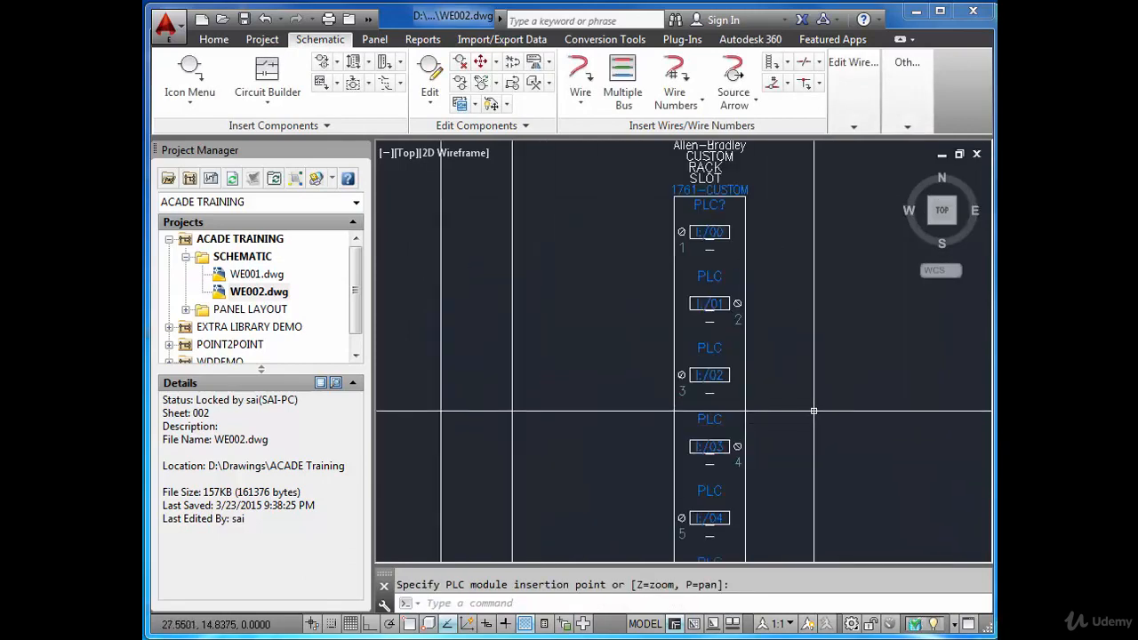
pyautogui.scroll(-2, 812, 409)
pyautogui.scroll(2, 747, 311)
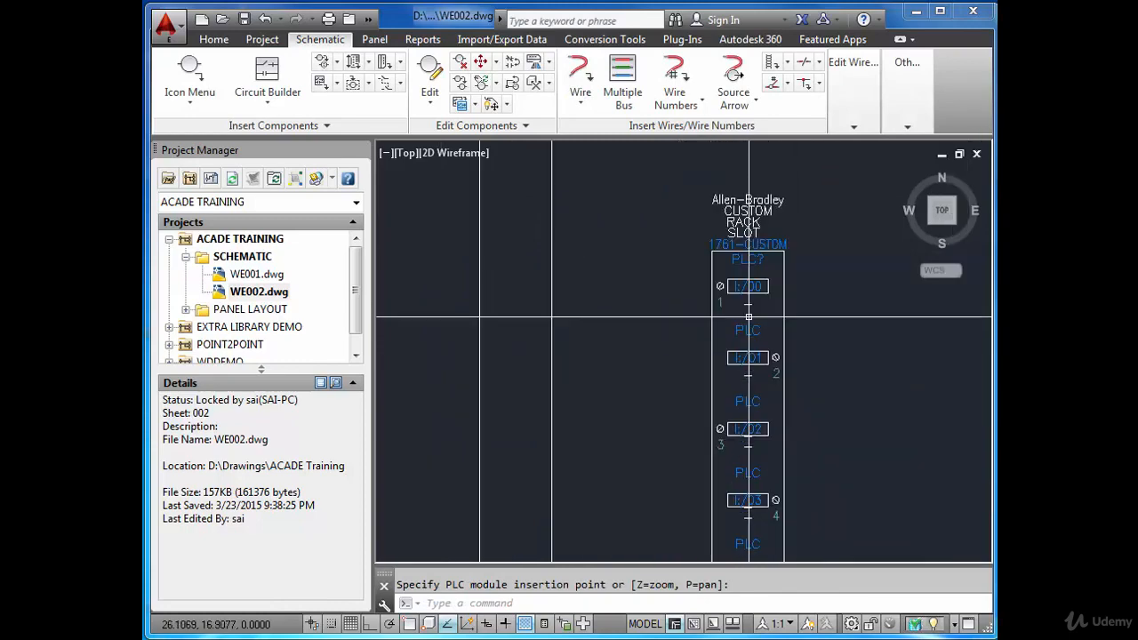
pyautogui.scroll(1, 745, 301)
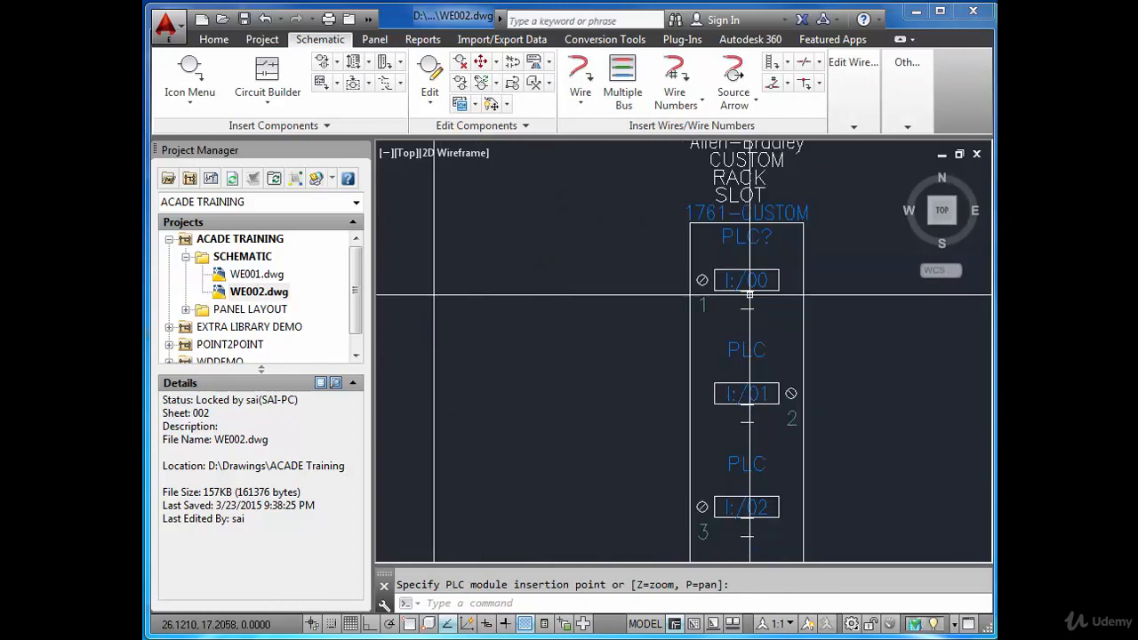
pyautogui.scroll(-4, 748, 295)
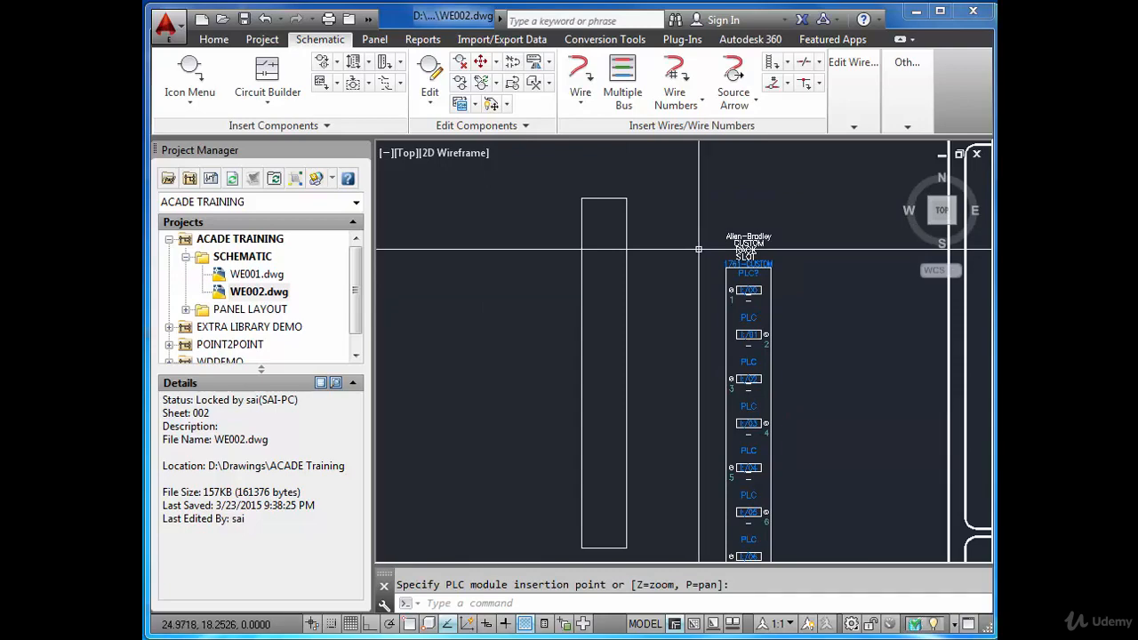
pyautogui.scroll(-2, 587, 203)
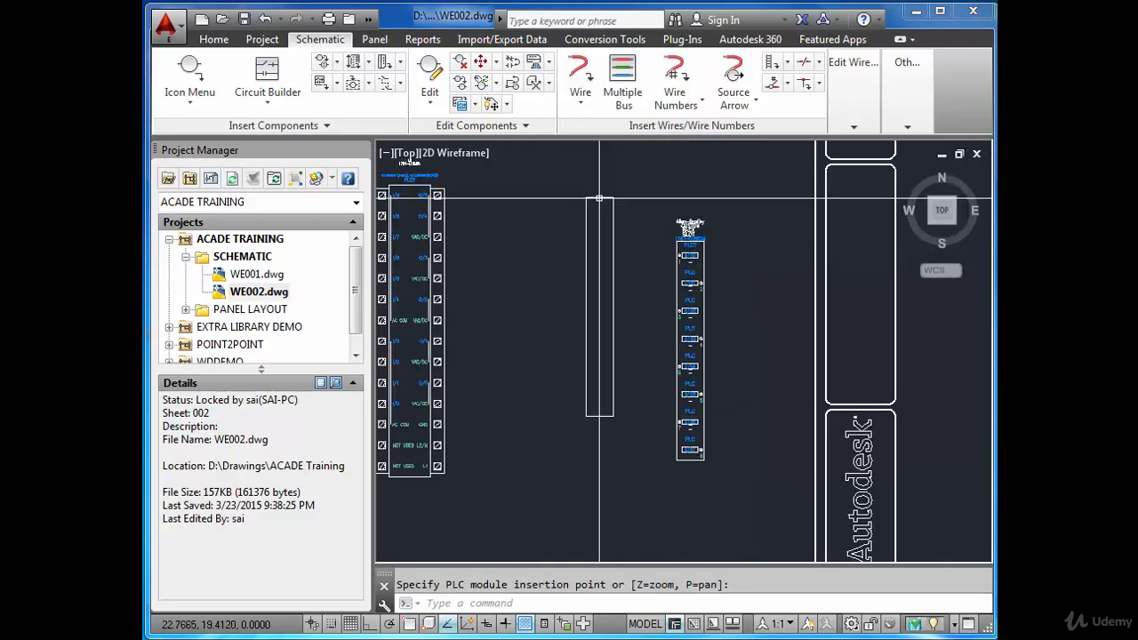
pyautogui.scroll(4, 725, 201)
pyautogui.scroll(2, 737, 201)
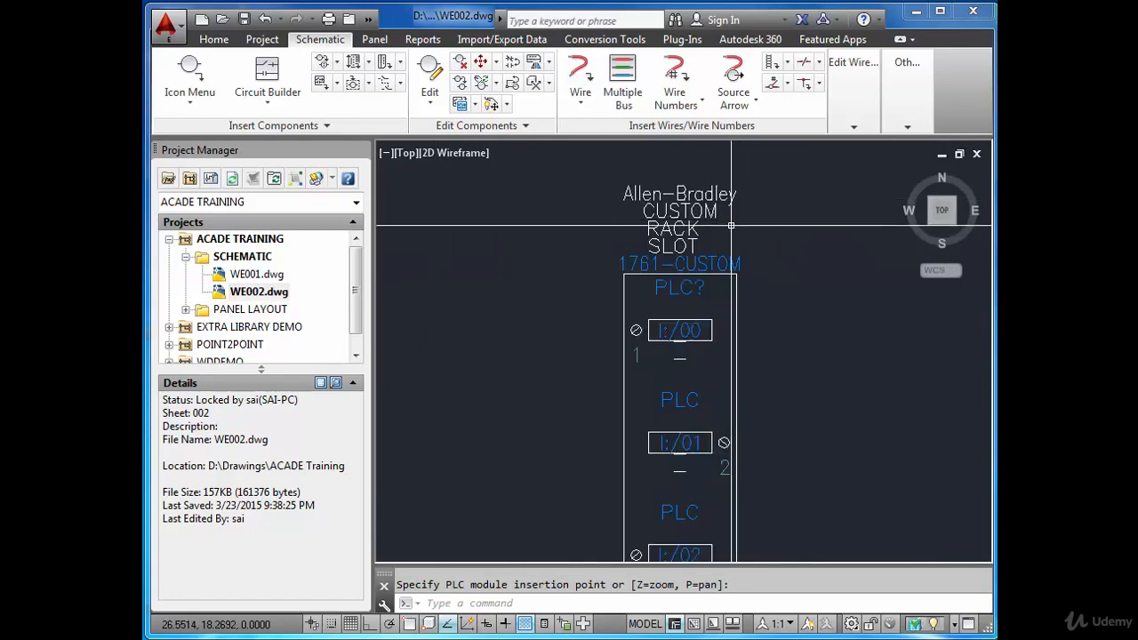
pyautogui.scroll(-3, 707, 267)
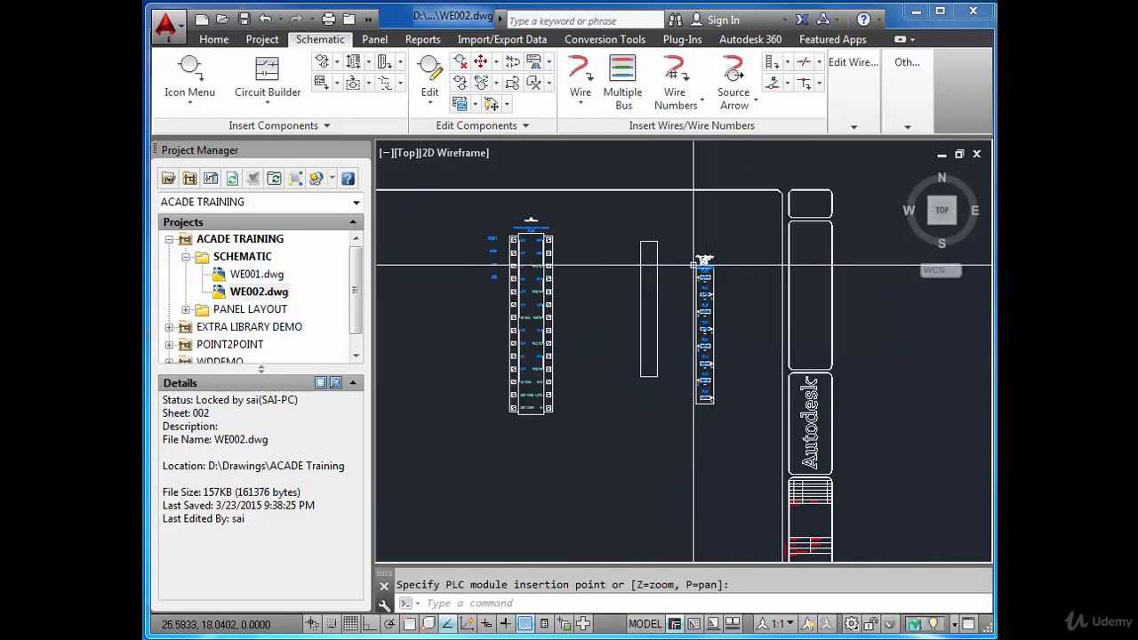
pyautogui.scroll(5, 548, 219)
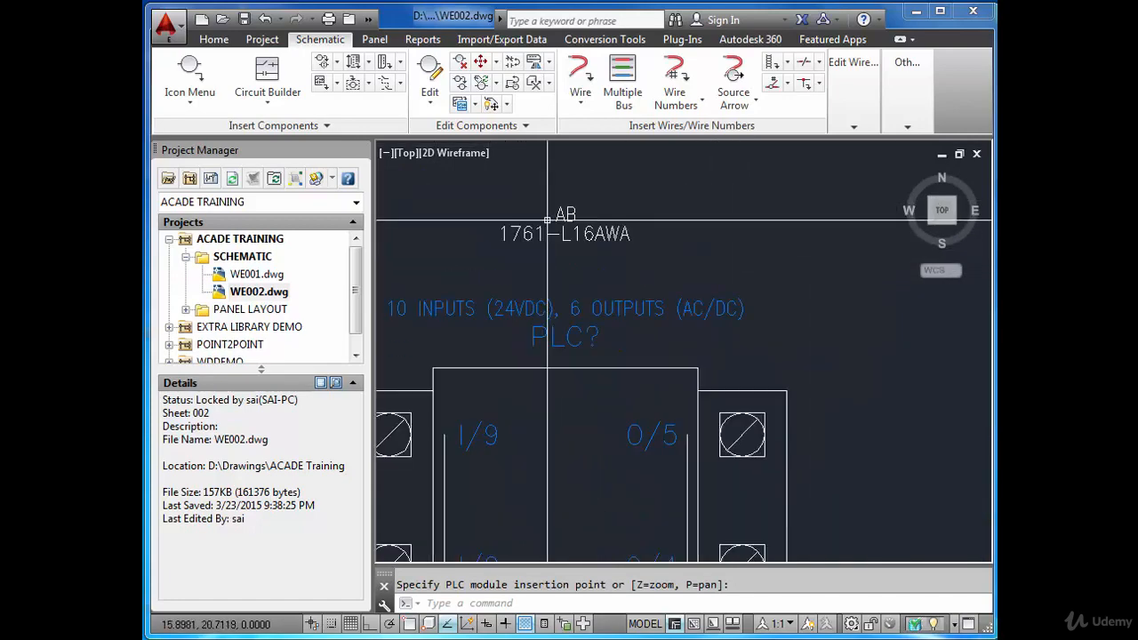
pyautogui.scroll(-5, 800, 312)
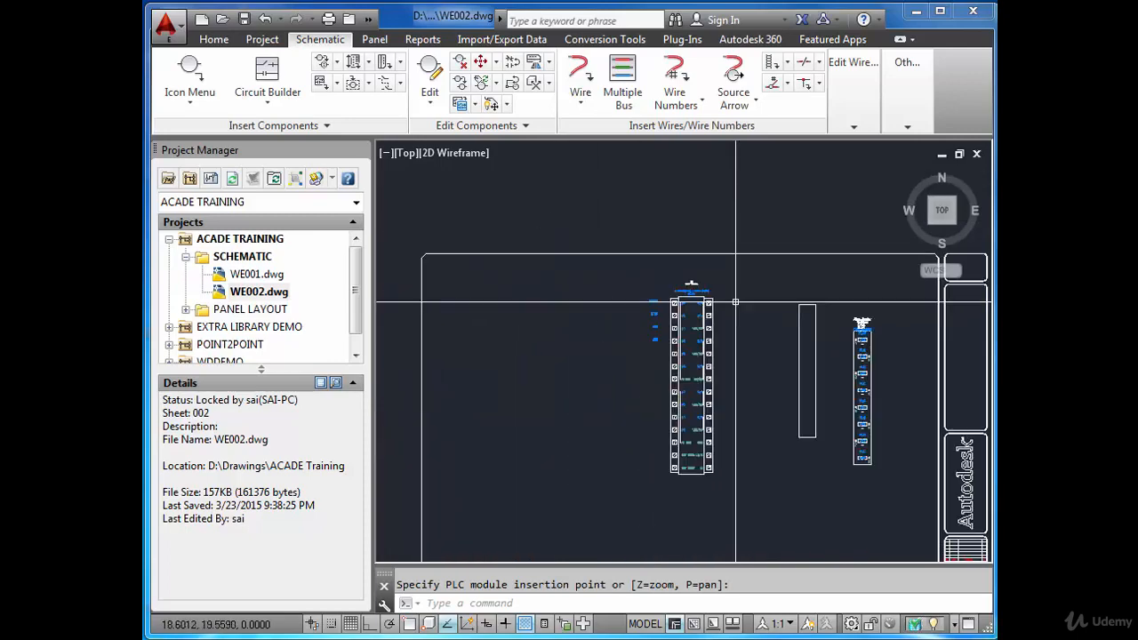
pyautogui.scroll(3, 880, 336)
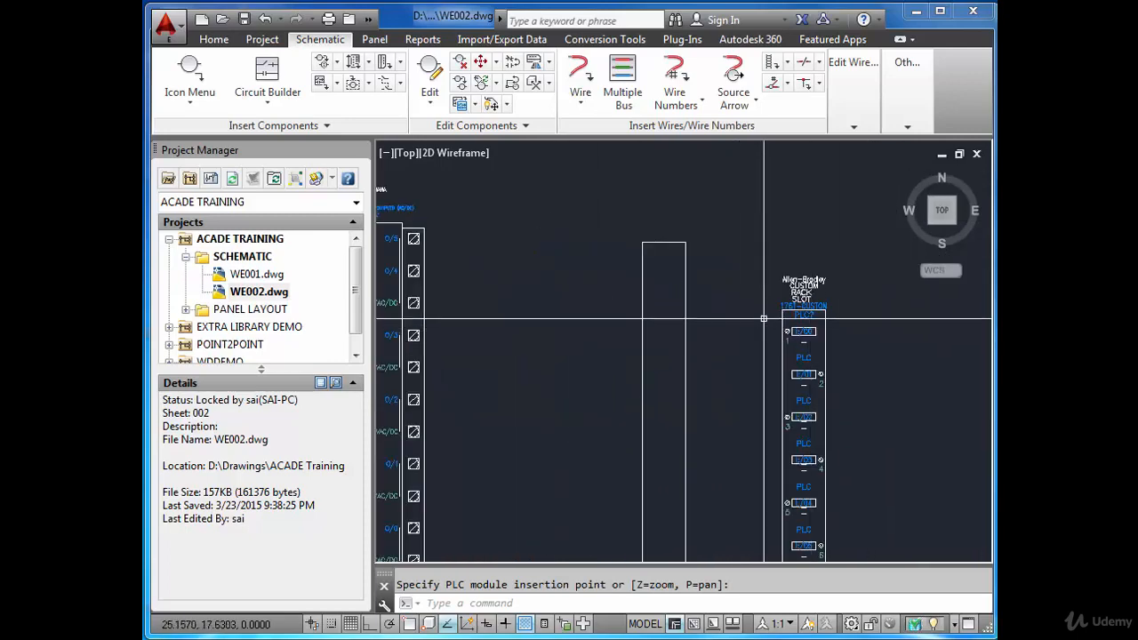
# - Examine the CUSTOM module's header and its first terminals up close, and compare the module with the empty outline beside it
pyautogui.scroll(-3, 760, 310)
pyautogui.scroll(3, 794, 341)
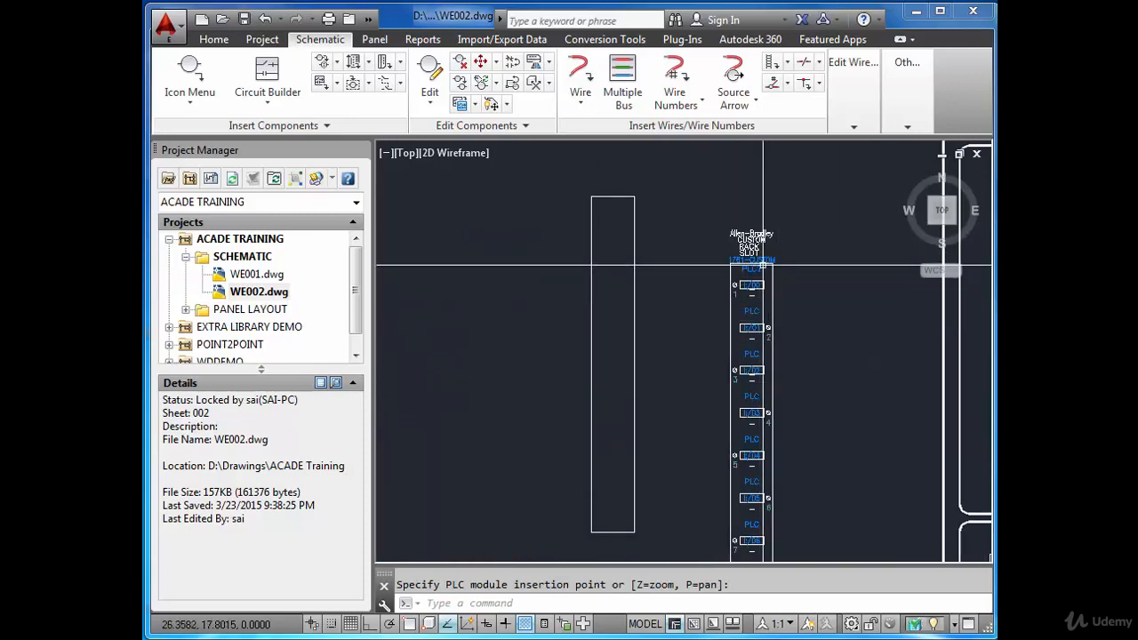
pyautogui.scroll(4, 756, 263)
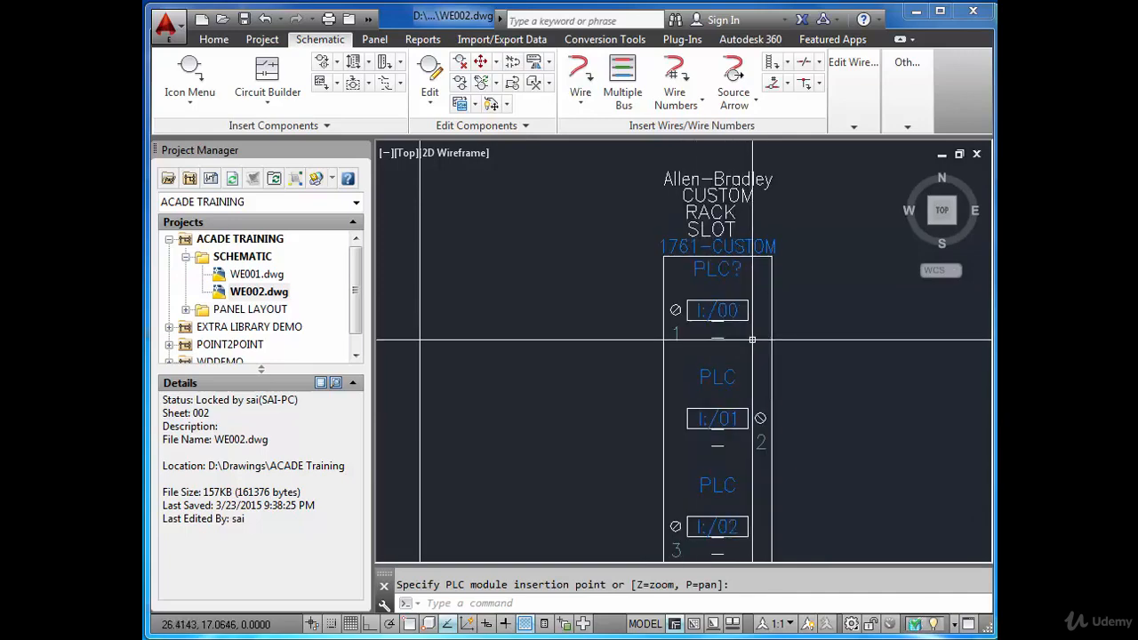
pyautogui.scroll(2, 719, 339)
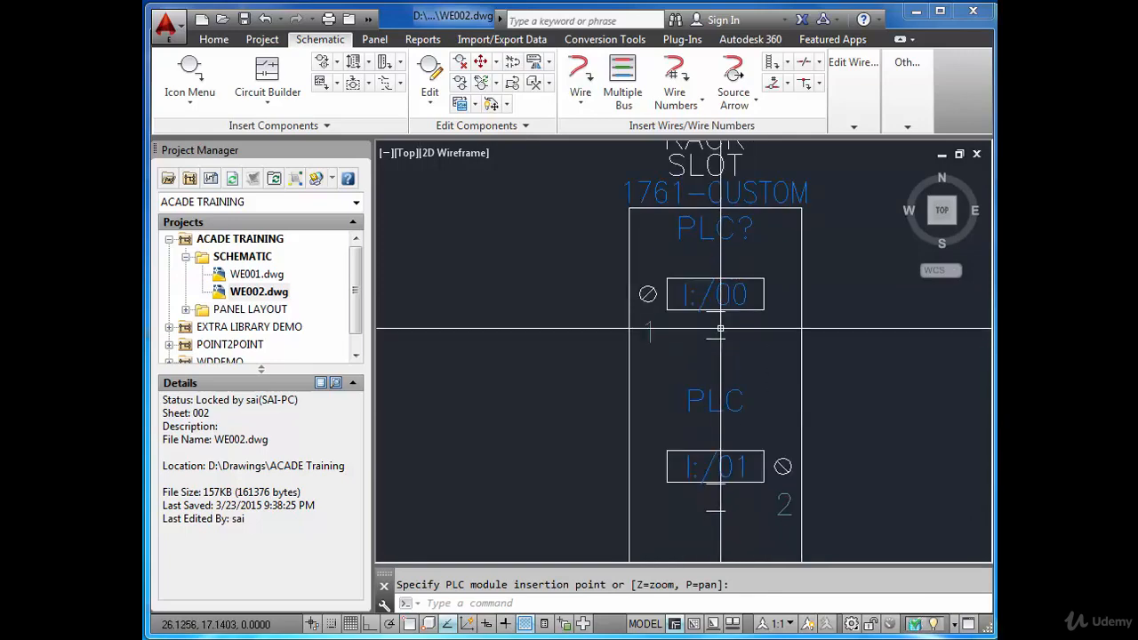
pyautogui.scroll(-2, 718, 326)
pyautogui.scroll(-6, 743, 326)
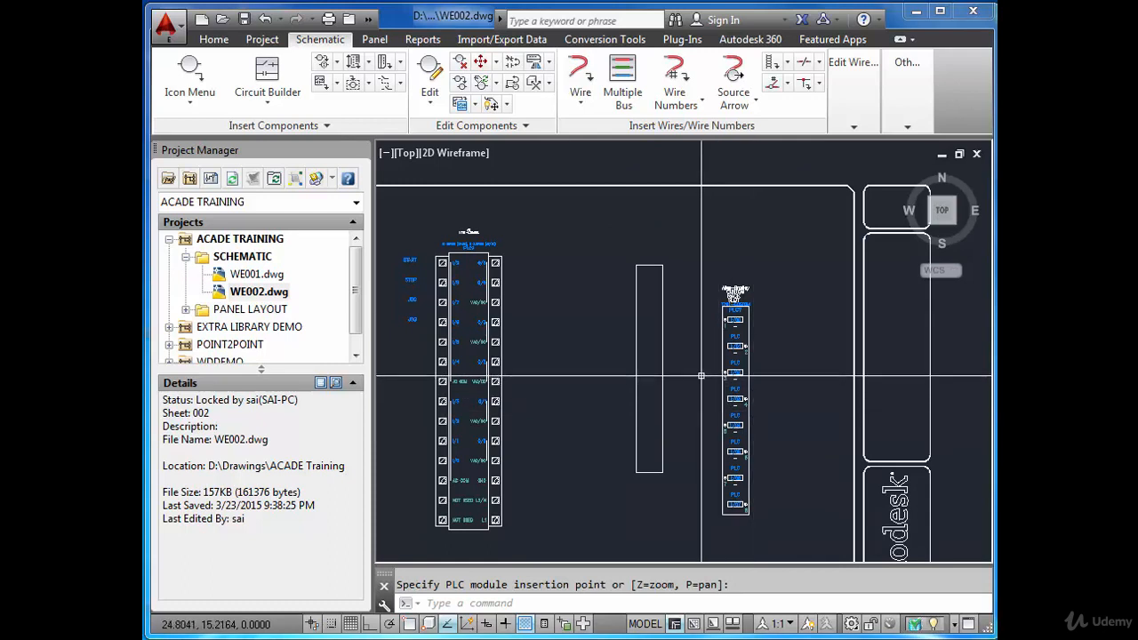
# - Erase the 1761-L16AWA module, the empty outline and the CUSTOM module from the drawing
pyautogui.hotkey('ctrl', 'z')
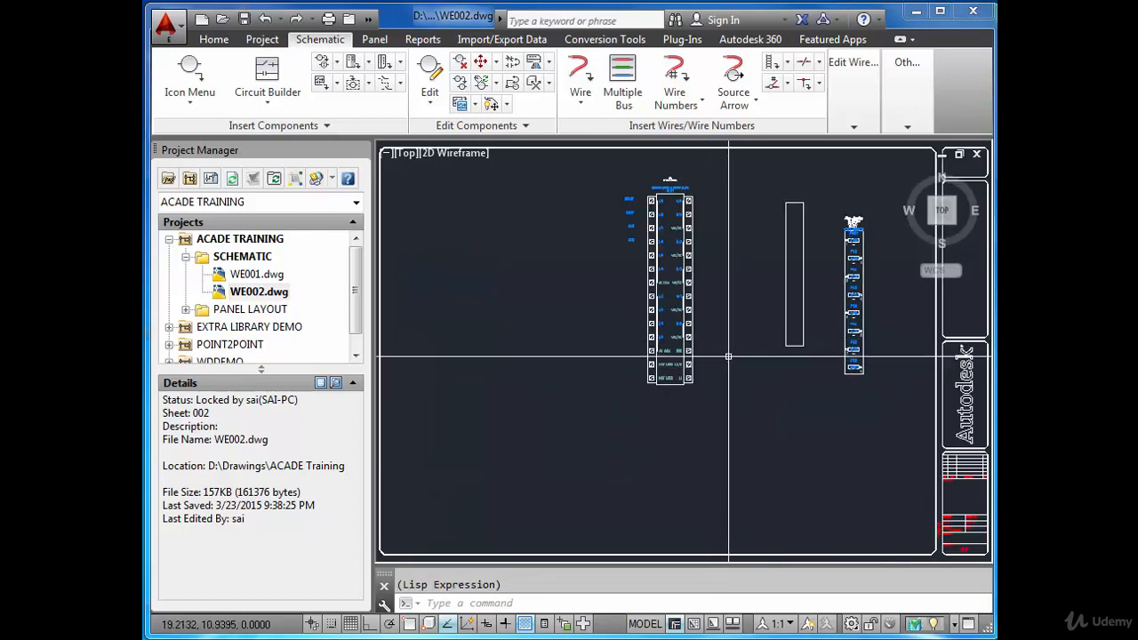
pyautogui.click(877, 410)
pyautogui.click(582, 179)
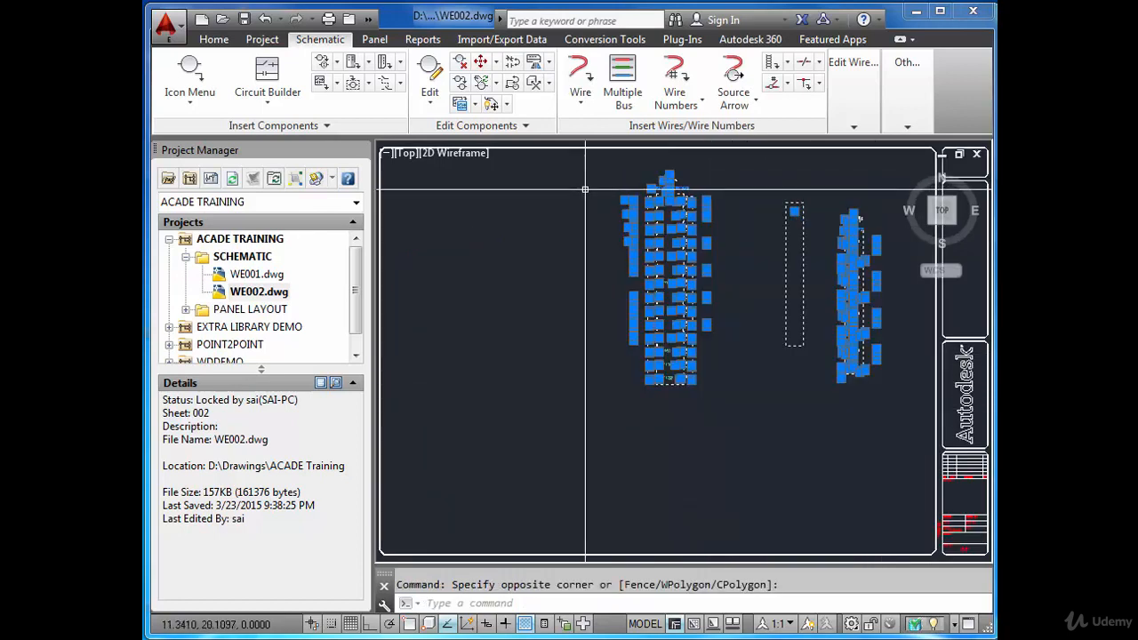
pyautogui.press('Delete')
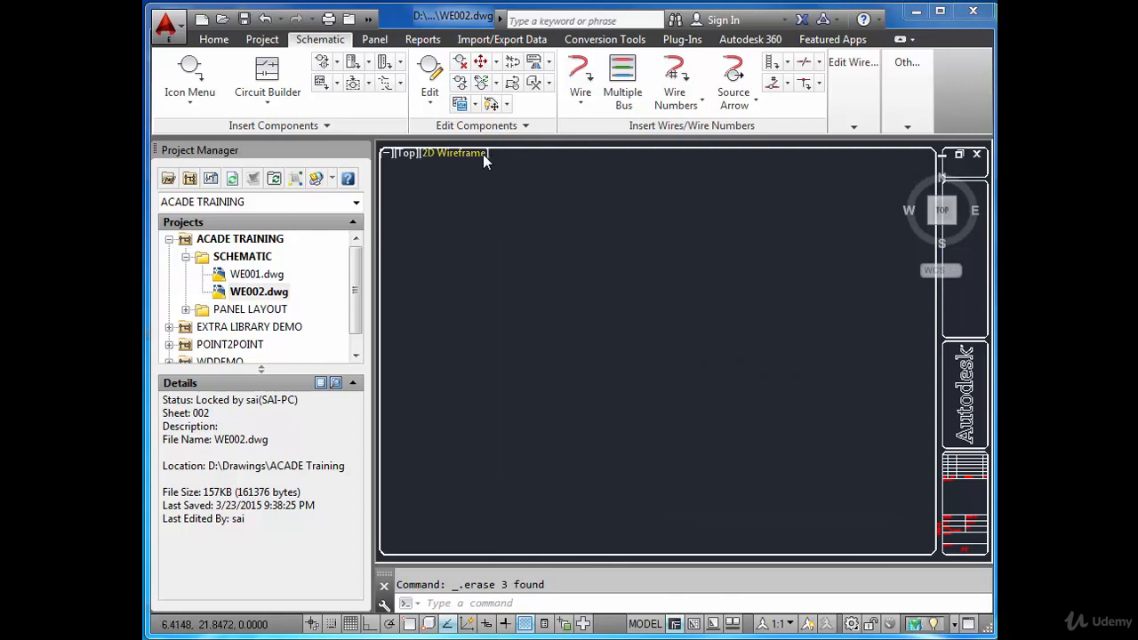
# - Choose the Allen-Bradley 1794-IB16 discrete input for parametric insertion as a vertical module in graphics style 1 at scale 1.0000
pyautogui.click(367, 61)
pyautogui.click(393, 91)
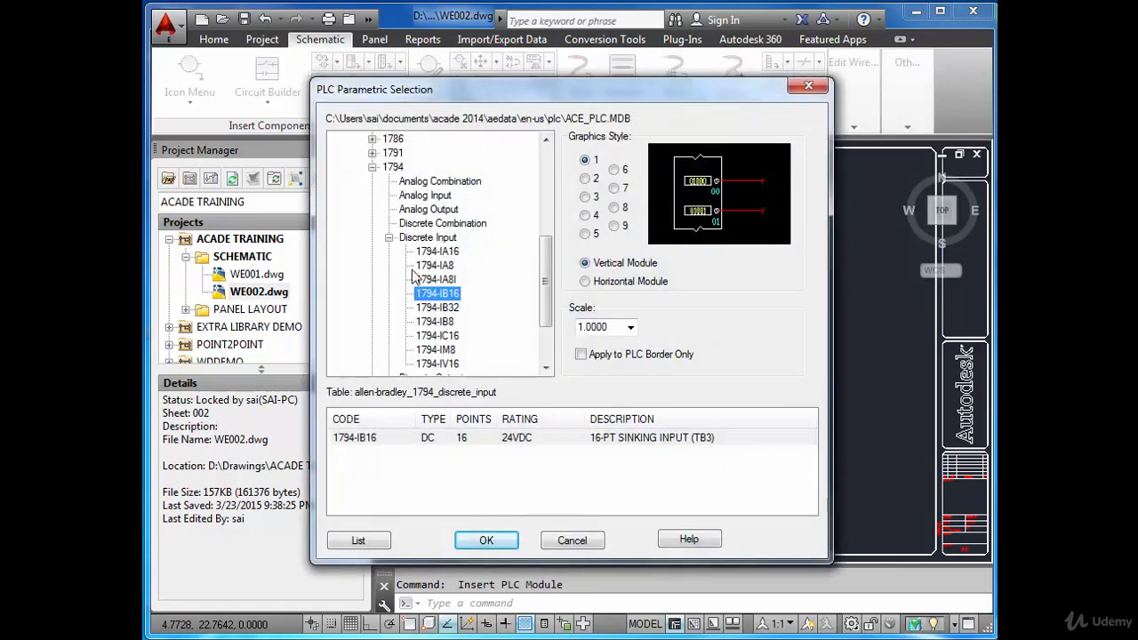
pyautogui.click(373, 167)
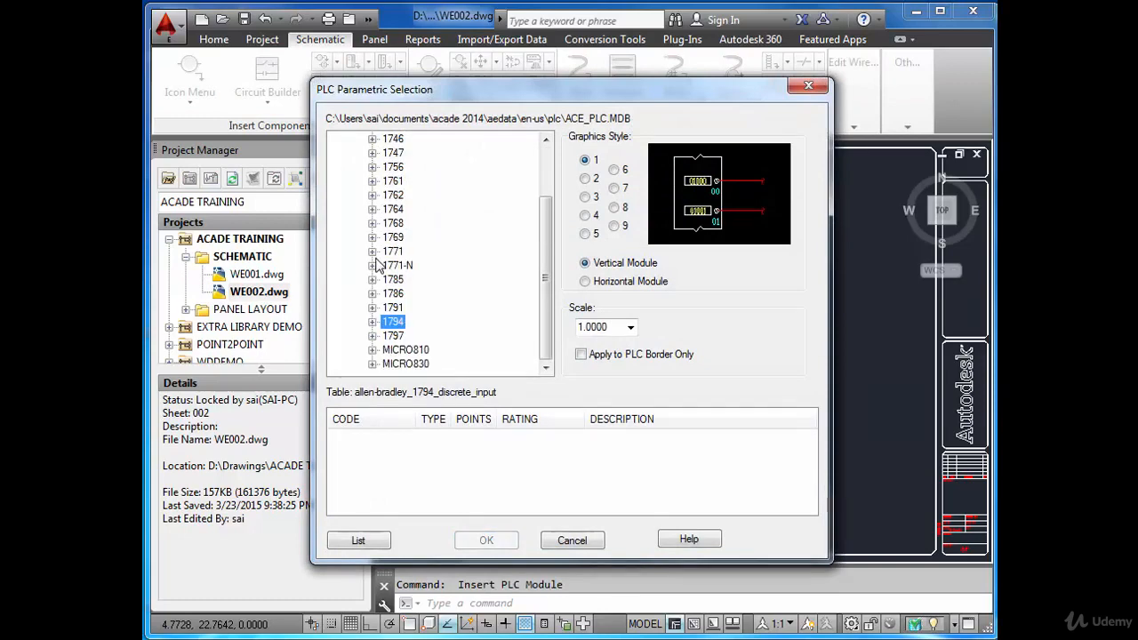
pyautogui.click(373, 322)
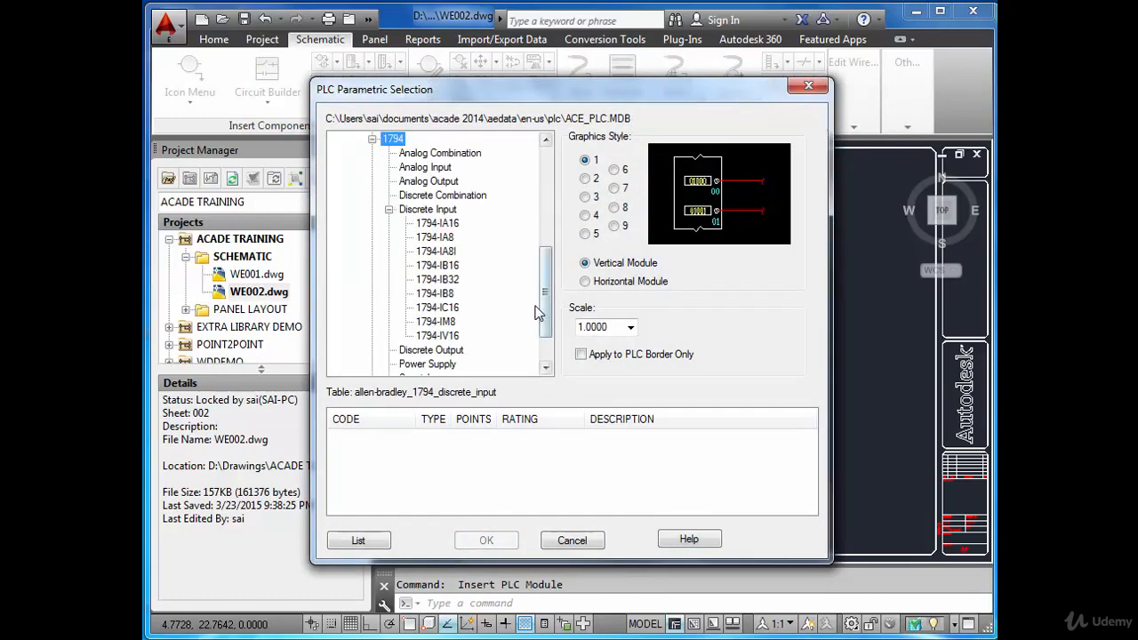
pyautogui.click(429, 267)
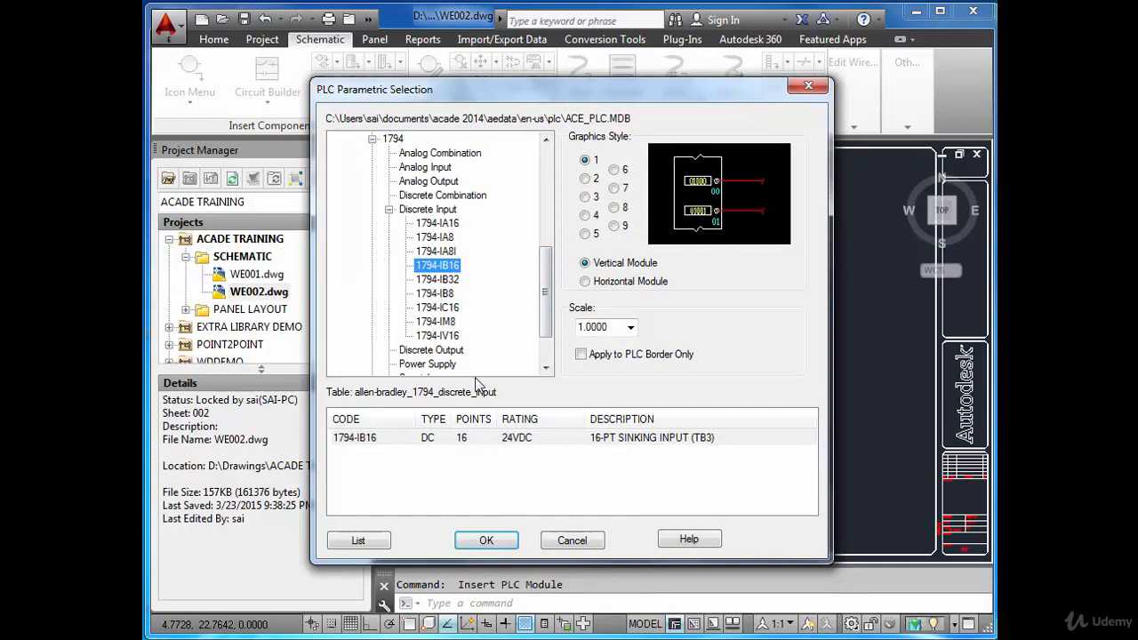
pyautogui.click(474, 540)
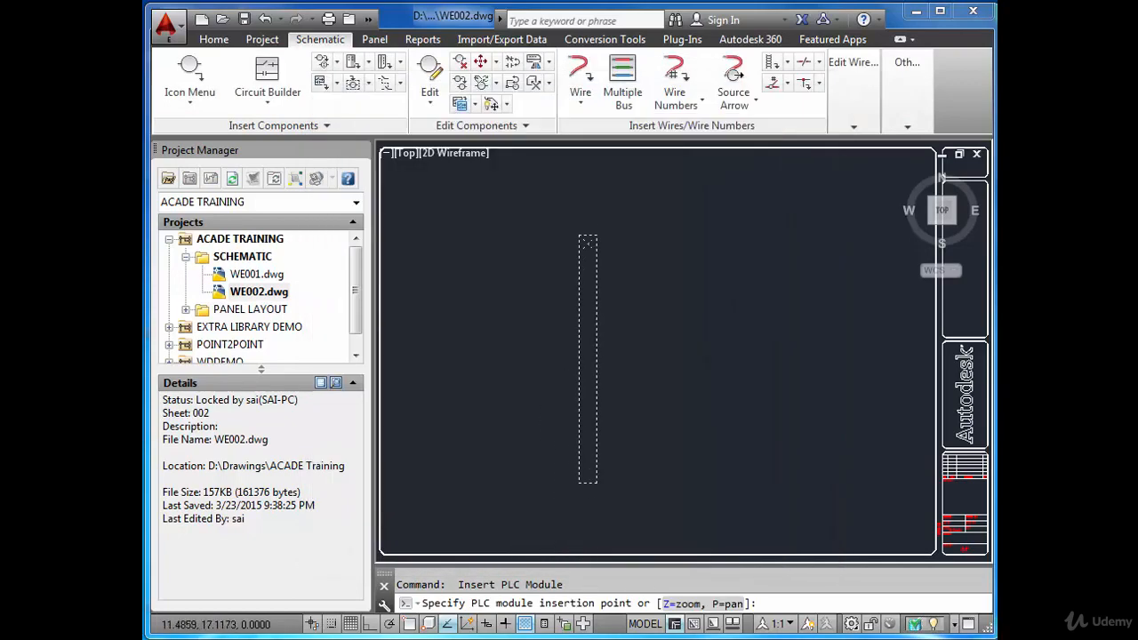
# - Place the 1794-IB16 module in the empty drawing with 1.0 spacing, all I/O points inserted and module number 001
pyautogui.click(553, 346)
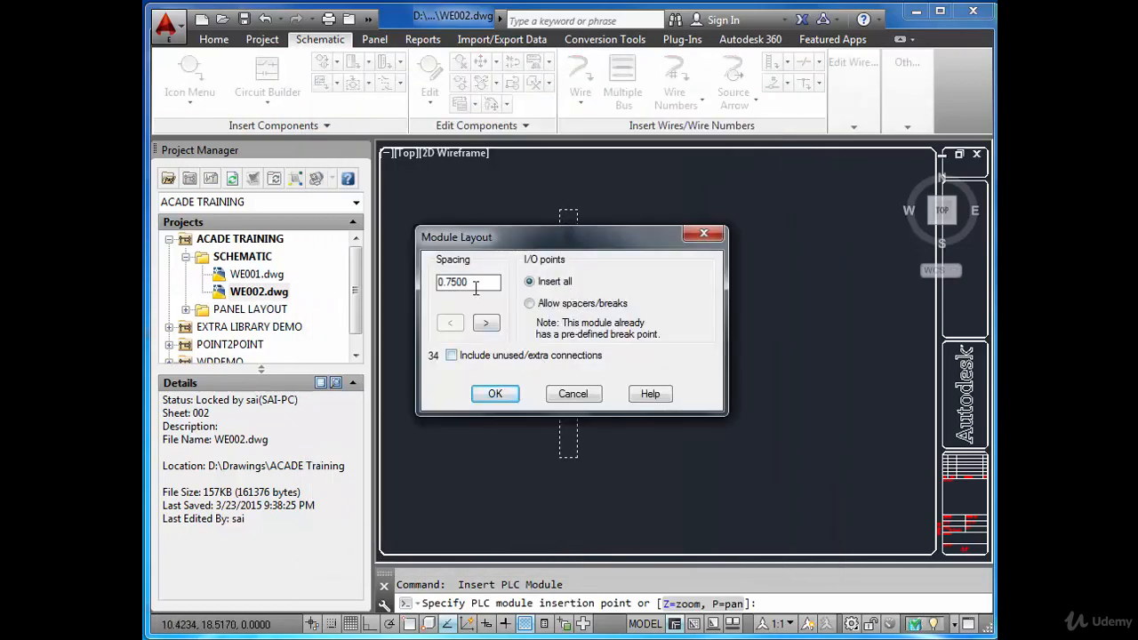
pyautogui.write('1')
pyautogui.press('Tab')
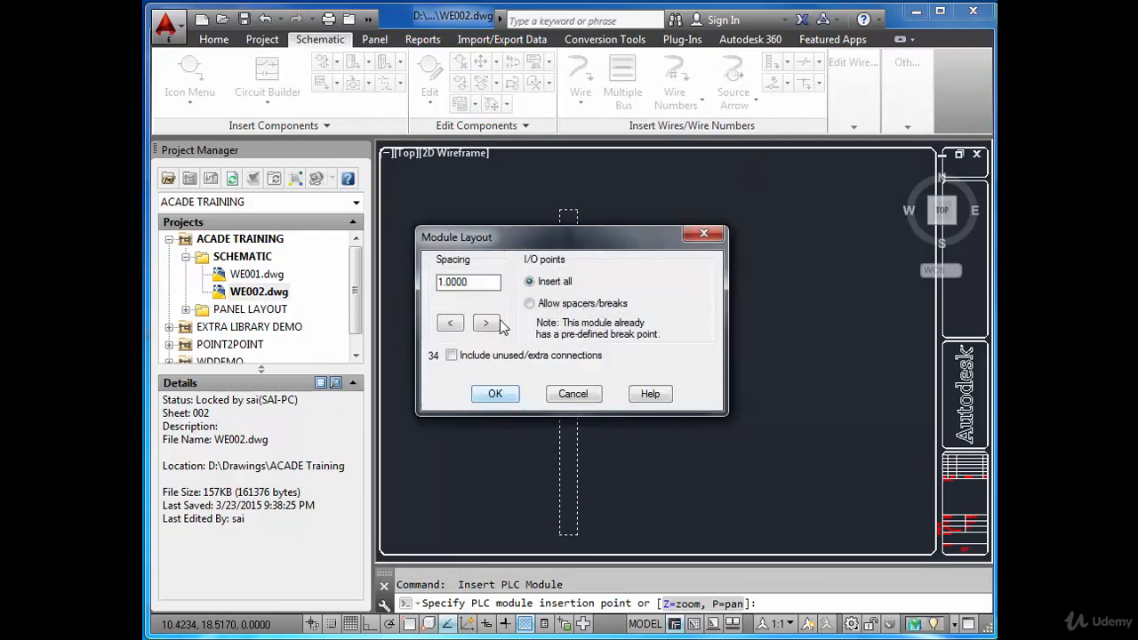
pyautogui.click(502, 400)
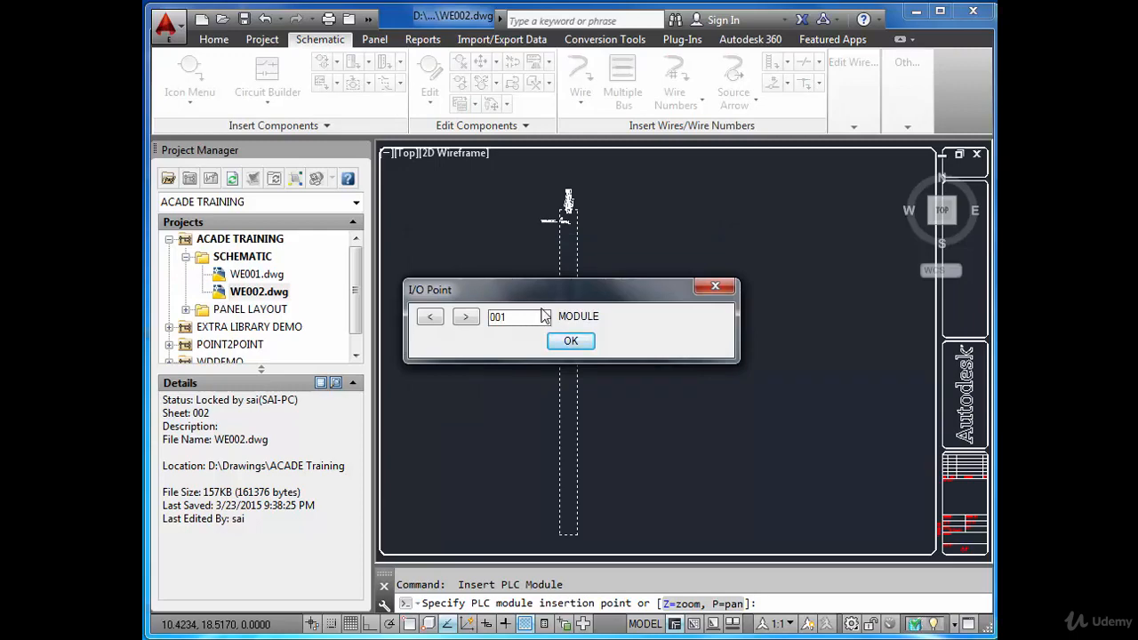
pyautogui.click(570, 342)
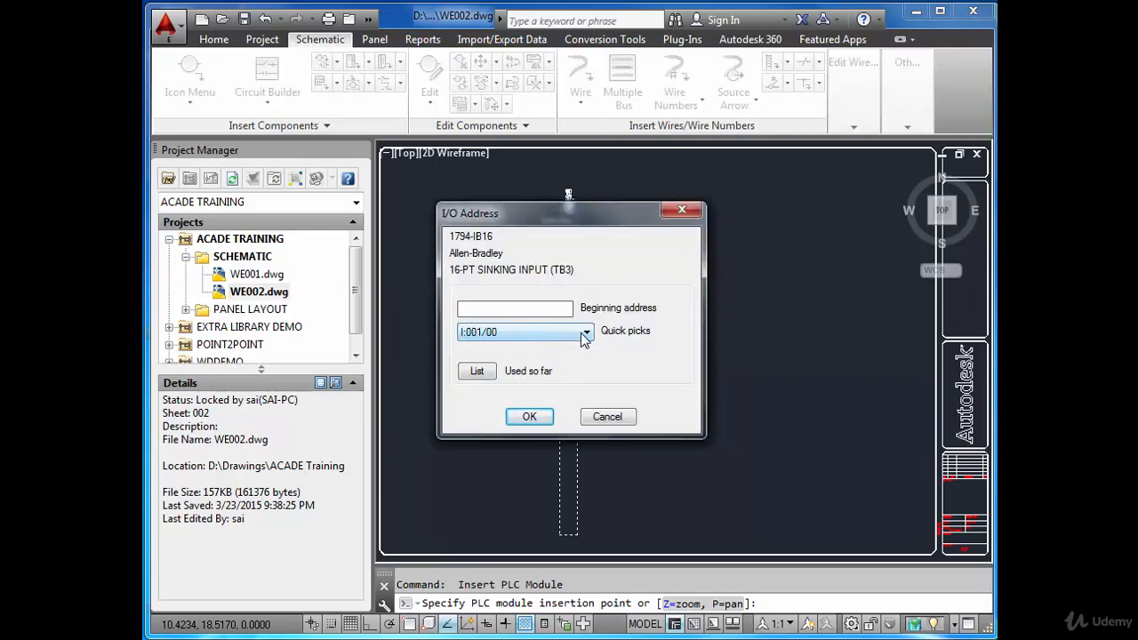
# - Assign I:001/00 as the module's beginning address and continue to its predefined break point
pyautogui.click(586, 334)
pyautogui.click(554, 349)
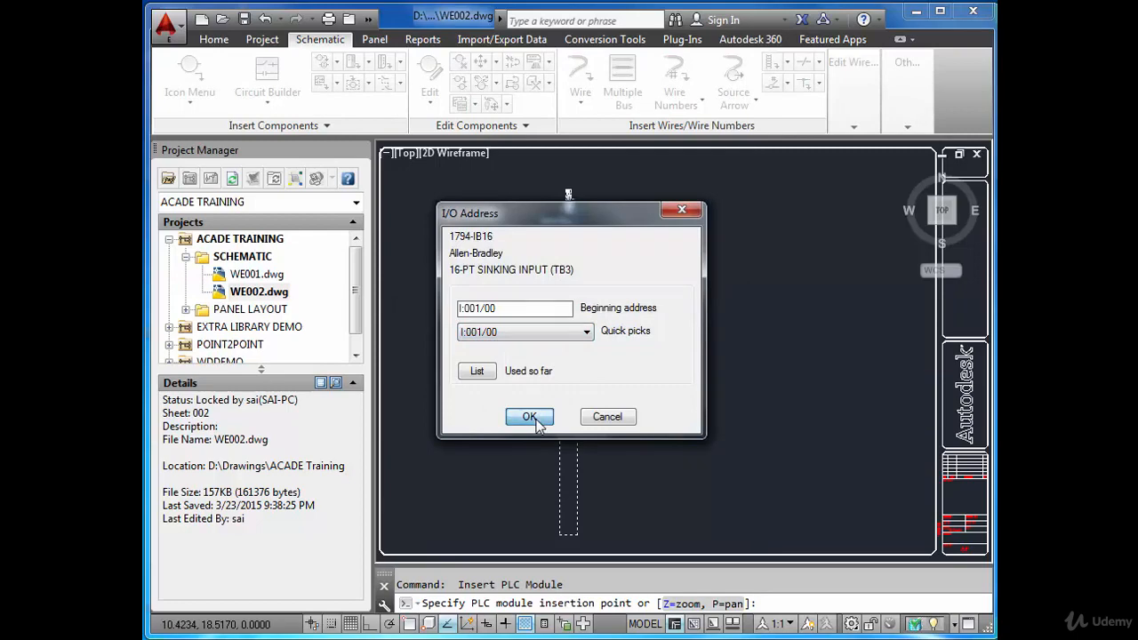
pyautogui.click(529, 417)
pyautogui.click(523, 350)
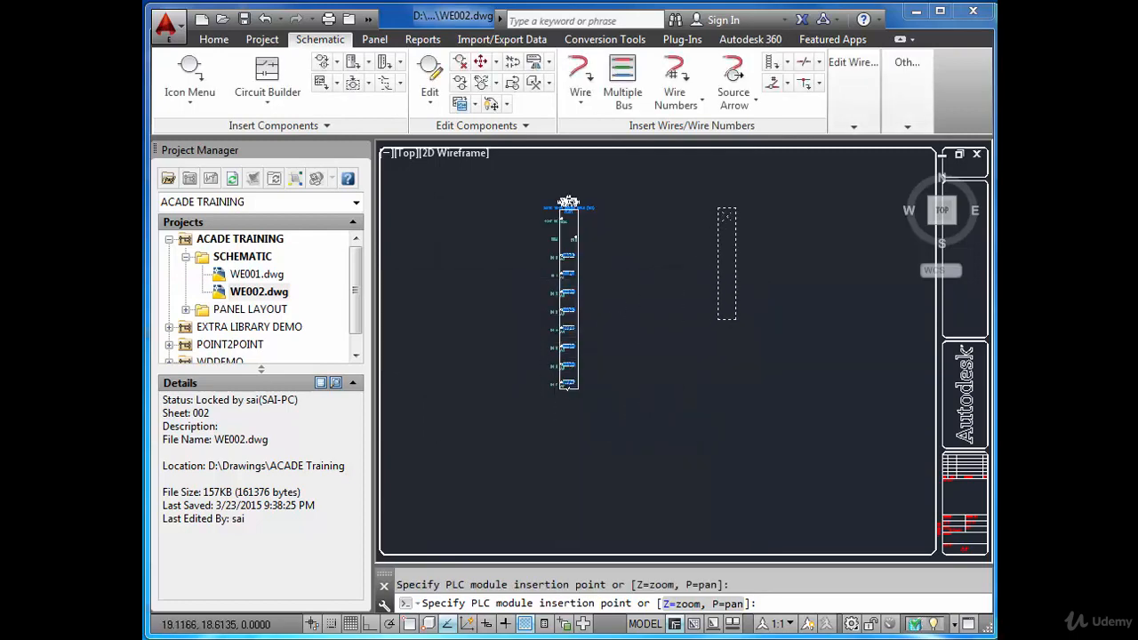
# - Place the module's second section beside the first with 1.0 spacing, all I/O points inserted and octal addressing after I:001/07
pyautogui.click(726, 215)
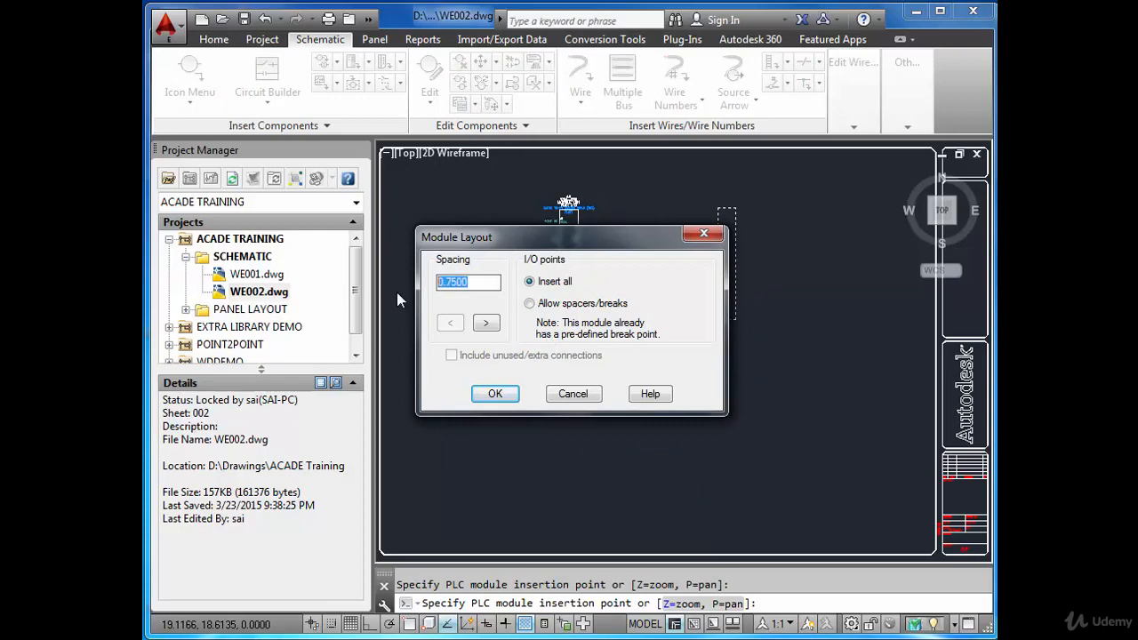
pyautogui.write('1.0')
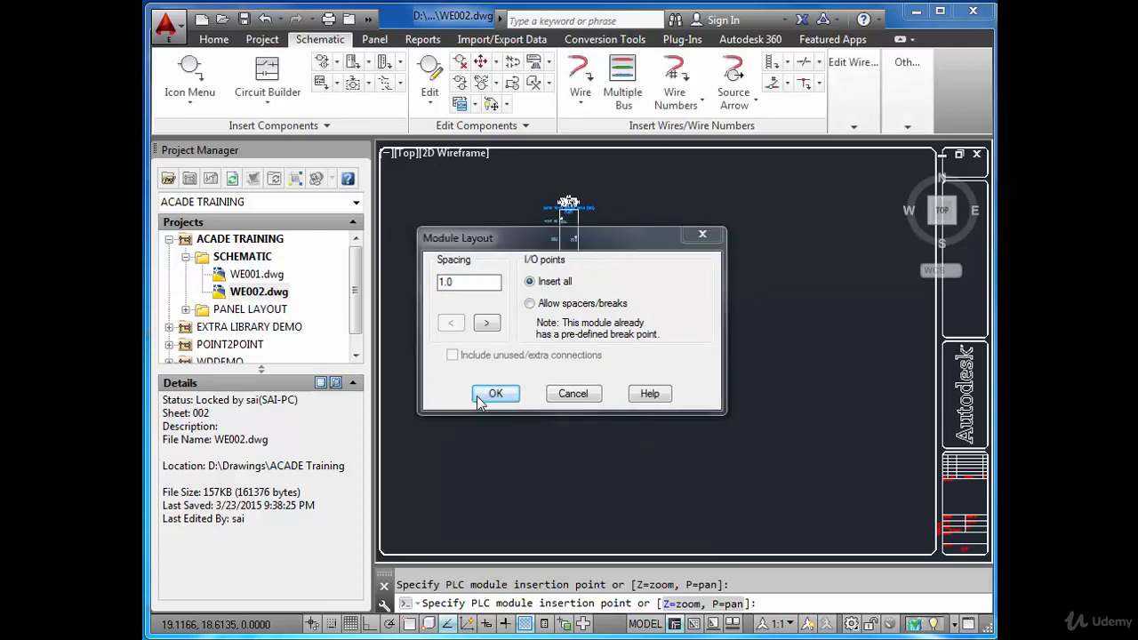
pyautogui.click(480, 398)
pyautogui.click(495, 395)
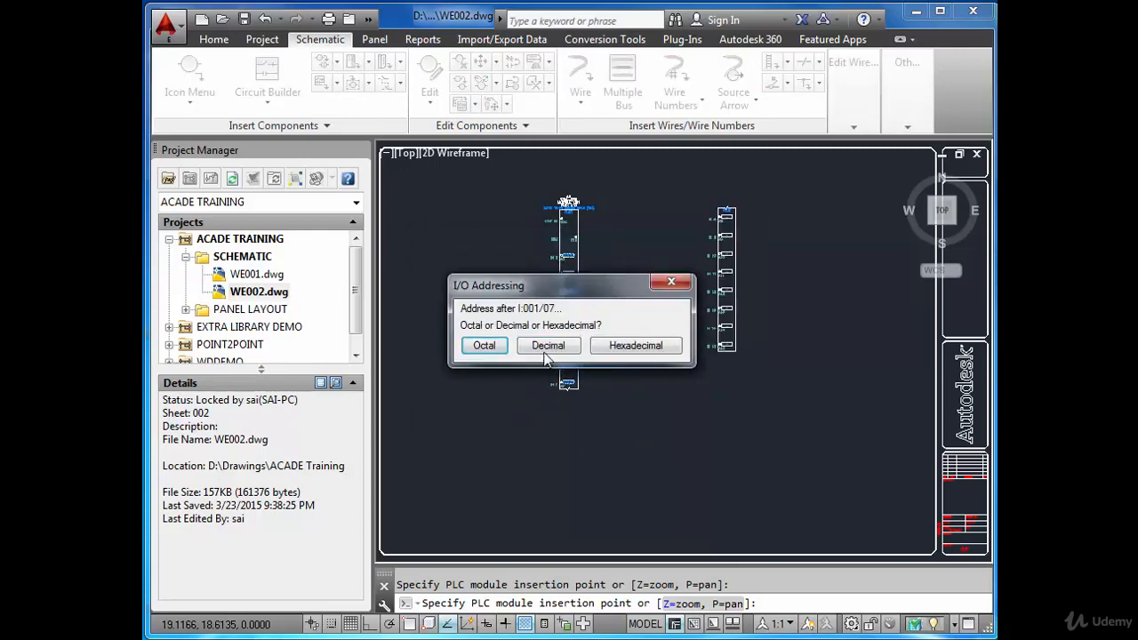
pyautogui.click(499, 350)
# - Examine the header, terminals and input addresses of both sections of the 1794-IB16 module
pyautogui.scroll(4, 655, 333)
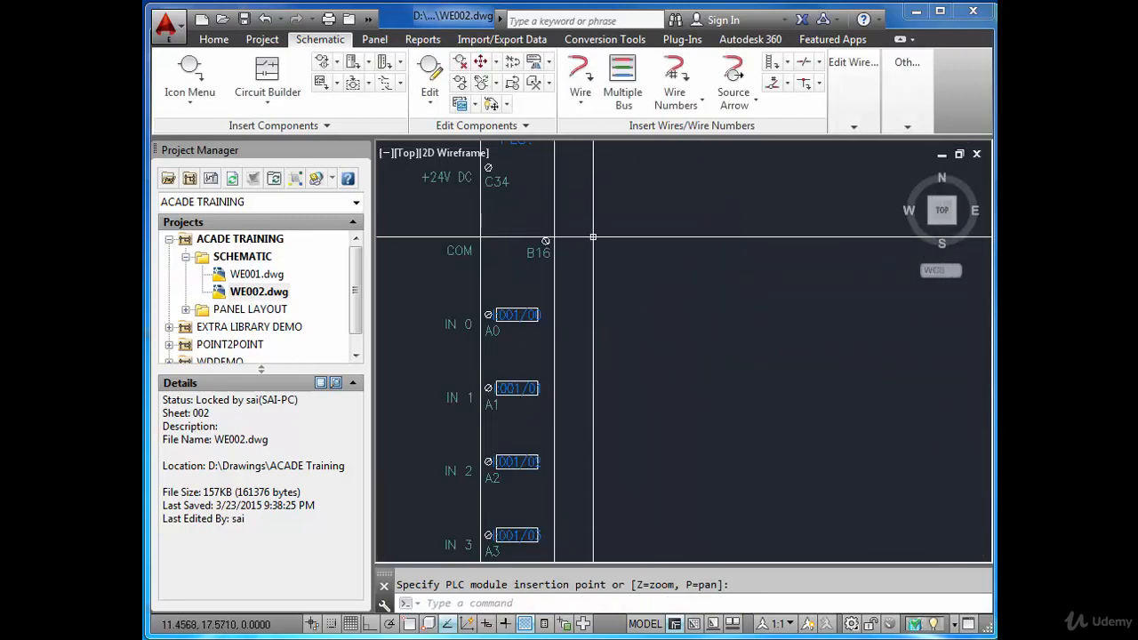
pyautogui.scroll(-3, 616, 282)
pyautogui.scroll(4, 618, 247)
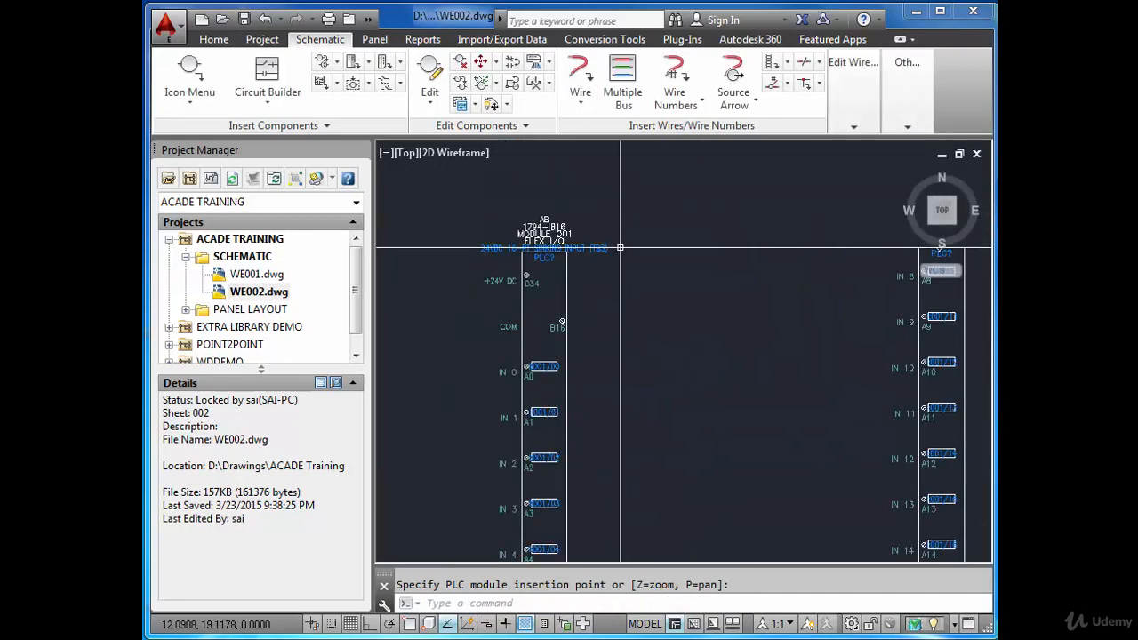
pyautogui.scroll(-3, 612, 247)
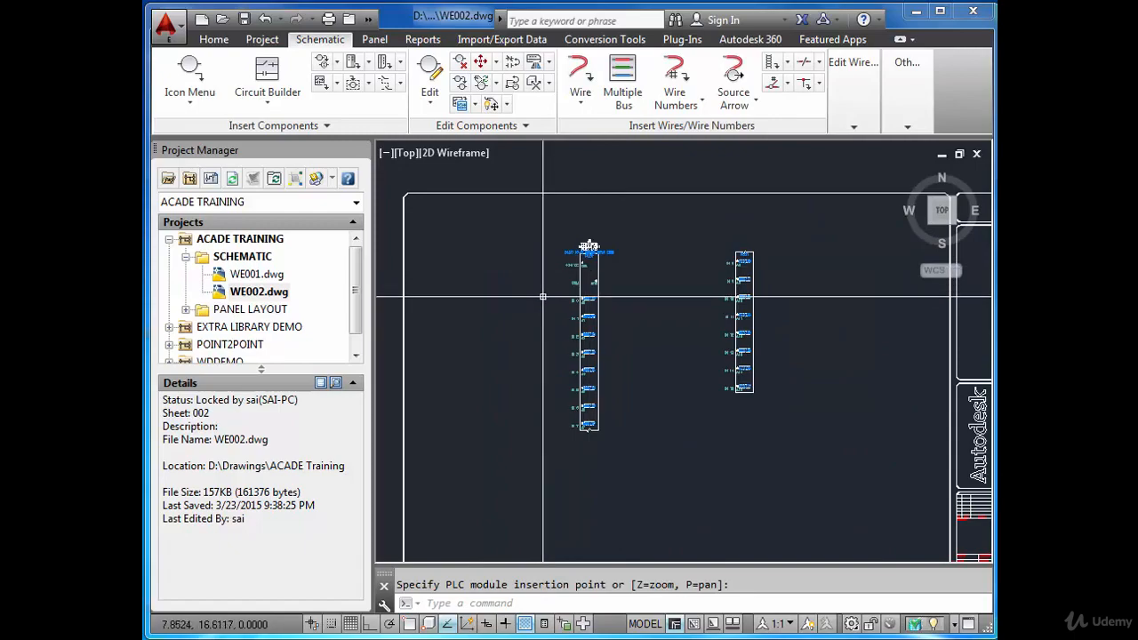
pyautogui.scroll(2, 505, 307)
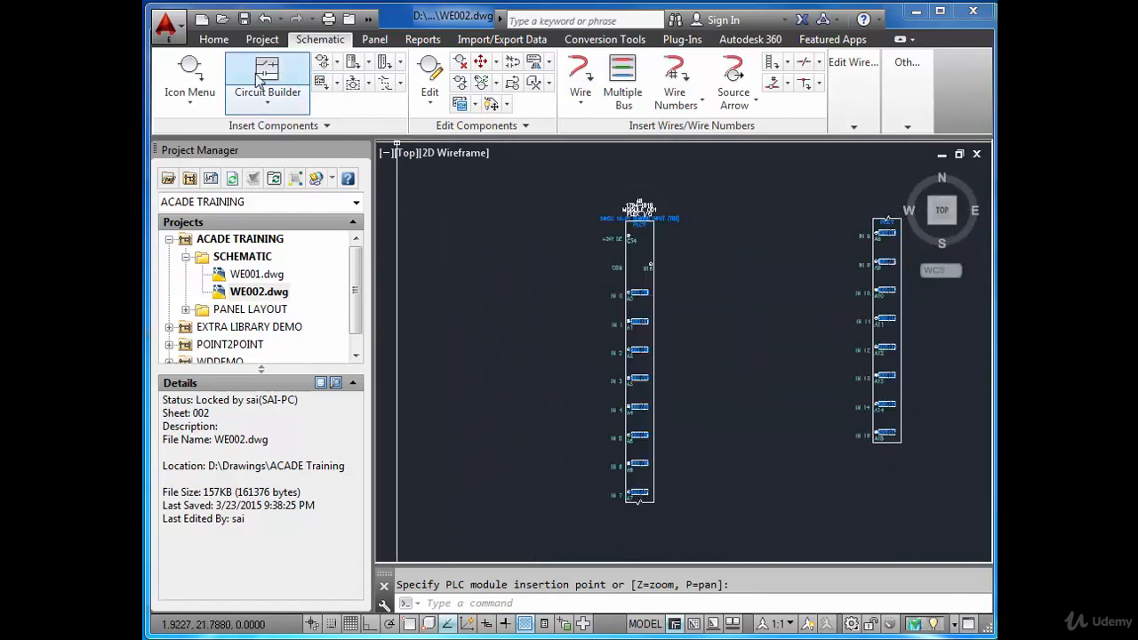
# - Insert a normally open push button tagged PB1 beside the first section of the 1794-IB16 module
pyautogui.press('Escape')
pyautogui.click(204, 82)
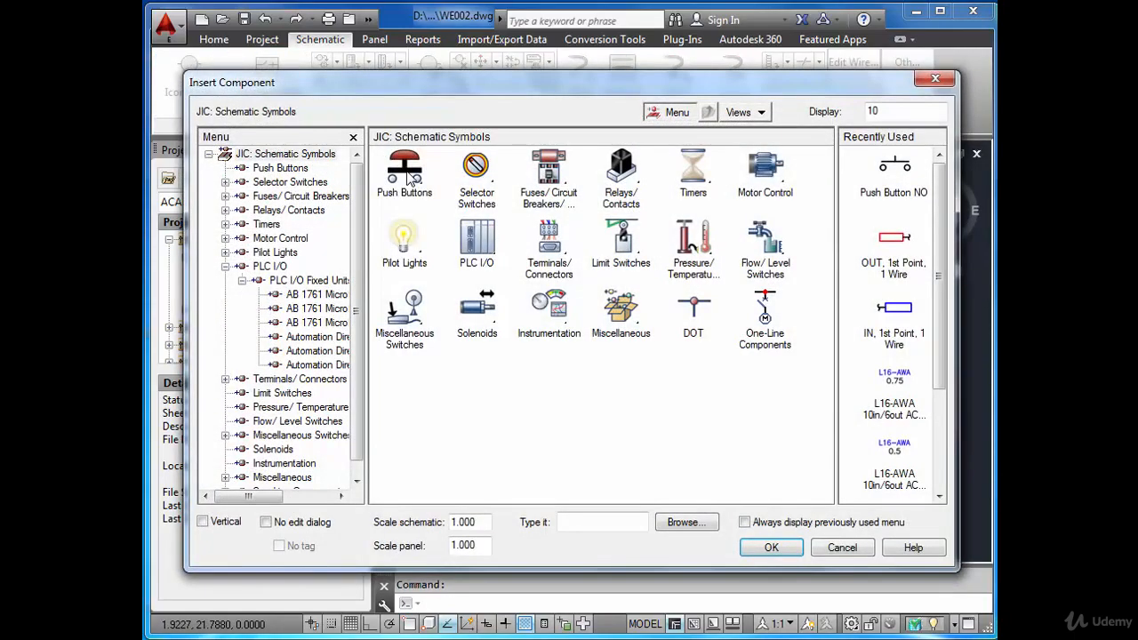
pyautogui.click(409, 171)
pyautogui.click(409, 169)
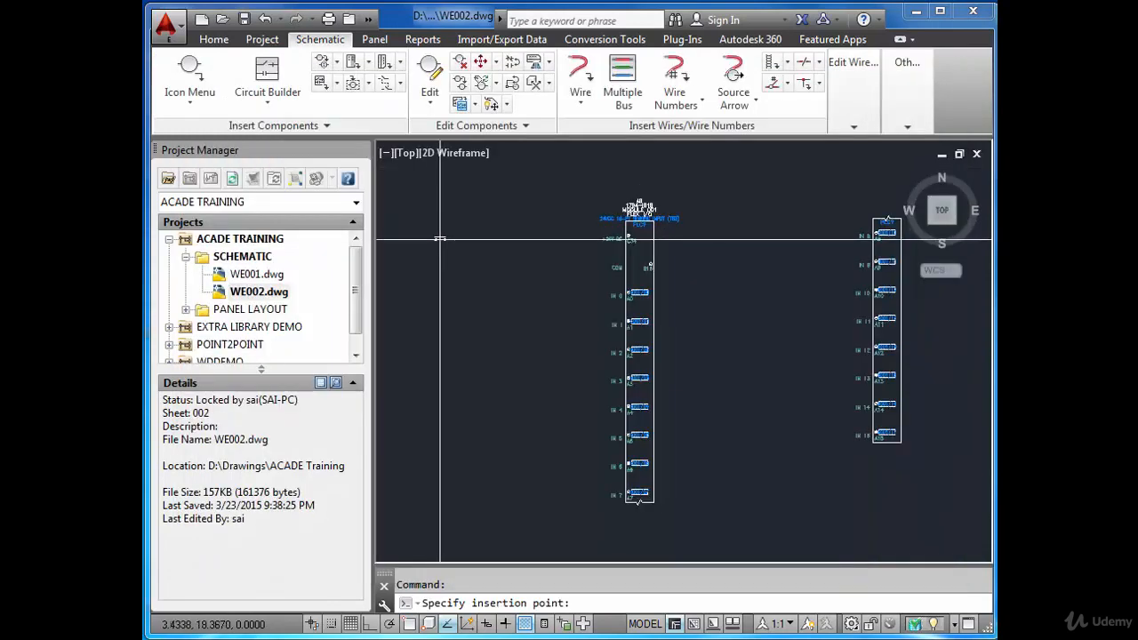
pyautogui.click(628, 216)
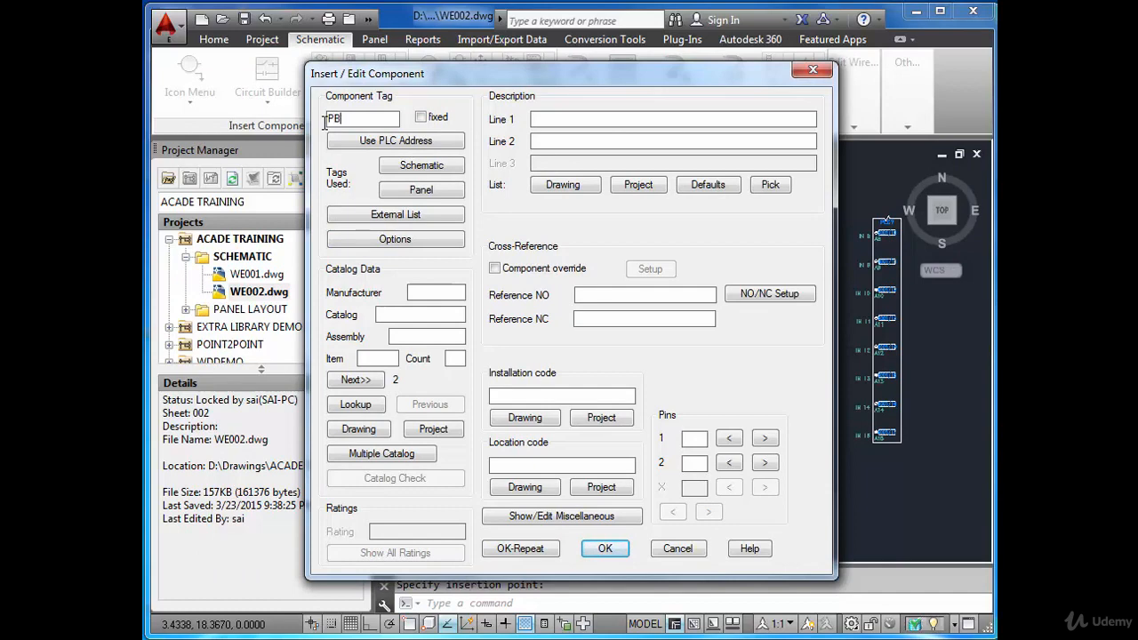
pyautogui.click(606, 547)
pyautogui.scroll(-5, 442, 259)
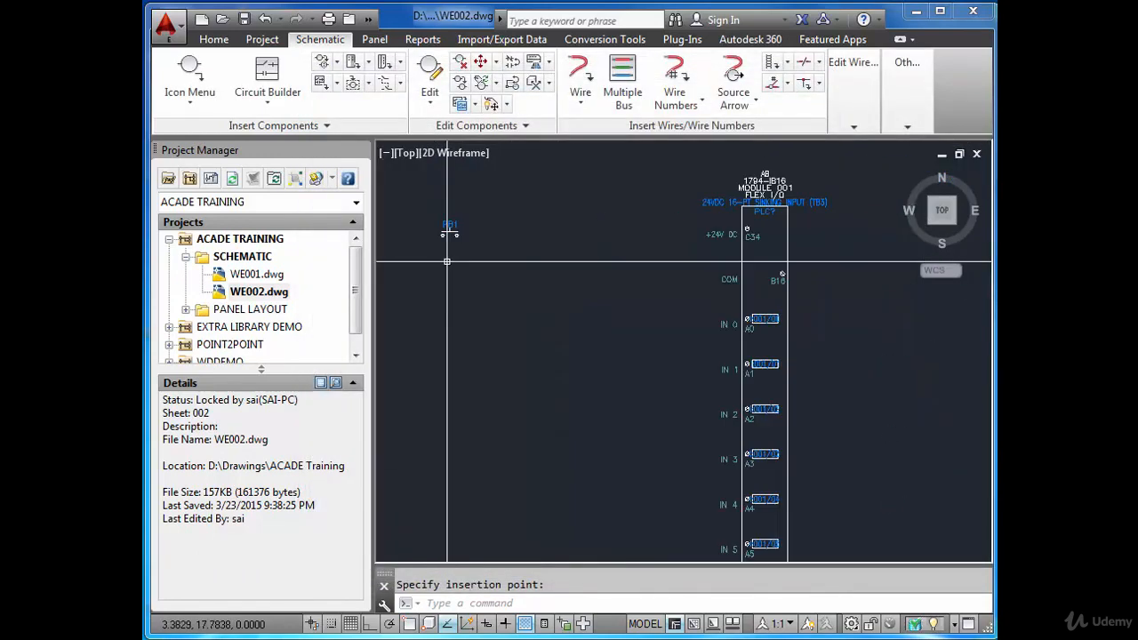
pyautogui.press('Escape')
# - Change the push button's component tag to 2PB1
pyautogui.click(436, 73)
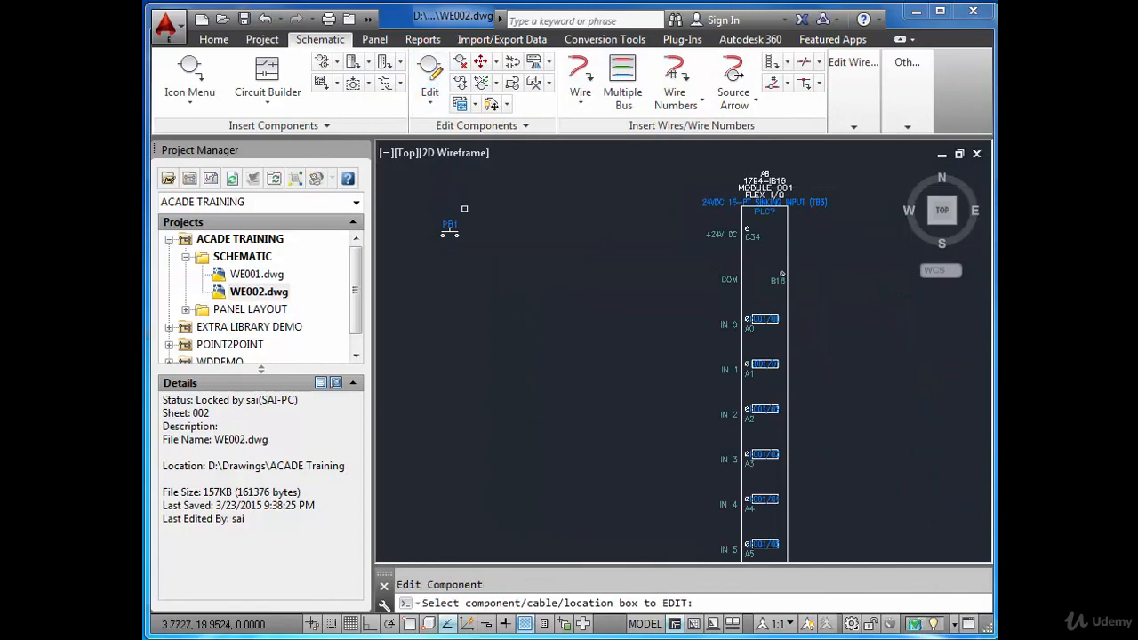
pyautogui.click(452, 229)
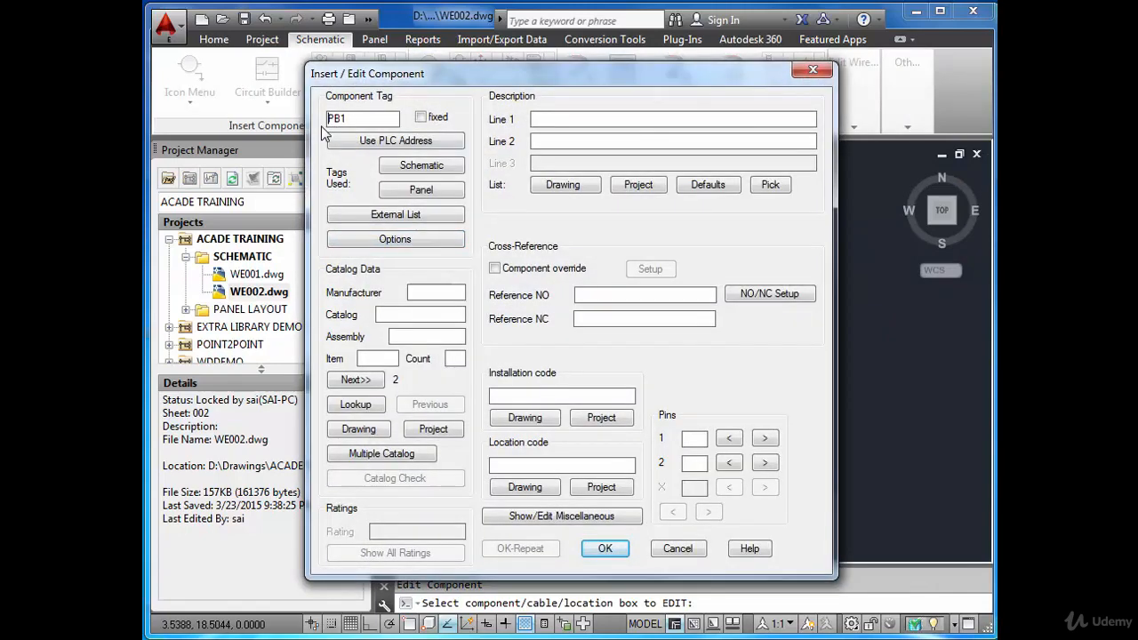
pyautogui.press('Delete')
pyautogui.press('Delete')
pyautogui.press('Delete')
pyautogui.write('2')
pyautogui.click(605, 546)
pyautogui.scroll(2, 446, 228)
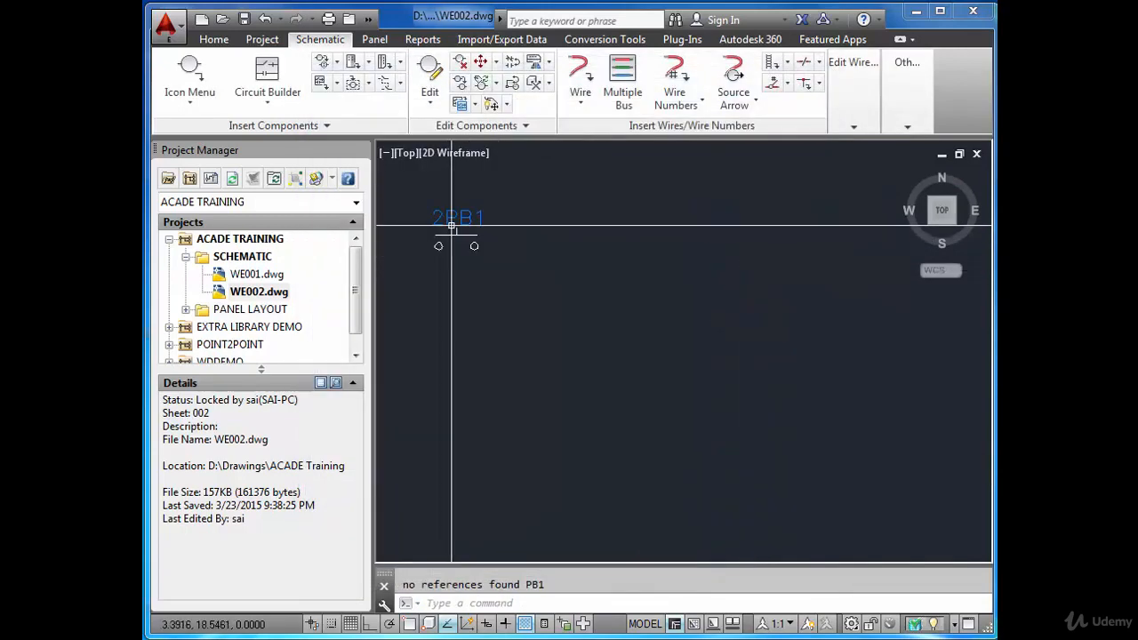
# - Erase the push button 2PB1 from the drawing
pyautogui.scroll(-2, 452, 225)
pyautogui.click(428, 210)
pyautogui.click(532, 303)
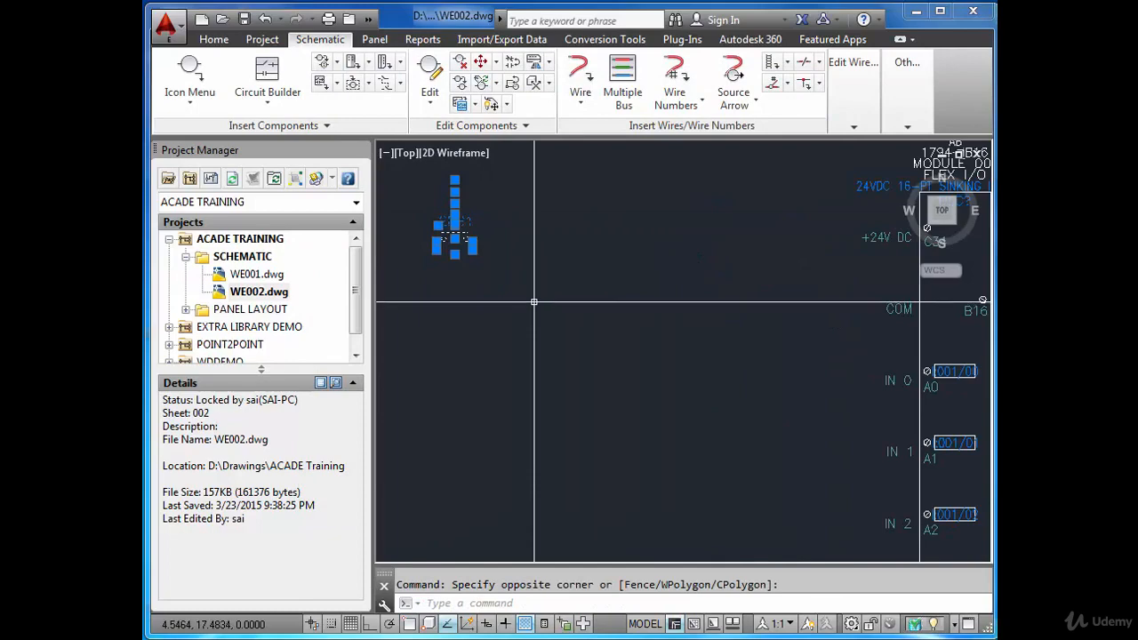
pyautogui.press('Delete')
# - Examine the module header, terminals and input addresses from IN 0 to IN 3 on the first section of the 1794-IB16 module
pyautogui.scroll(-3, 534, 304)
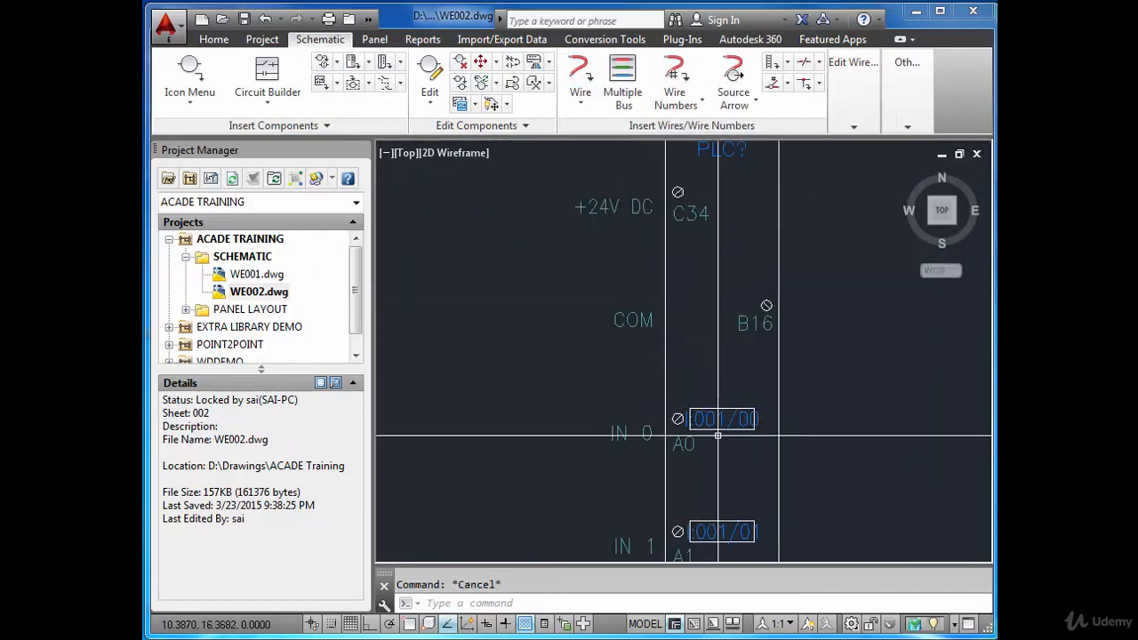
pyautogui.scroll(6, 734, 433)
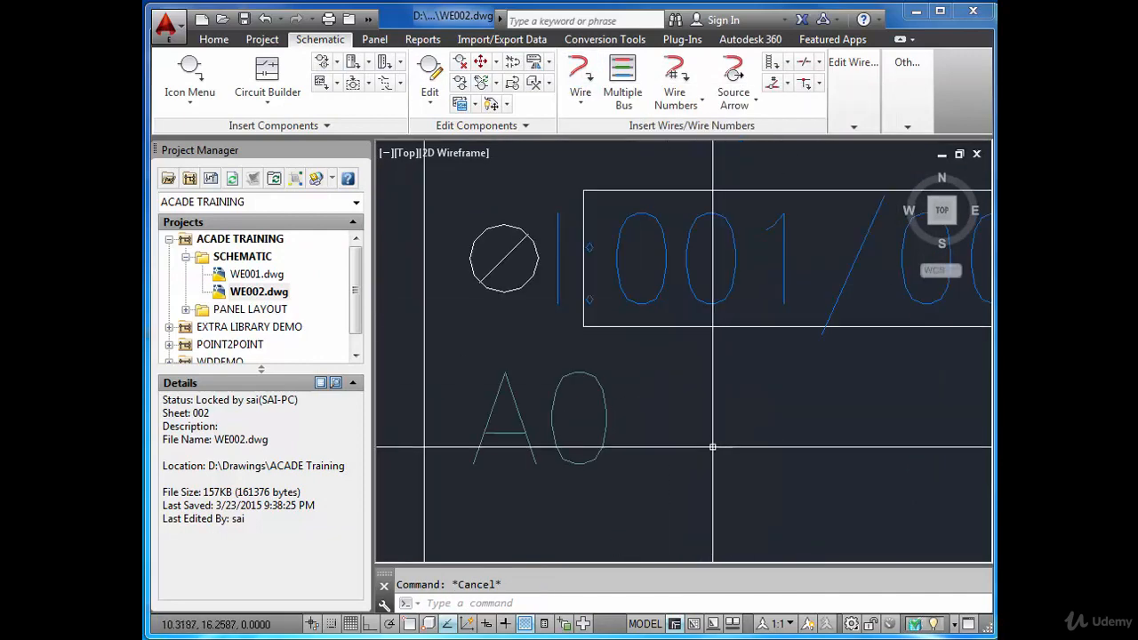
pyautogui.scroll(-3, 788, 410)
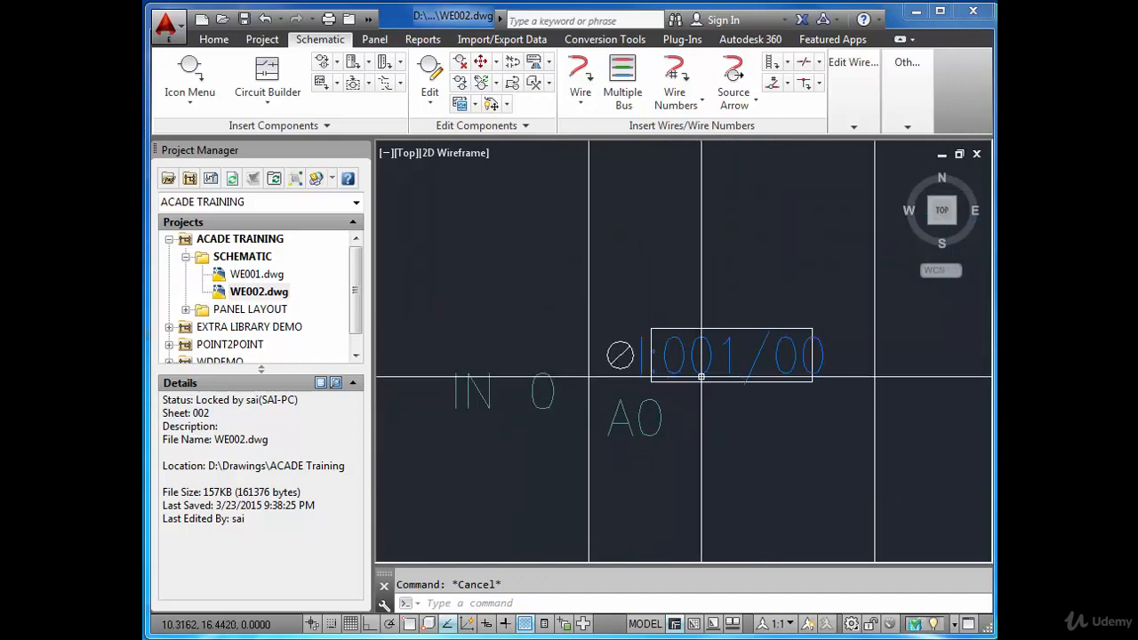
pyautogui.scroll(-5, 712, 272)
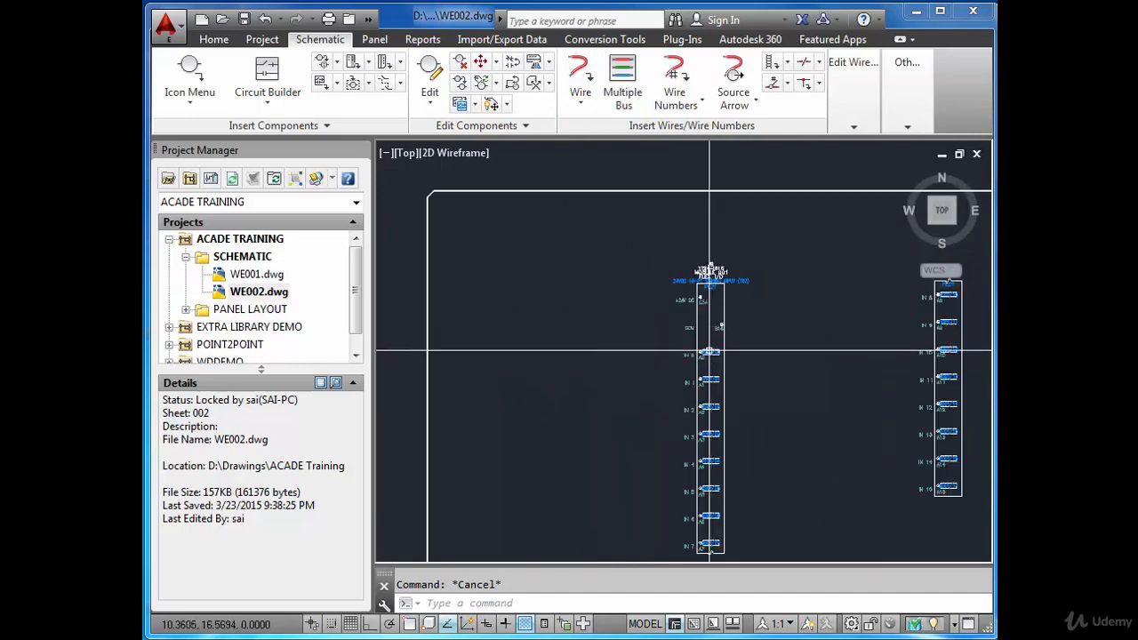
pyautogui.scroll(3, 717, 261)
pyautogui.scroll(-5, 717, 261)
pyautogui.scroll(4, 717, 241)
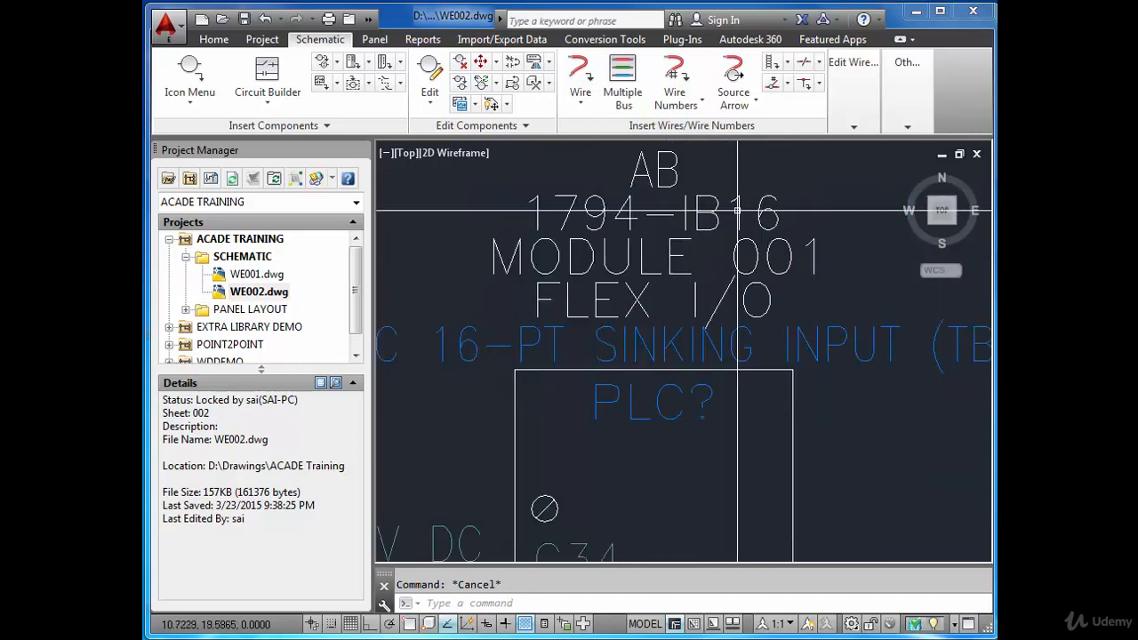
pyautogui.scroll(-4, 721, 241)
pyautogui.scroll(5, 736, 357)
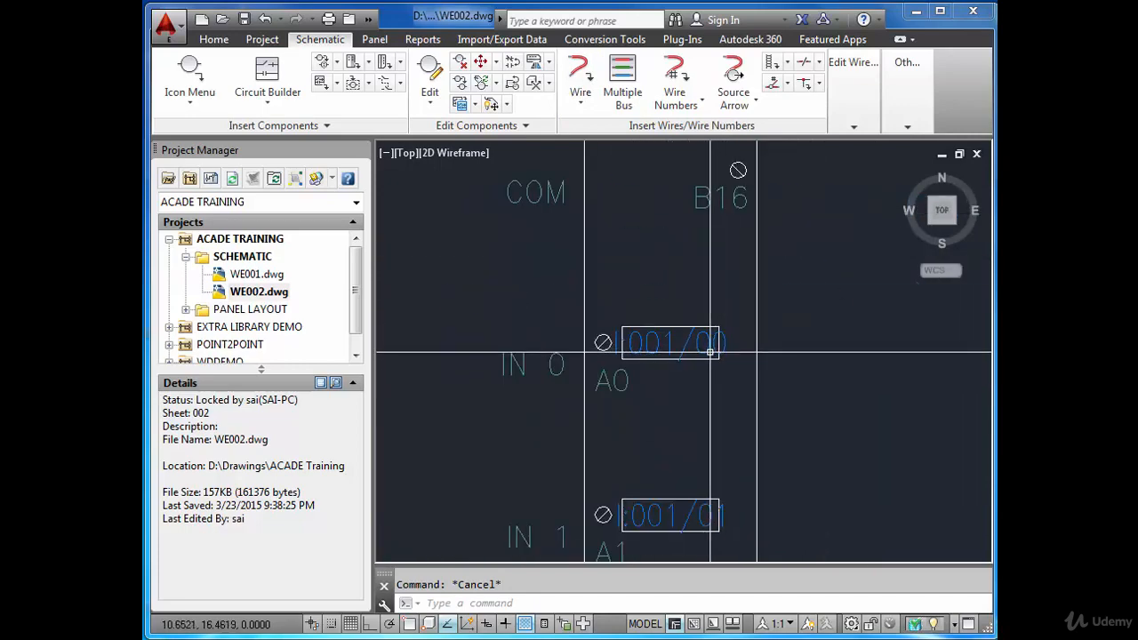
pyautogui.hotkey('ctrl', 'a')
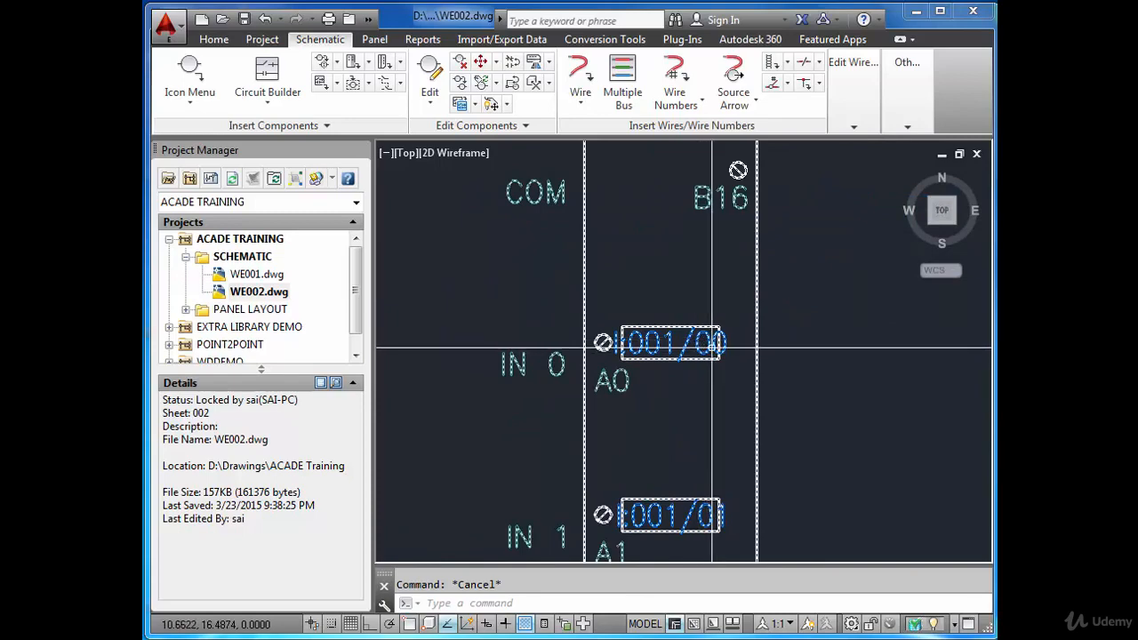
pyautogui.press('Escape')
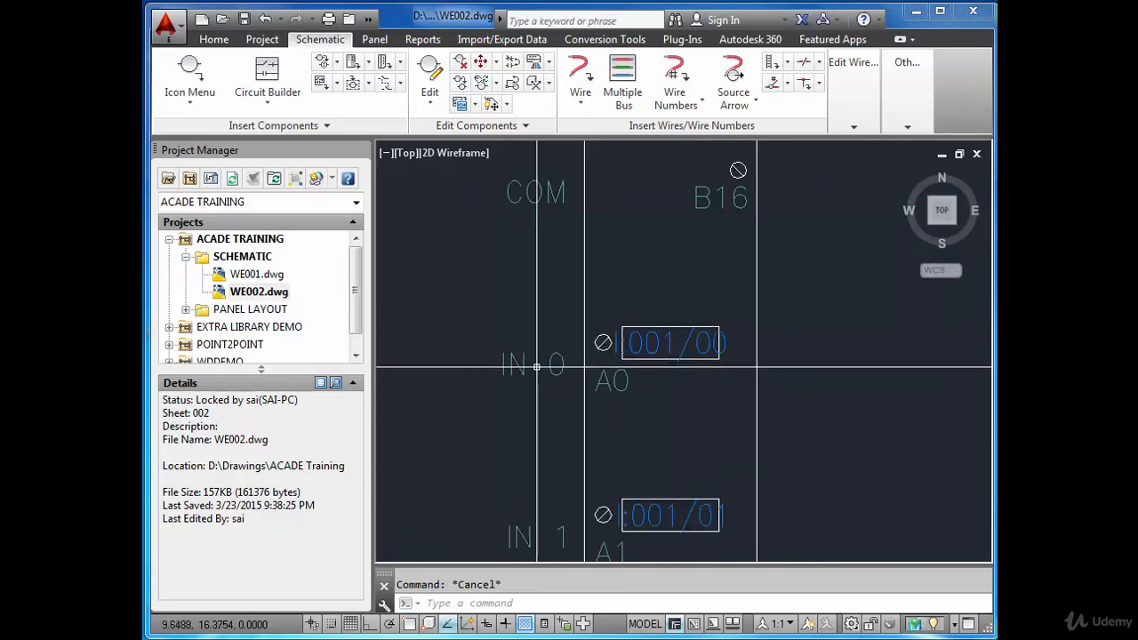
pyautogui.scroll(-5, 583, 360)
pyautogui.scroll(5, 564, 399)
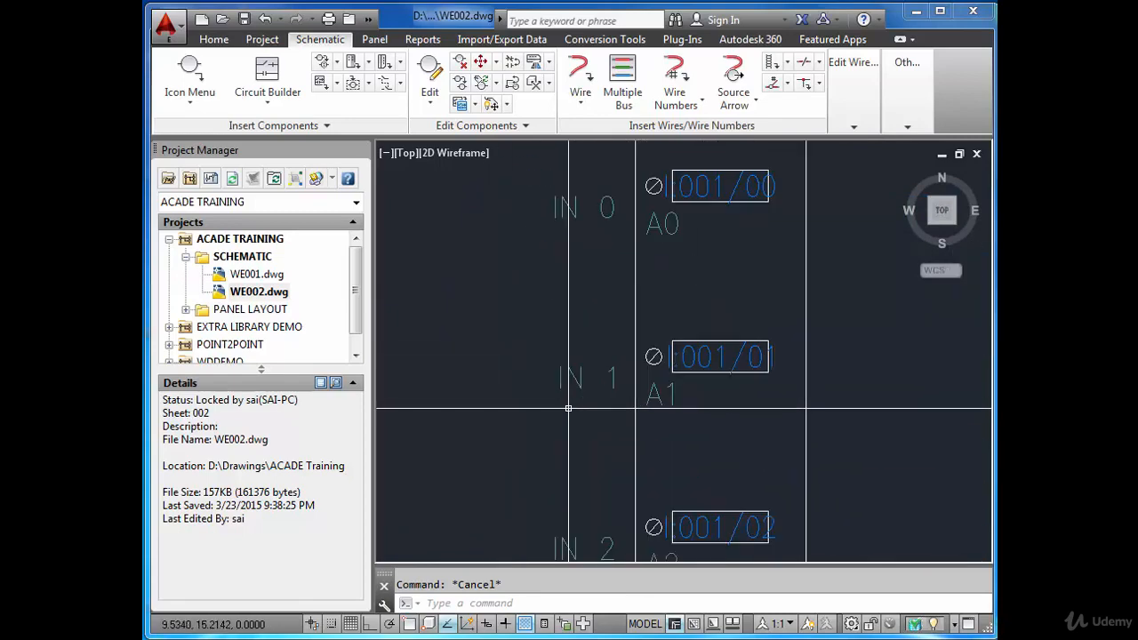
pyautogui.scroll(-5, 564, 399)
pyautogui.scroll(4, 557, 490)
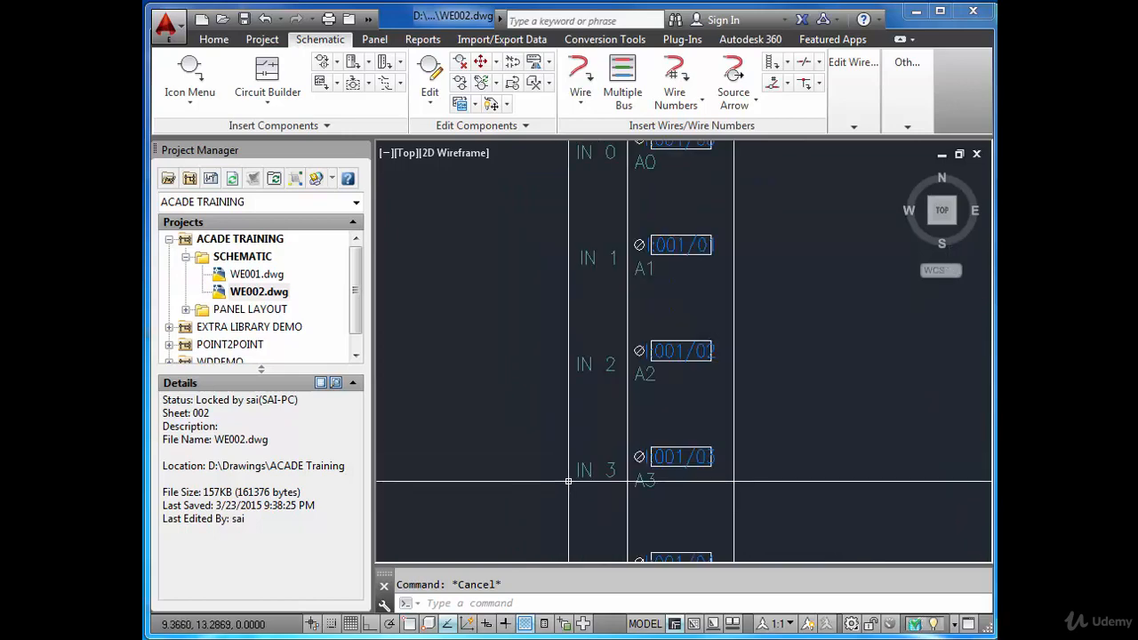
pyautogui.scroll(-6, 541, 450)
# - With grid snap on, draw a horizontal wire about 6.5 units long from terminal A0 (IN 0) away from the module
pyautogui.write('z')
pyautogui.press('Return')
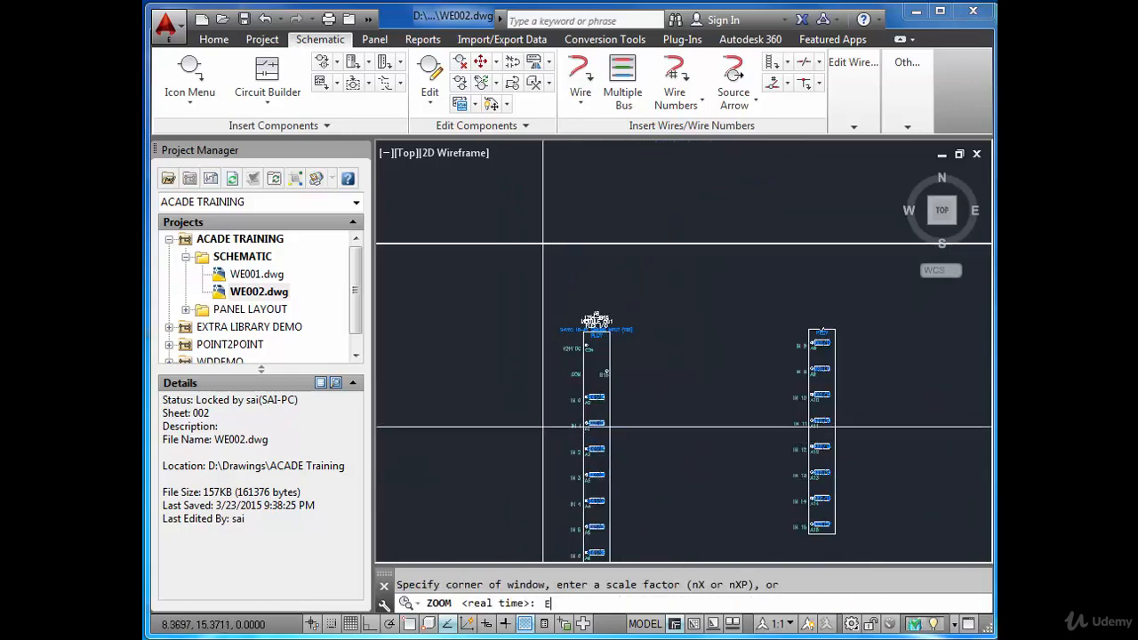
pyautogui.write('E')
pyautogui.press('Return')
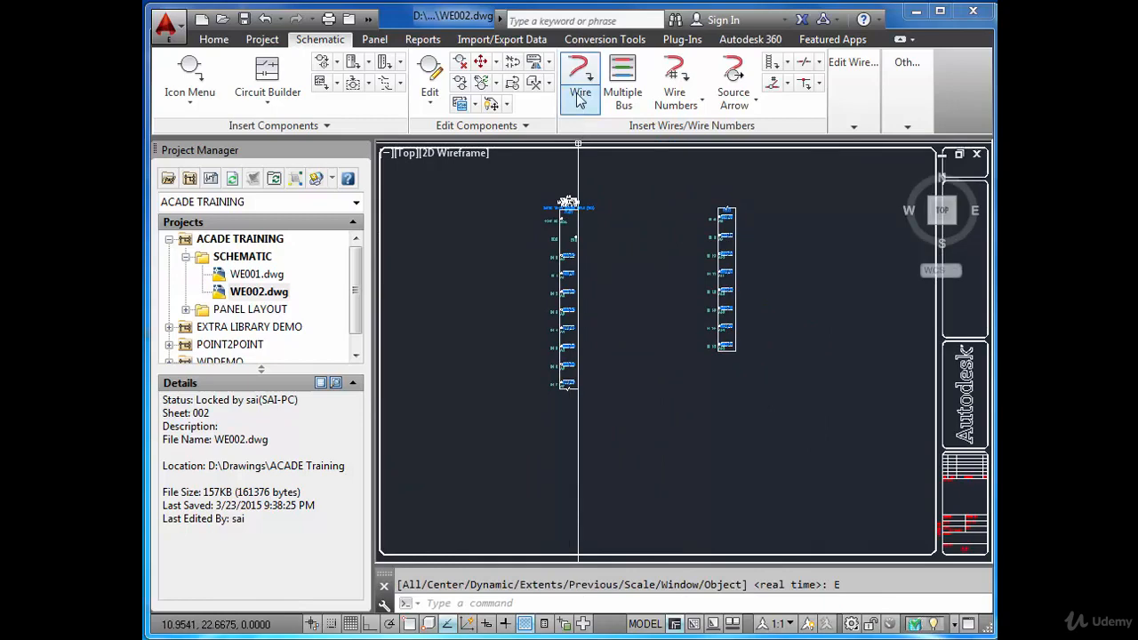
pyautogui.click(587, 79)
pyautogui.scroll(4, 444, 258)
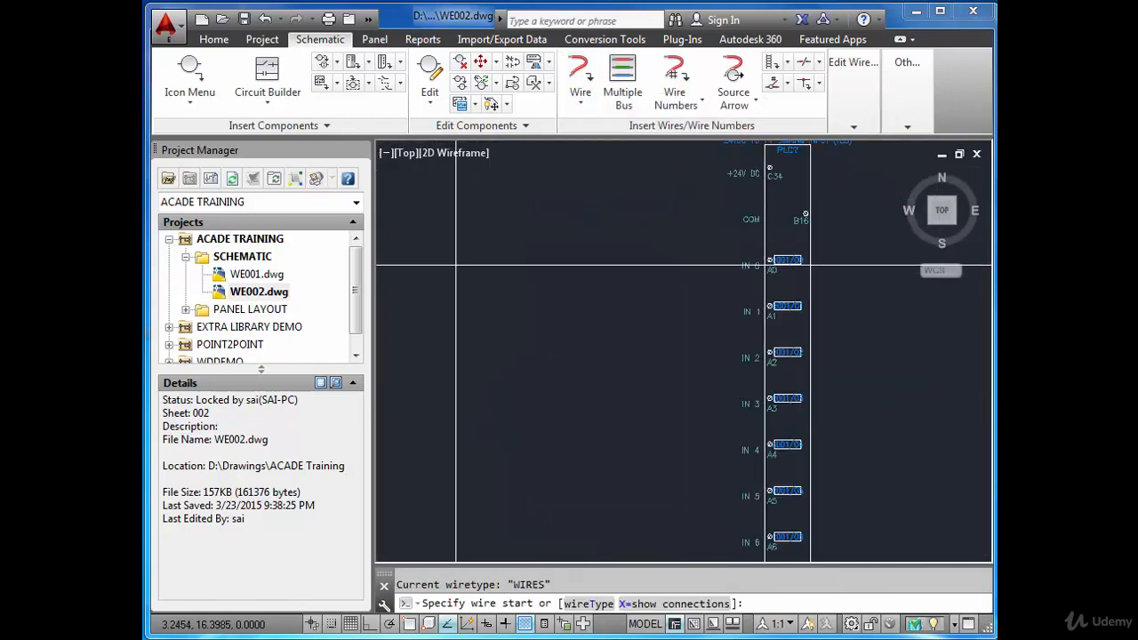
pyautogui.click(330, 624)
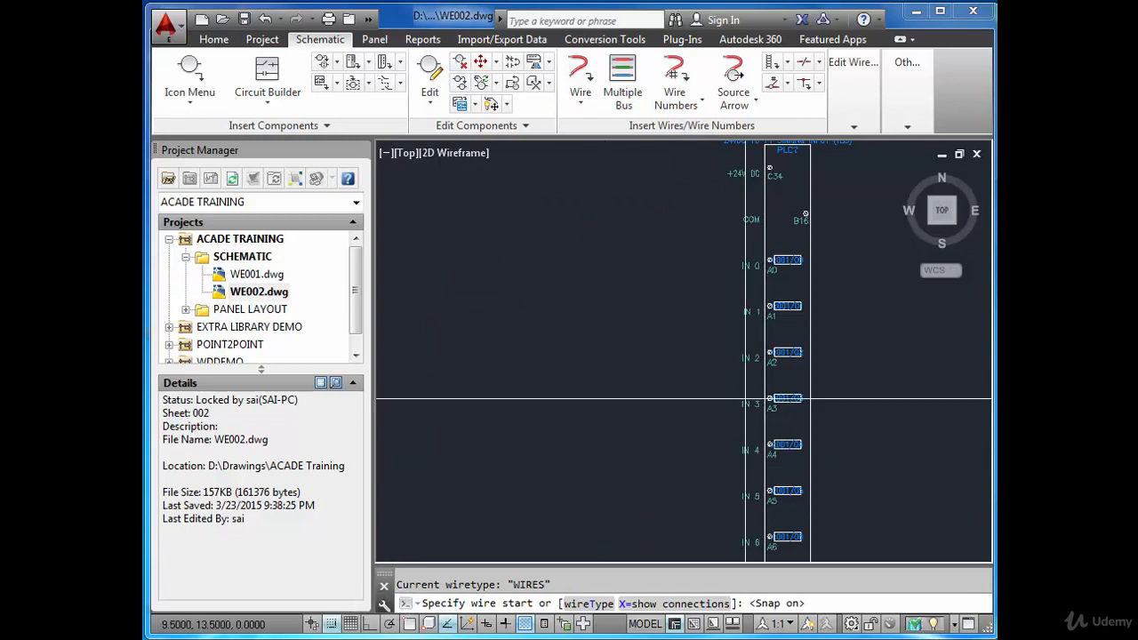
pyautogui.click(770, 261)
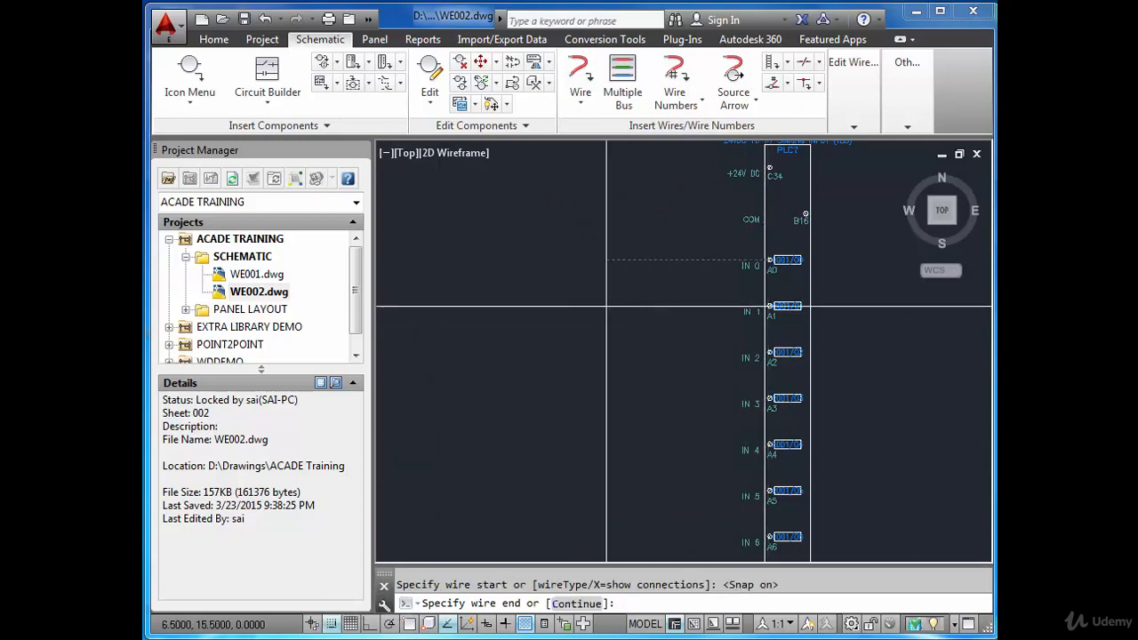
pyautogui.click(468, 261)
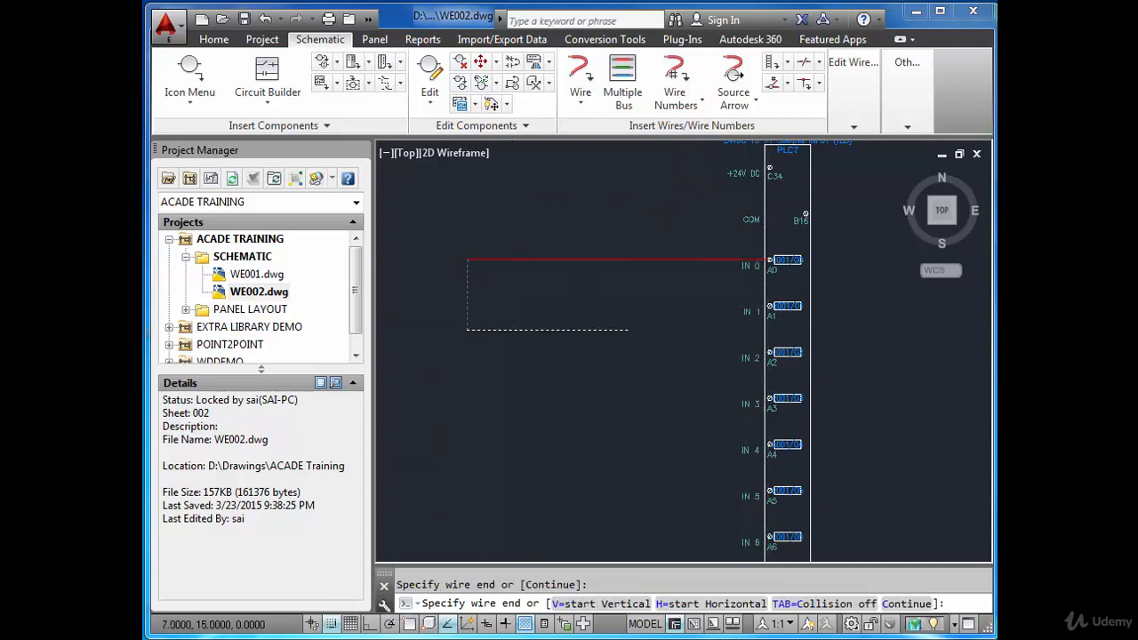
pyautogui.press('Return')
# - Draw matching horizontal wires from terminals A1 (IN 1) and A2 (IN 2), ending in line with the IN 0 wire
pyautogui.press('Return')
pyautogui.click(770, 307)
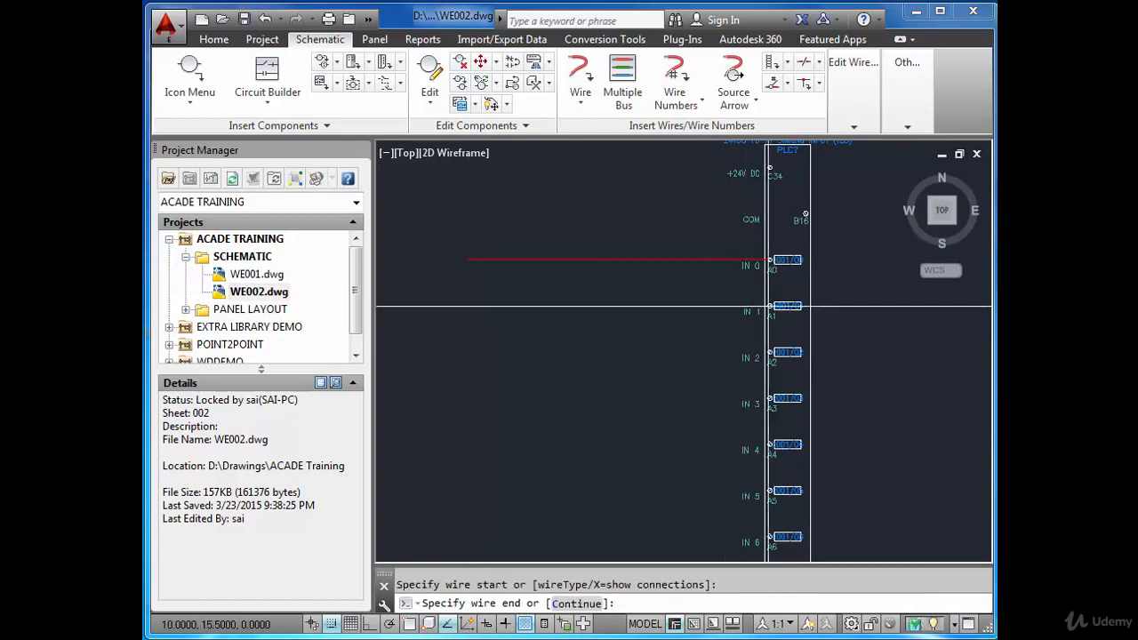
pyautogui.click(468, 306)
pyautogui.press('Return')
pyautogui.press('Return')
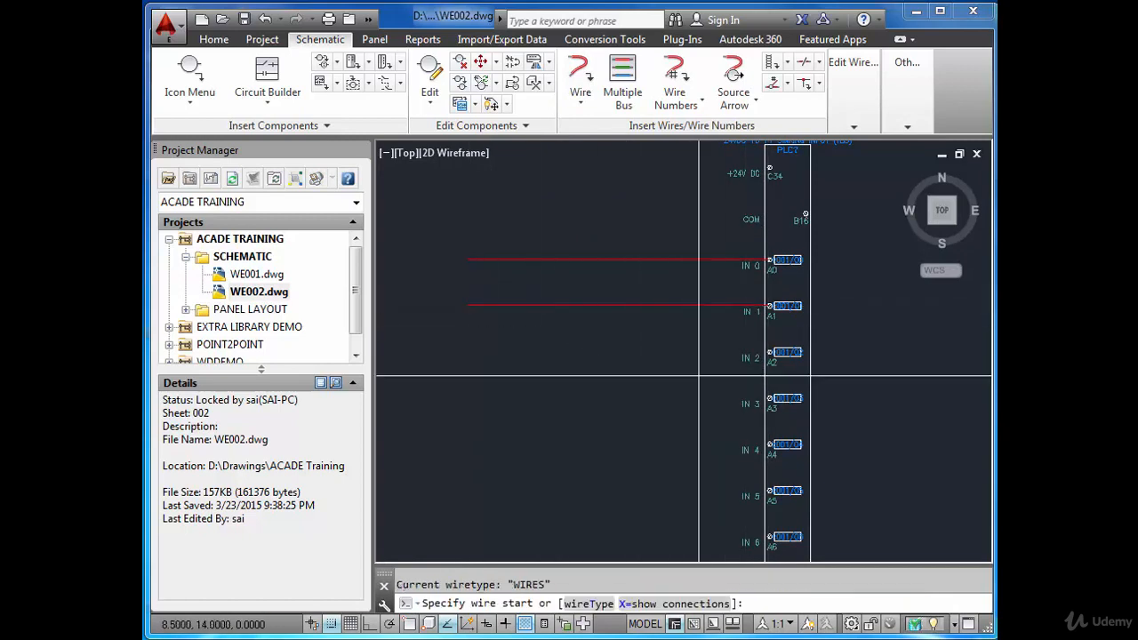
pyautogui.click(770, 353)
pyautogui.click(468, 353)
pyautogui.press('Return')
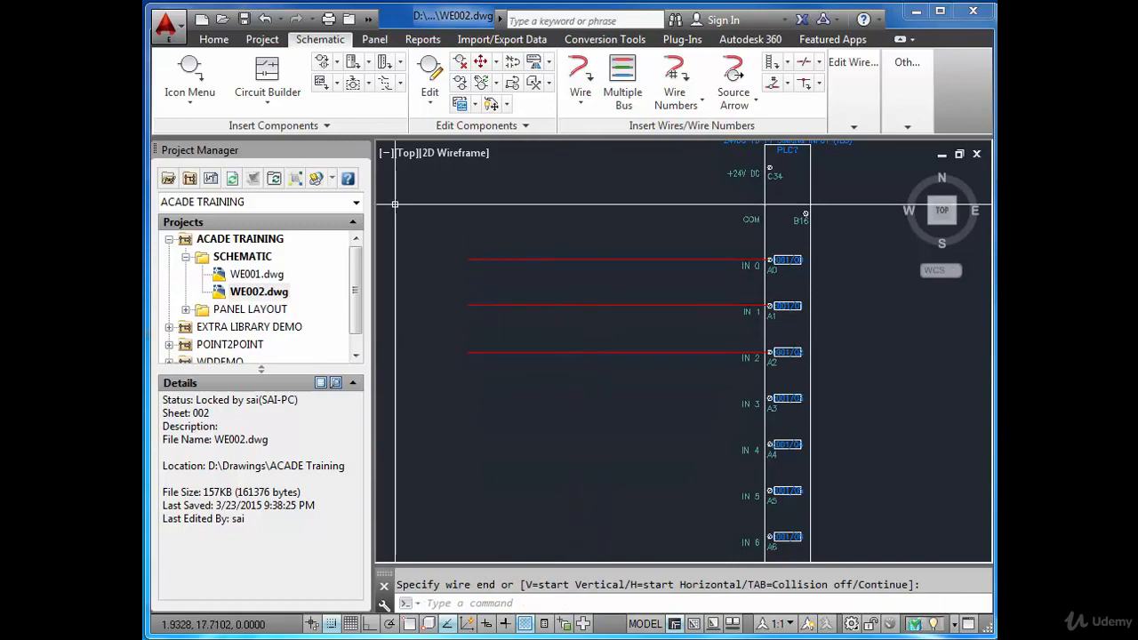
# - Insert a normally open push button on the IN 0 wire and tag it from the PLC address as PBI:001/00
pyautogui.click(191, 80)
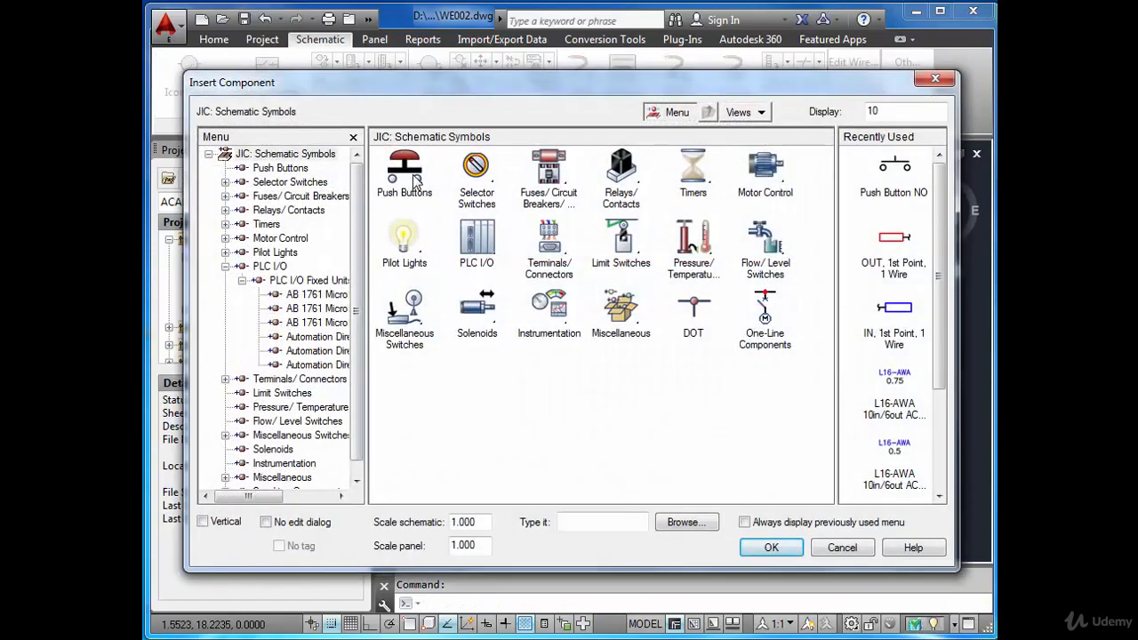
pyautogui.click(415, 180)
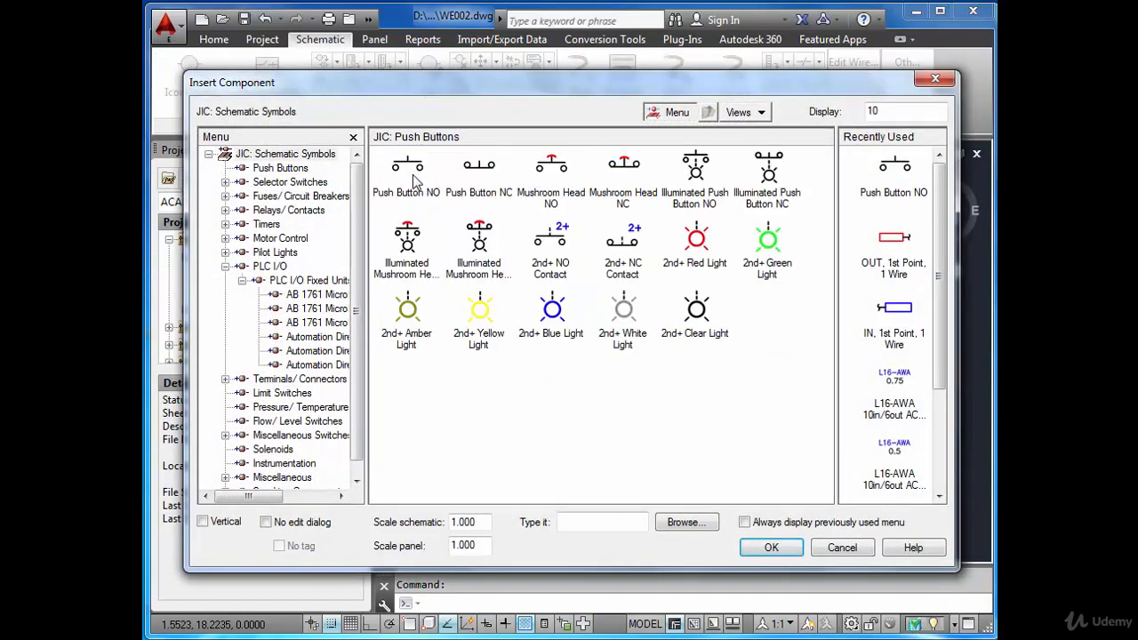
pyautogui.click(430, 193)
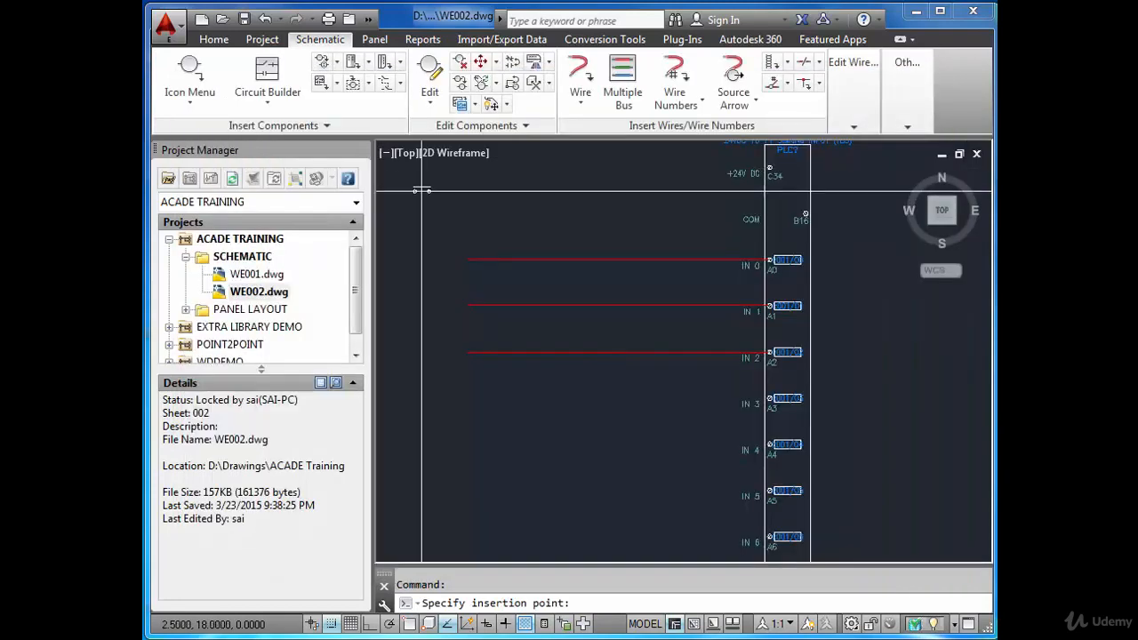
pyautogui.click(537, 259)
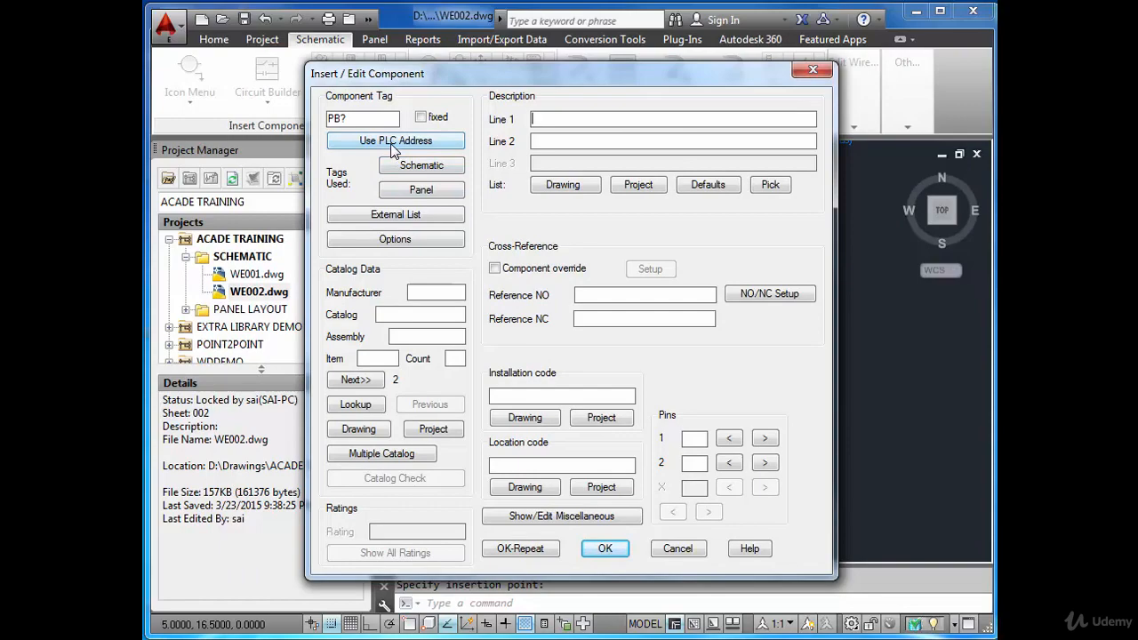
pyautogui.click(391, 143)
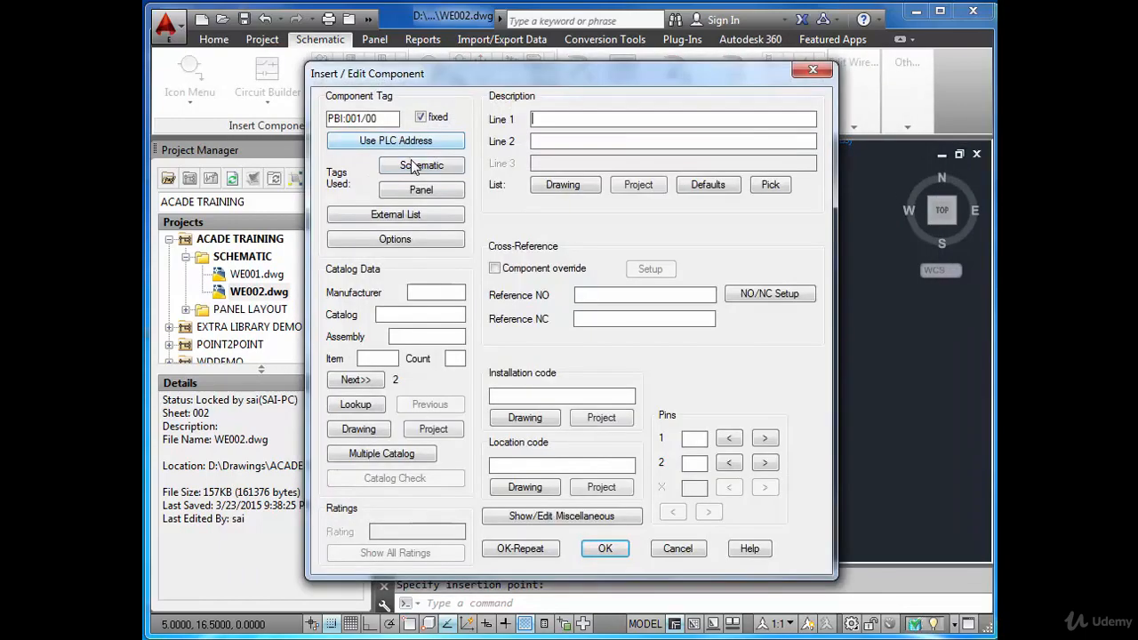
pyautogui.click(604, 549)
pyautogui.scroll(3, 526, 278)
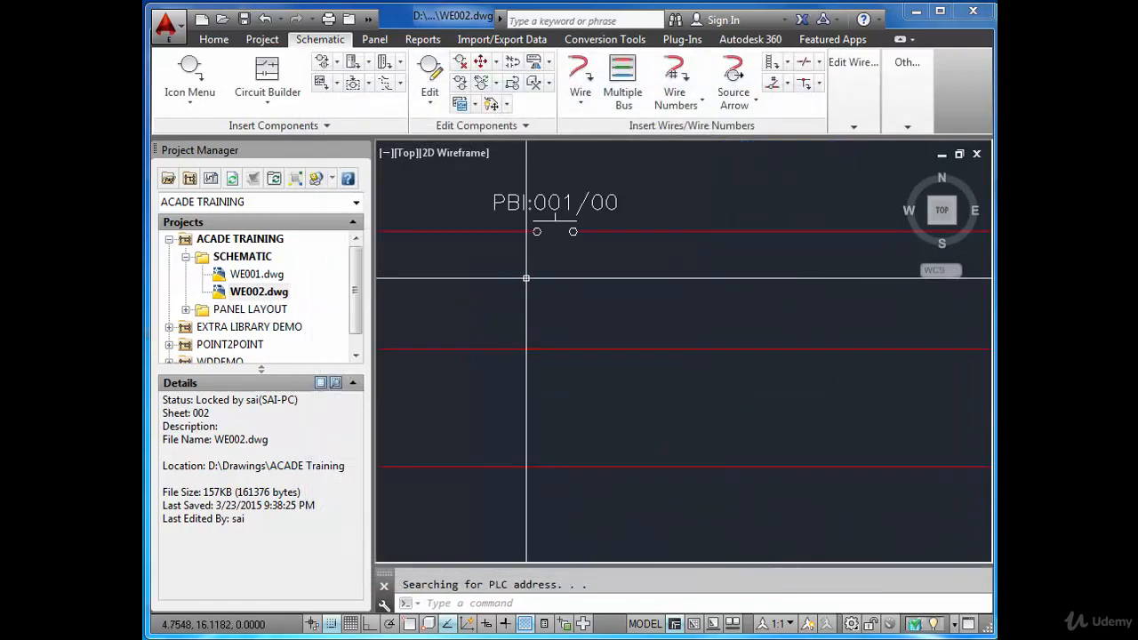
# - Insert a normally closed push button on the IN 1 wire, tag it from the PLC address as PBI:001/01, and repeat the insertion
pyautogui.scroll(-3, 526, 278)
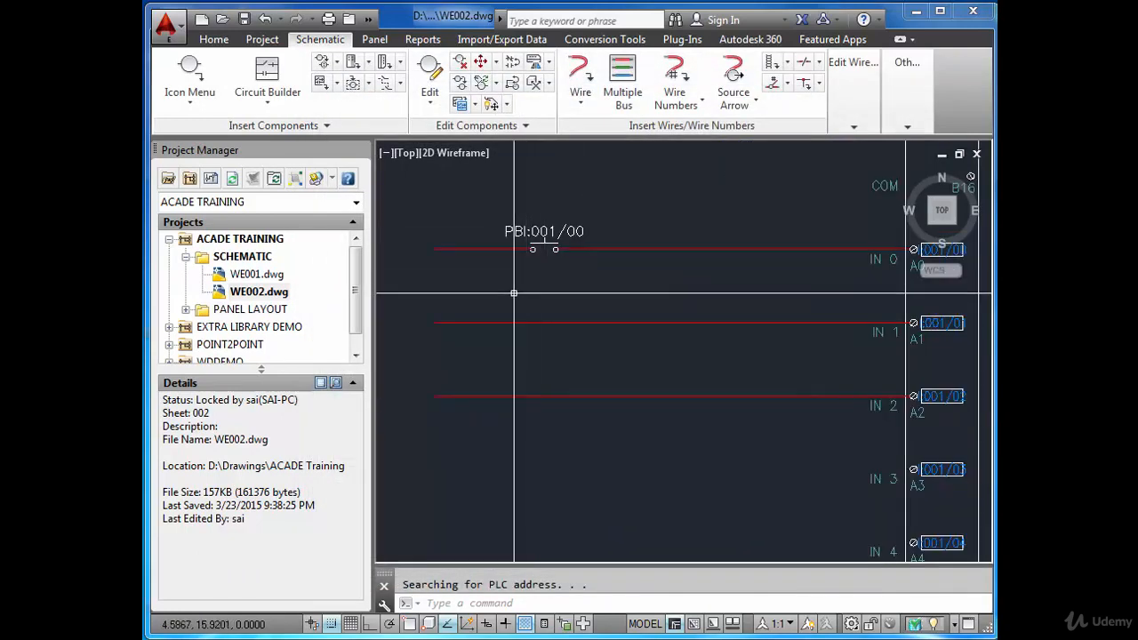
pyautogui.scroll(1, 526, 283)
pyautogui.scroll(4, 779, 268)
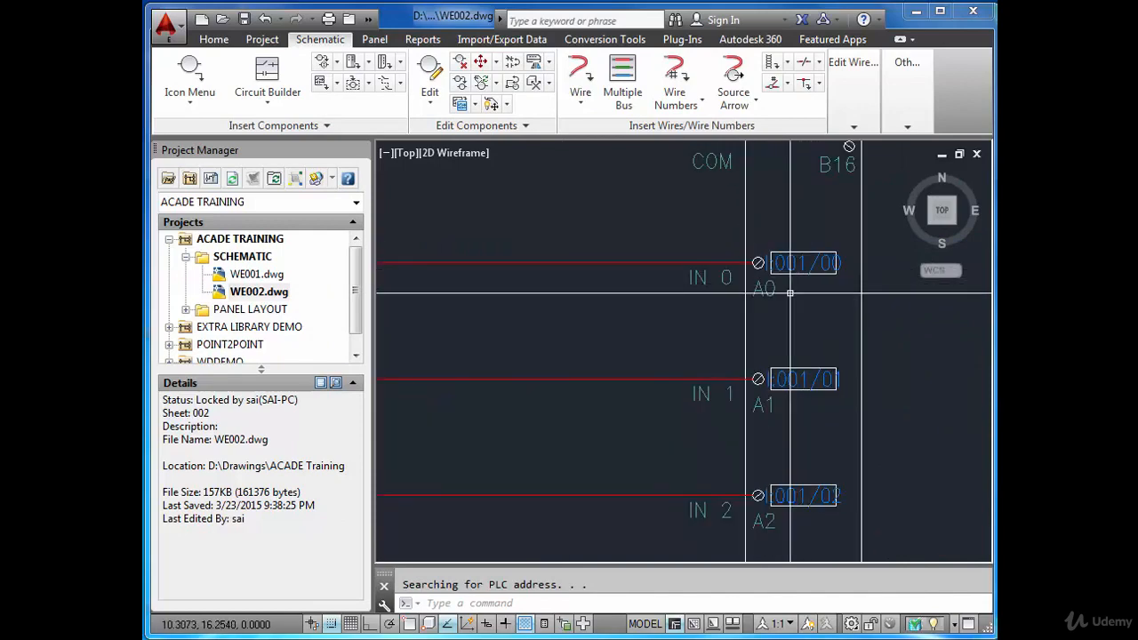
pyautogui.scroll(-3, 789, 293)
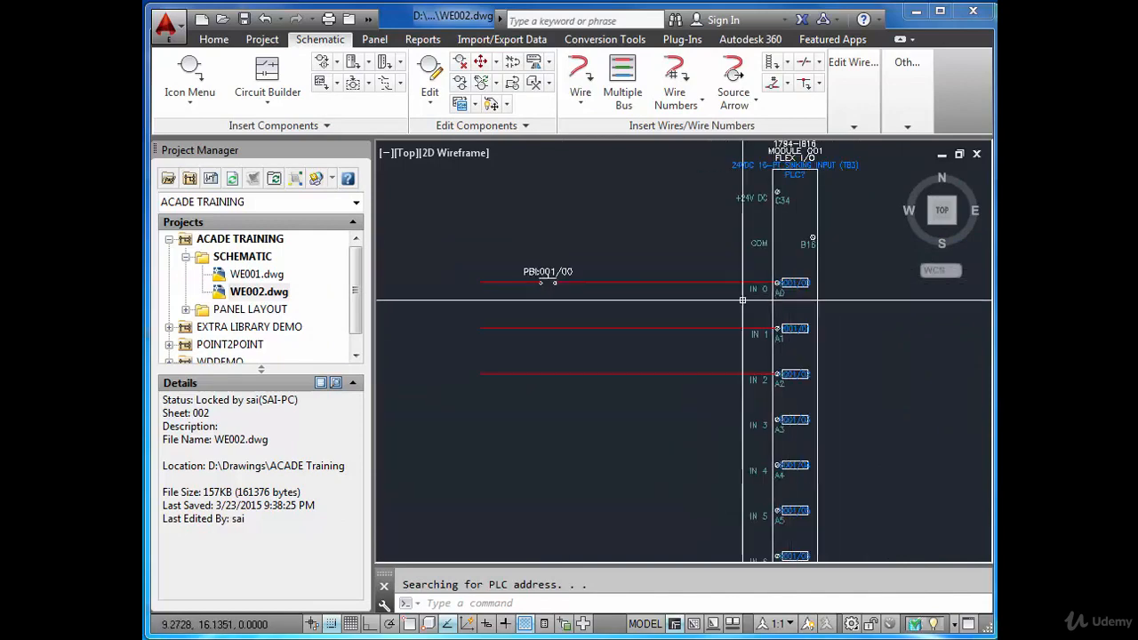
pyautogui.click(189, 72)
pyautogui.click(425, 185)
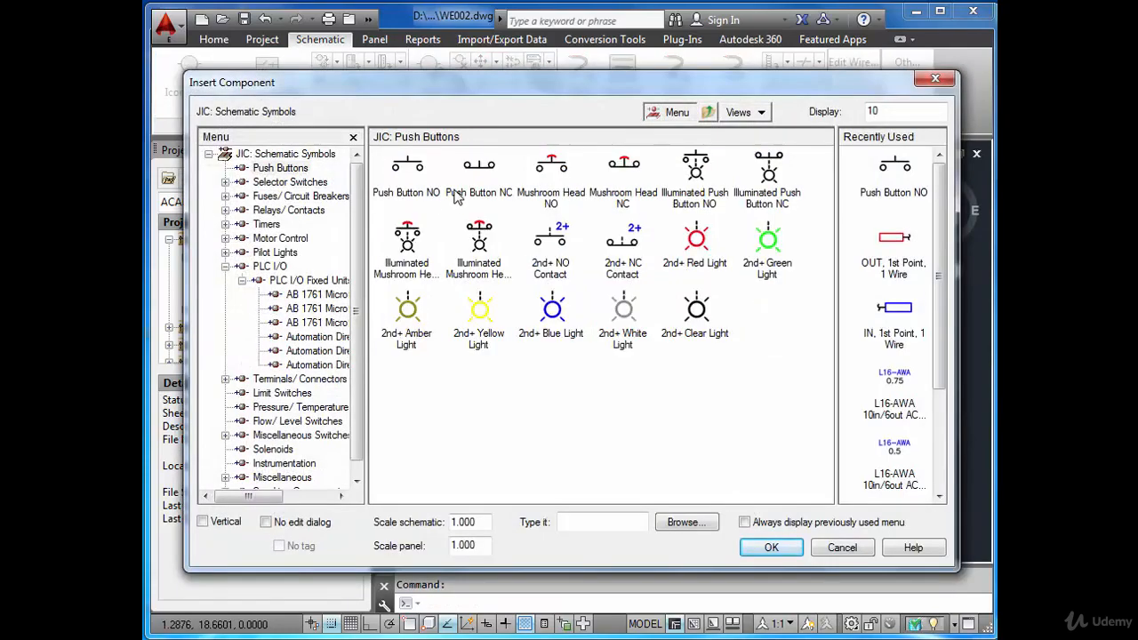
pyautogui.click(479, 177)
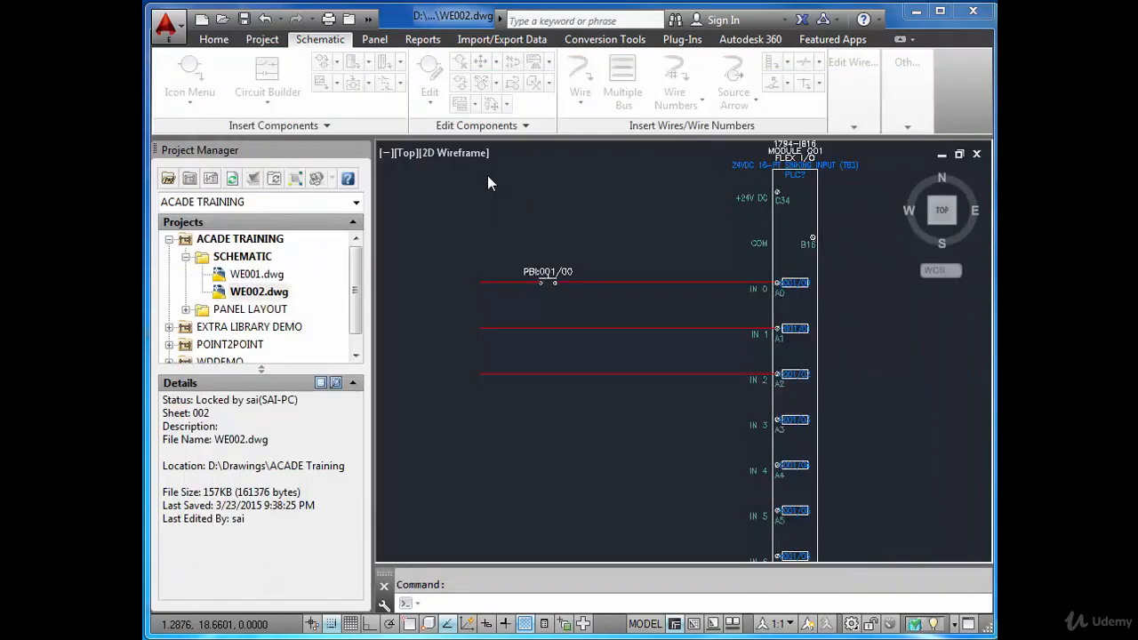
pyautogui.click(549, 330)
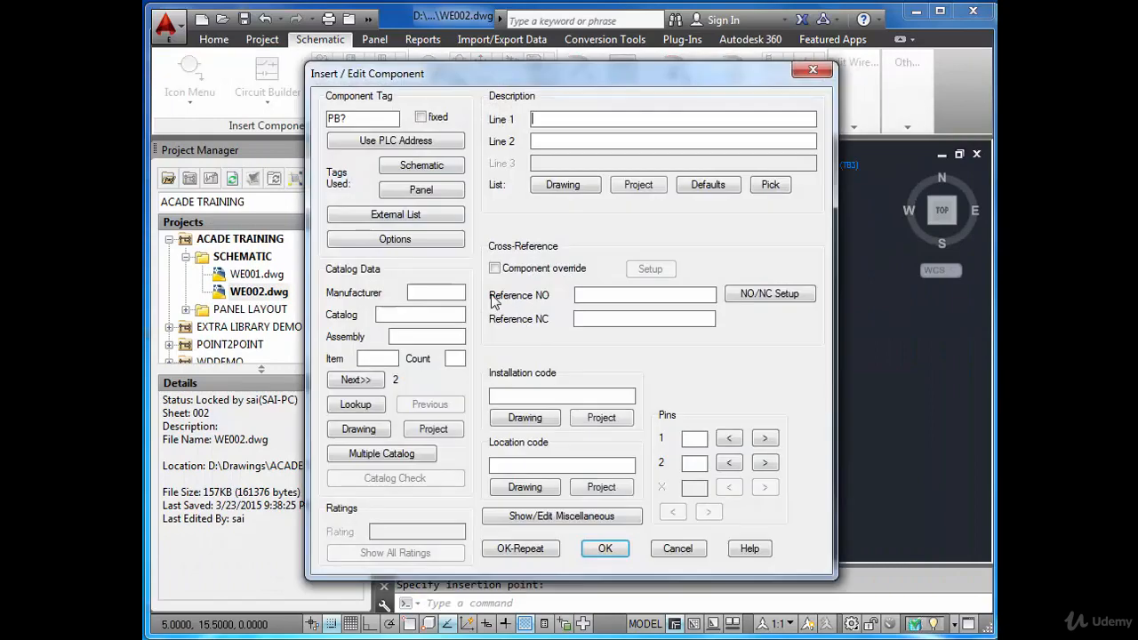
pyautogui.click(418, 142)
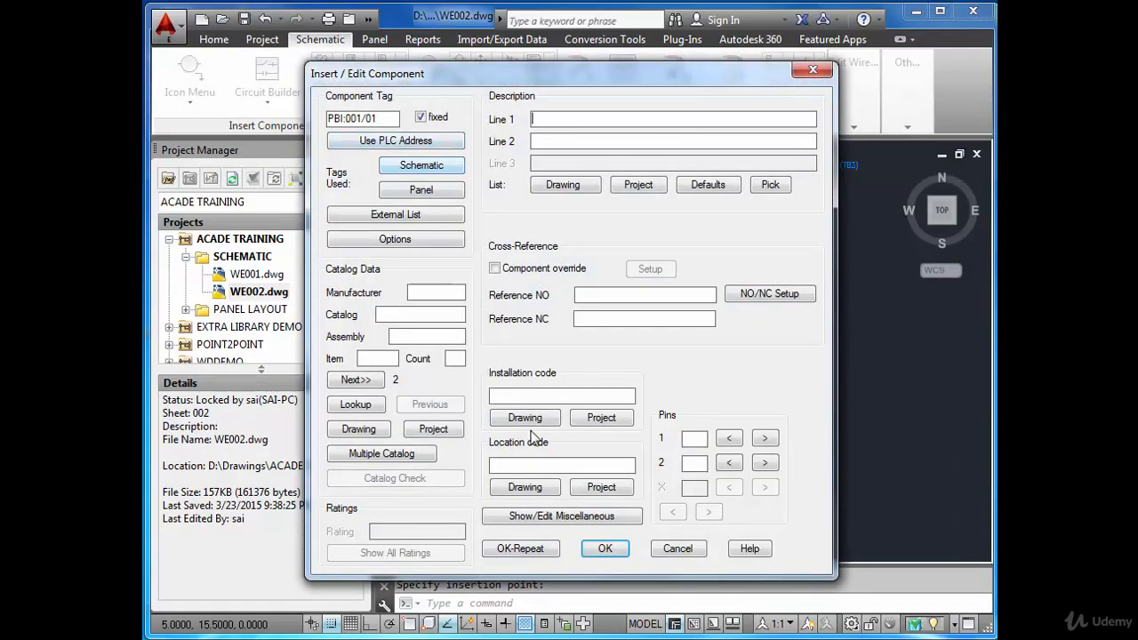
pyautogui.click(521, 549)
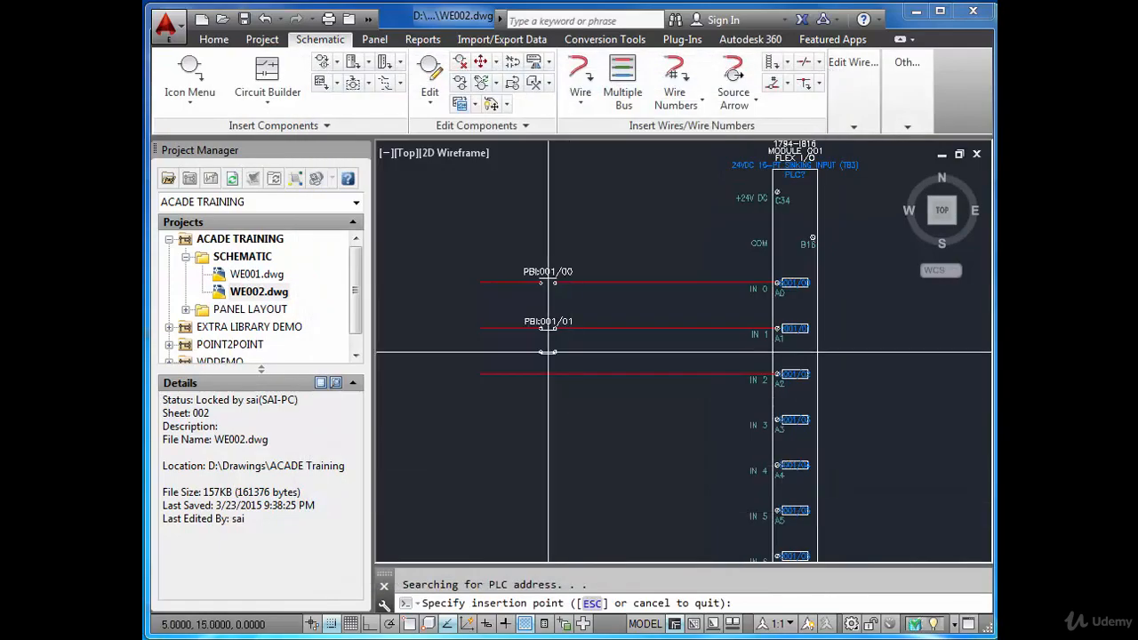
# - Place another normally closed push button on the IN 2 wire, accepting the default tag PB?
pyautogui.scroll(3, 541, 353)
pyautogui.click(554, 411)
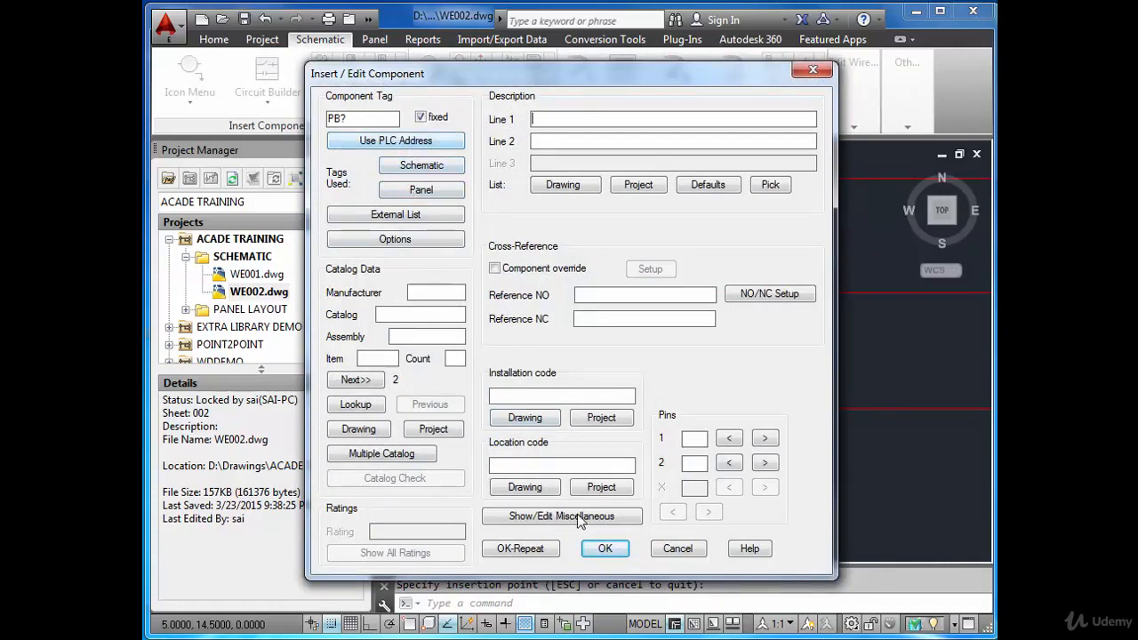
pyautogui.click(605, 549)
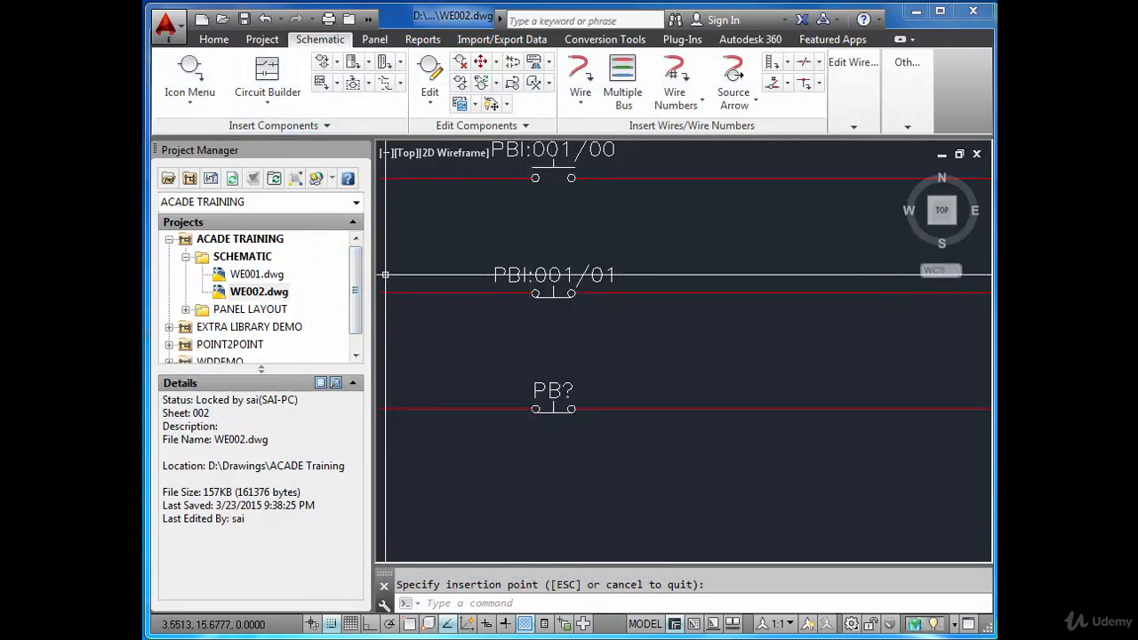
# - Insert a normally open push button on the IN 2 wire and tag it from the PLC address as PBI:001/02
pyautogui.click(200, 80)
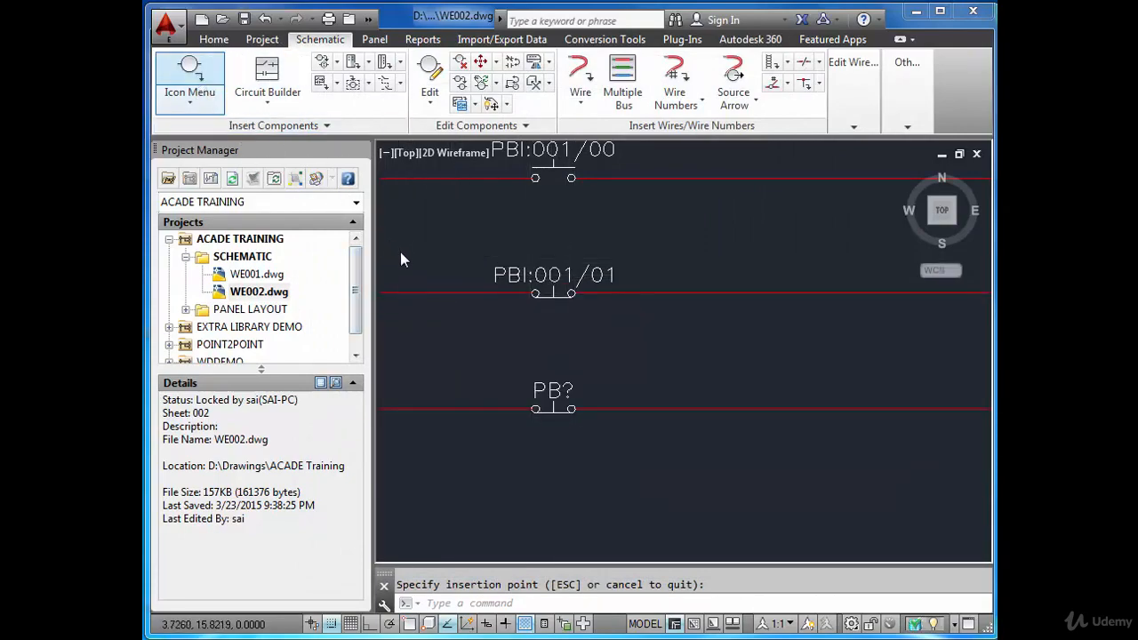
pyautogui.click(397, 176)
pyautogui.click(398, 176)
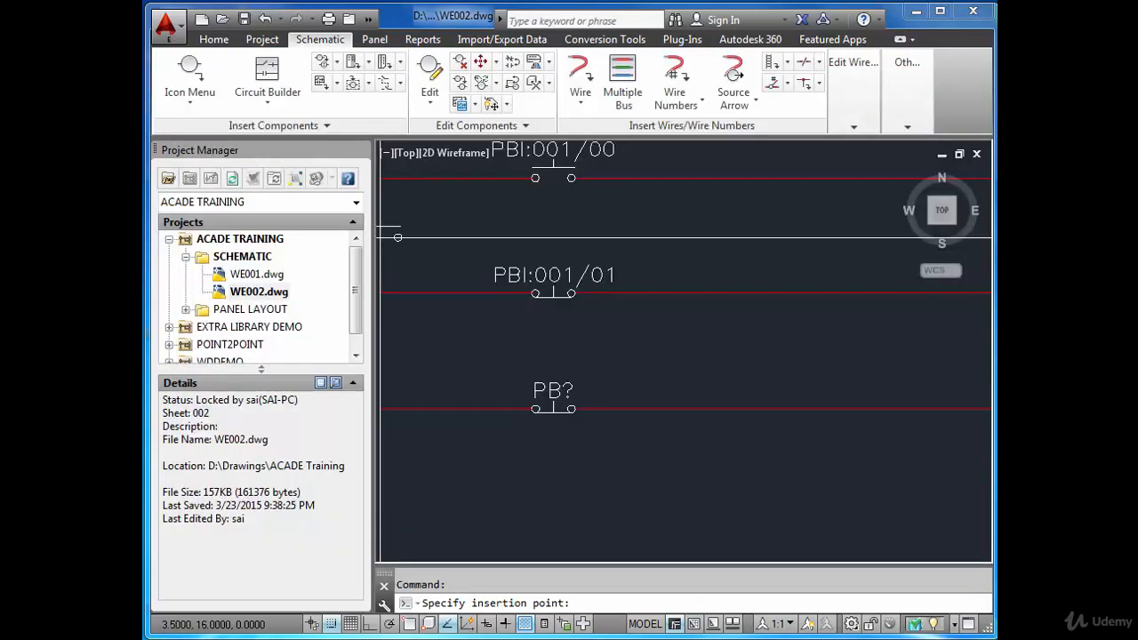
pyautogui.click(726, 410)
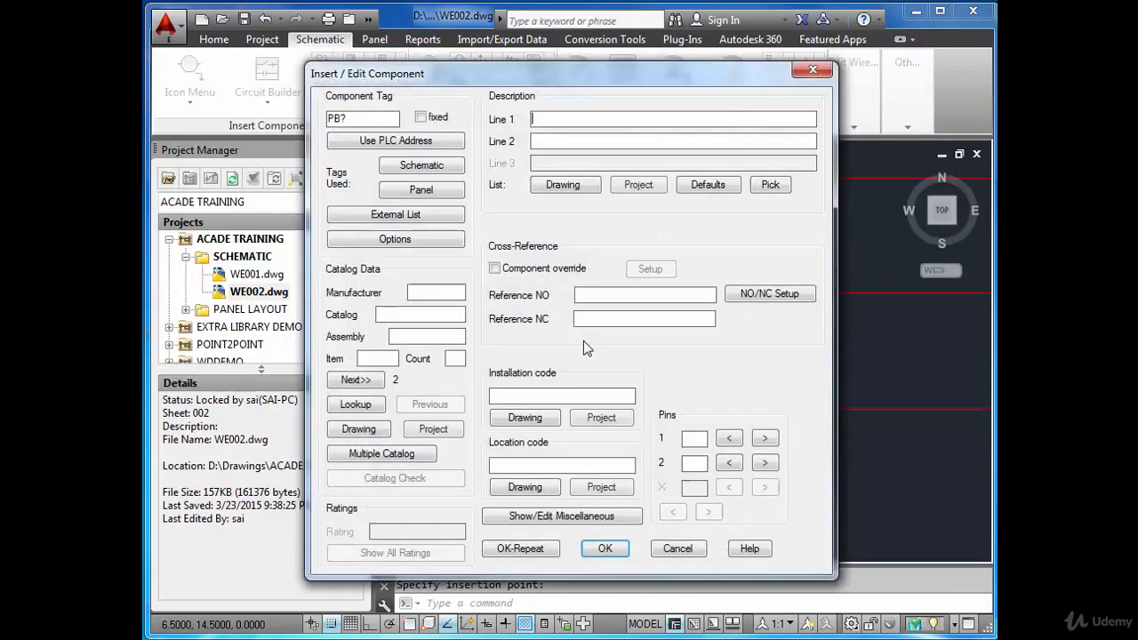
pyautogui.click(407, 145)
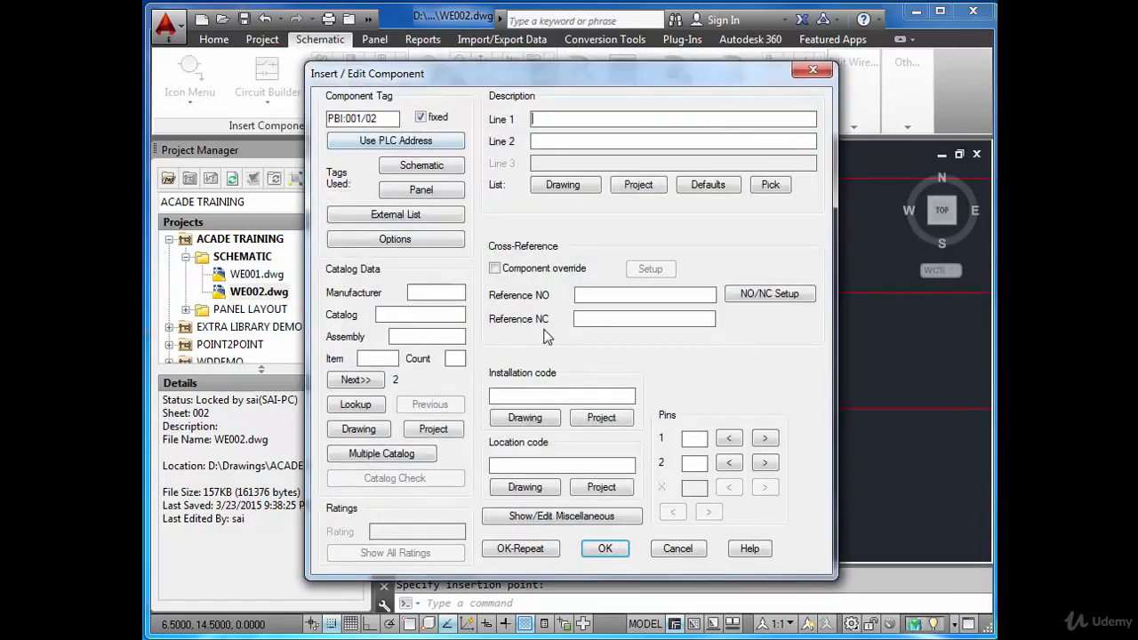
pyautogui.click(603, 546)
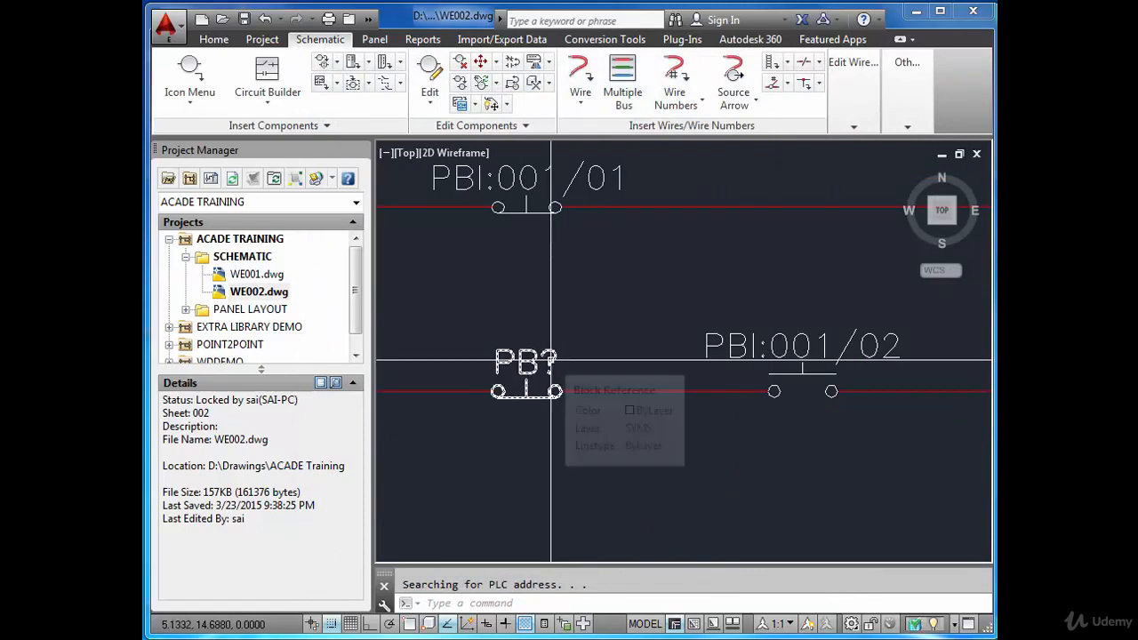
# - Compare the push button tags on the three input wires with the module's PLC addresses
pyautogui.scroll(-4, 549, 358)
pyautogui.scroll(-2, 551, 363)
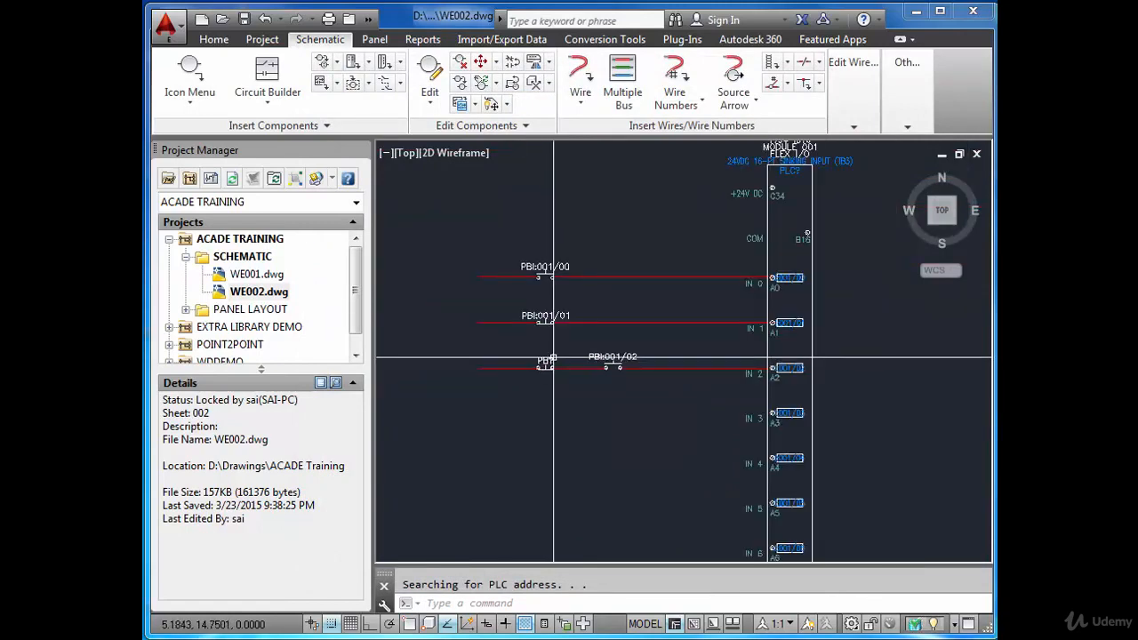
pyautogui.scroll(2, 560, 357)
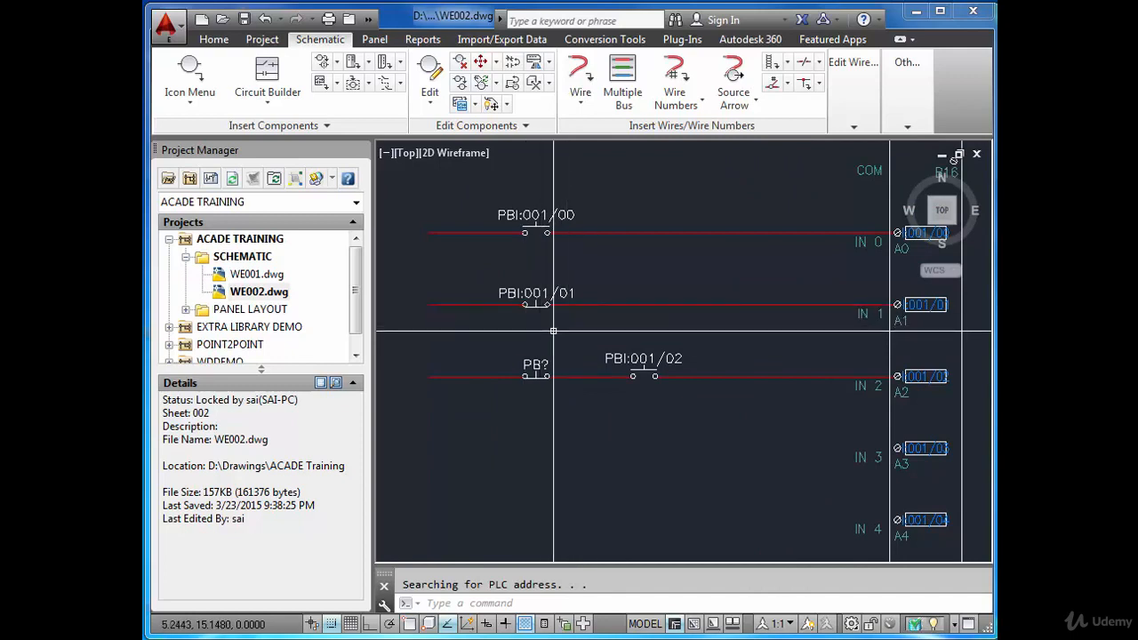
pyautogui.scroll(-2, 551, 327)
pyautogui.scroll(2, 698, 358)
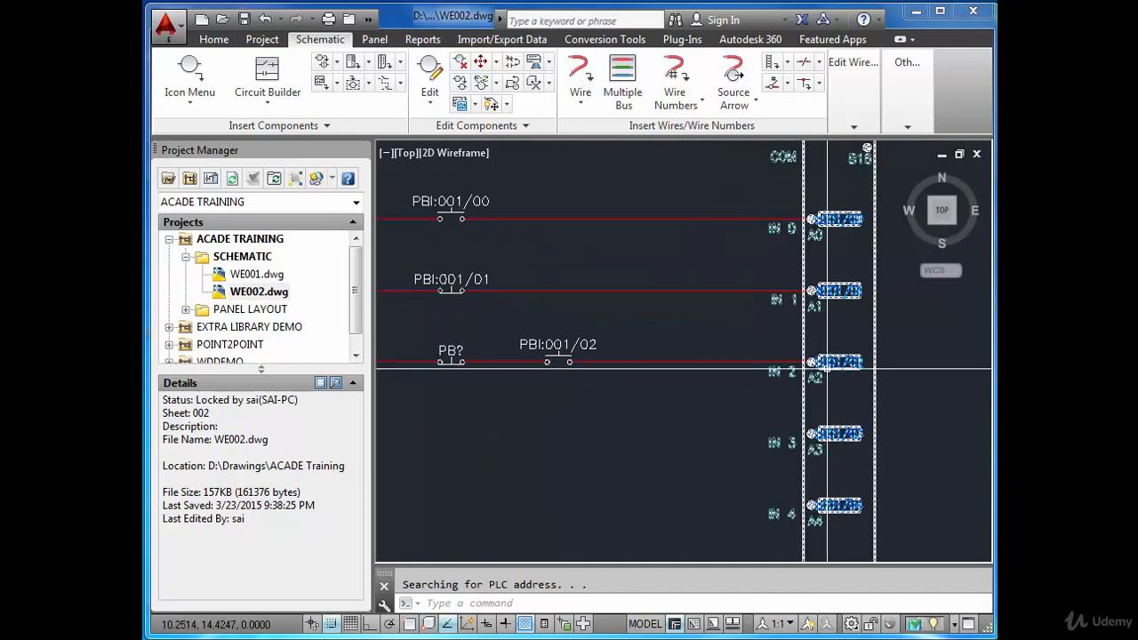
pyautogui.scroll(2, 843, 373)
pyautogui.scroll(-4, 844, 378)
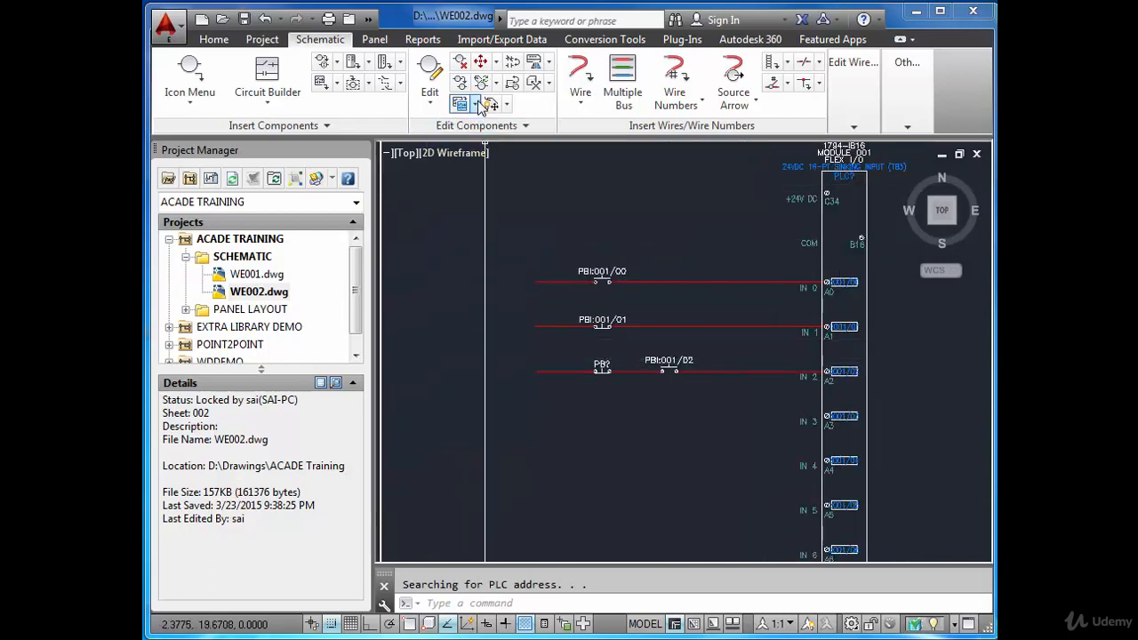
# - Enable searching for the PLC I/O address on insert in WE002's wire number format properties
pyautogui.rightClick(283, 296)
pyautogui.moveTo(360, 441)
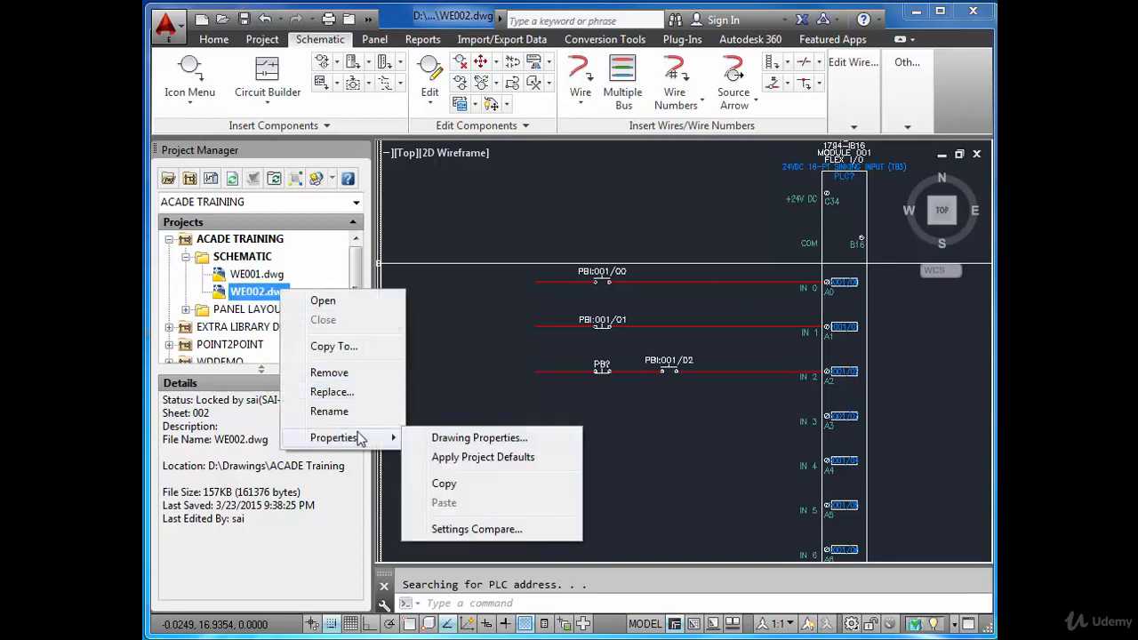
pyautogui.click(449, 438)
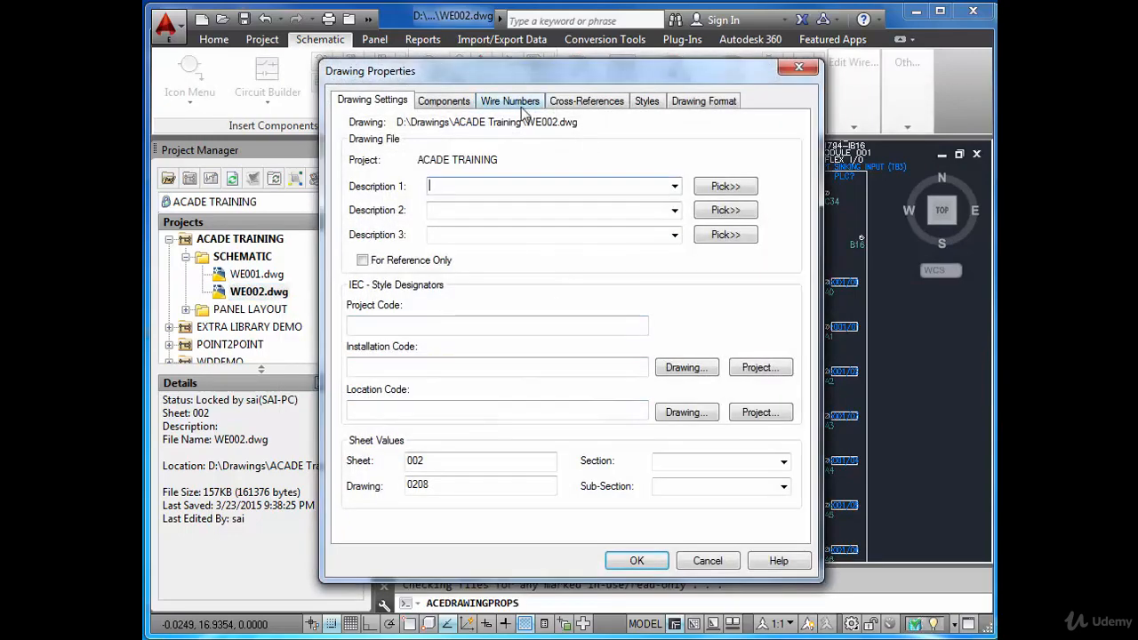
pyautogui.click(512, 102)
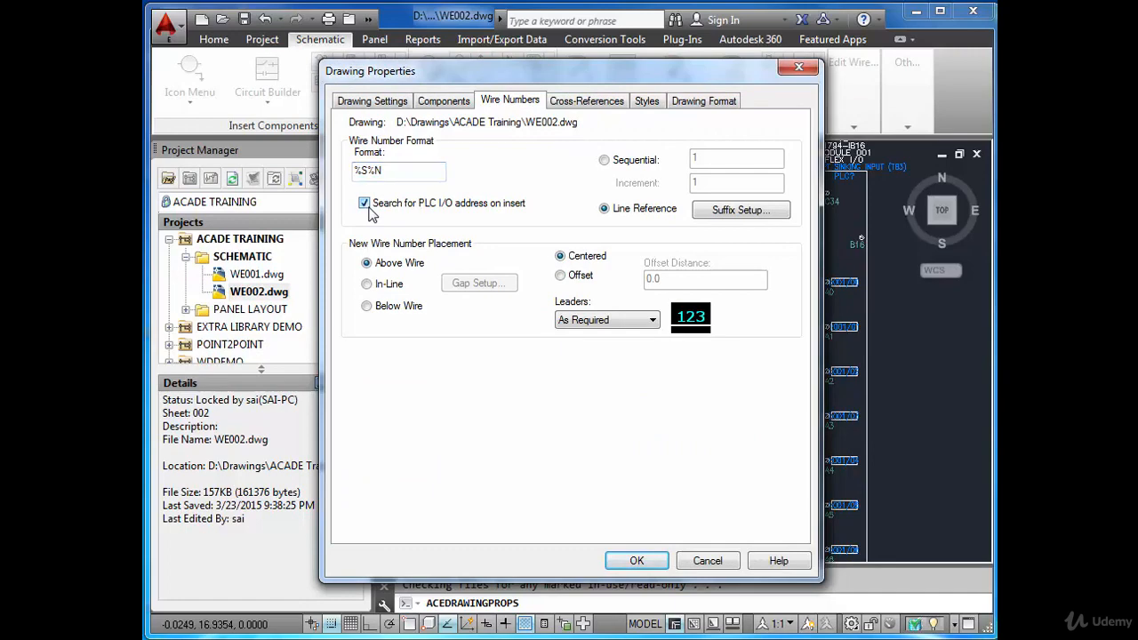
pyautogui.click(637, 562)
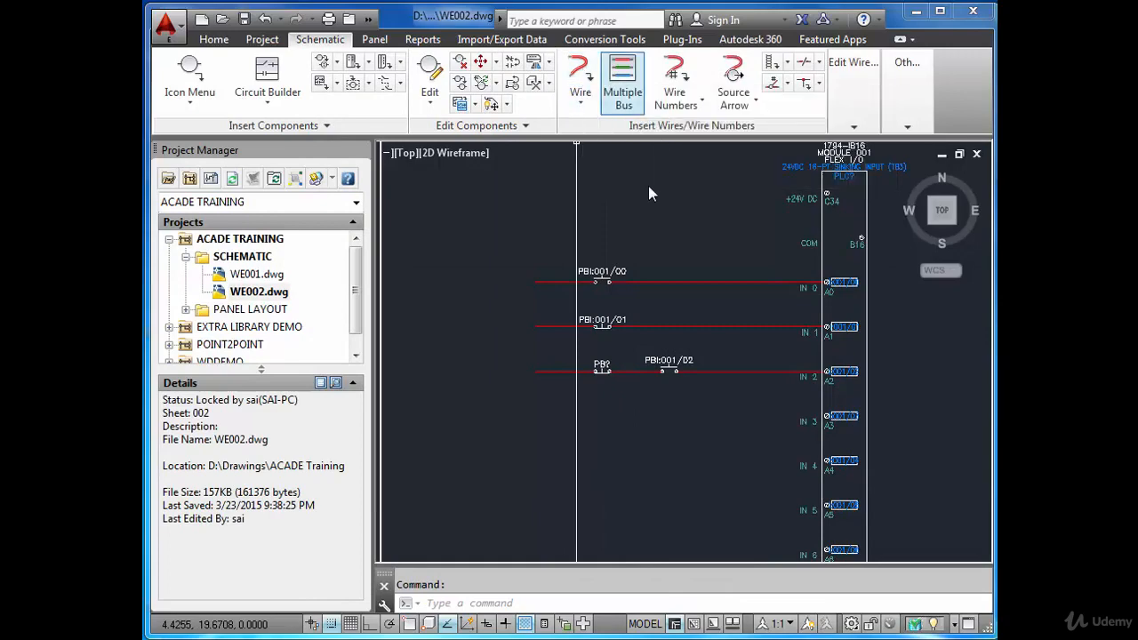
# - Assign wire numbers to the individually picked IN 0, IN 1 and IN 2 wires and inspect them beside the module addresses
pyautogui.click(675, 73)
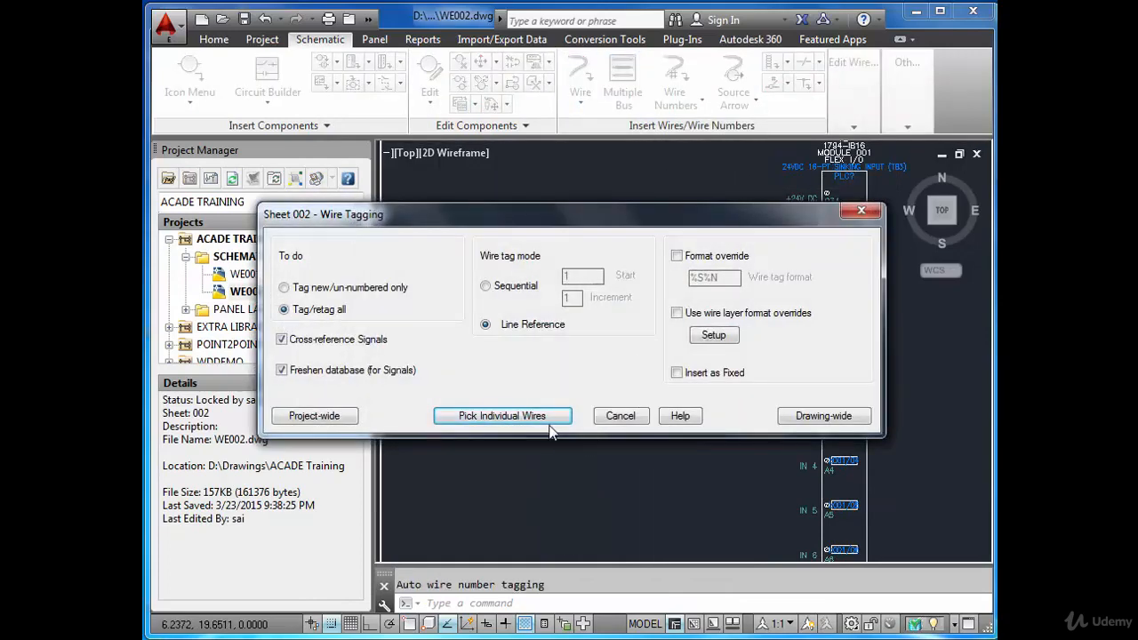
pyautogui.click(544, 424)
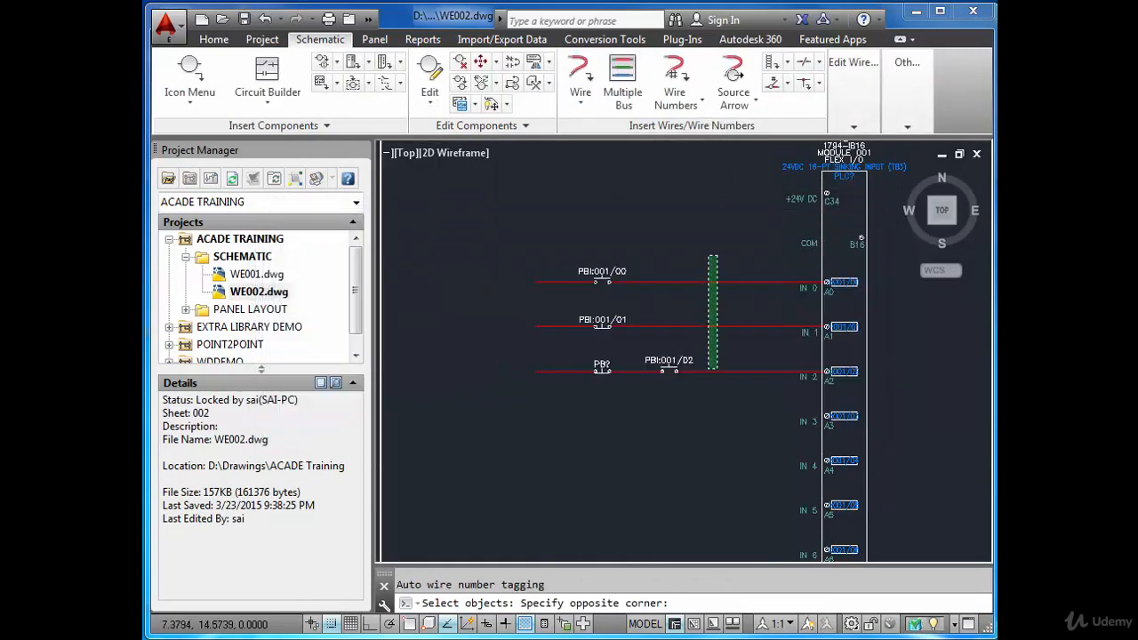
pyautogui.click(709, 257)
pyautogui.press('Return')
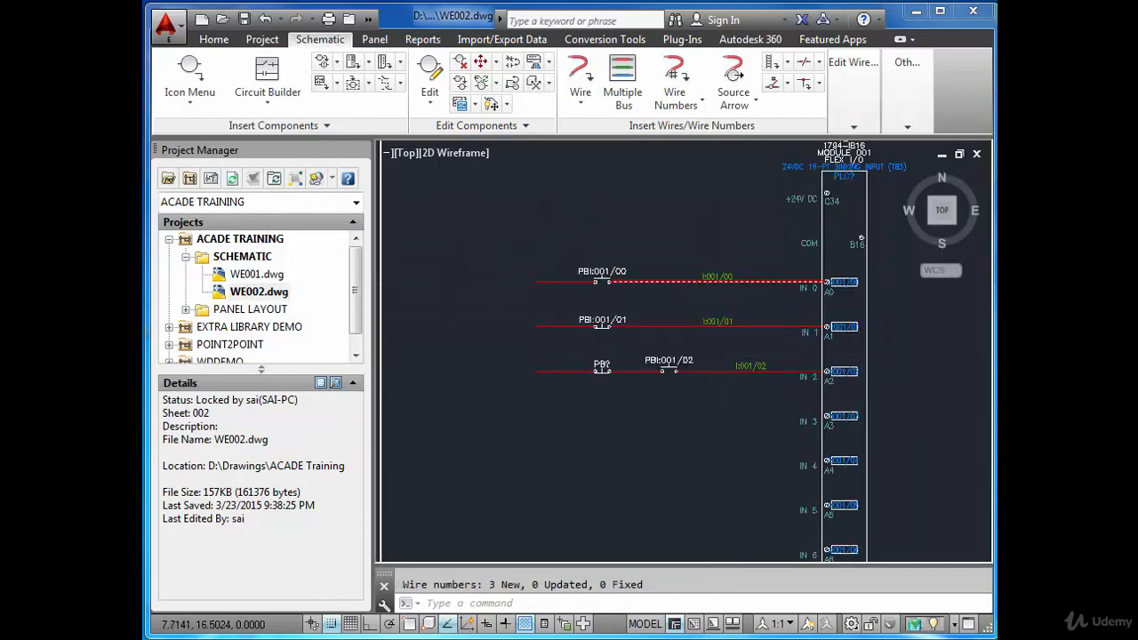
pyautogui.scroll(4, 705, 304)
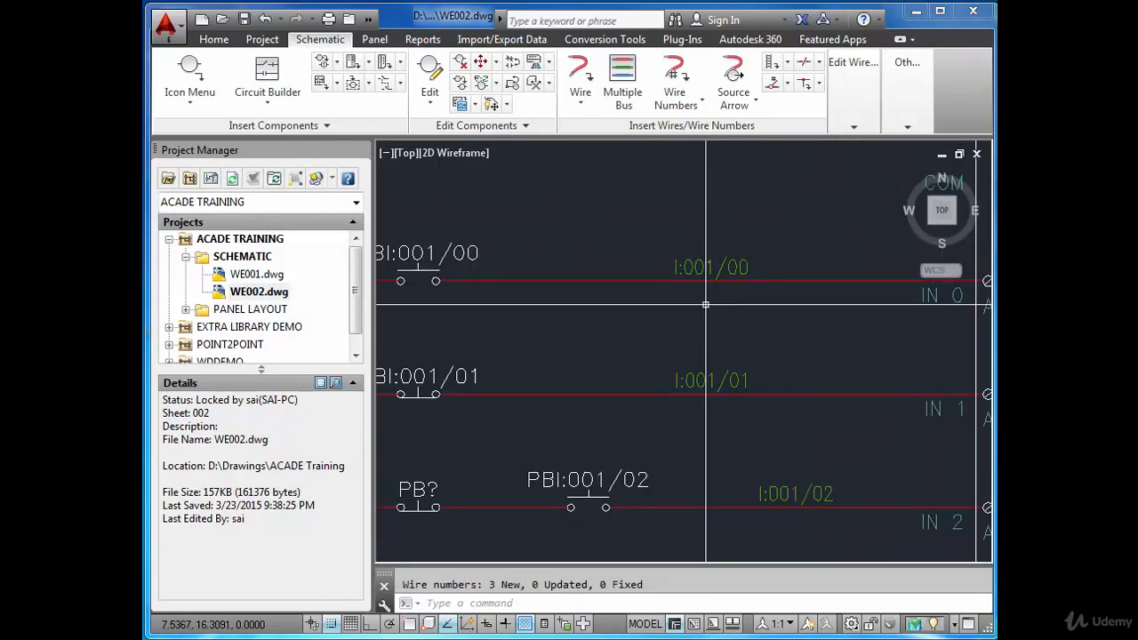
pyautogui.scroll(-4, 706, 304)
pyautogui.scroll(4, 918, 308)
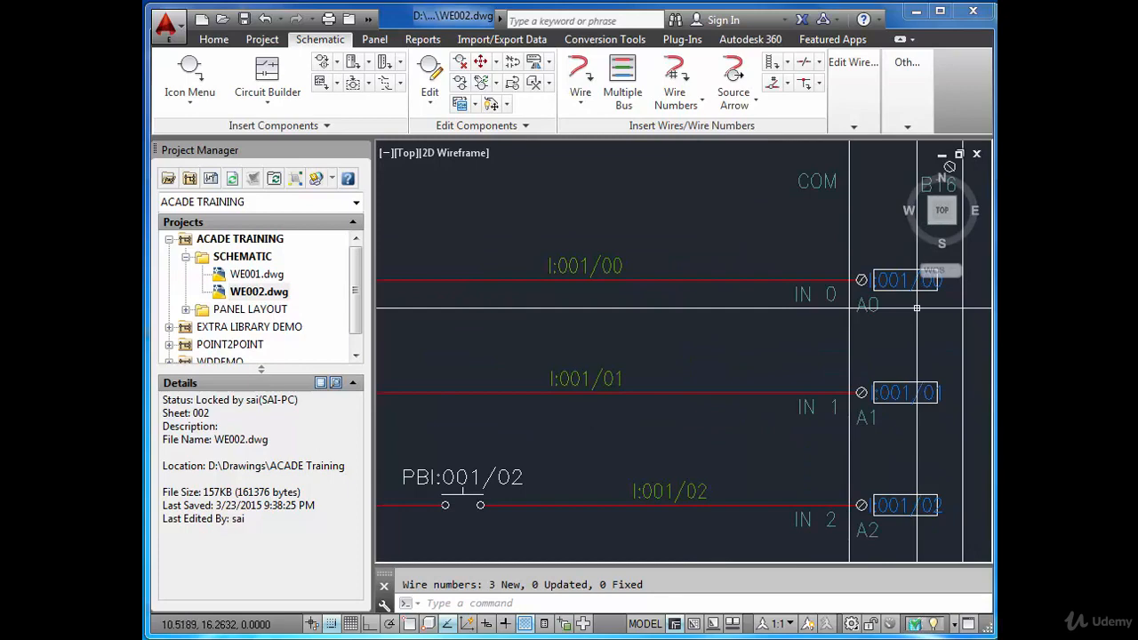
pyautogui.click(858, 312)
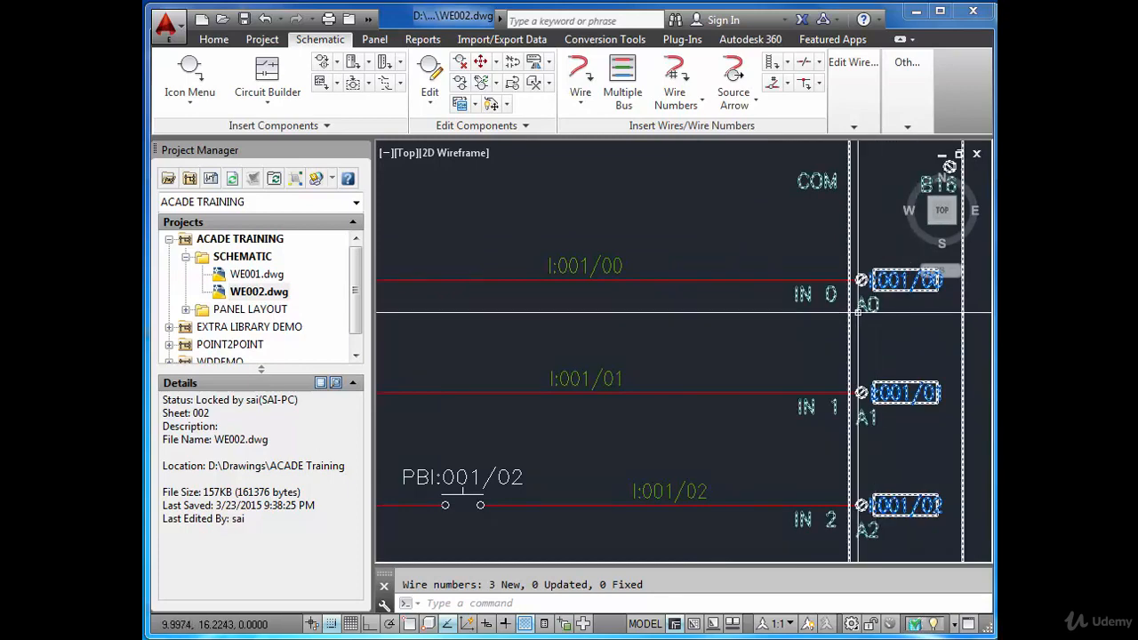
pyautogui.scroll(-2, 850, 313)
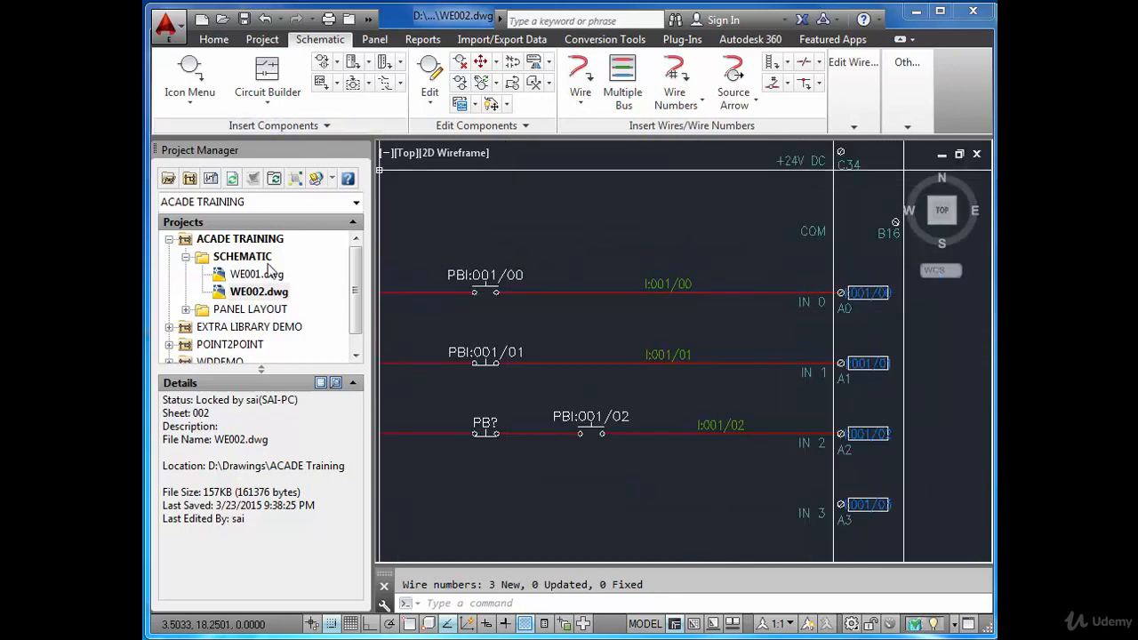
# - Review the wire number settings in the ACADE TRAINING project properties, including the PLC I/O address search option
pyautogui.rightClick(262, 296)
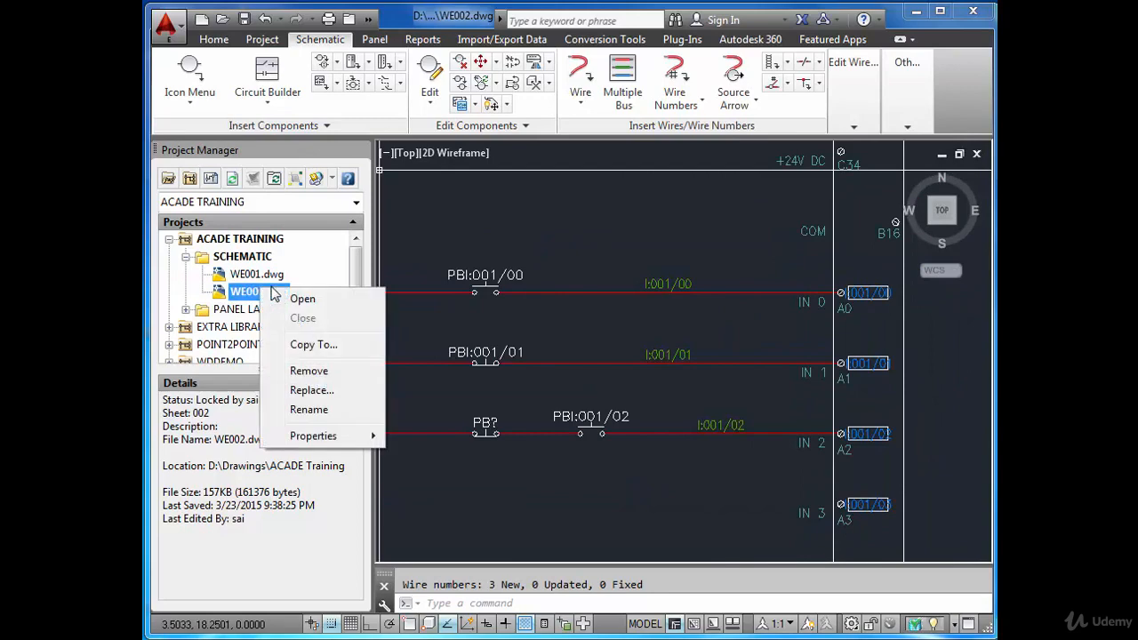
pyautogui.click(491, 252)
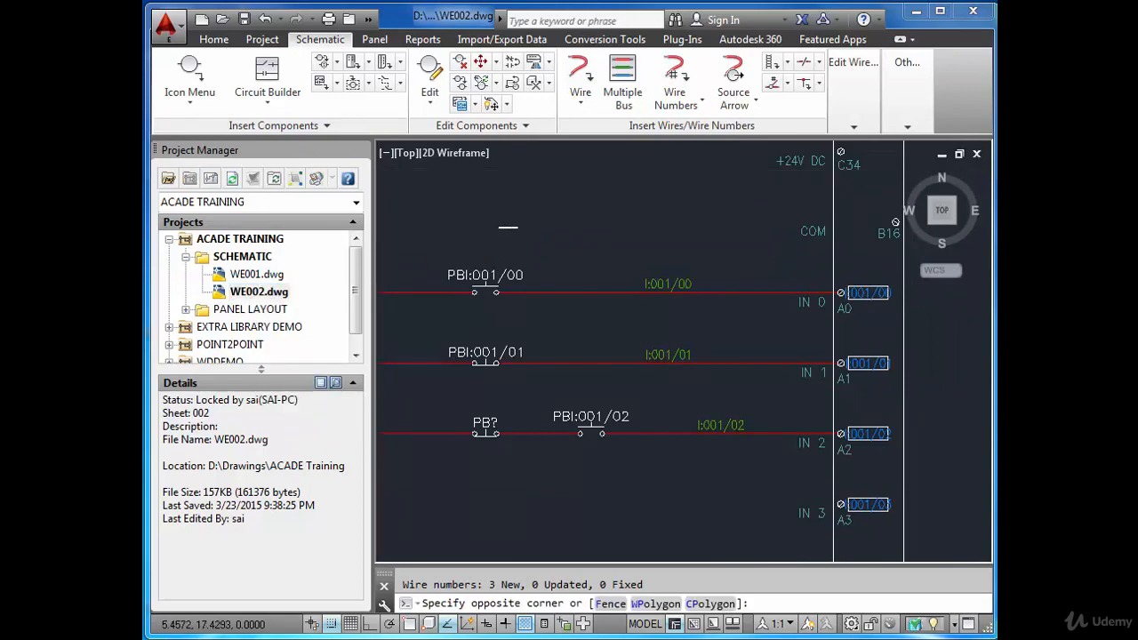
pyautogui.rightClick(263, 258)
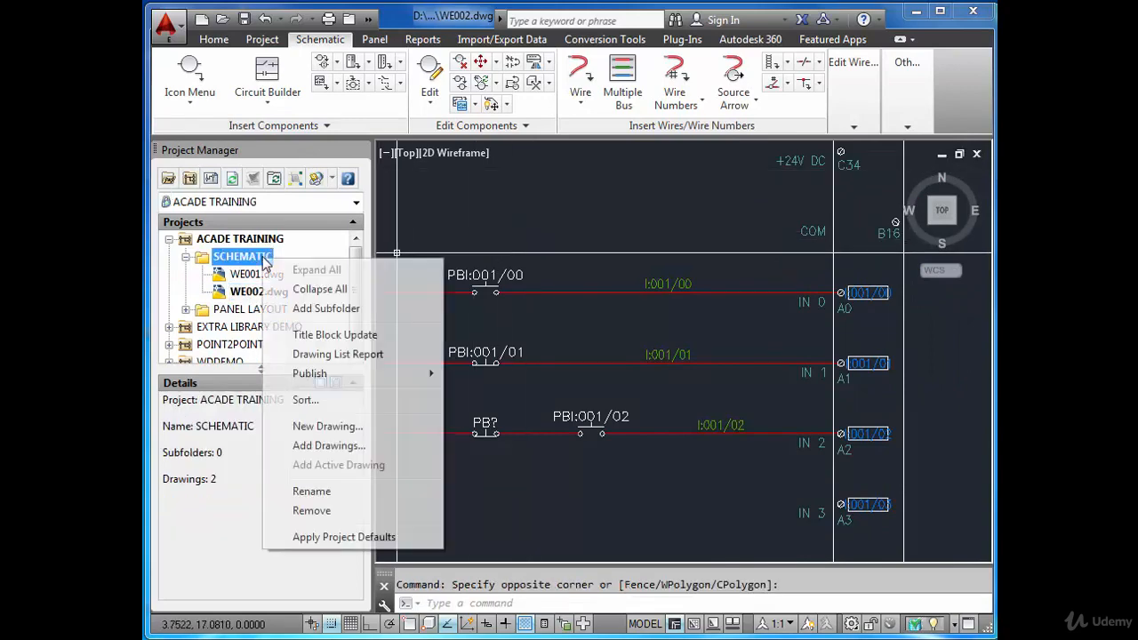
pyautogui.click(525, 492)
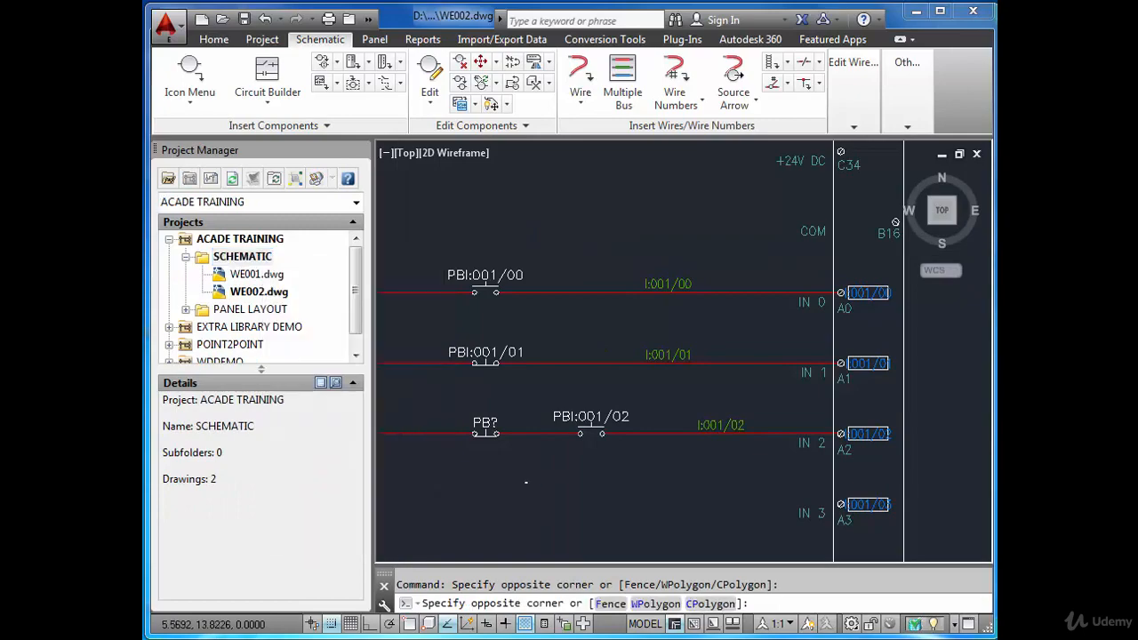
pyautogui.rightClick(276, 242)
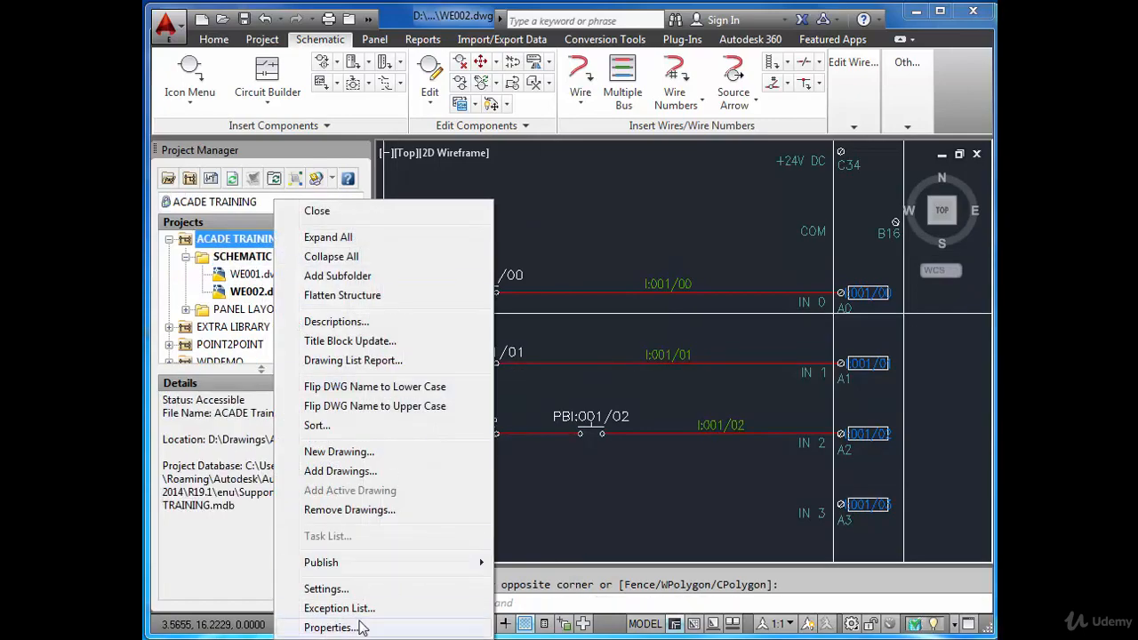
pyautogui.click(360, 628)
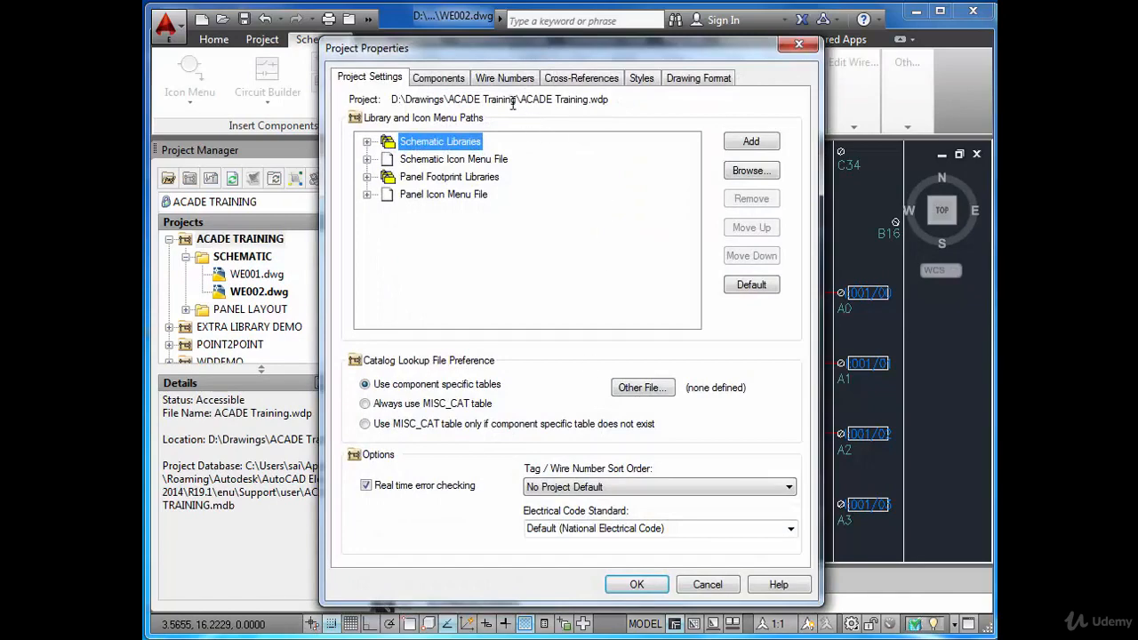
pyautogui.click(527, 80)
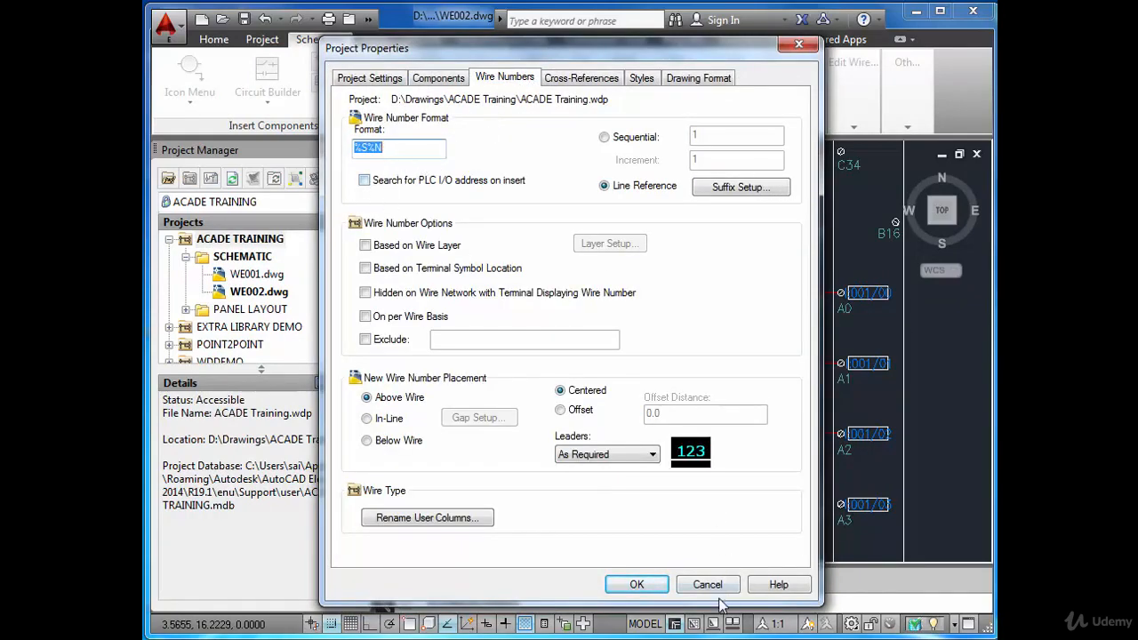
pyautogui.click(637, 584)
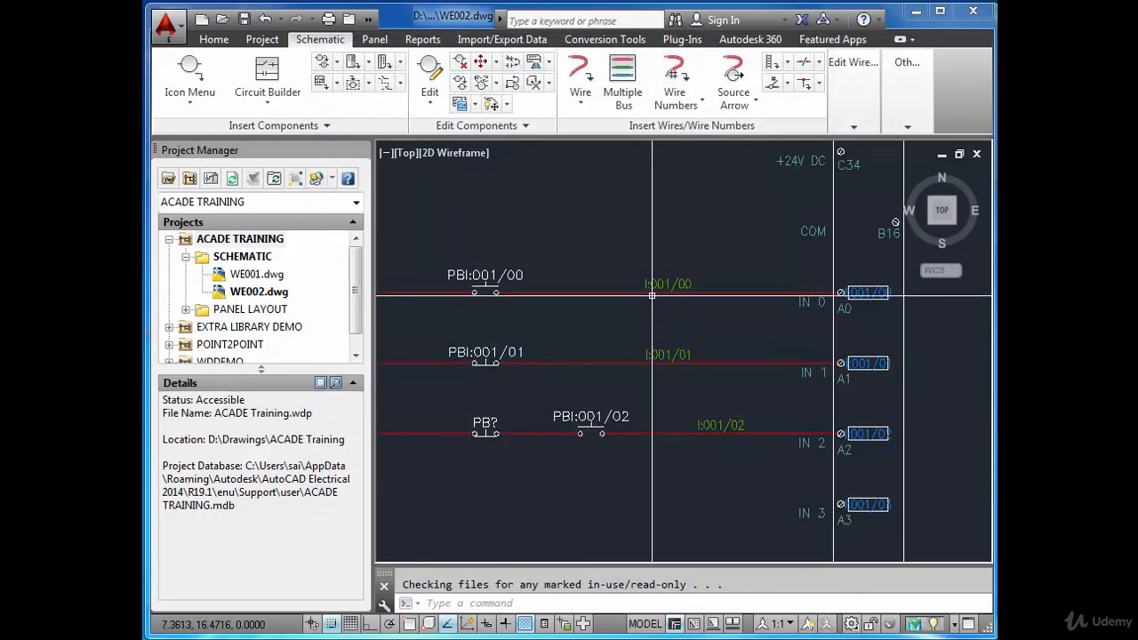
# - Review the wire number settings in WE002's drawing properties, including the PLC I/O address search option
pyautogui.rightClick(282, 299)
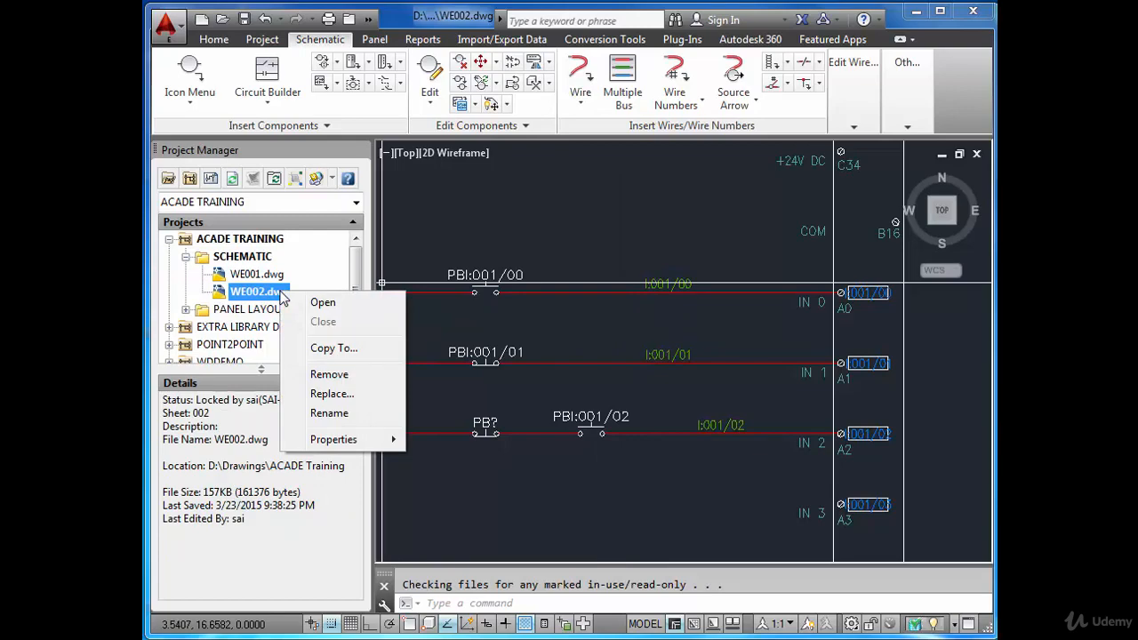
pyautogui.moveTo(378, 445)
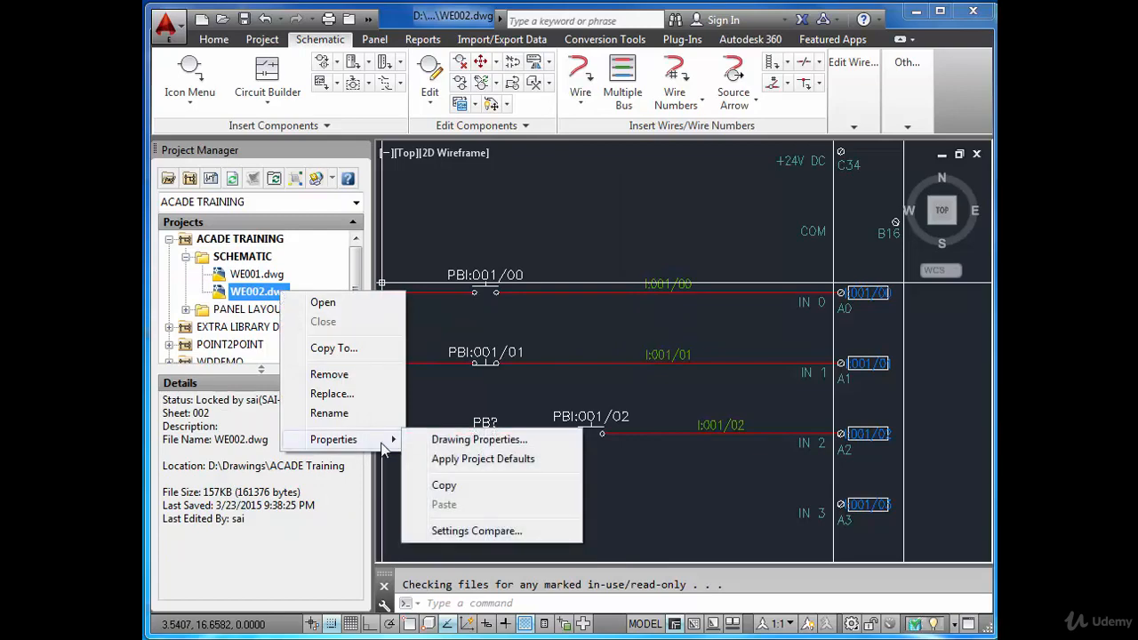
pyautogui.click(479, 442)
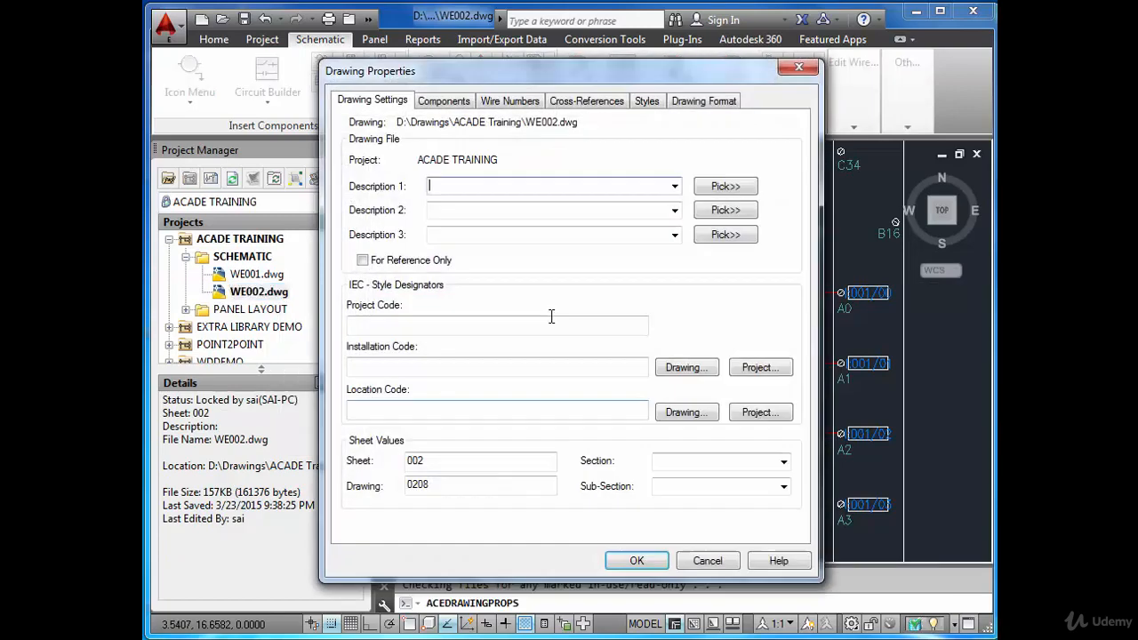
pyautogui.click(526, 108)
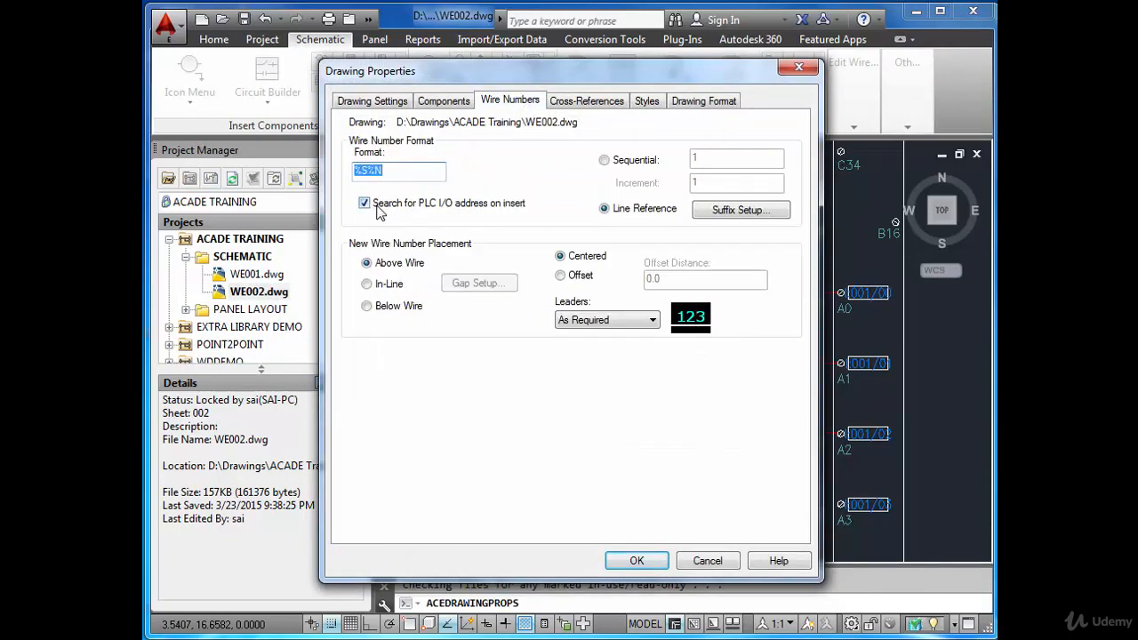
pyautogui.click(637, 561)
pyautogui.scroll(-4, 628, 381)
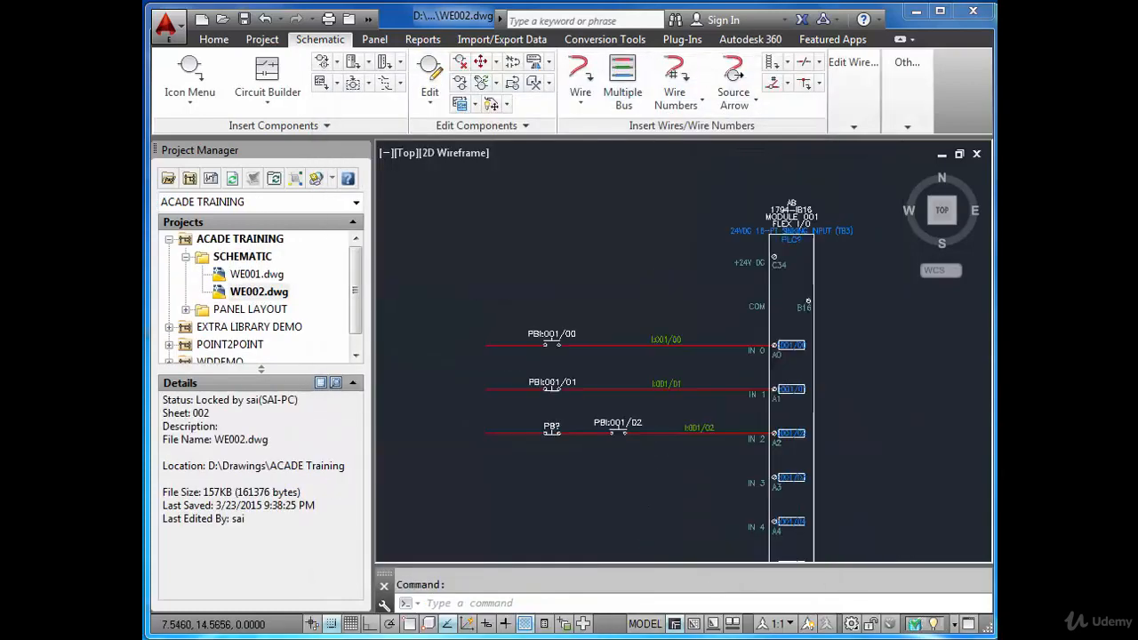
pyautogui.click(676, 73)
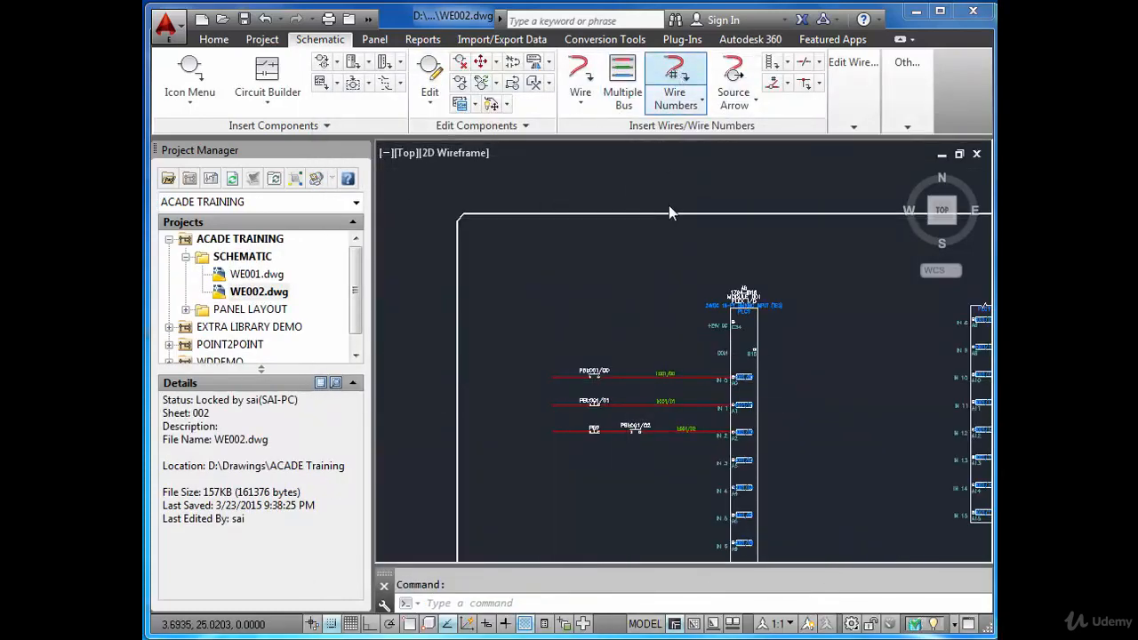
pyautogui.click(620, 416)
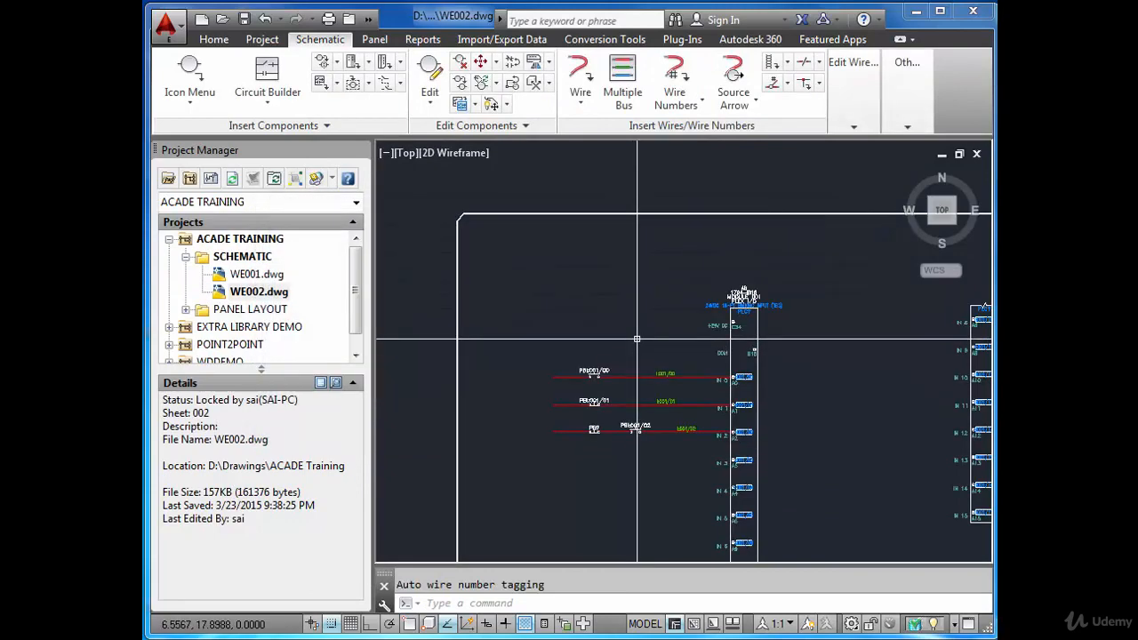
# - Zoom to the extents of the drawing
pyautogui.press('Return')
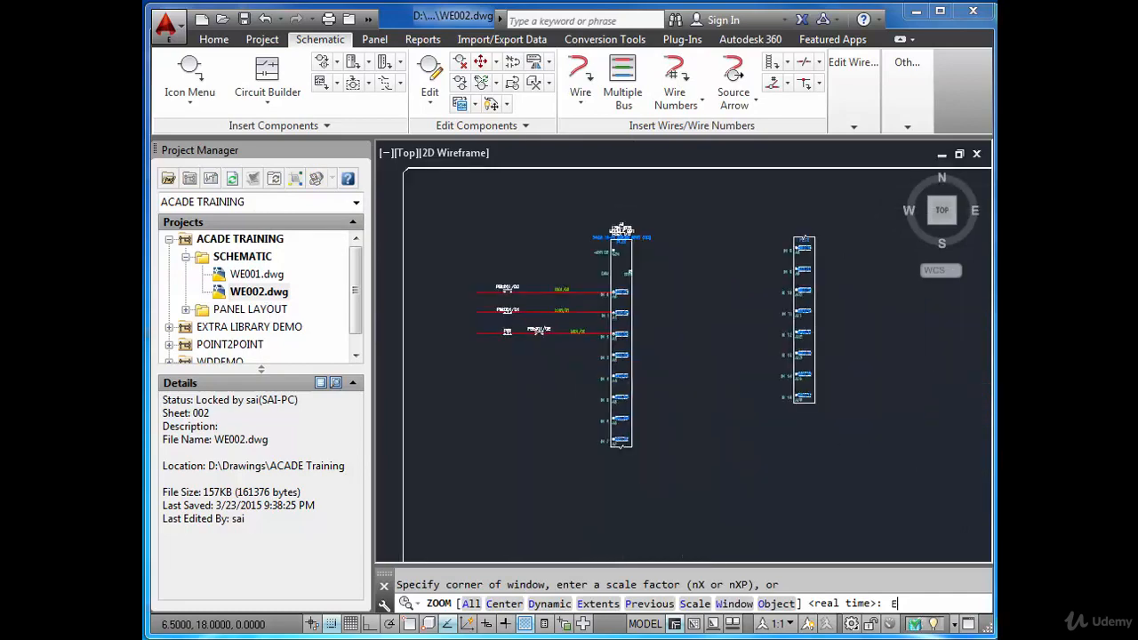